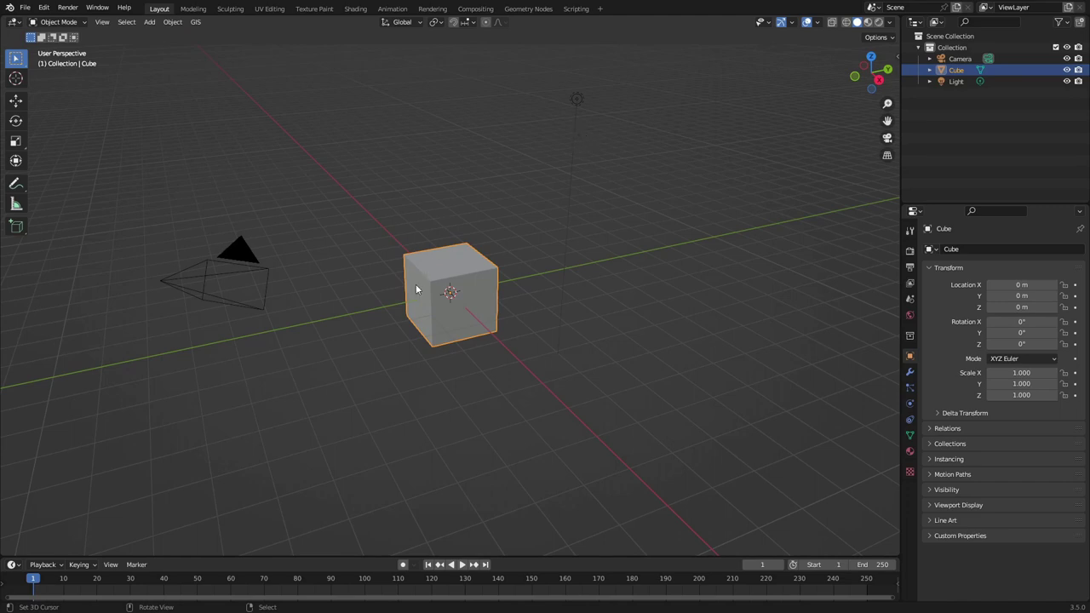
Replace the default cube with a plane and switch to the orthographic top view.
scroll(479, 348, up, 4)
scroll(479, 348, down, 4)
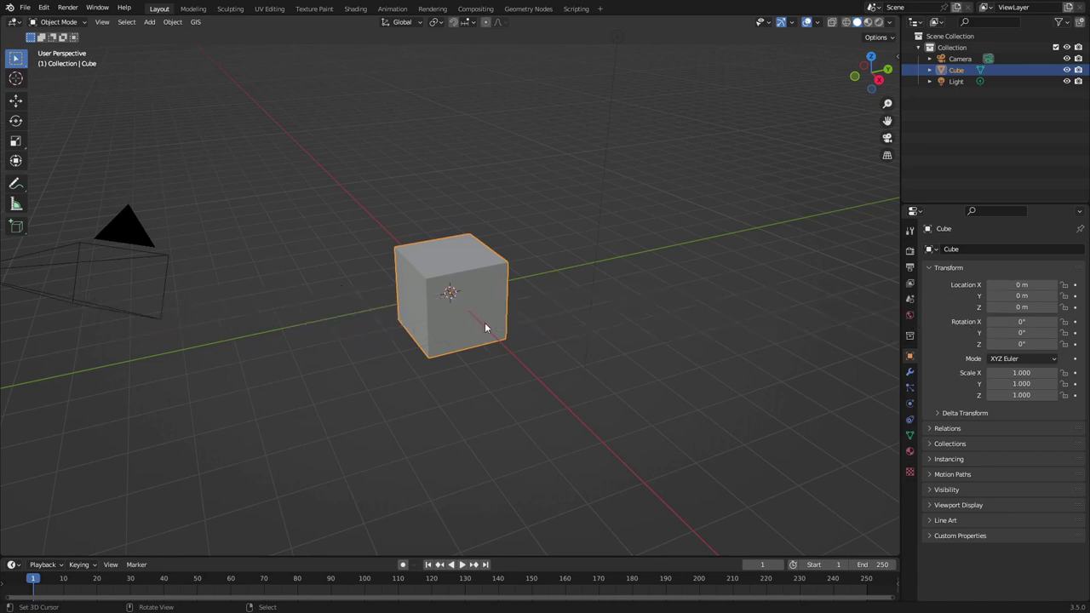
key(x)
click(514, 252)
key(shift+a)
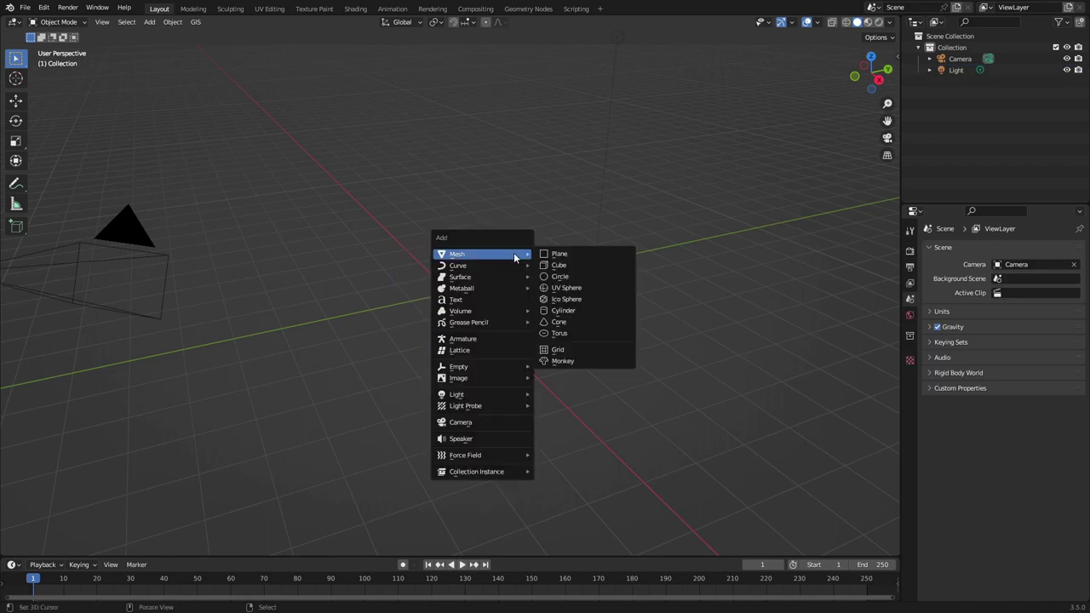
click(585, 251)
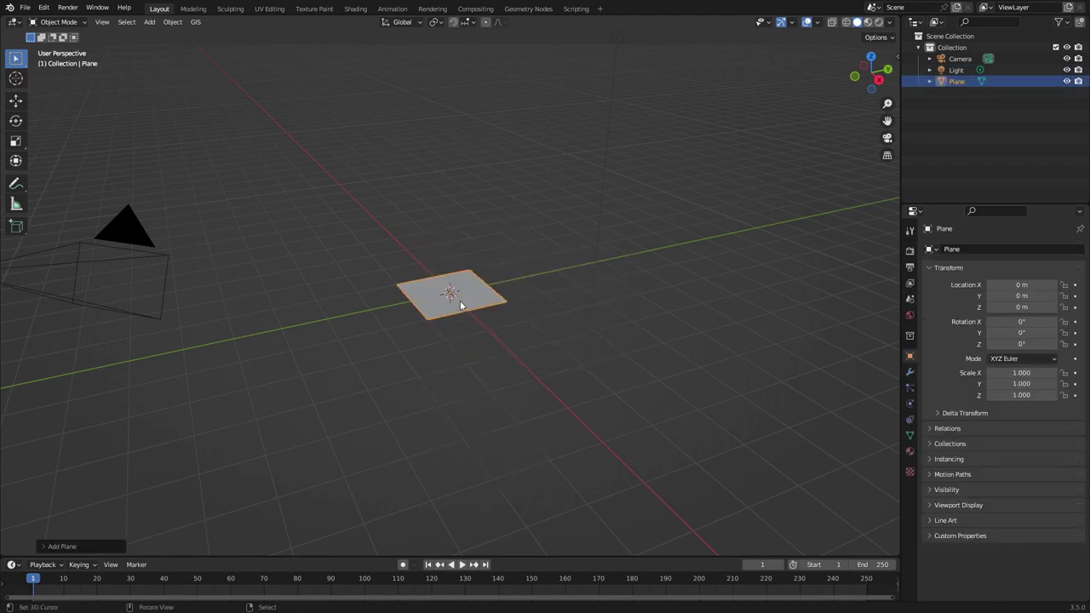
key(KP_7)
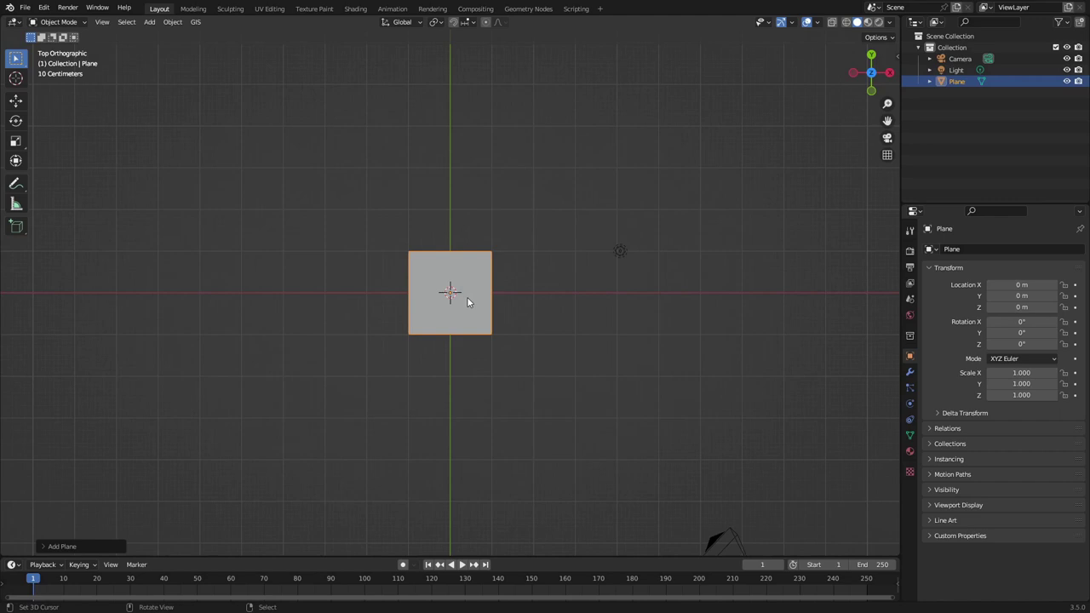
scroll(464, 299, up, 4)
scroll(467, 302, up, 2)
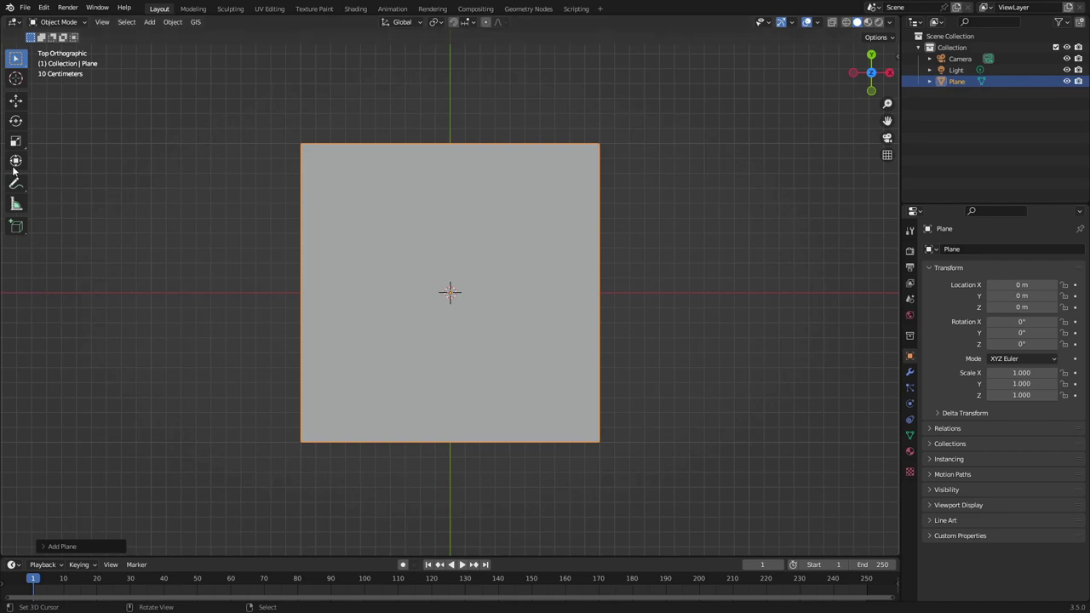
scroll(435, 274, up, 3)
scroll(435, 274, down, 2)
Give the plane a new material named 'Hex Mat'.
click(910, 452)
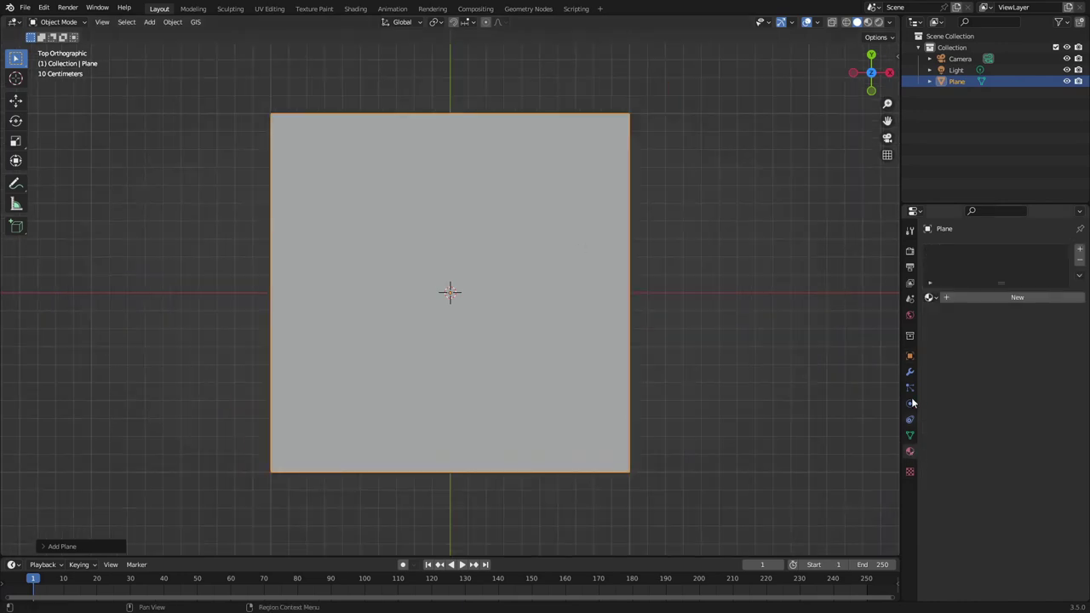
click(984, 299)
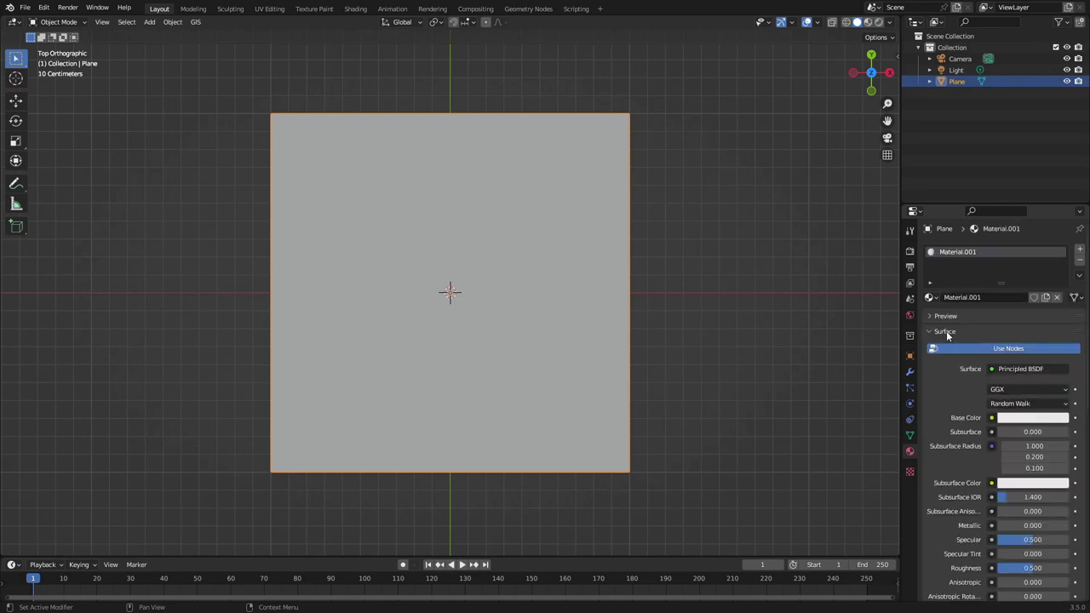
double_click(964, 254)
text(HEx Mat)
key(Return)
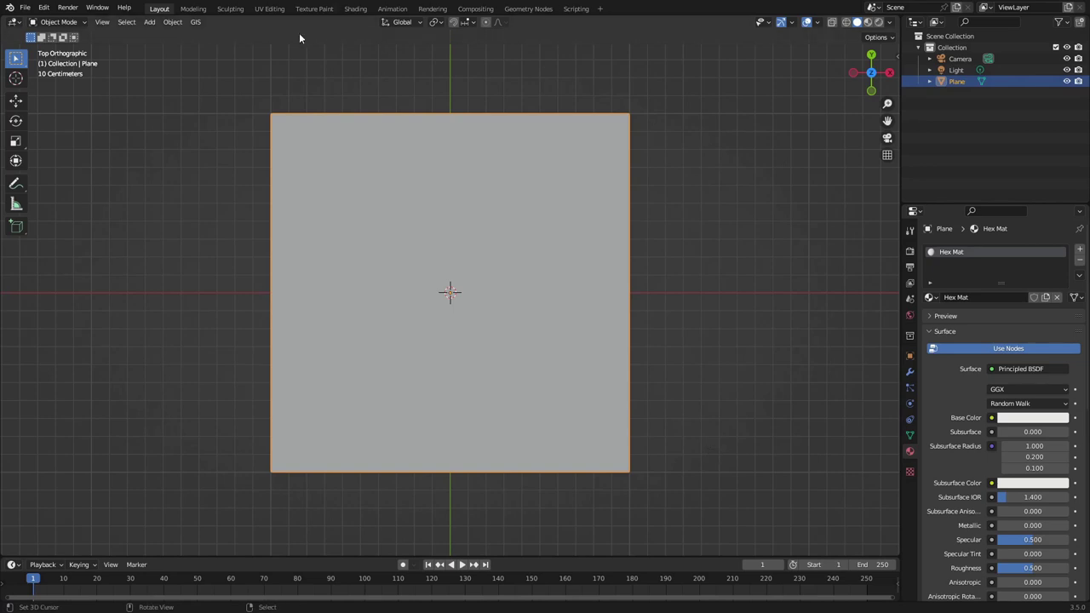
Add a new Shading workspace and rename it 'Nodes'.
click(600, 8)
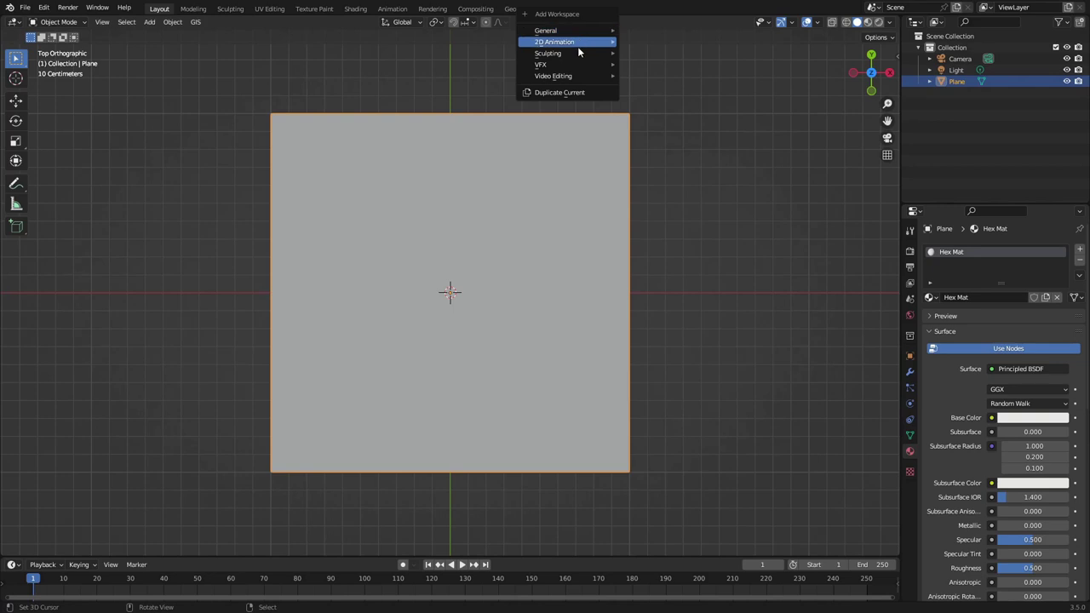
mouse_move(577, 54)
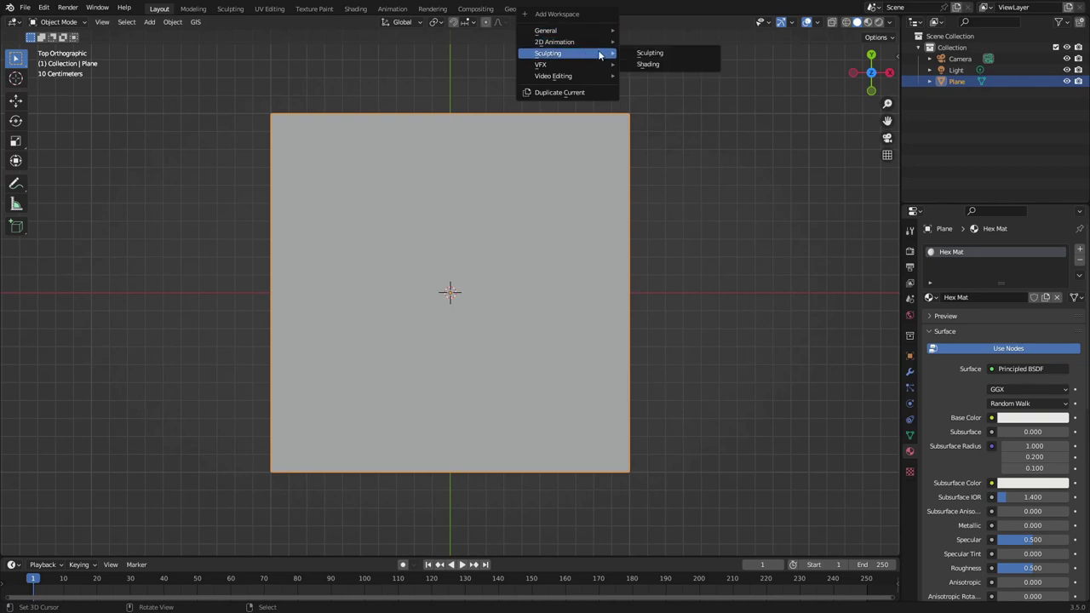
click(656, 65)
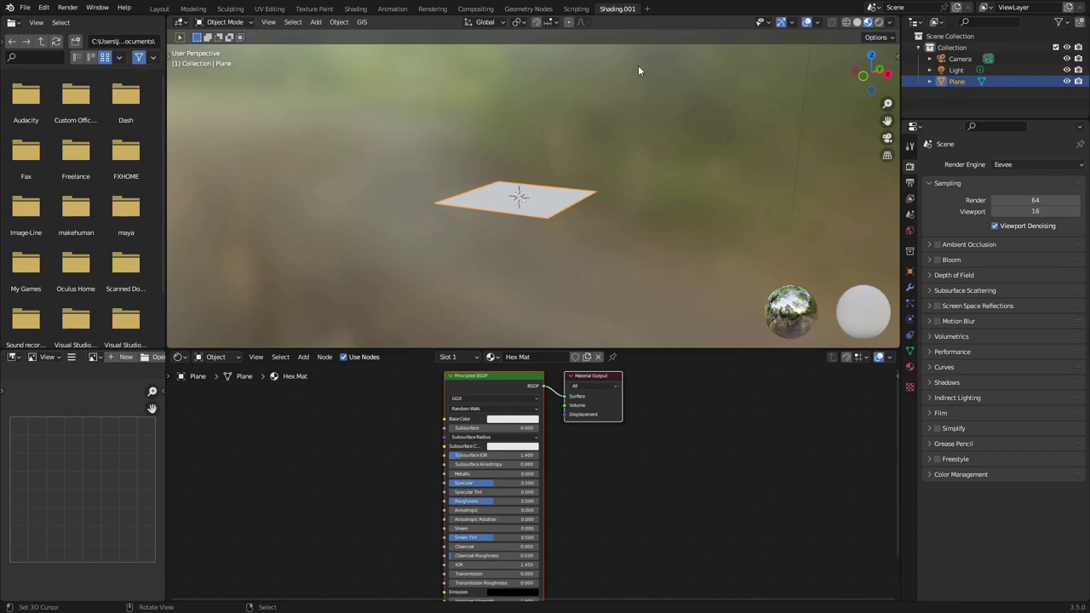
double_click(623, 9)
text(Nodes)
key(Return)
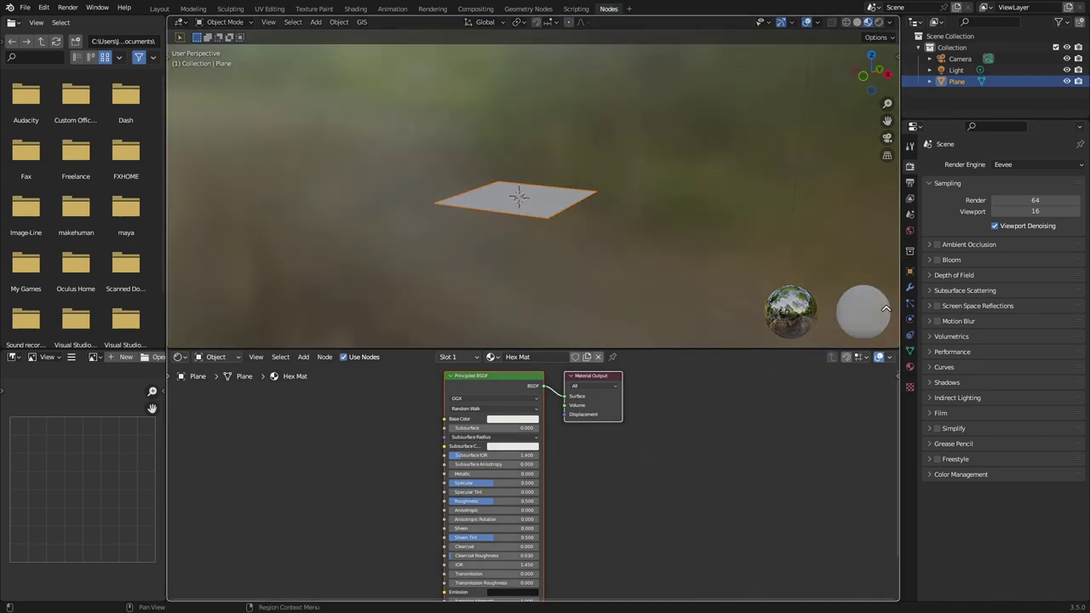
Merge the 3D view, file browser and image editor into the Shader Editor and frame all nodes.
drag(896, 351, 886, 256)
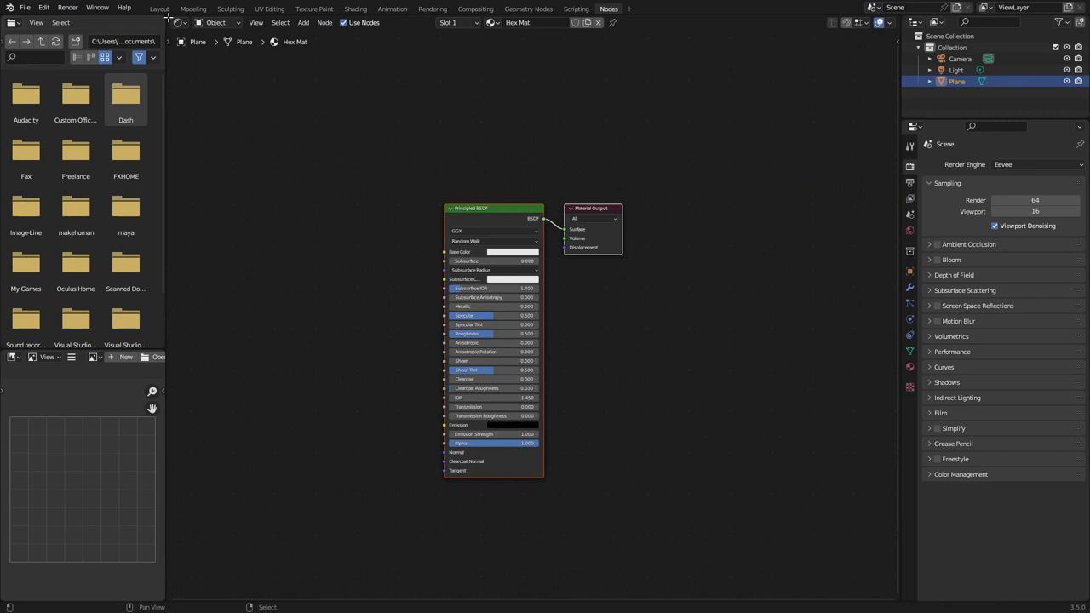
drag(167, 15, 146, 19)
drag(899, 349, 897, 367)
key(Home)
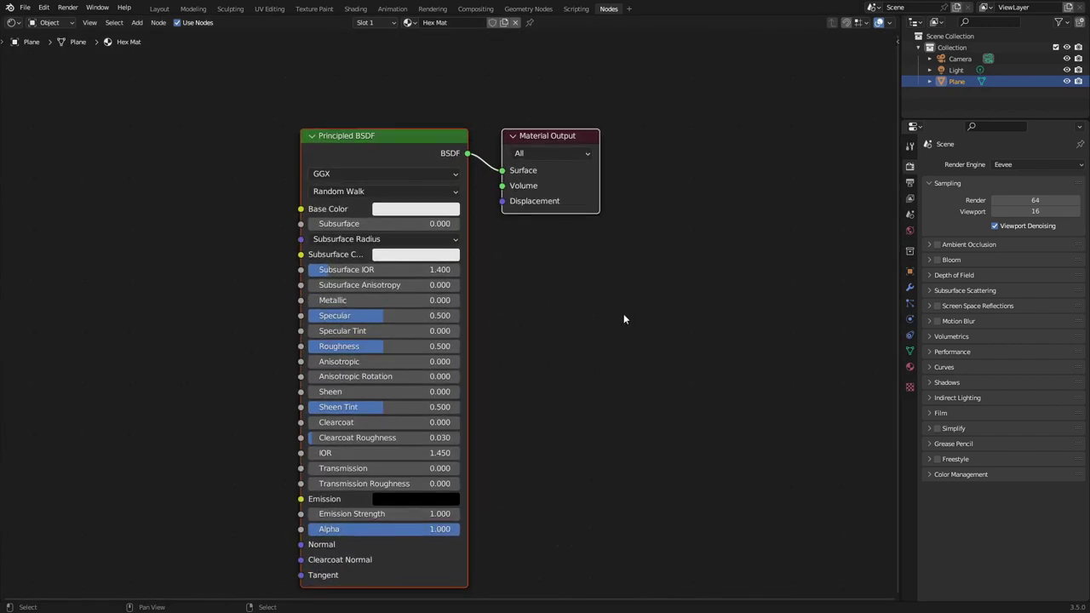
scroll(601, 320, down, 1)
Shorten the 3D preview area in the original Shading workspace, then return to Nodes.
click(356, 8)
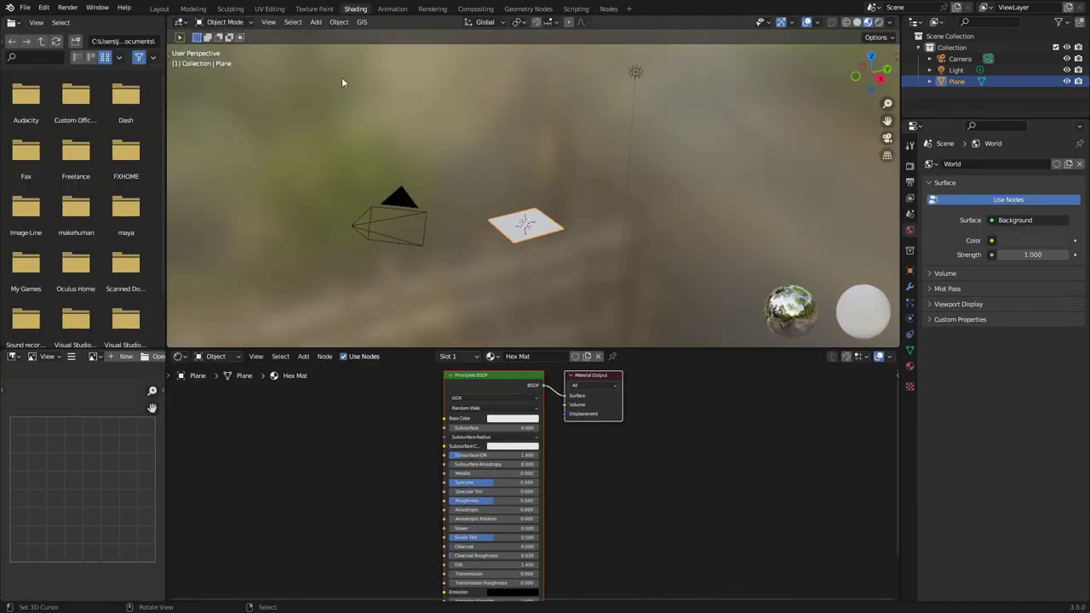
drag(638, 345, 644, 273)
scroll(665, 375, down, 1)
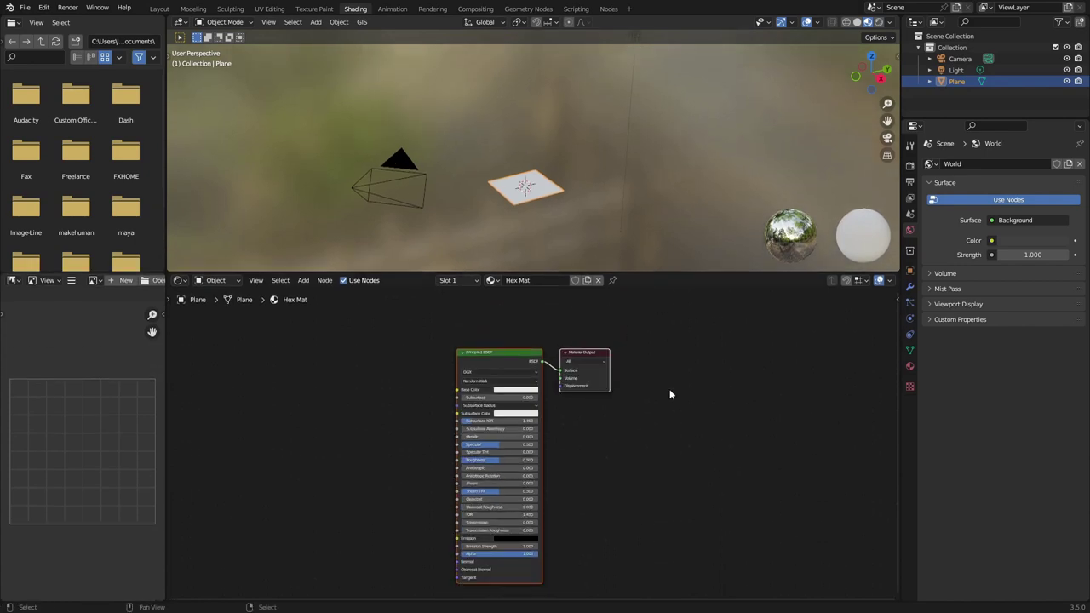
click(608, 8)
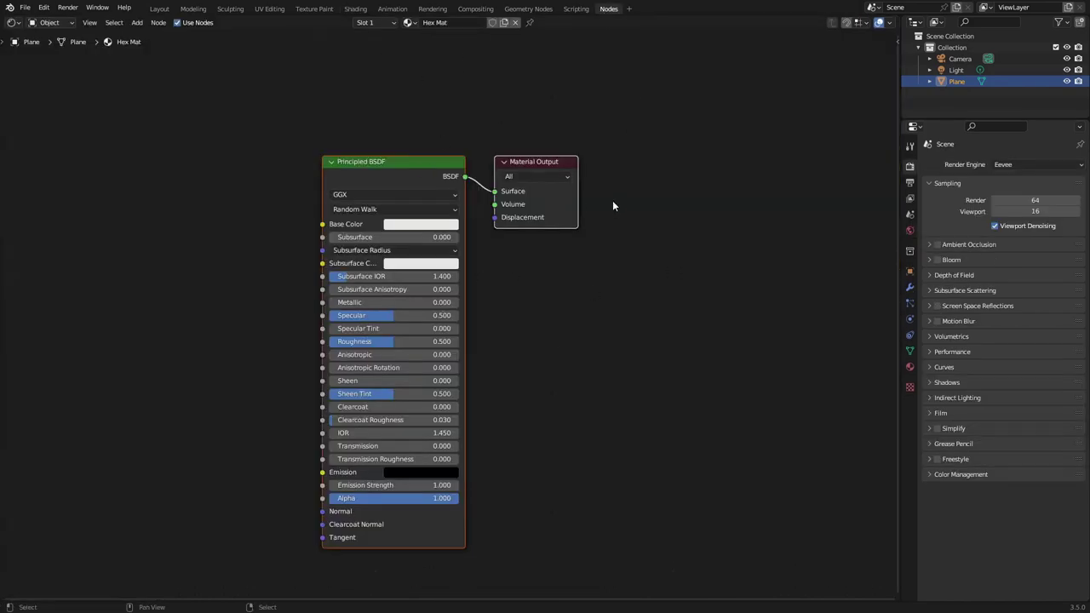
scroll(528, 182, up, 2)
scroll(527, 182, down, 4)
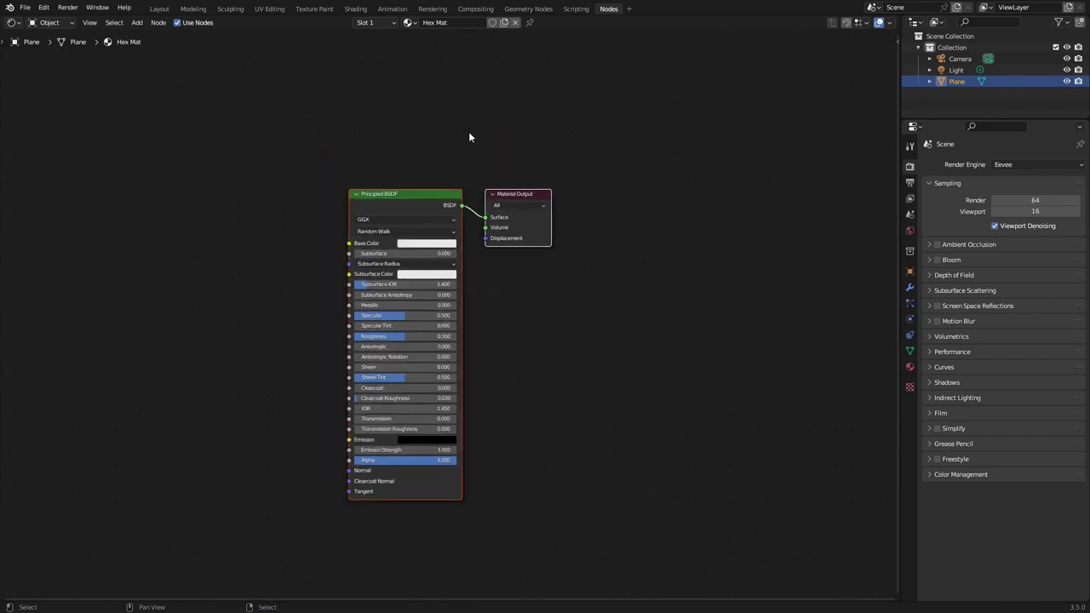
Delete the Principled BSDF node so only Material Output remains, and pan the view.
click(401, 210)
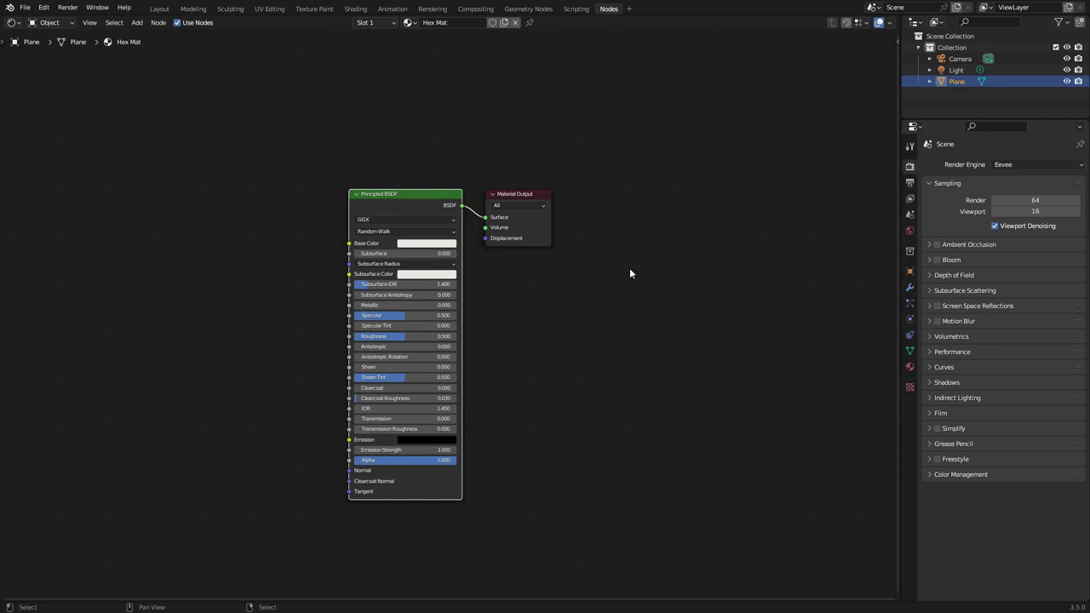
key(x)
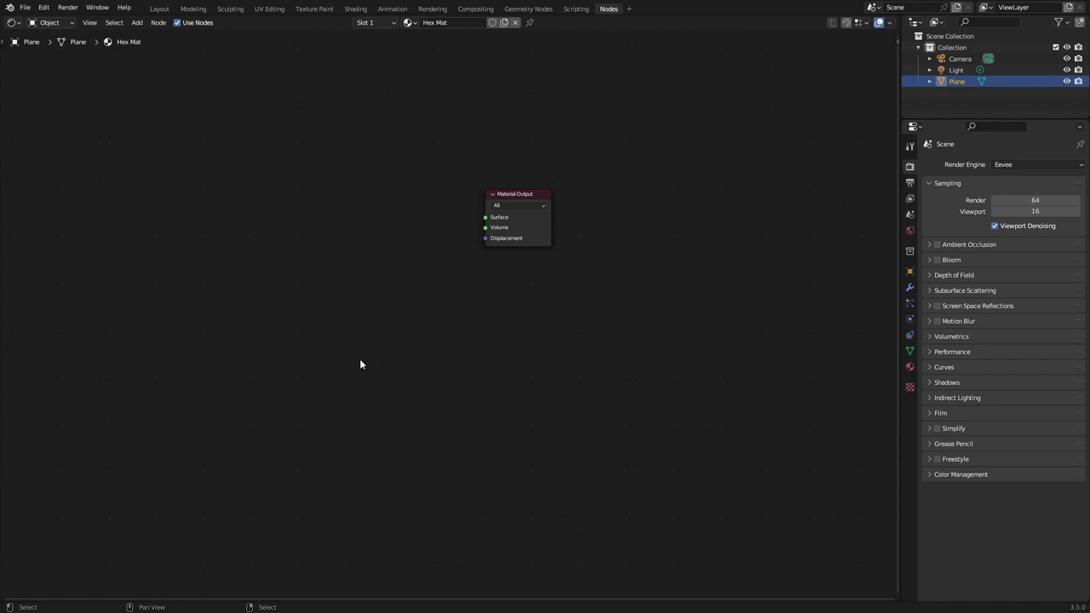
middle_drag(359, 359, 479, 368)
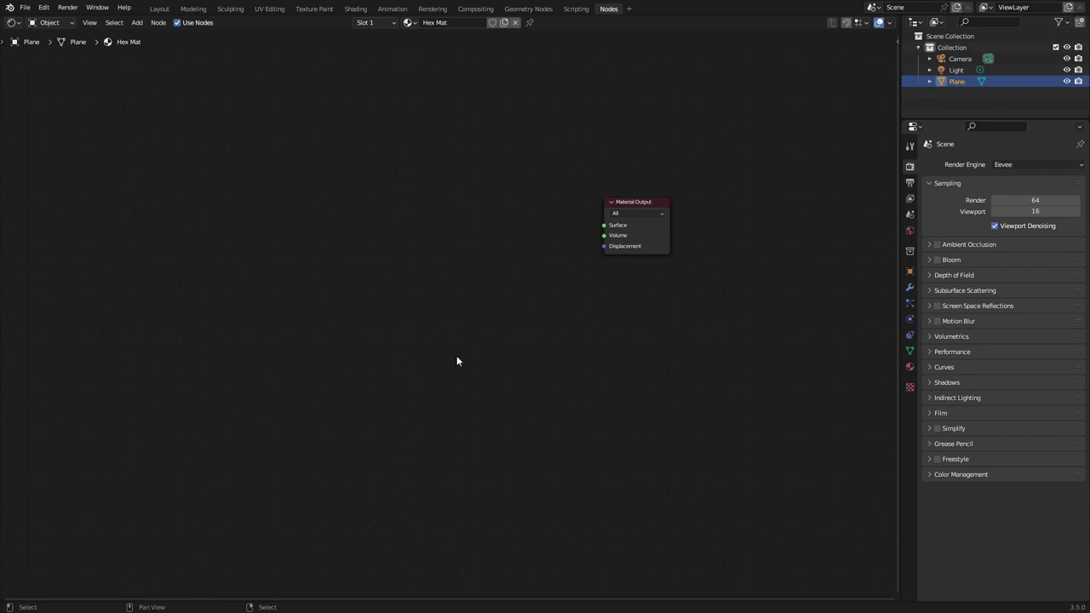
key(shift+a)
click(456, 357)
Add a Separate XYZ node and move it to the left side.
key(shift+a)
click(360, 315)
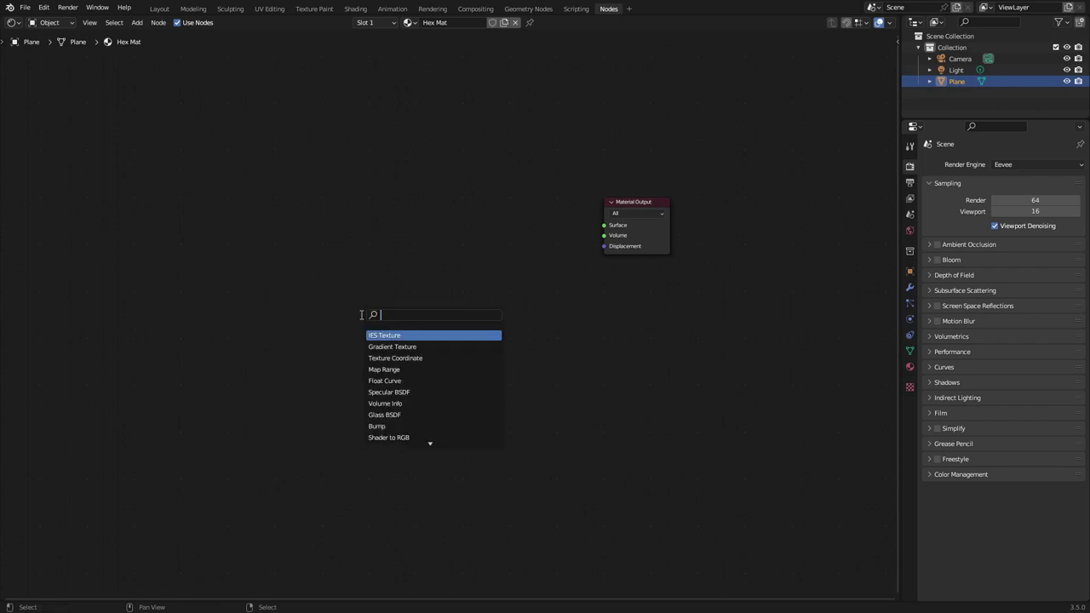
text(sep)
key(Return)
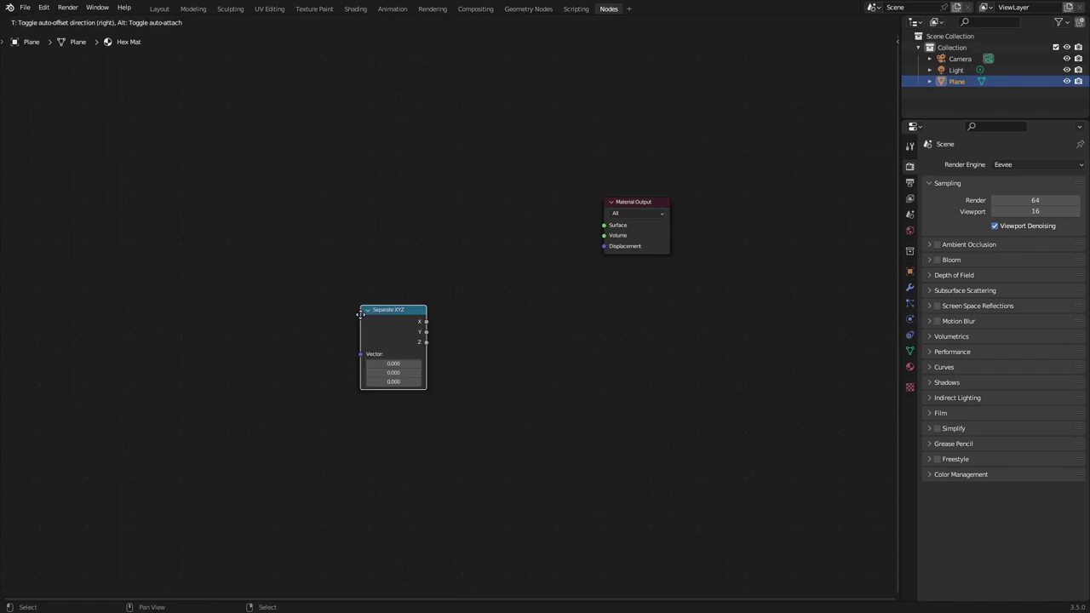
click(350, 270)
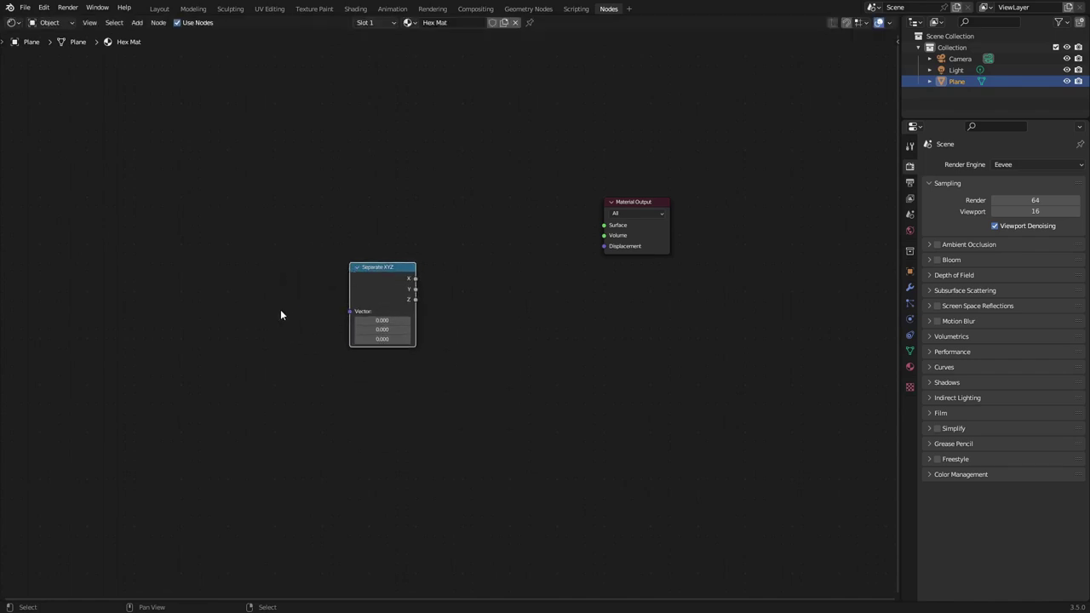
scroll(282, 315, up, 3)
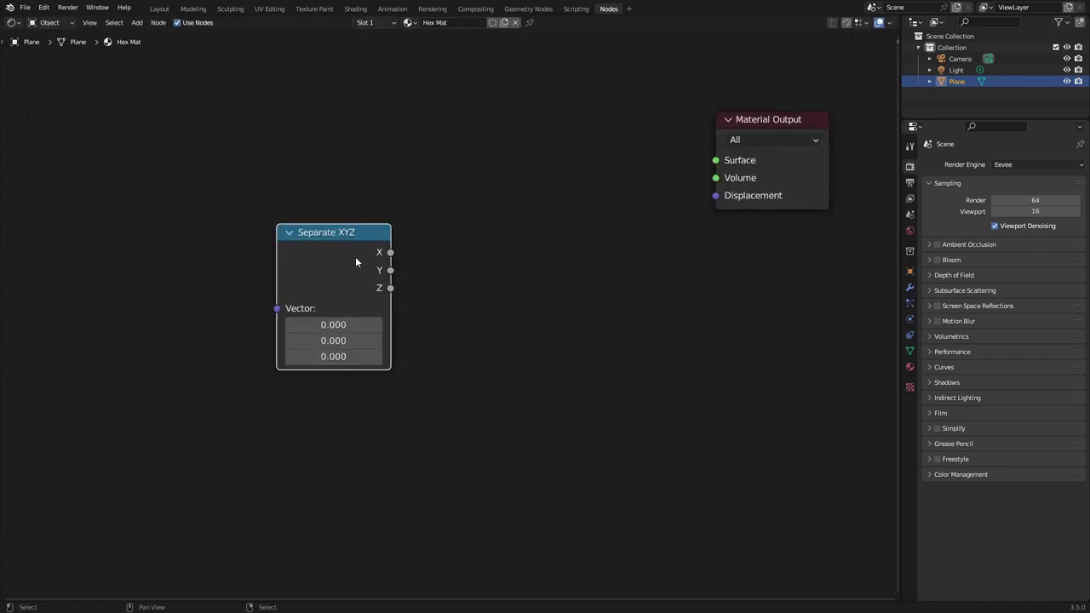
drag(361, 262, 299, 223)
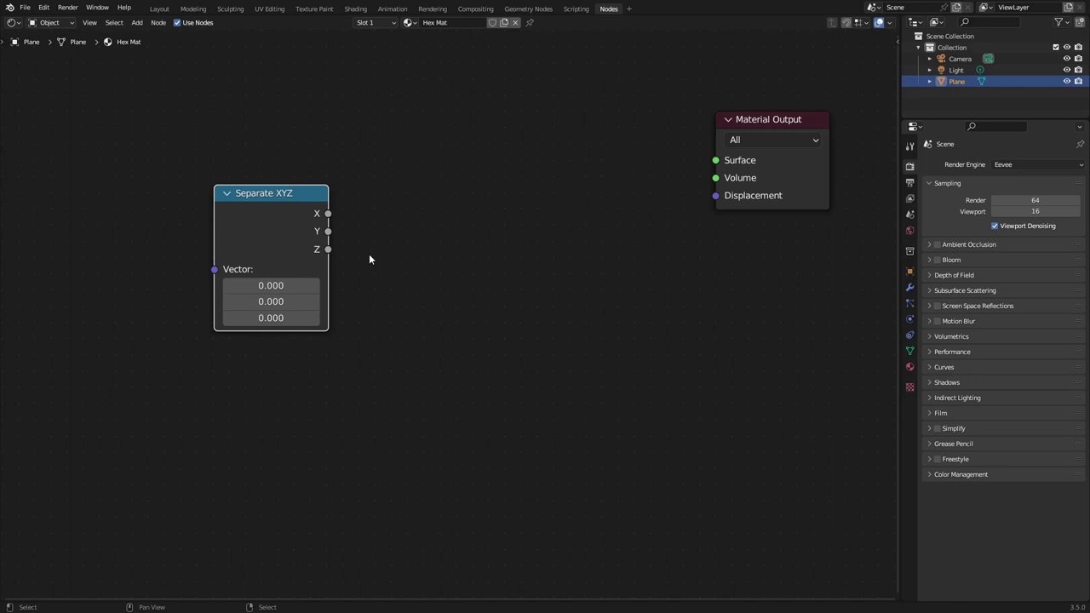
drag(293, 242, 211, 240)
key(shift+a)
key(Escape)
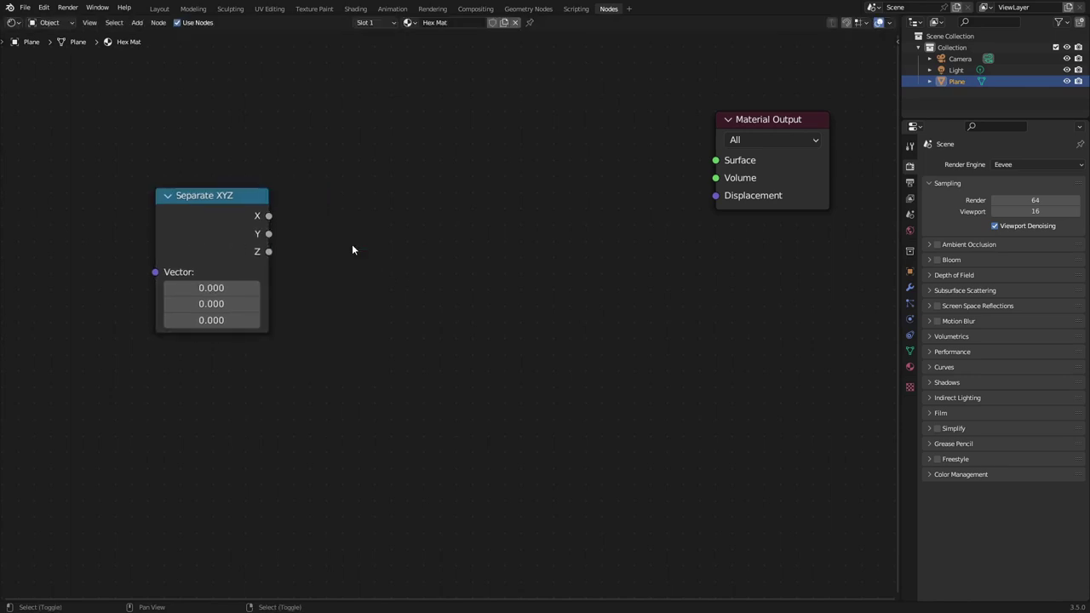
click(238, 239)
Add a Math Add node above the Separate XYZ node.
key(shift+a)
text(ma)
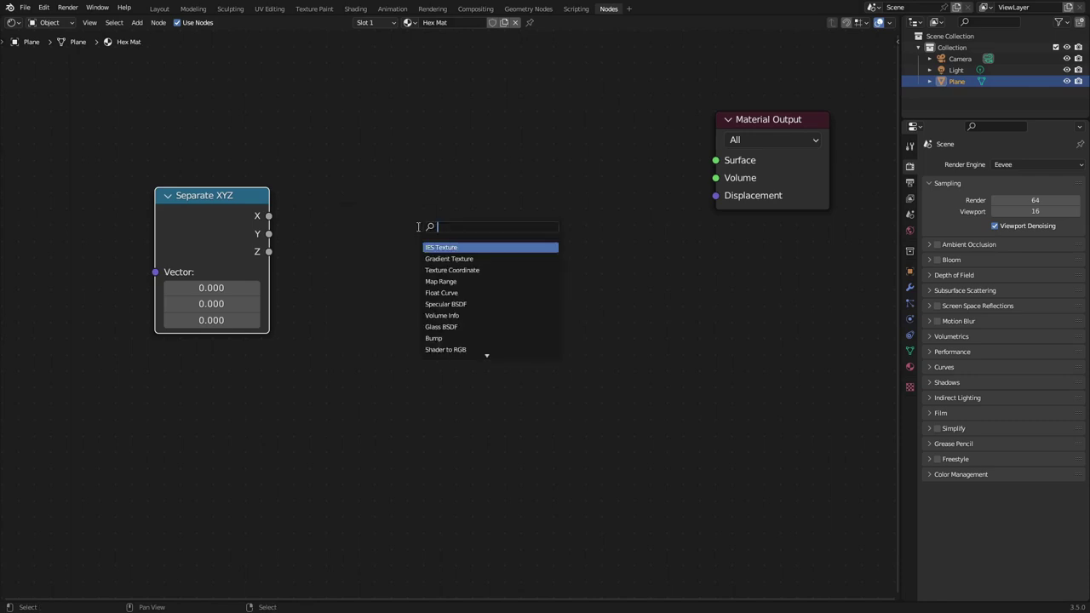
key(BackSpace)
key(BackSpace)
text(add)
key(Return)
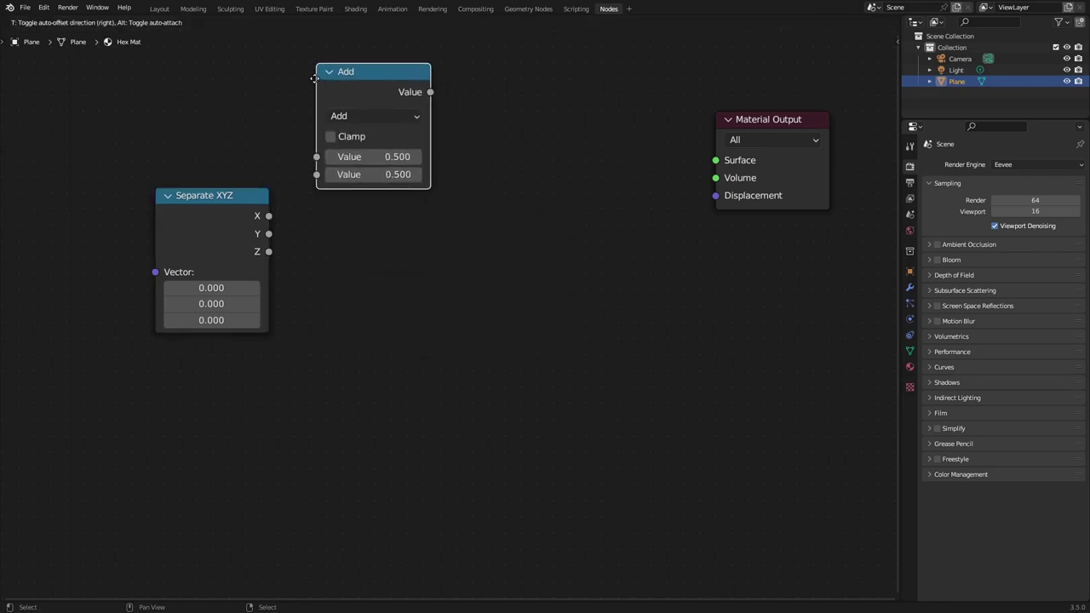
click(384, 199)
key(shift+d)
click(385, 352)
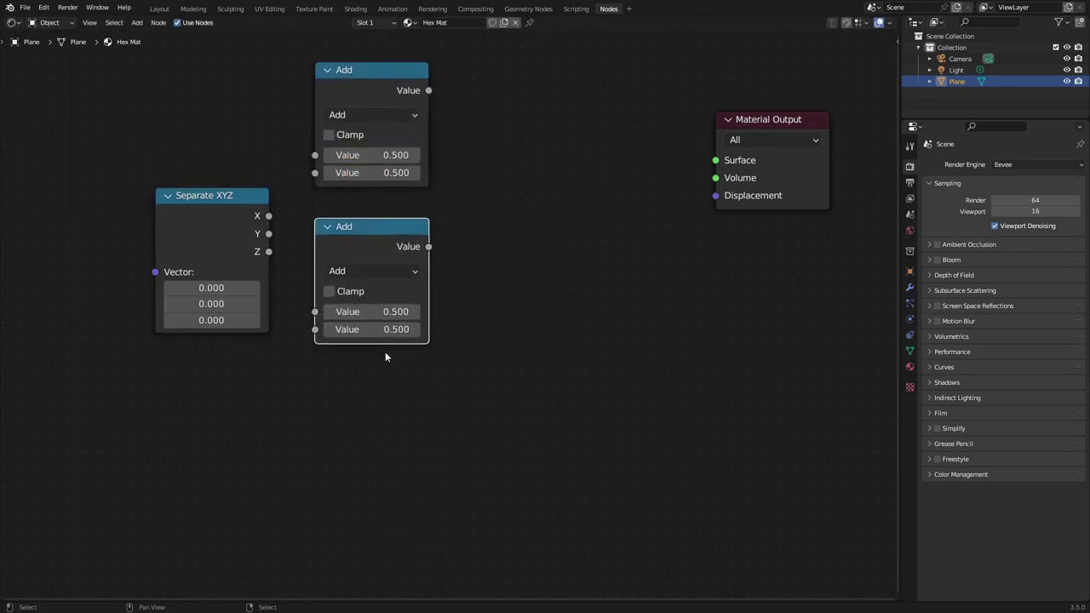
key(x)
Switch the Math node to Power with exponent 2, and stack two copies below it.
click(413, 114)
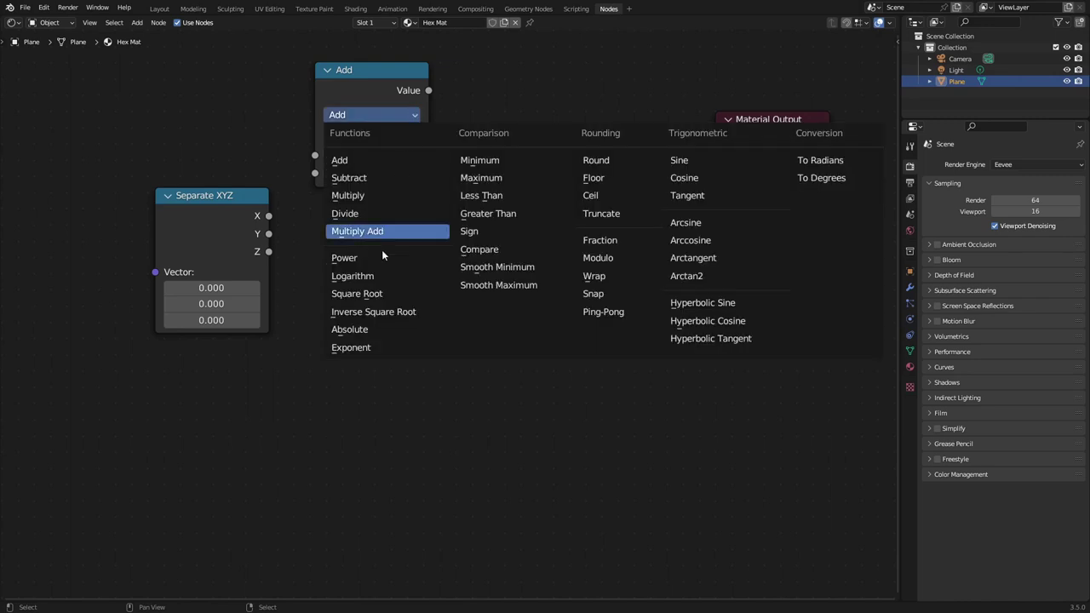
click(345, 257)
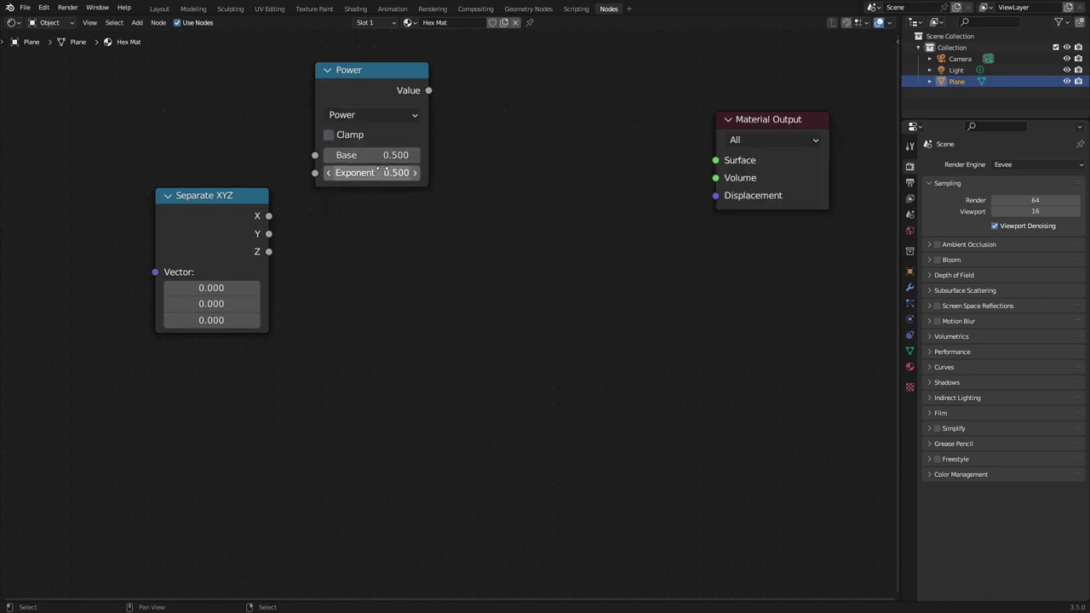
click(382, 171)
text(2)
key(Return)
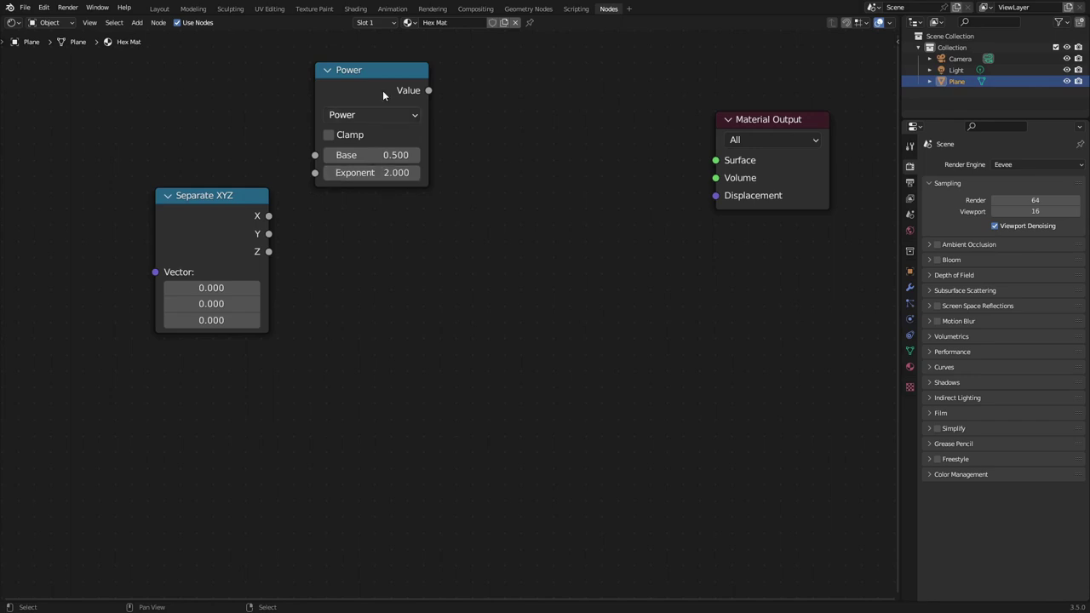
key(shift+d)
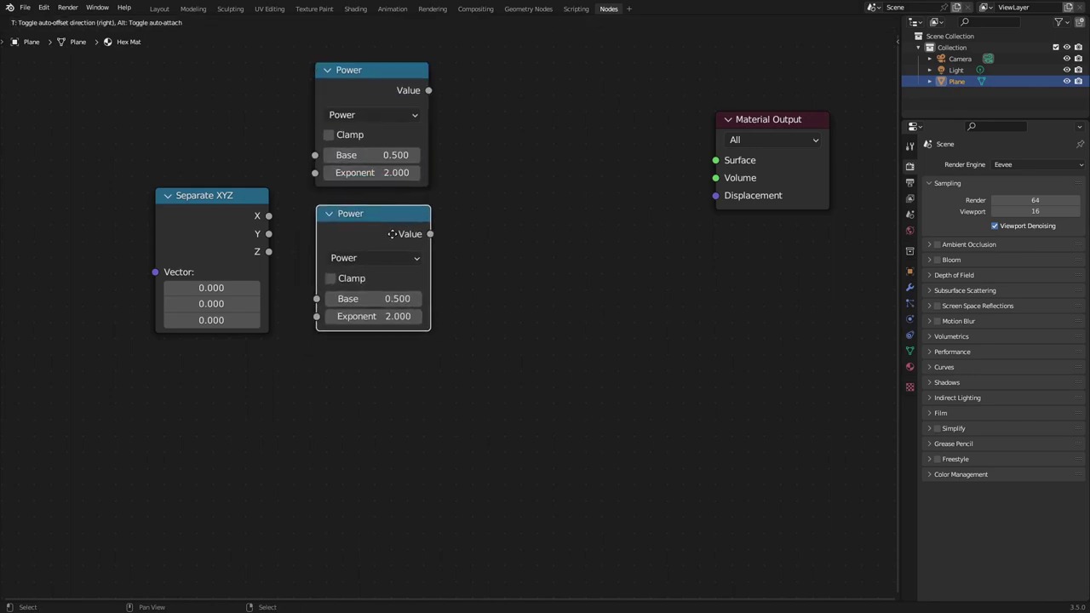
click(387, 263)
key(shift+d)
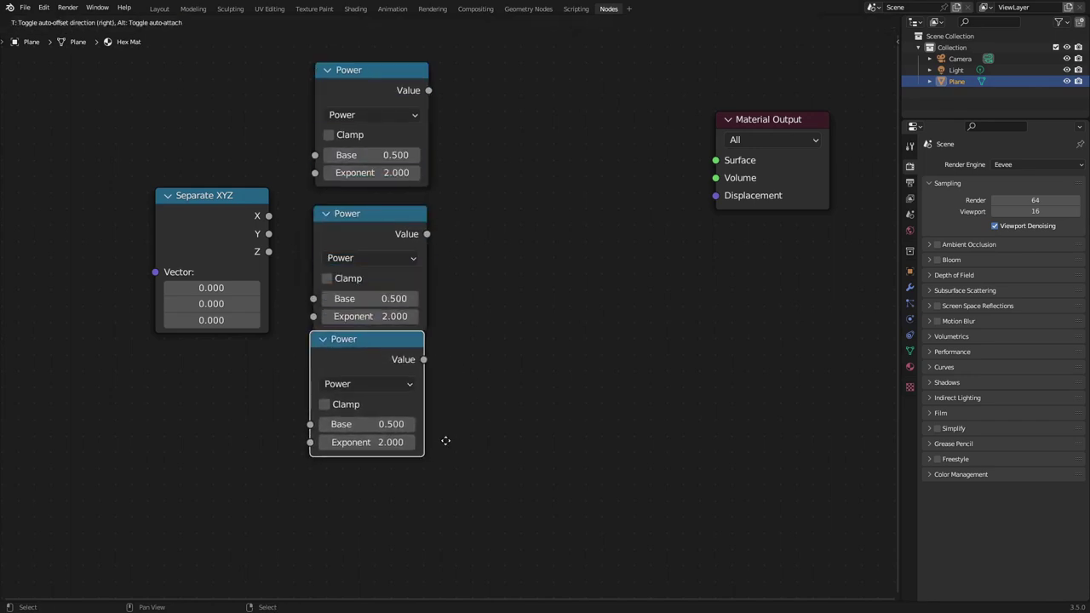
click(453, 451)
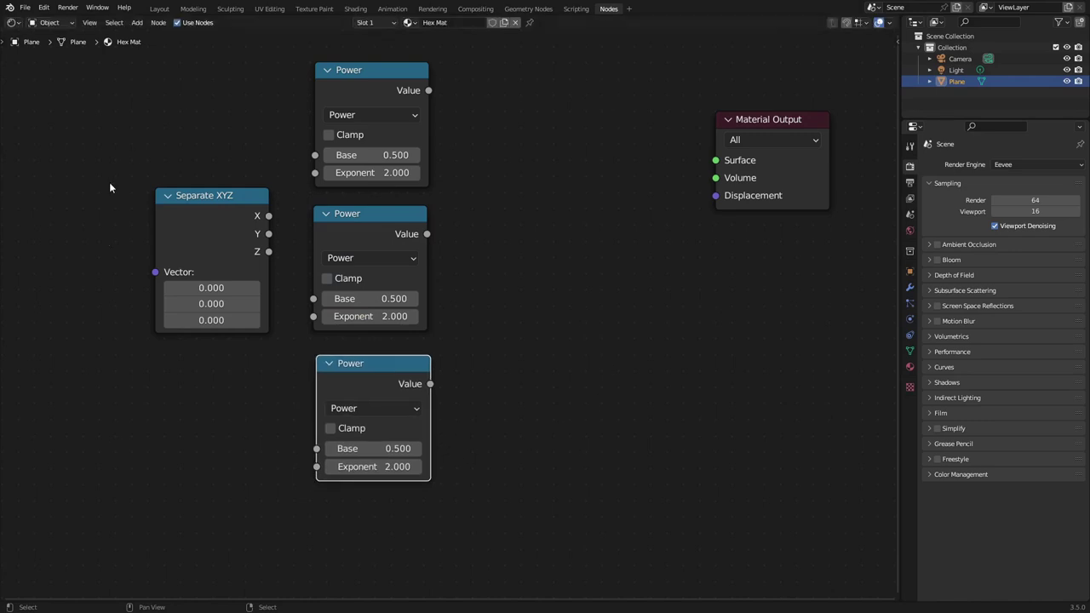
Connect X, Y and Z to the three Power nodes' Base sockets, then shift them left.
drag(269, 216, 314, 298)
drag(270, 251, 305, 359)
drag(312, 408, 324, 450)
scroll(650, 194, down, 2)
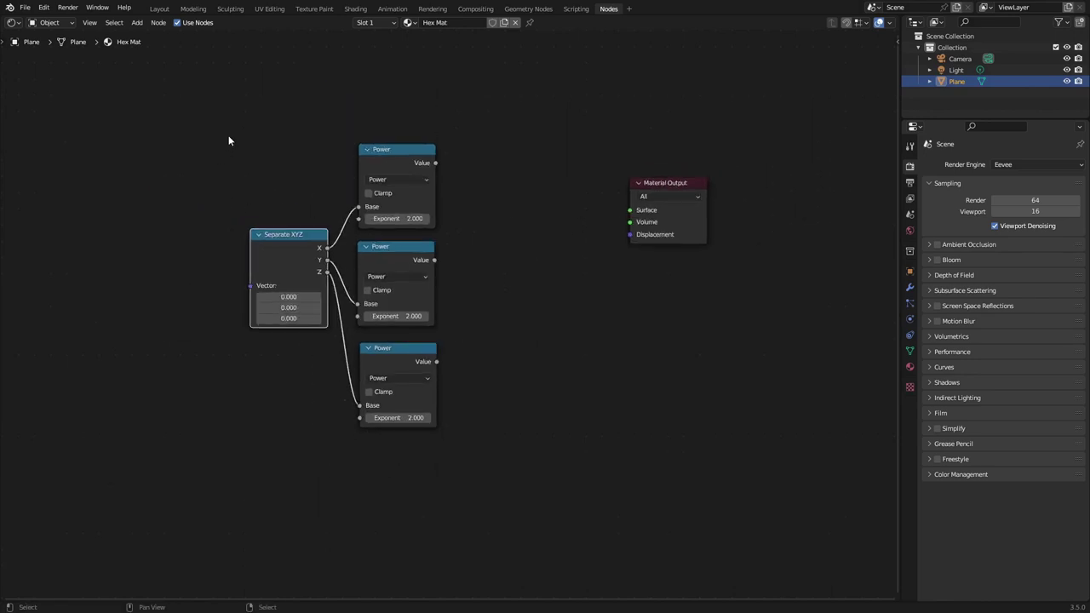
drag(233, 128, 491, 430)
drag(400, 154, 258, 161)
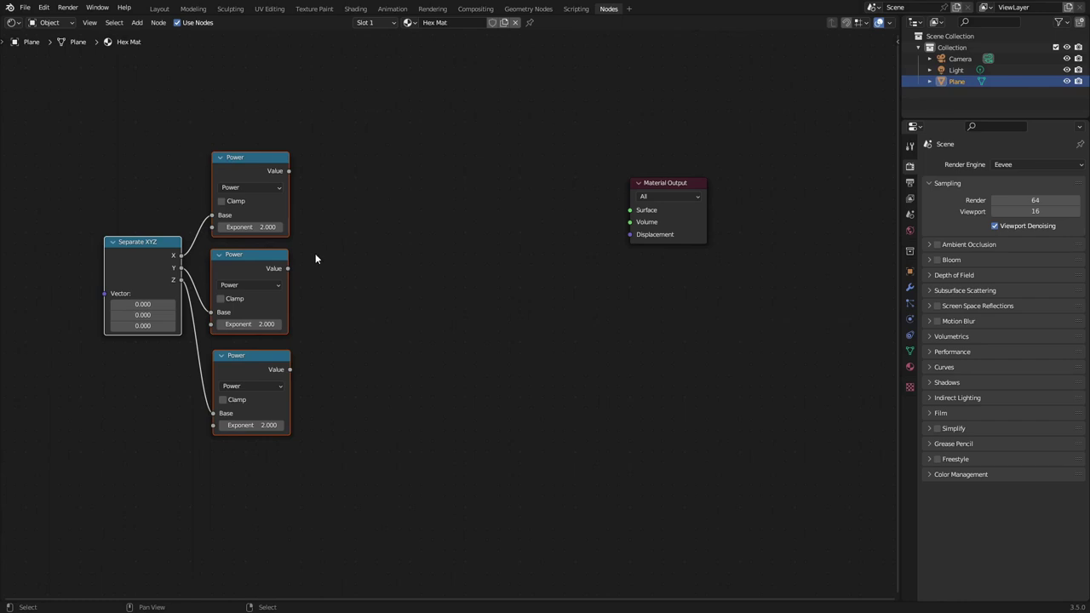
Sum the three squared values using two chained Add nodes.
click(269, 173)
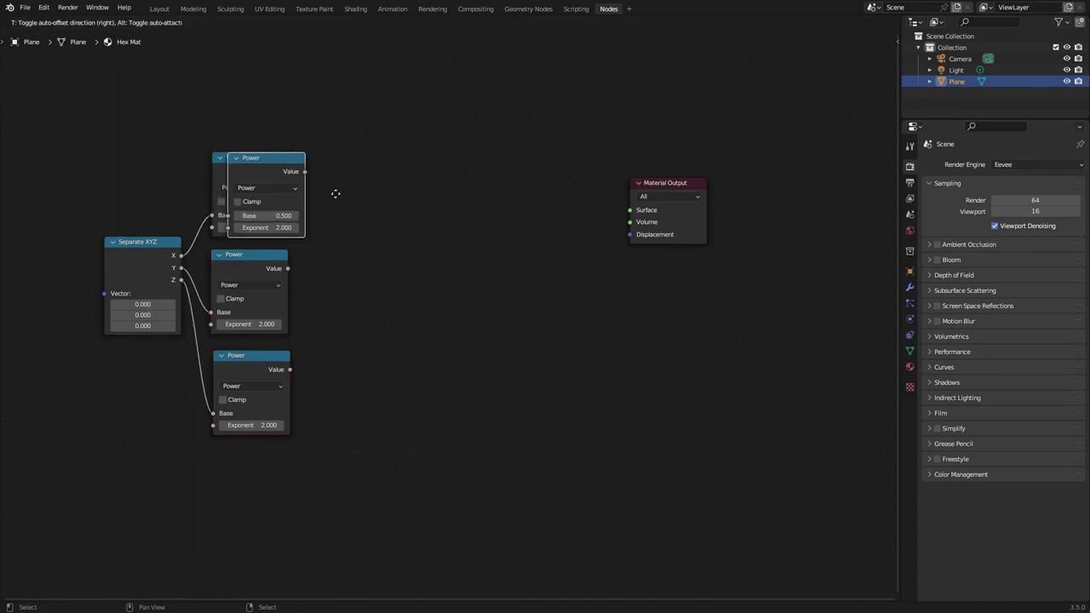
key(shift+d)
click(376, 229)
click(357, 247)
click(345, 275)
key(shift+d)
click(465, 372)
drag(289, 170, 320, 274)
drag(288, 268, 320, 286)
drag(289, 368, 406, 371)
drag(398, 230, 407, 371)
drag(452, 314, 469, 294)
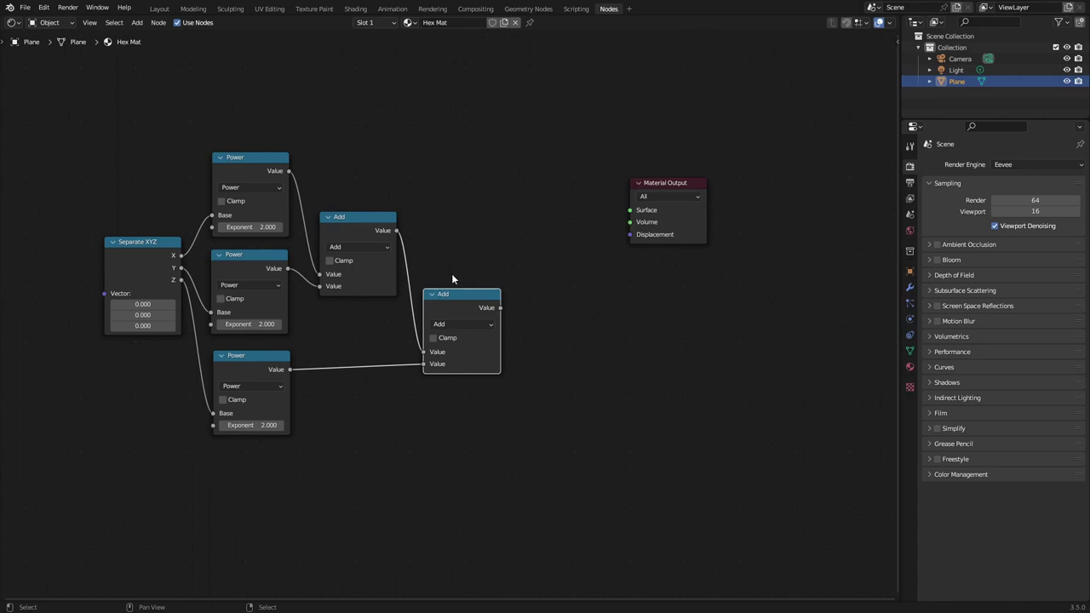
Feed the total into a new Square Root node and box-select all the length nodes.
key(shift)
key(shift+d)
click(560, 324)
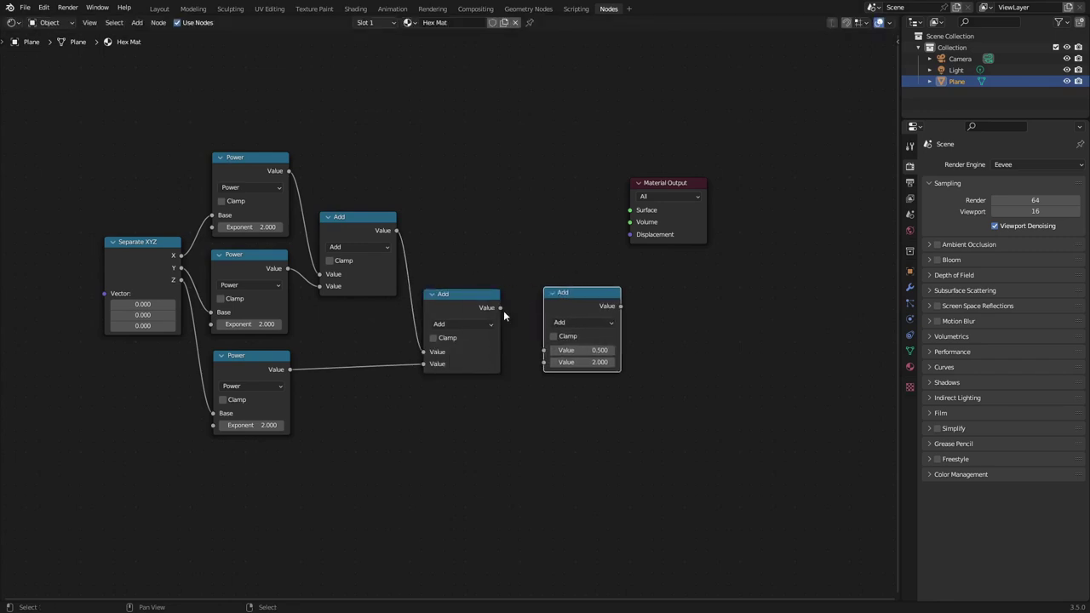
click(561, 326)
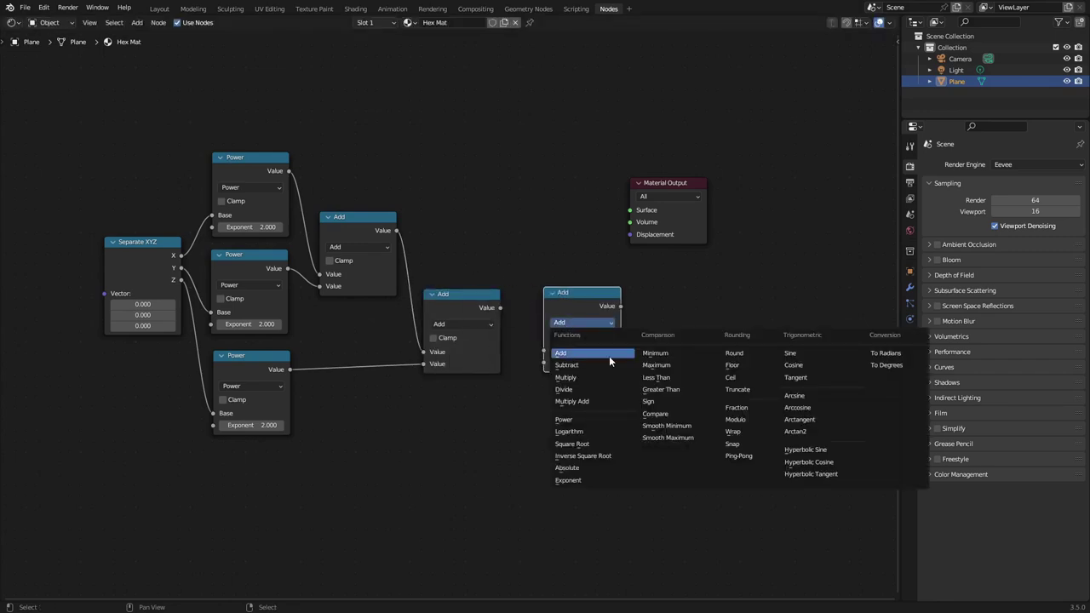
click(591, 444)
drag(500, 308, 586, 346)
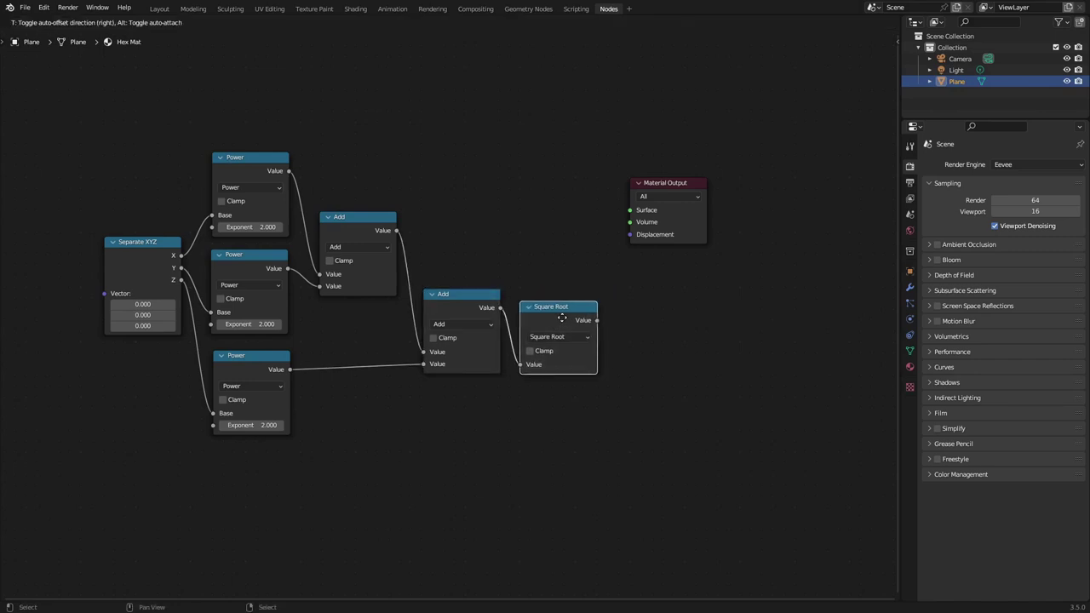
key(Home)
drag(136, 158, 591, 419)
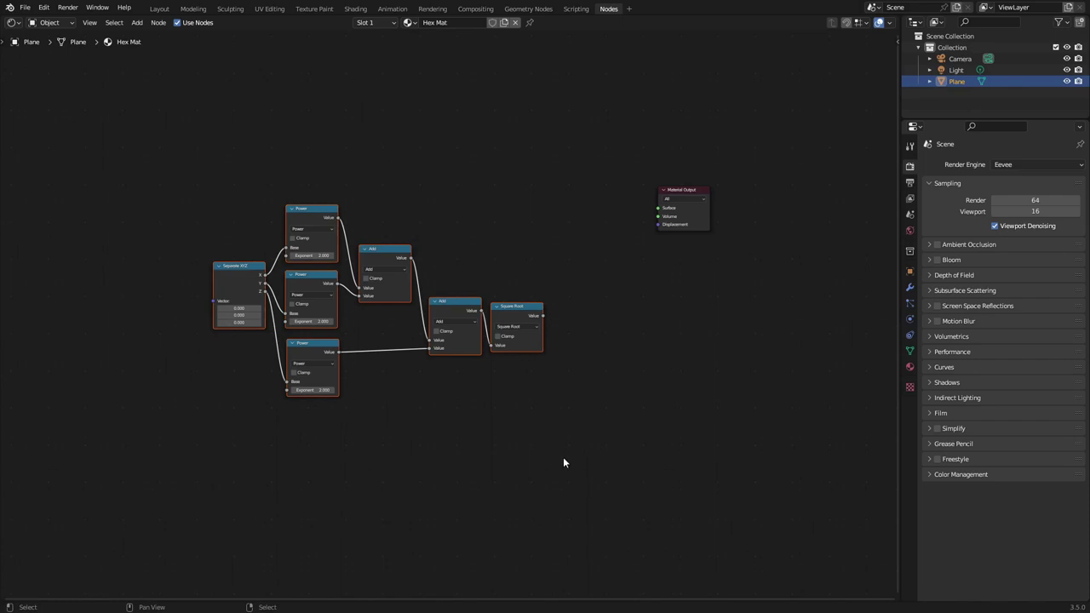
Group the nodes, wiring Group Input to Separate XYZ's Vector and Square Root to Group Output.
key(ctrl+g)
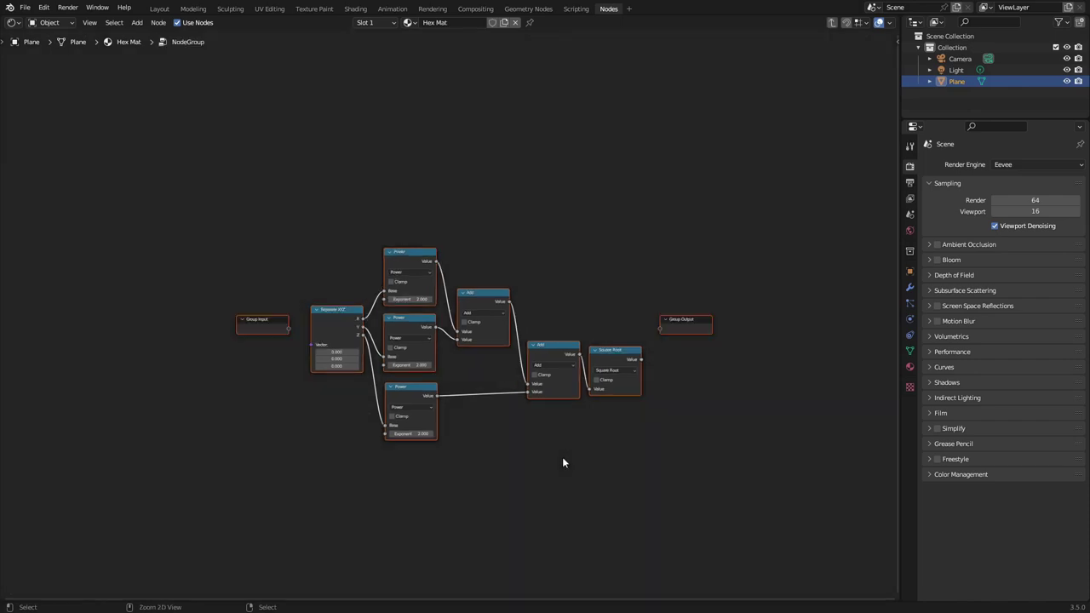
scroll(202, 352, up, 3)
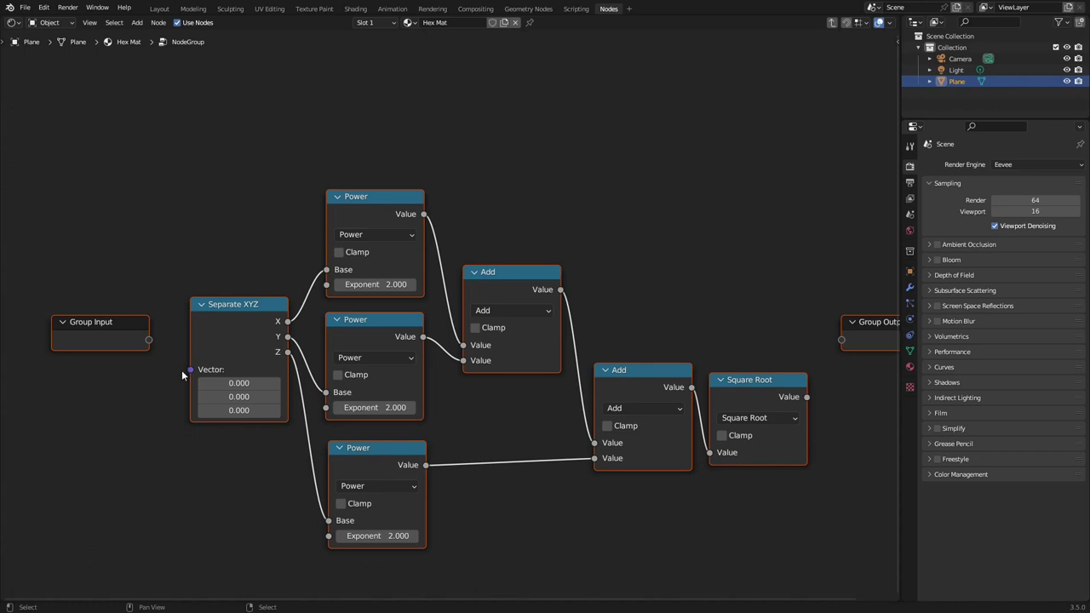
drag(190, 370, 145, 338)
ctrl+scroll(553, 435, right, 5)
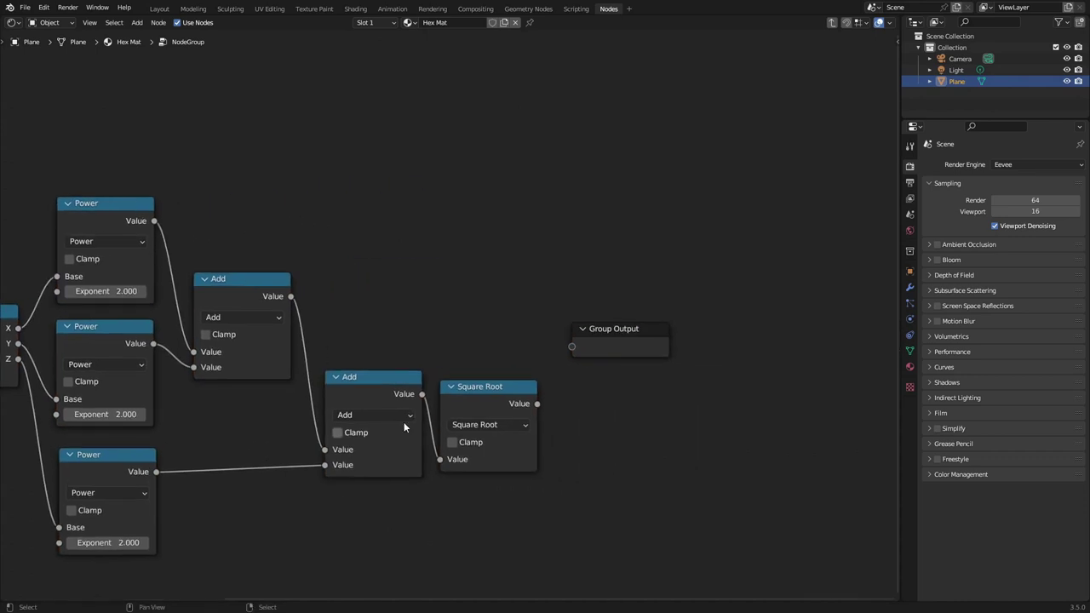
drag(537, 404, 581, 346)
drag(645, 359, 655, 430)
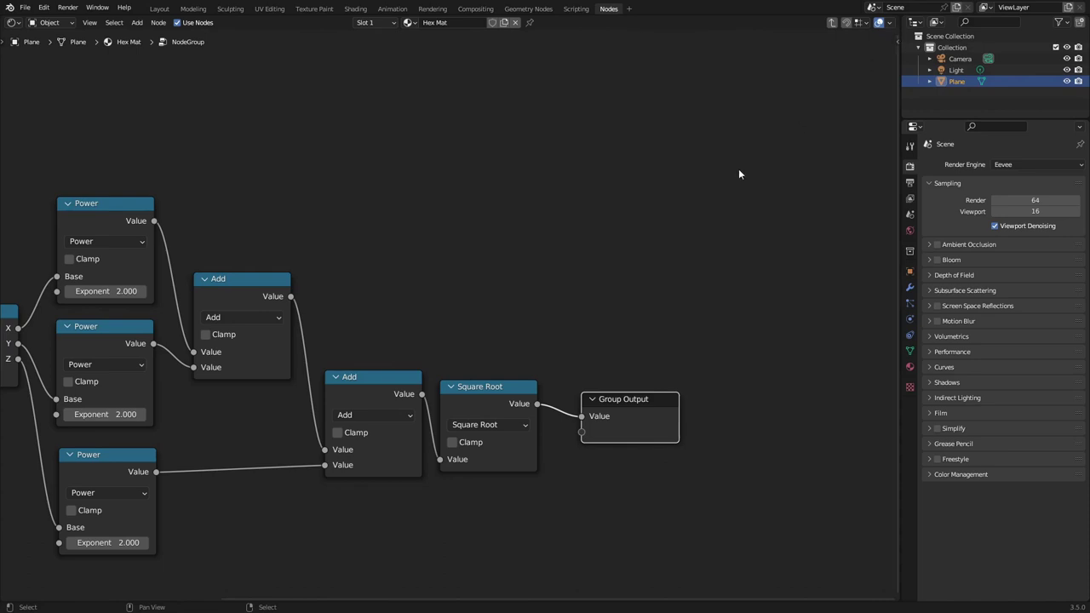
Exit the group, rename the node group 'Magnitude', then delete its node.
scroll(444, 269, down, 4)
key(Tab)
scroll(382, 313, up, 4)
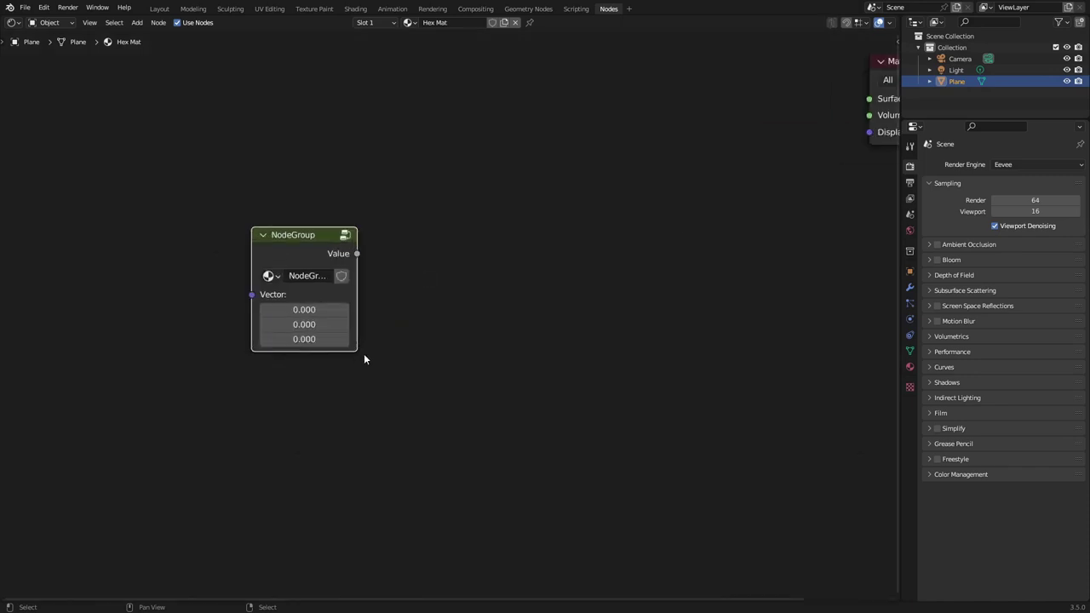
key(KP_Decimal)
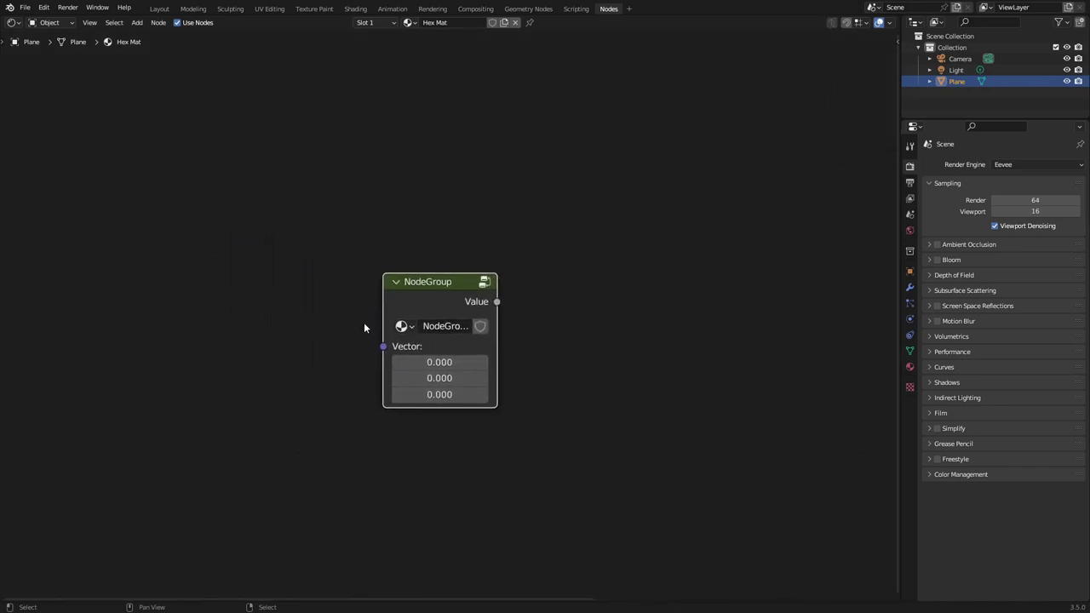
click(460, 328)
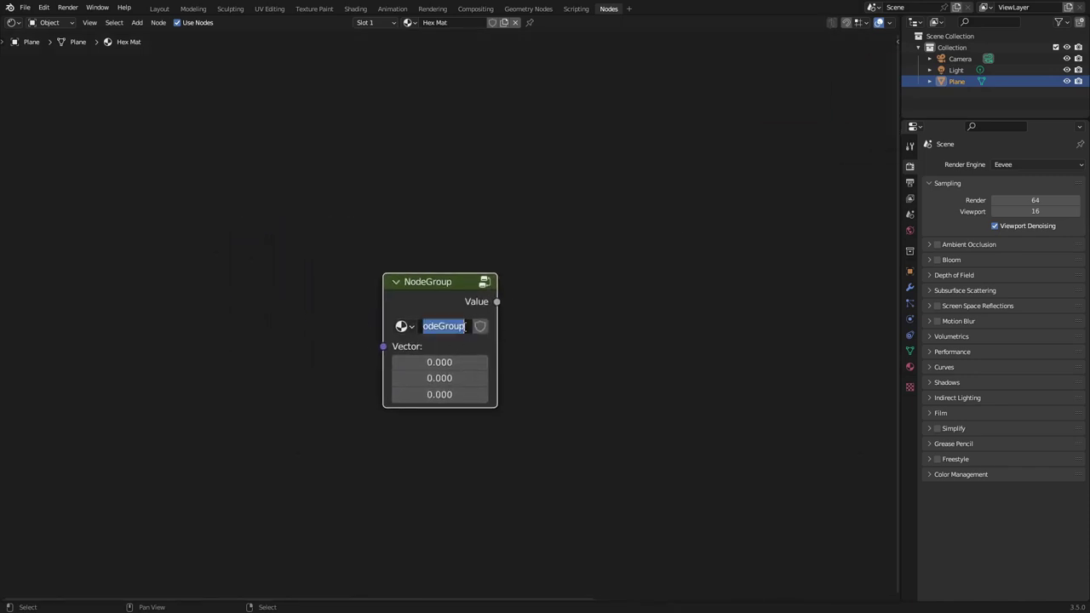
text(Magnitude)
key(Return)
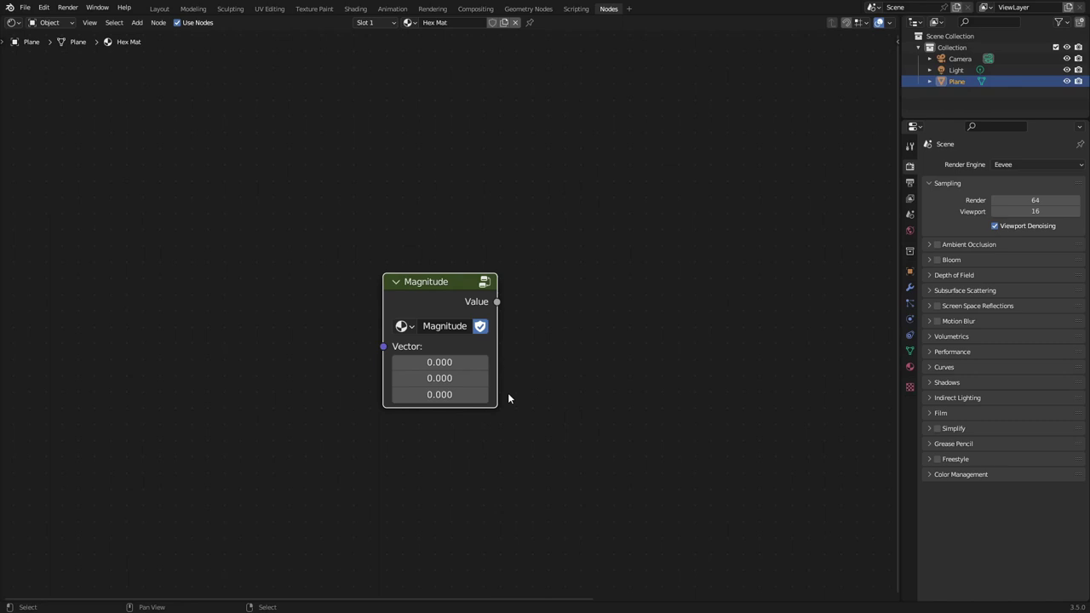
key(x)
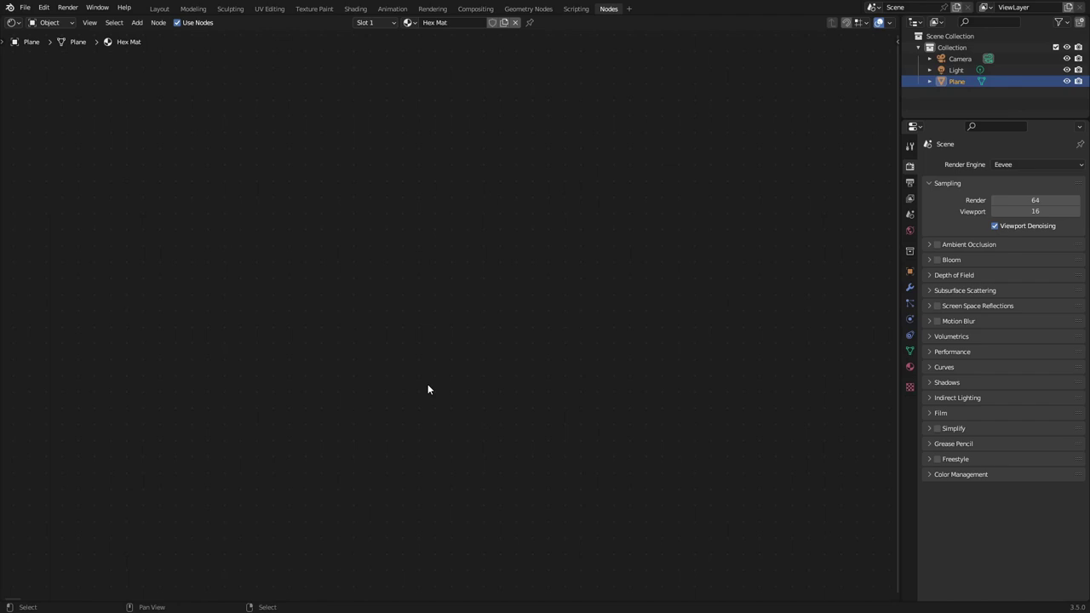
Add a Math node and set its operation to Subtract.
key(shift+a)
text(ma)
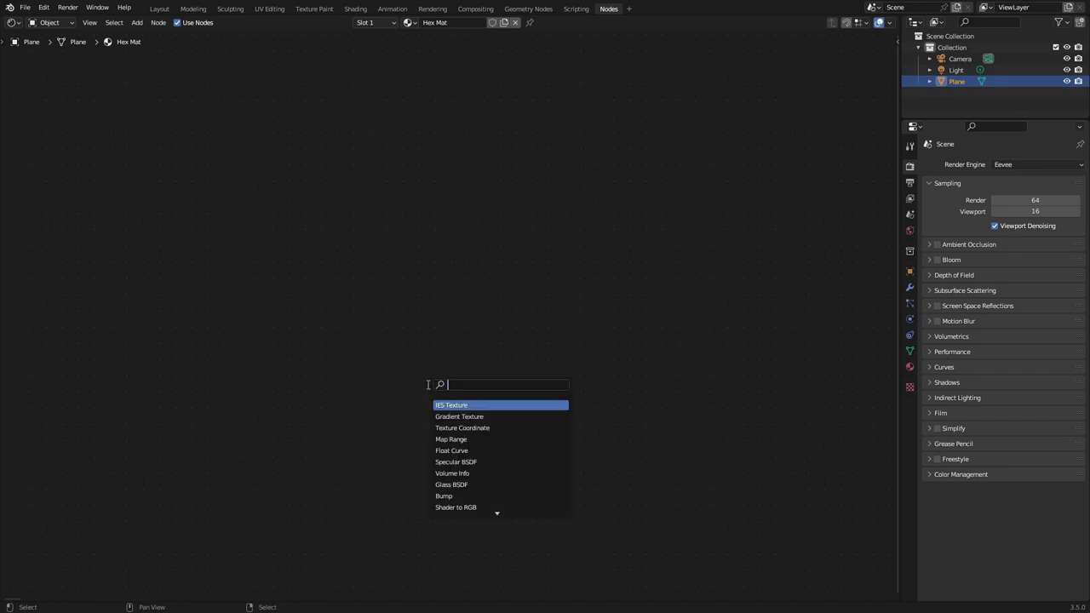
text(th)
key(Return)
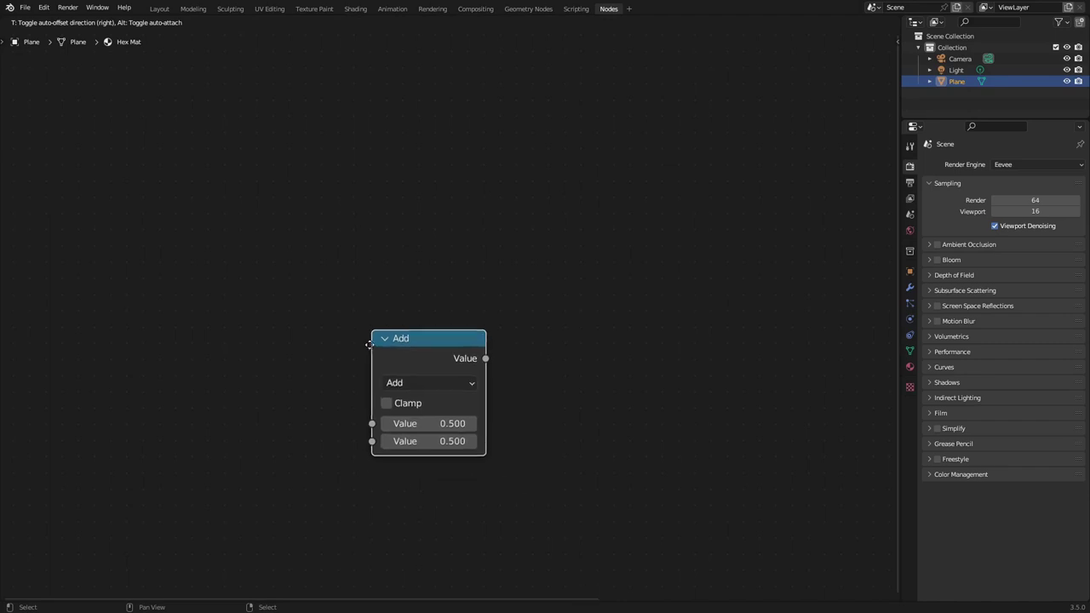
click(372, 345)
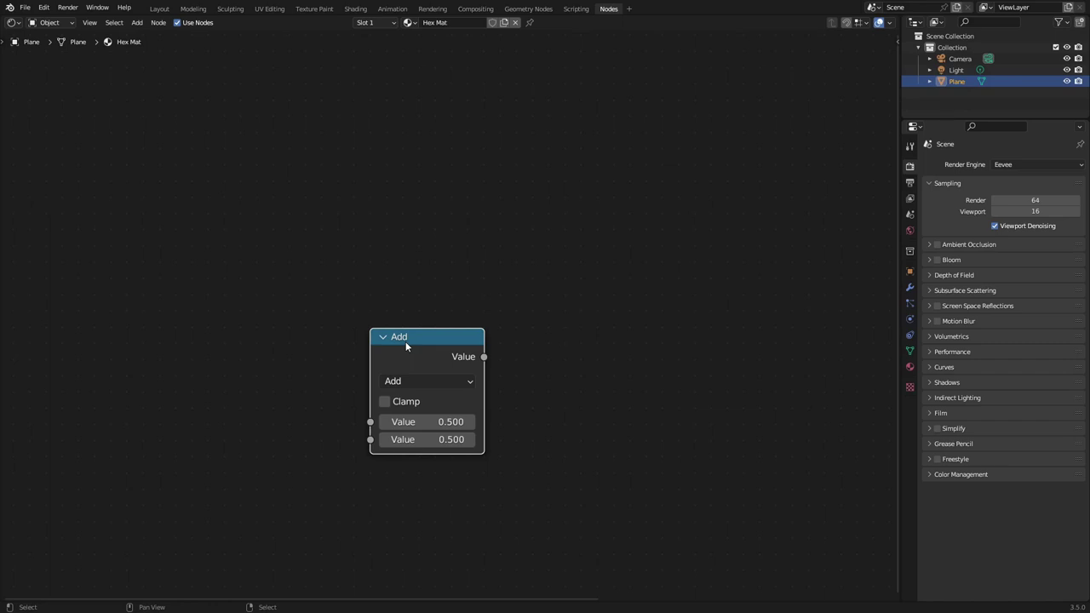
click(426, 380)
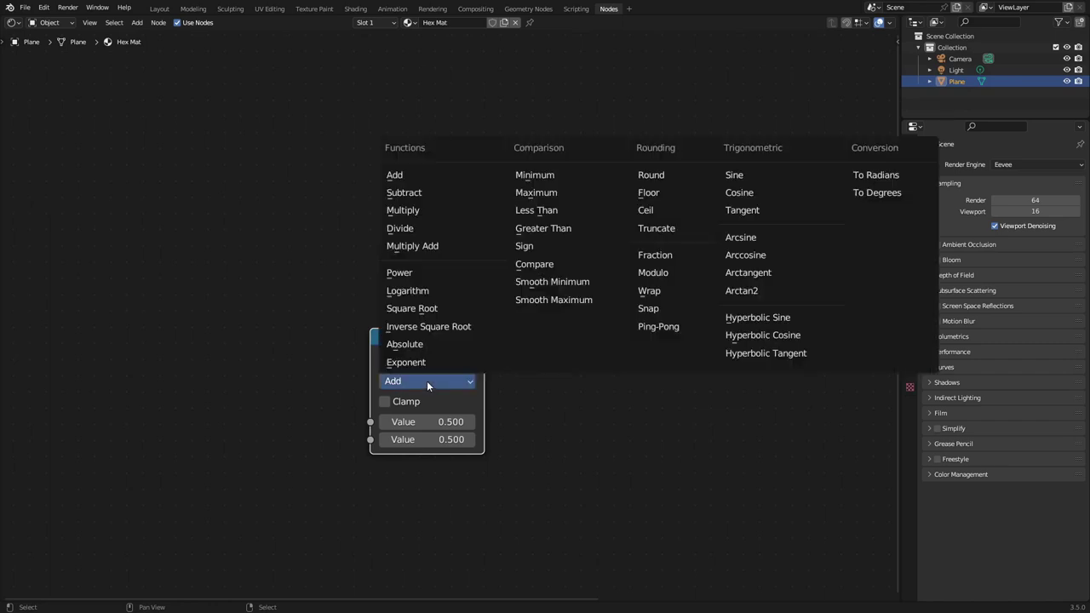
click(431, 193)
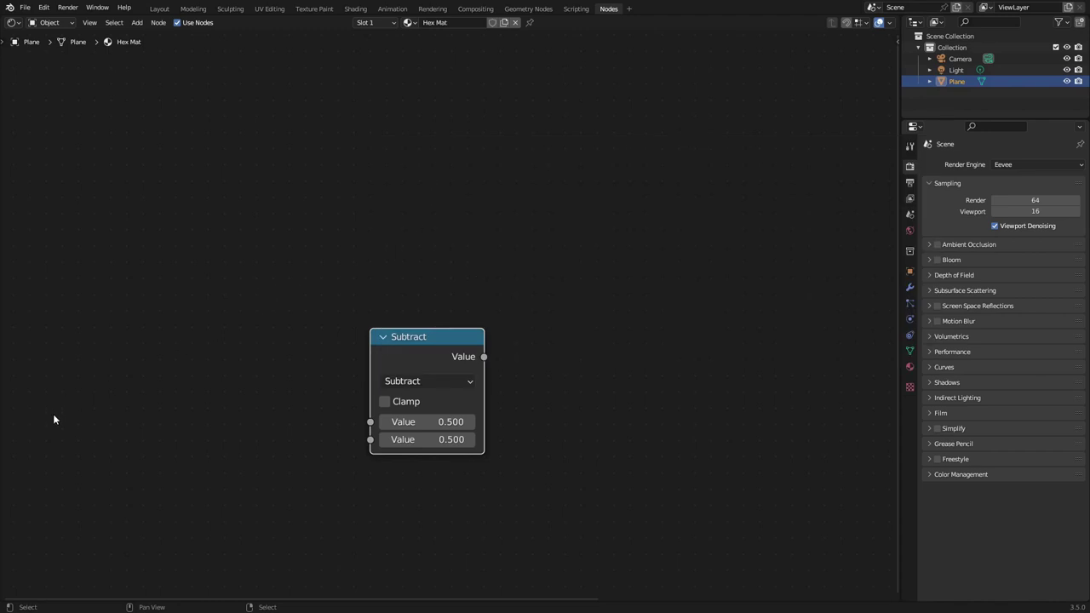
Duplicate it into a Less Than node and then a Compare node.
key(shift+d)
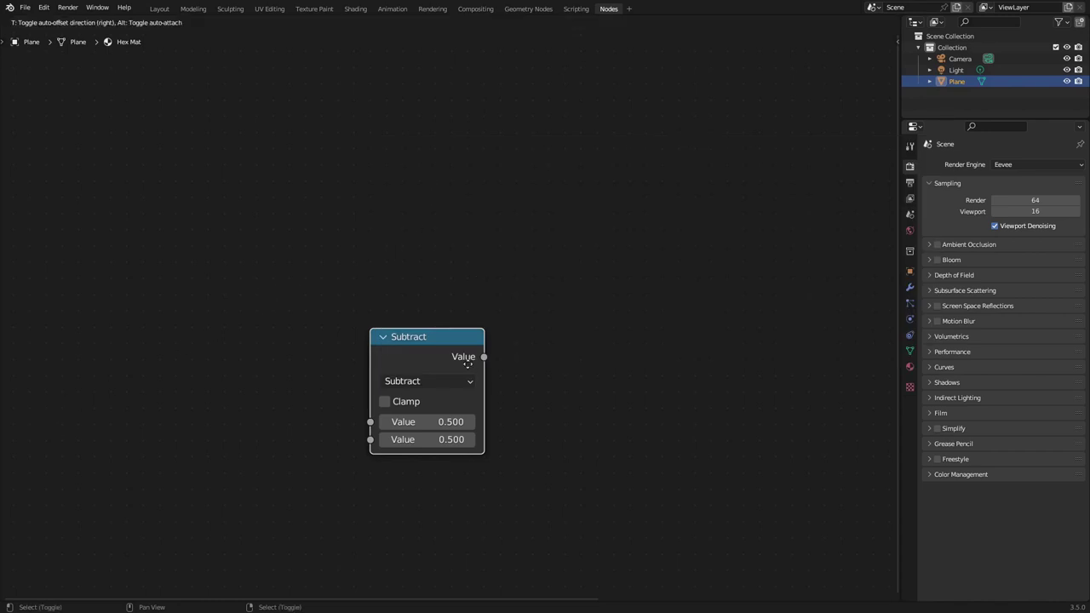
click(641, 448)
click(611, 462)
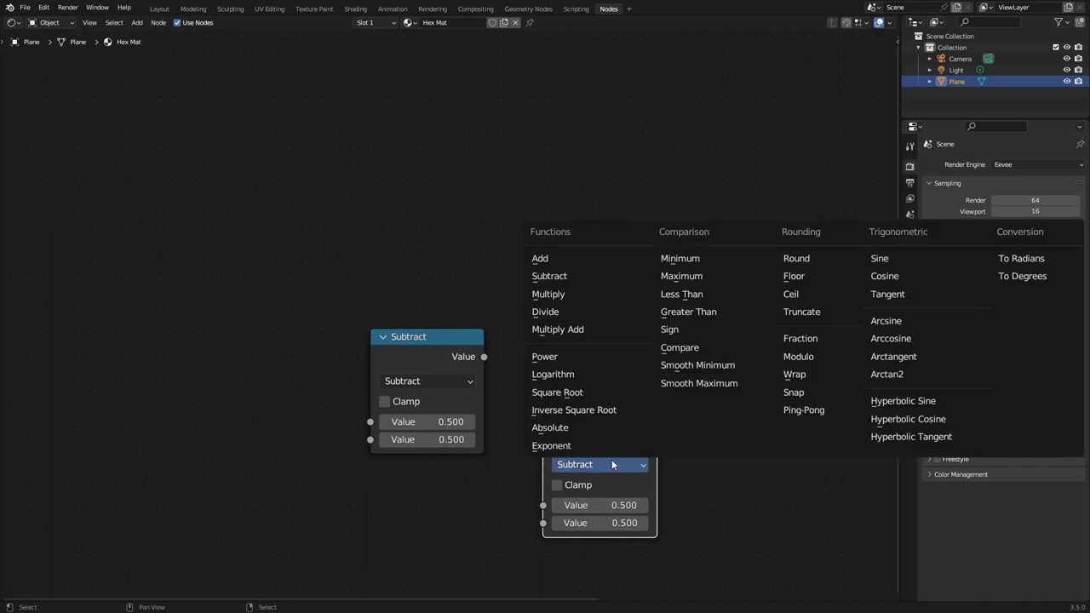
click(685, 294)
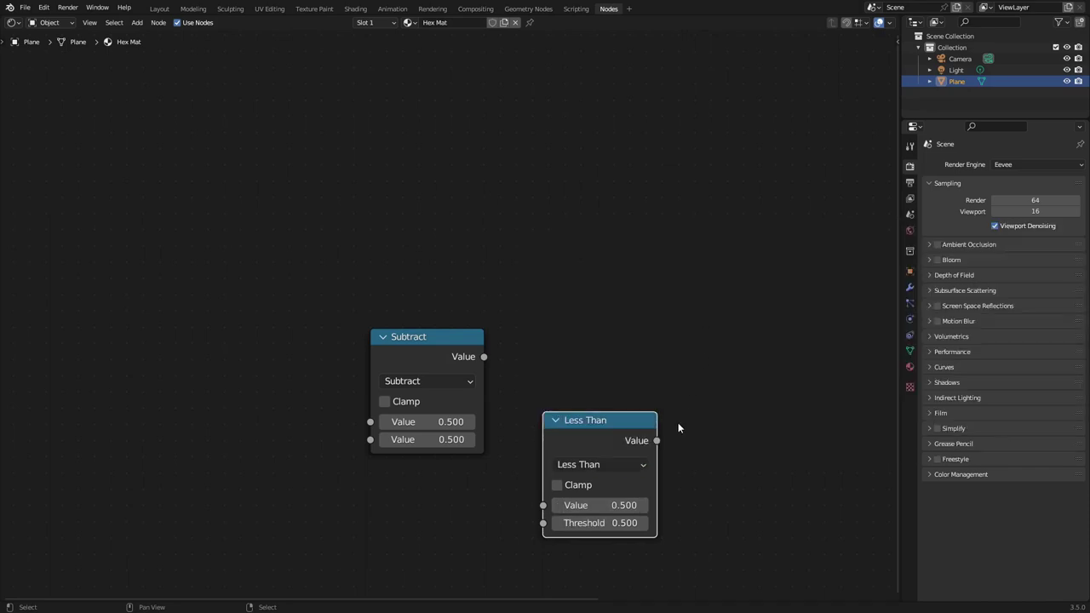
middle_drag(677, 424, 507, 422)
key(shift+d)
click(661, 482)
click(646, 487)
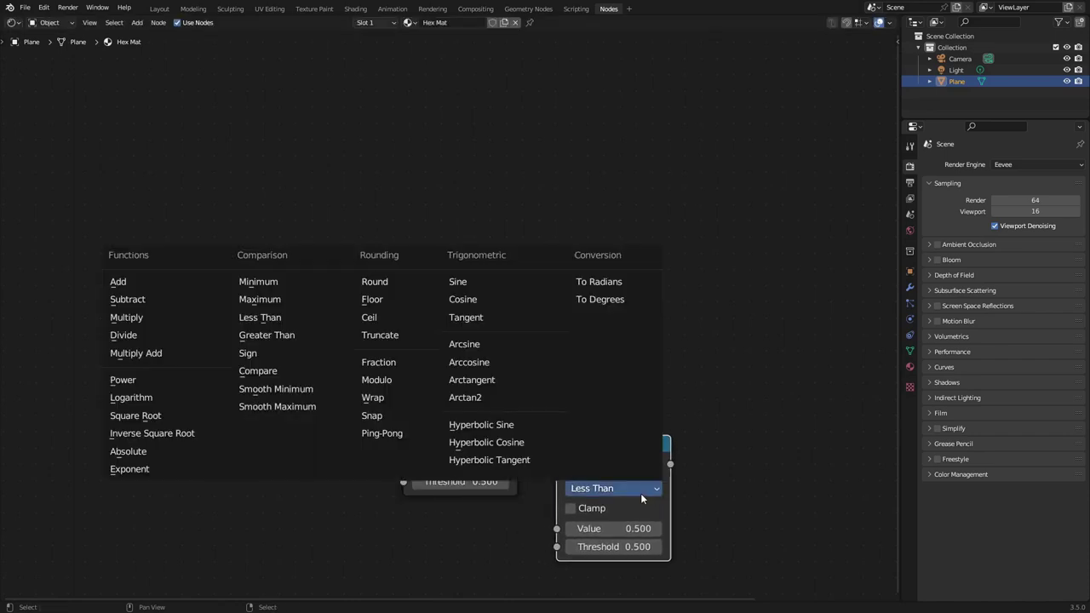
click(288, 372)
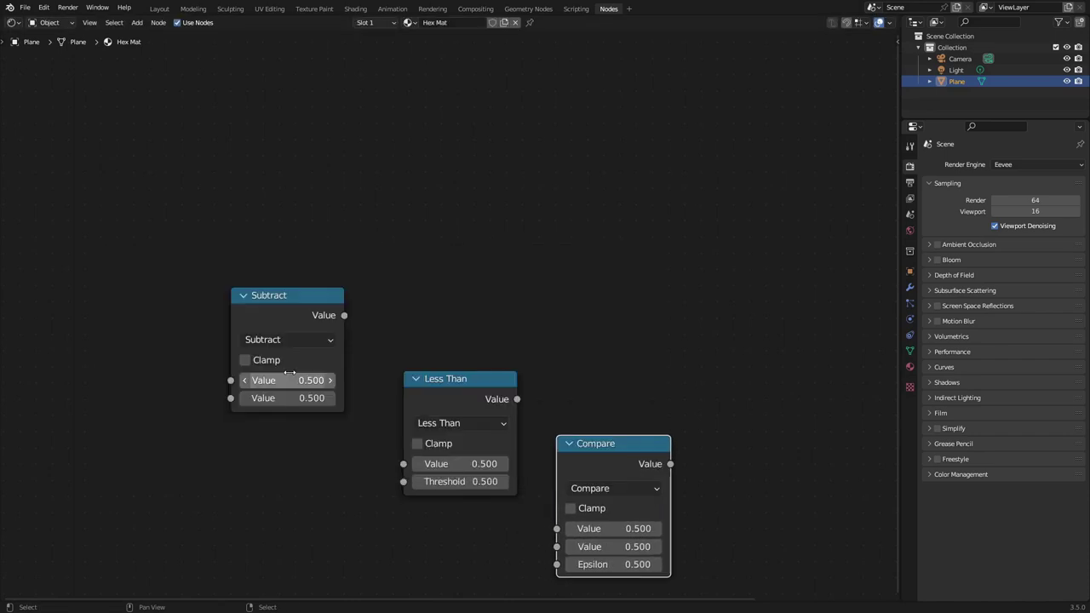
middle_drag(556, 426, 471, 516)
Add two Multiply math nodes by duplicating the Compare node.
key(shift+d)
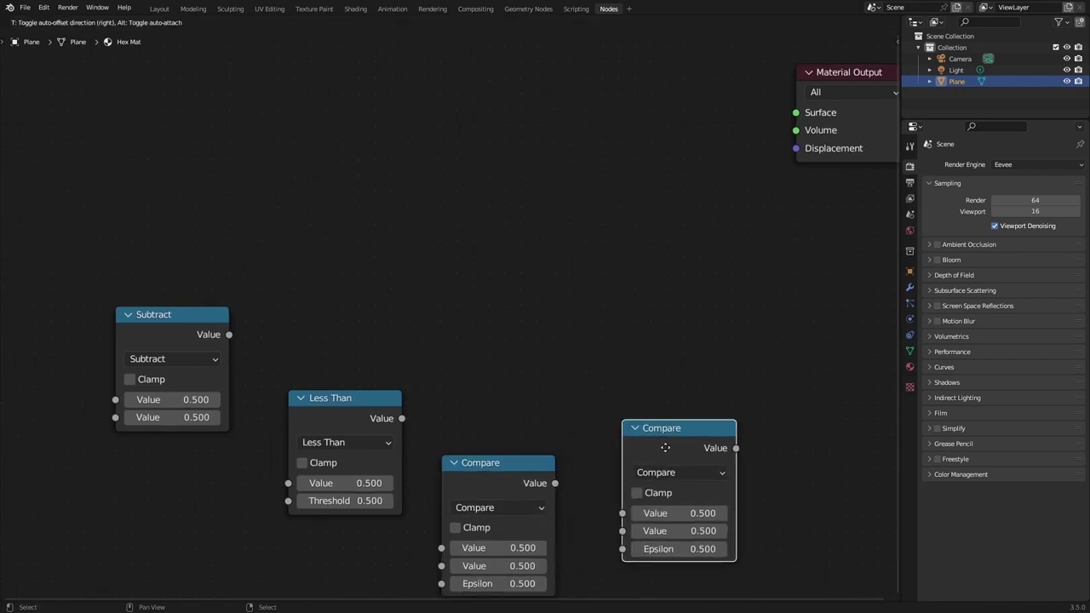
click(683, 464)
click(690, 487)
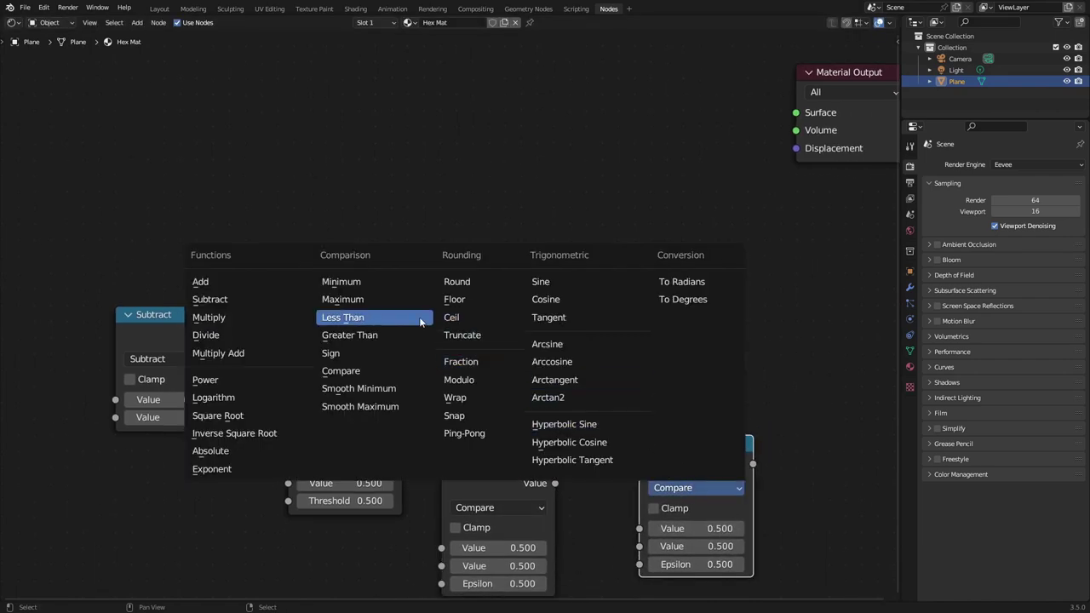
click(214, 321)
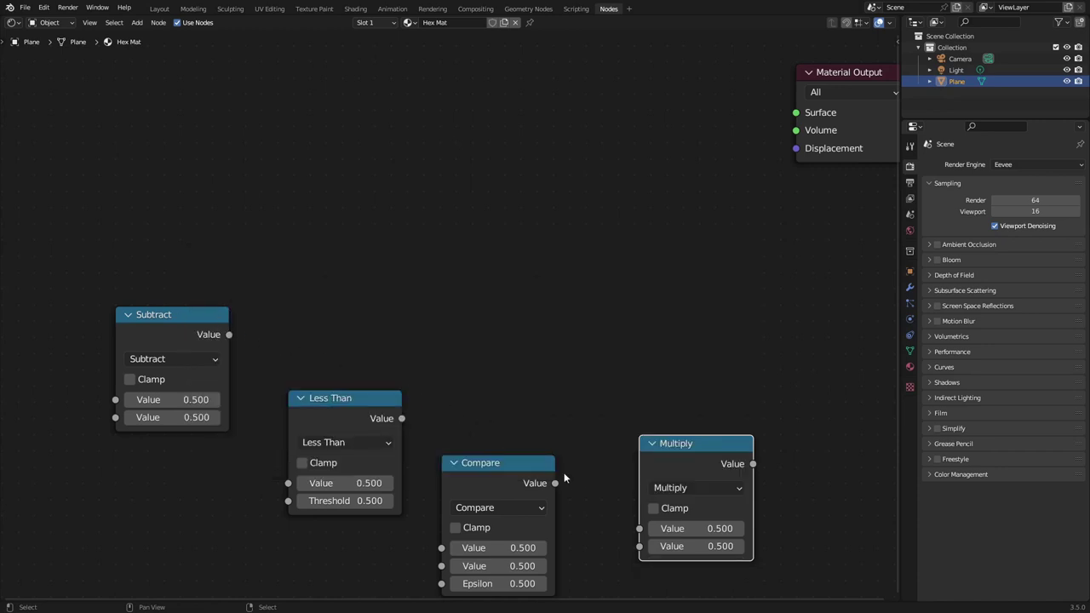
key(shift+d)
click(673, 368)
middle_drag(670, 369, 471, 365)
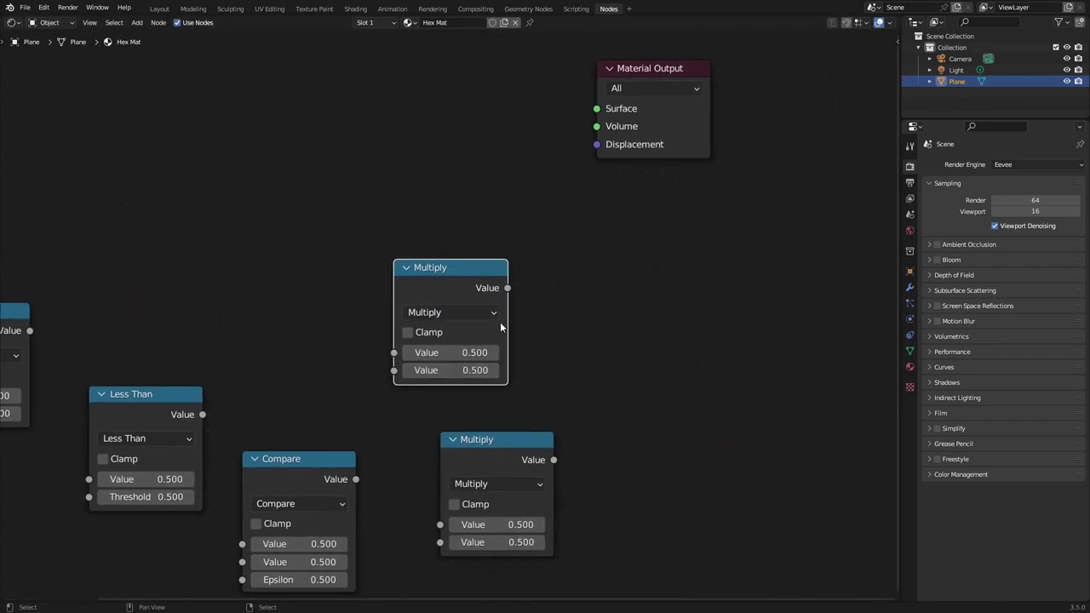
Duplicate a Multiply node into an Add node and frame all the nodes.
key(shift+d)
click(701, 381)
click(639, 364)
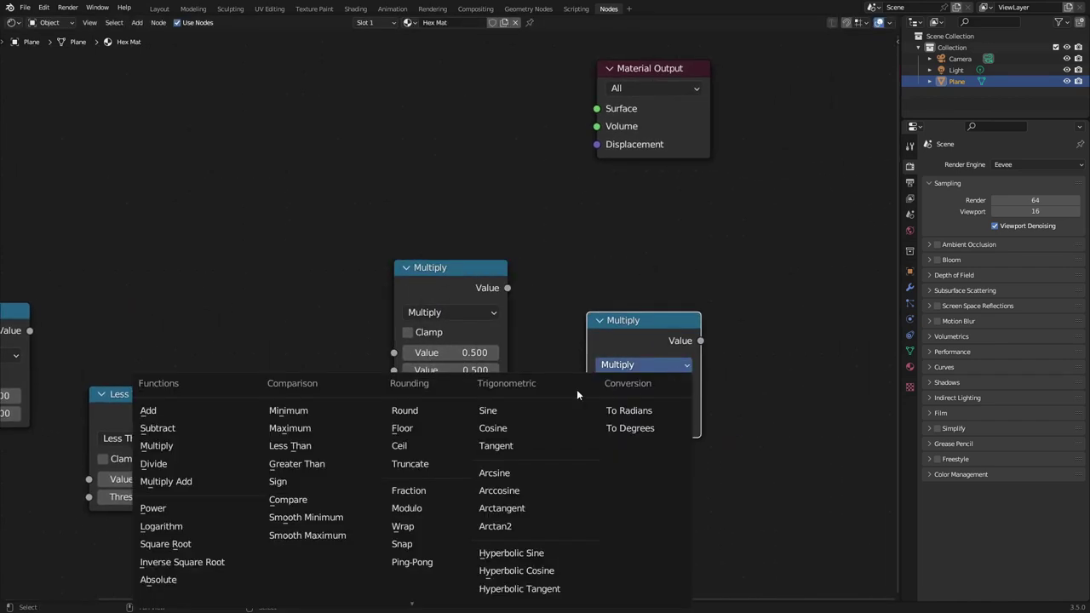
click(154, 415)
scroll(155, 415, down, 1)
ctrl+scroll(298, 399, left, 8)
middle_drag(570, 302, 540, 277)
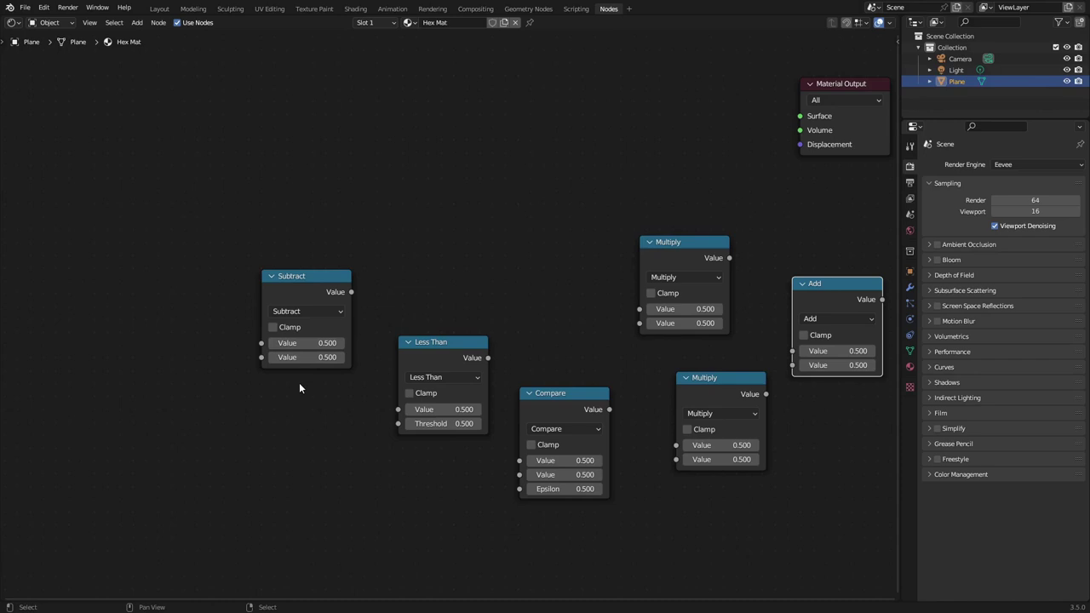
Set the Subtract node's first value to 360.
scroll(298, 395, up, 3)
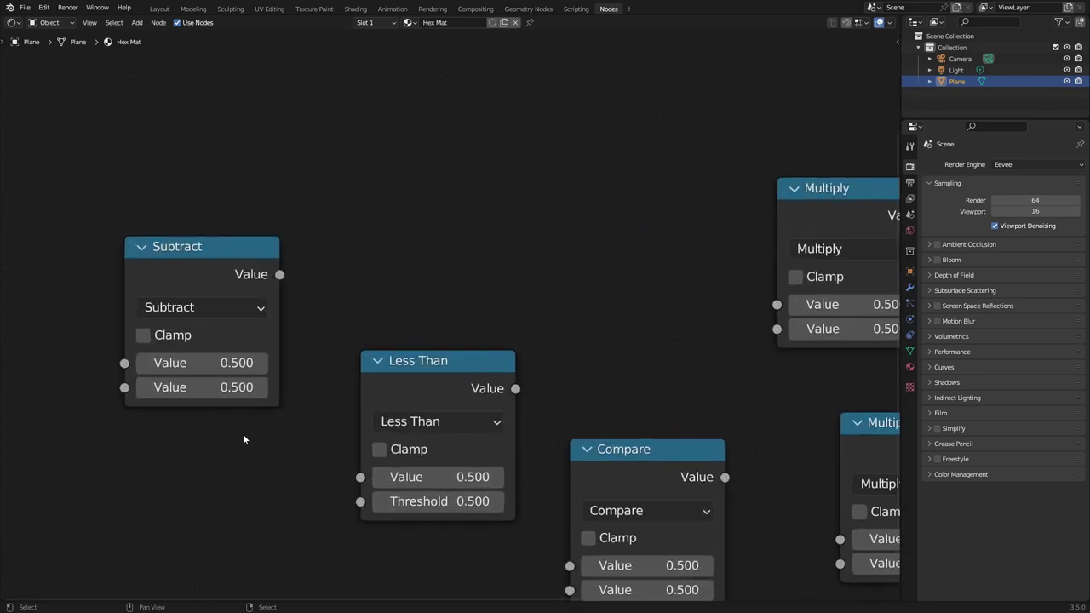
click(210, 362)
text(360)
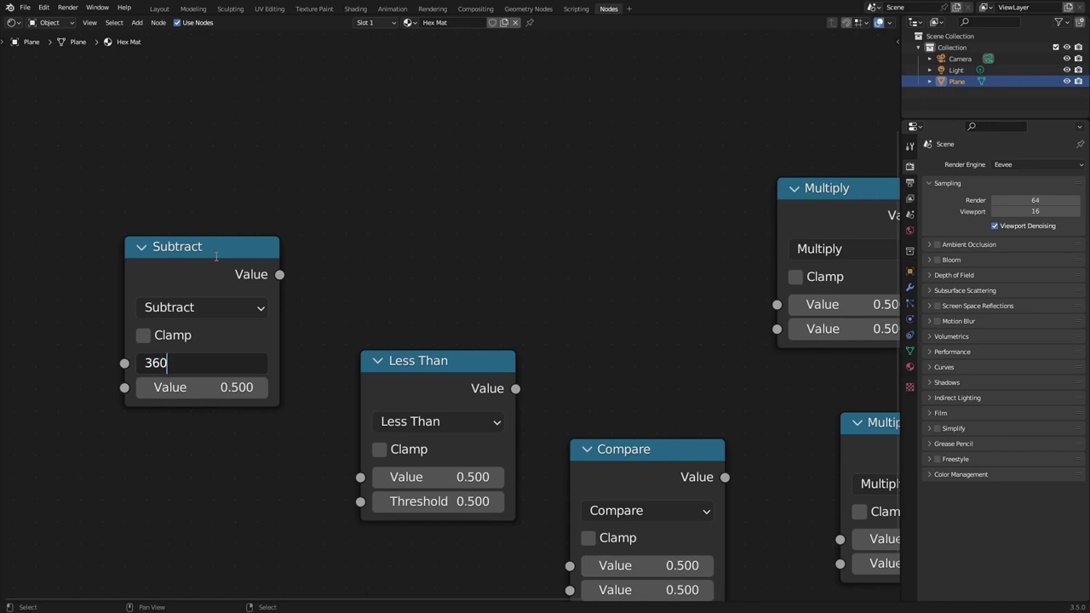
key(Return)
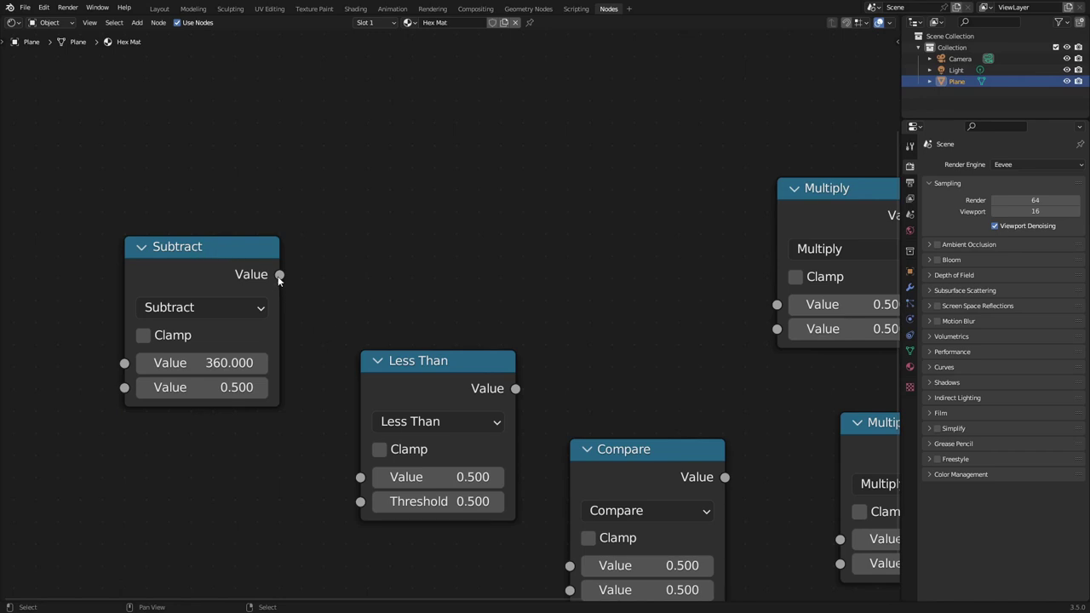
Link Subtract's output to both Less Than and the upper Multiply node.
drag(279, 275, 367, 477)
scroll(309, 273, down, 3)
drag(344, 291, 654, 308)
scroll(457, 359, up, 2)
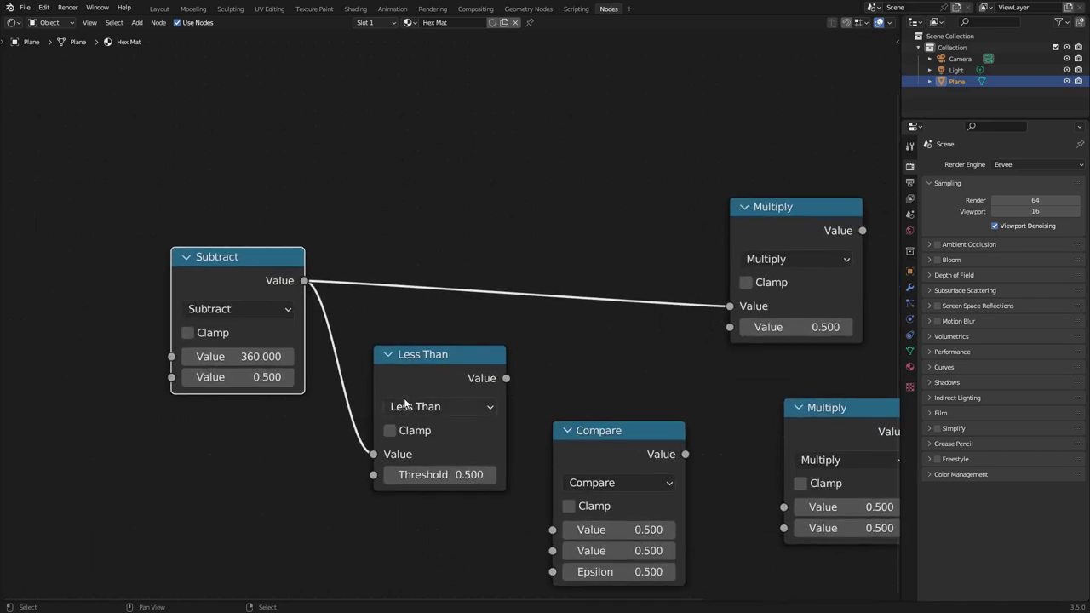
scroll(354, 422, up, 1)
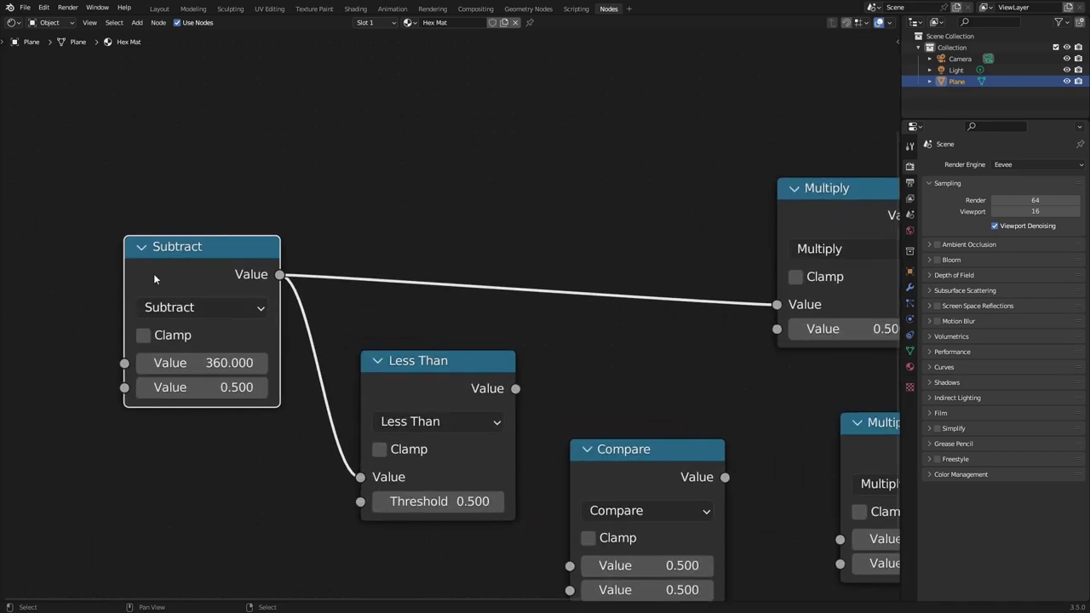
scroll(333, 340, down, 3)
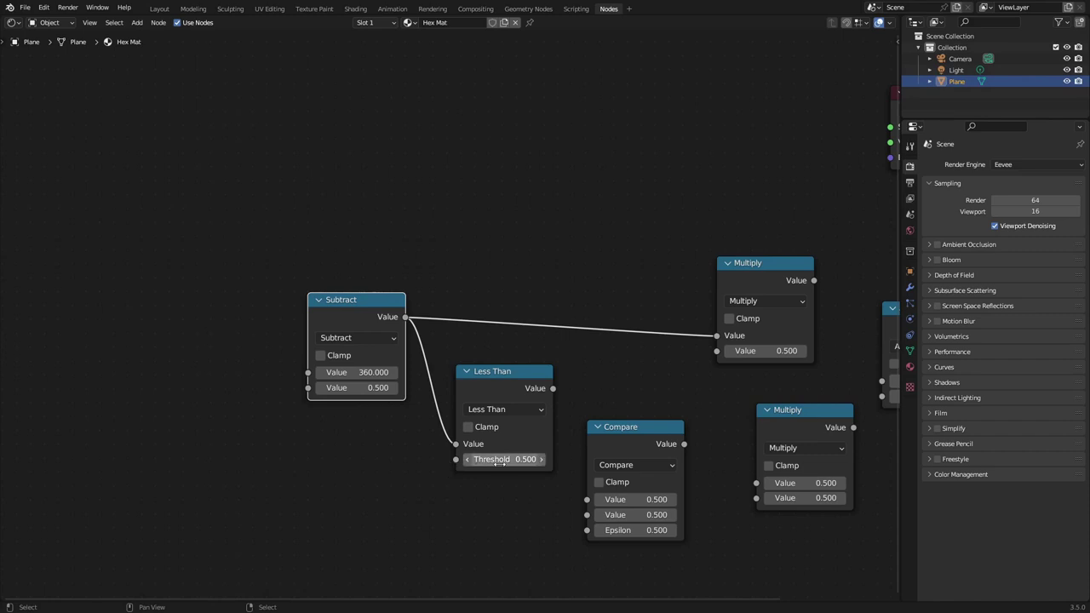
Connect Less Than's output to Compare's first input.
middle_drag(441, 493, 361, 490)
key(Home)
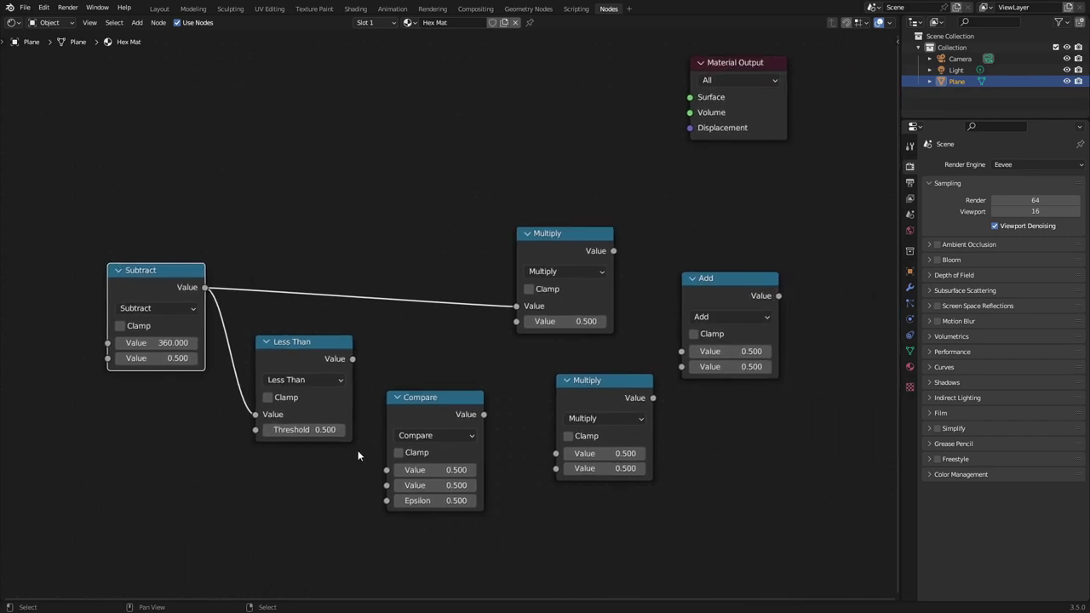
scroll(274, 343, up, 2)
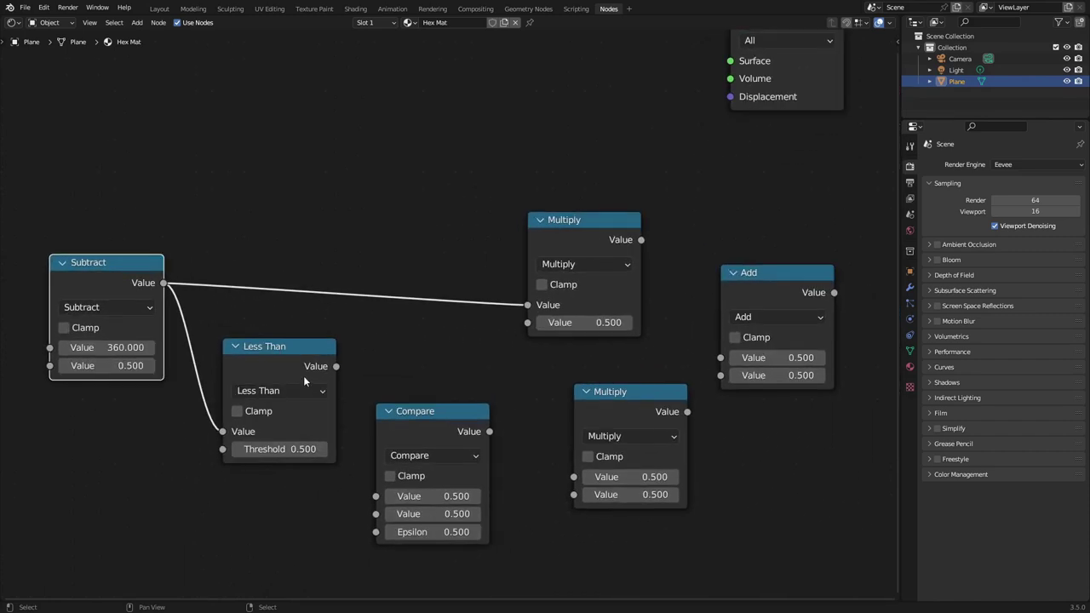
drag(337, 368, 383, 498)
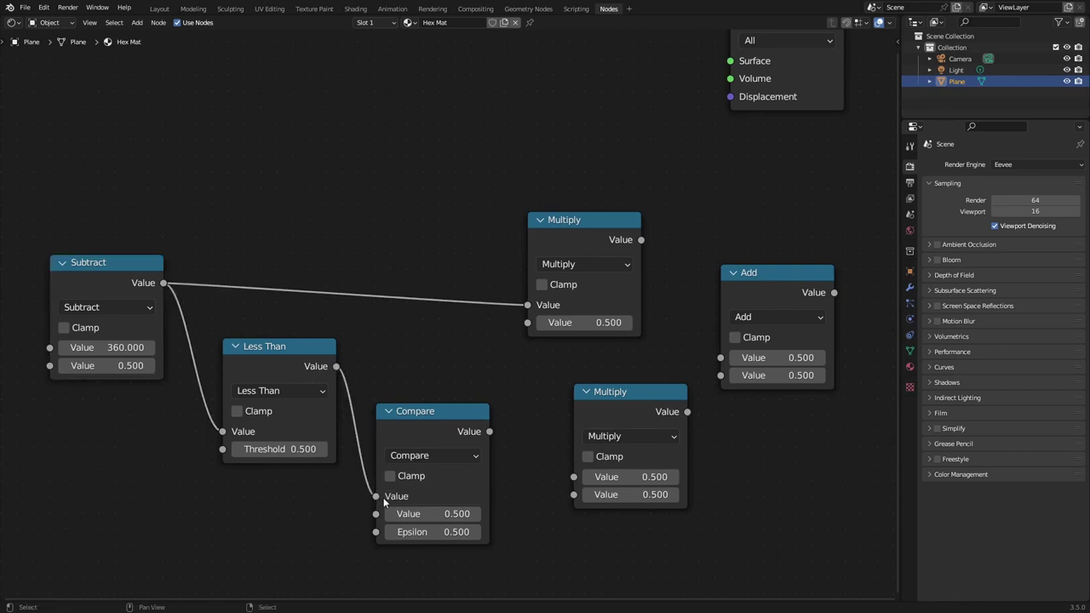
click(449, 514)
Set Compare's second value to 0 and link Compare to the lower Multiply.
text(0)
key(Return)
drag(490, 432, 576, 477)
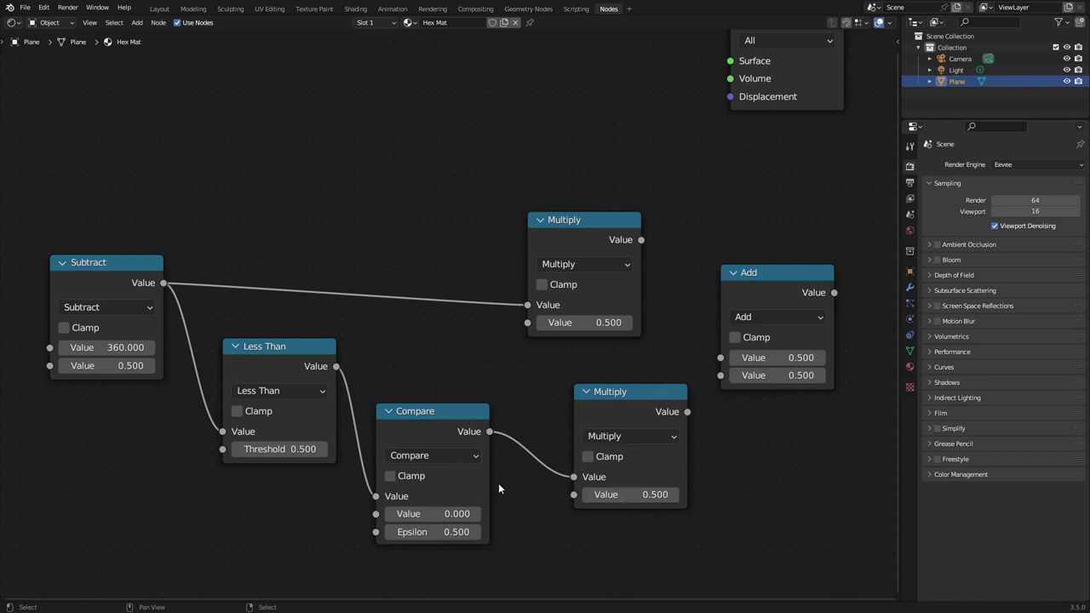
Feed both the lower and upper Multiply outputs into the Add node.
scroll(216, 467, down, 1)
scroll(218, 466, down, 1)
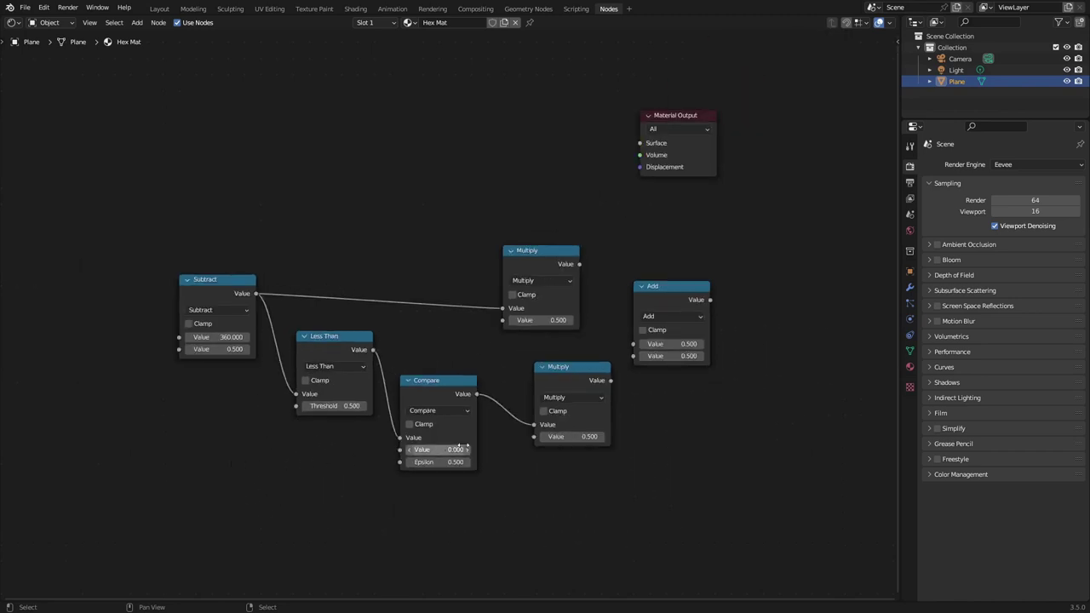
scroll(482, 446, up, 2)
scroll(698, 406, down, 1)
middle_drag(698, 406, 434, 393)
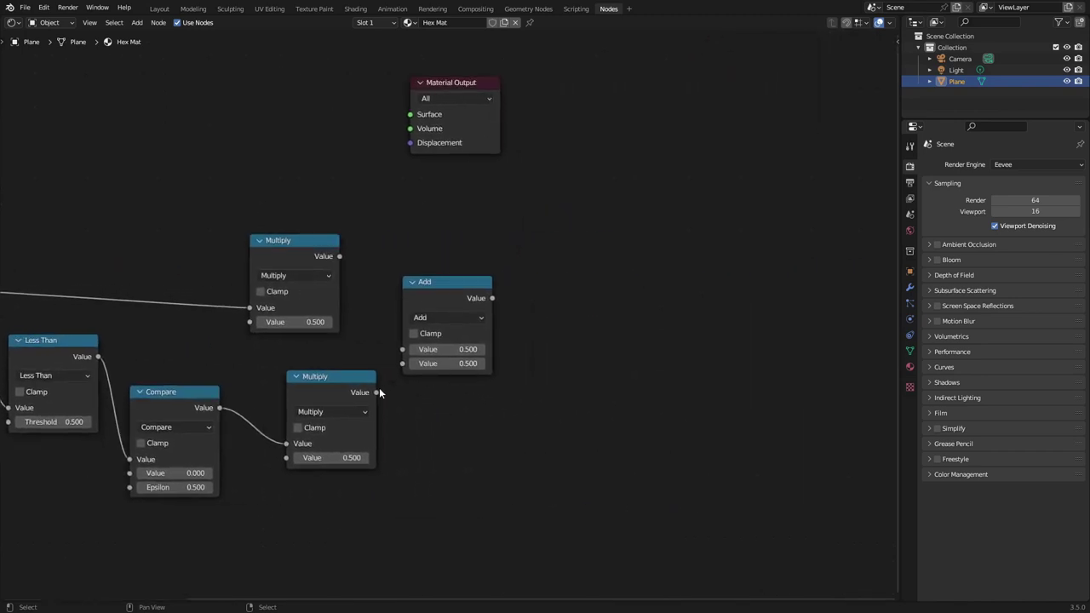
drag(376, 393, 405, 363)
drag(341, 256, 414, 350)
Link Less Than's output to the upper Multiply's second input.
scroll(392, 415, down, 2)
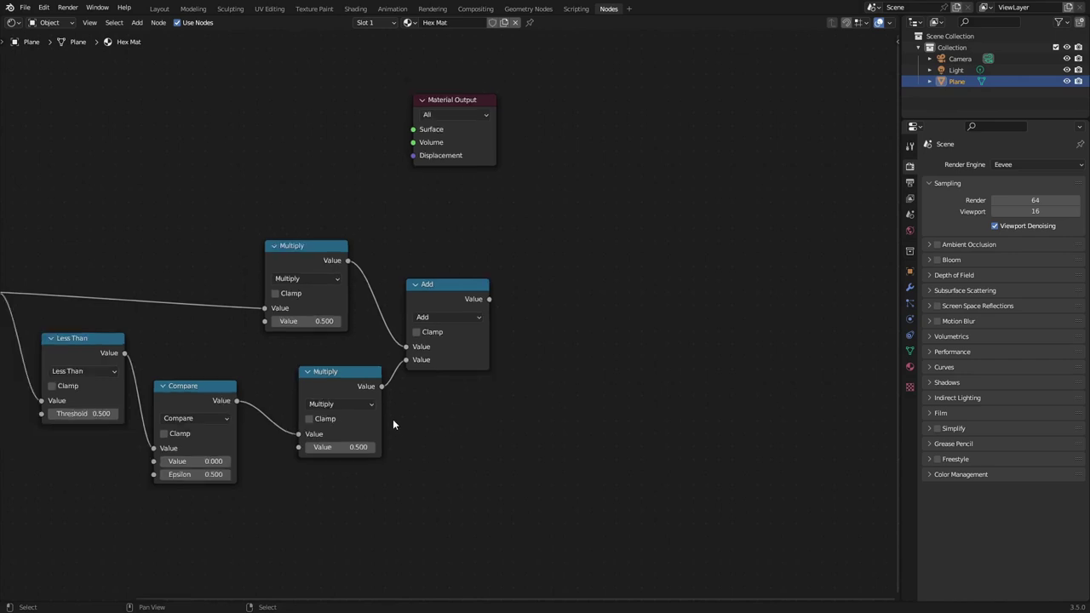
scroll(391, 412, up, 3)
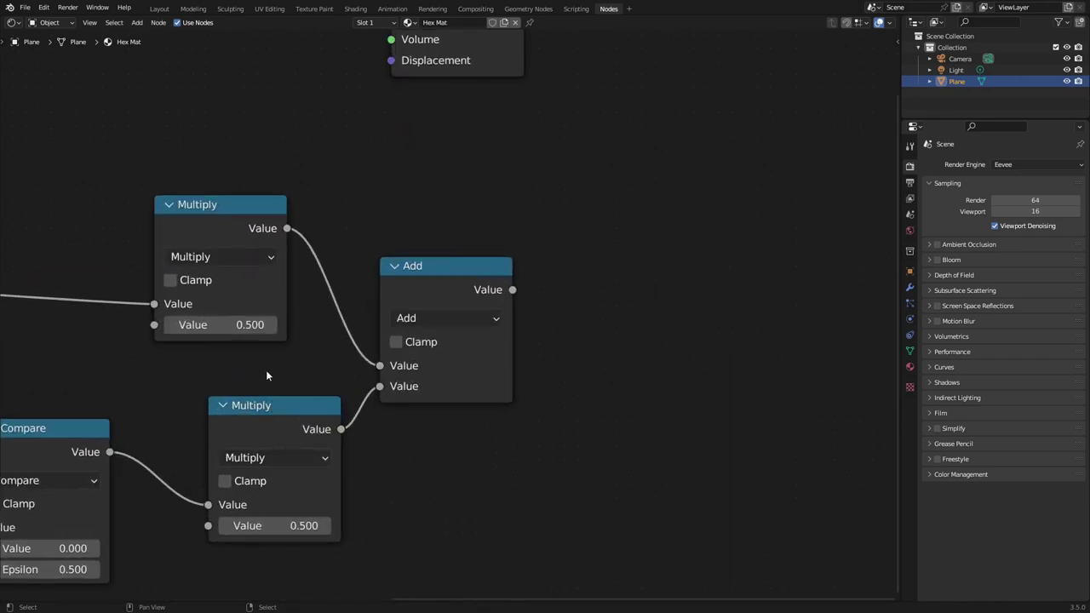
scroll(205, 411, down, 2)
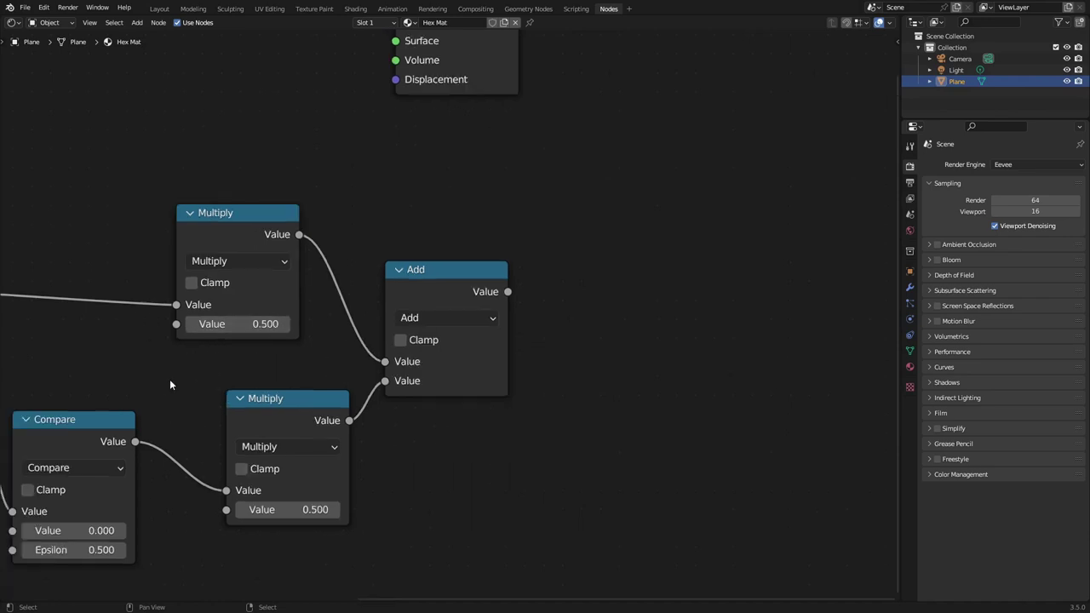
middle_drag(195, 345, 313, 344)
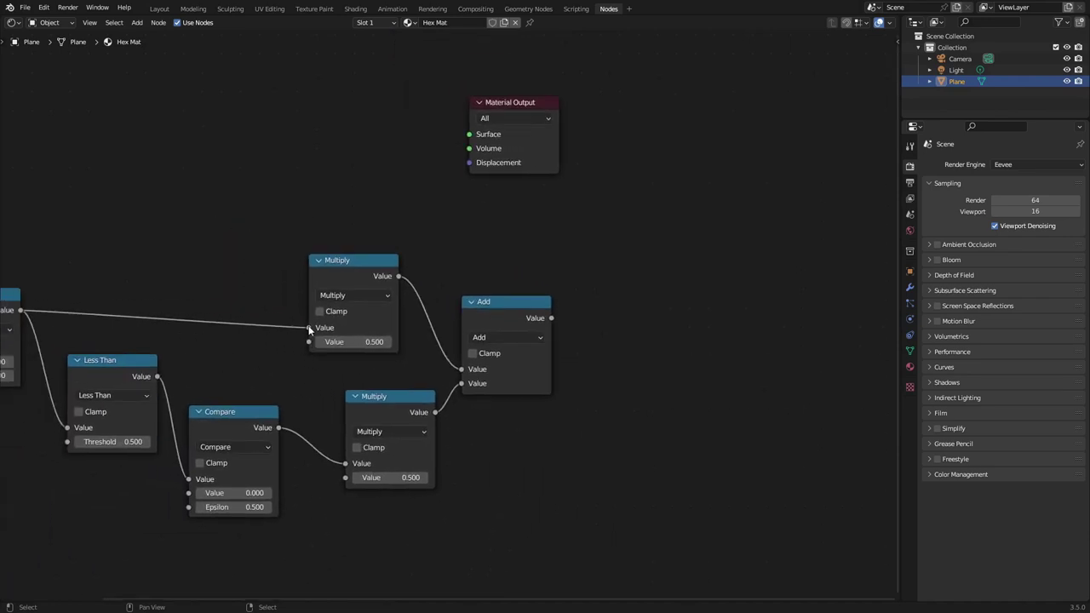
mouse_move(309, 328)
mouse_down()
mouse_move(268, 351)
mouse_move(284, 353)
mouse_move(309, 328)
mouse_up()
scroll(327, 351, up, 2)
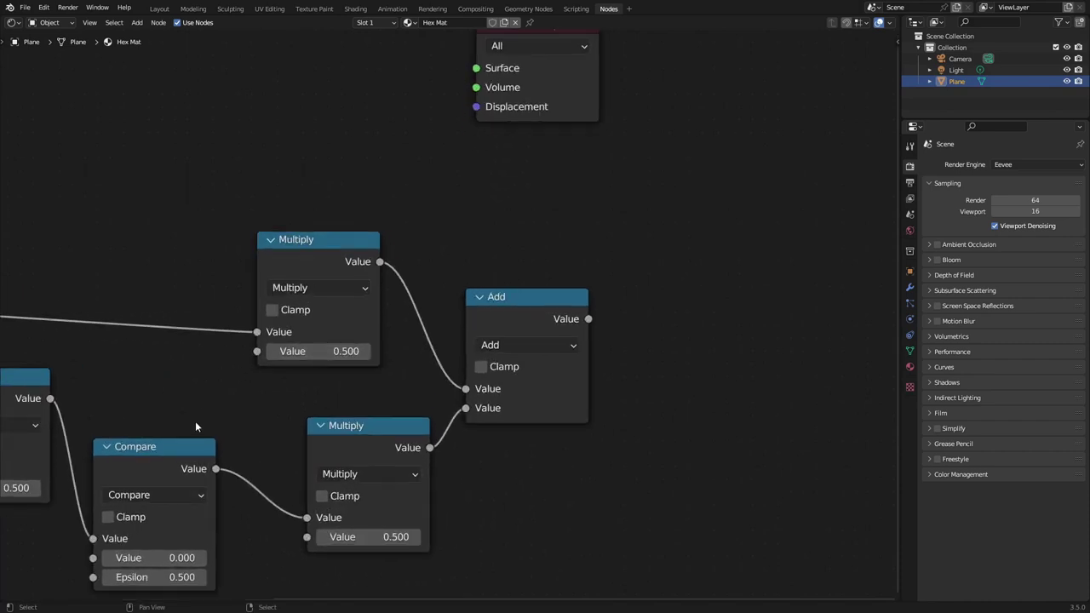
scroll(192, 423, down, 1)
mouse_move(170, 394)
middle_down()
mouse_move(246, 401)
mouse_move(166, 392)
mouse_move(190, 397)
middle_up()
drag(193, 394, 370, 353)
Center the network and box-select all six math nodes.
scroll(382, 402, down, 2)
drag(610, 323, 670, 320)
middle_drag(389, 516, 540, 497)
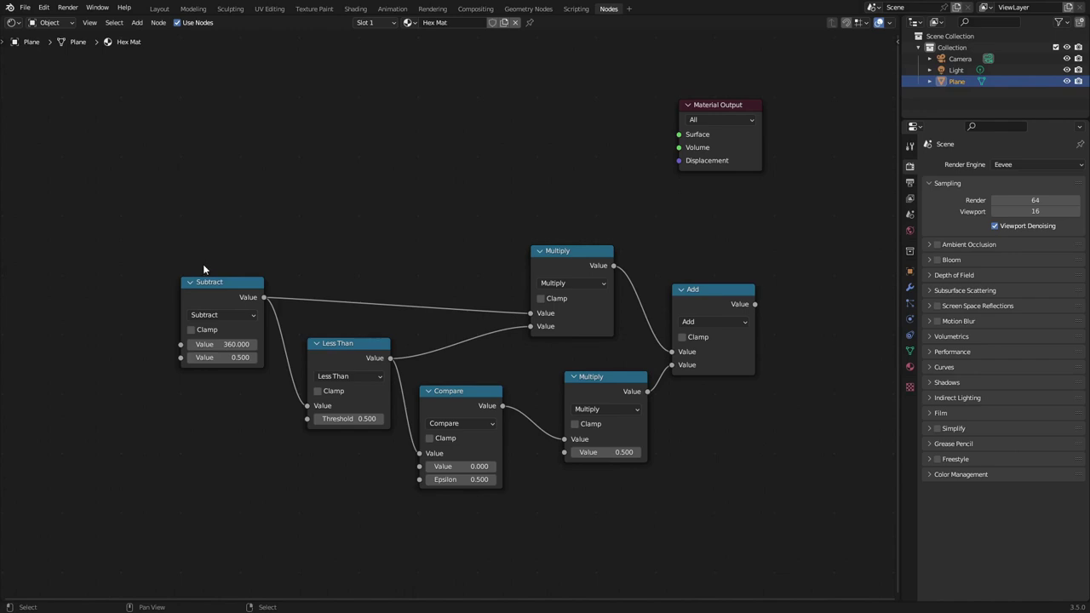
click(218, 287)
drag(176, 227, 743, 445)
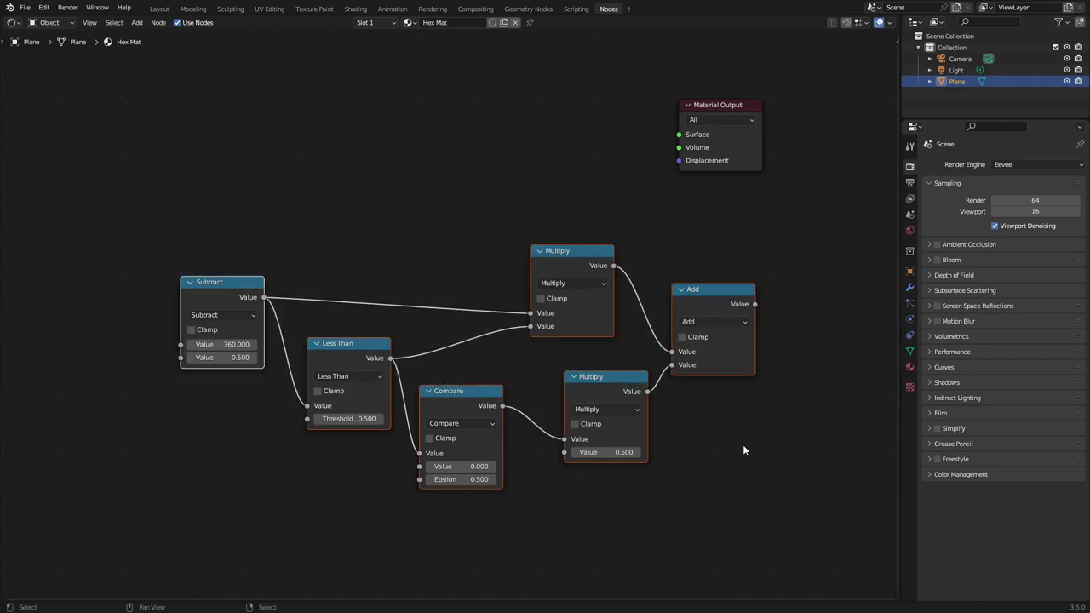
Group the math nodes, feed the group input into Subtract, and name it 'Angle'.
key(ctrl+g)
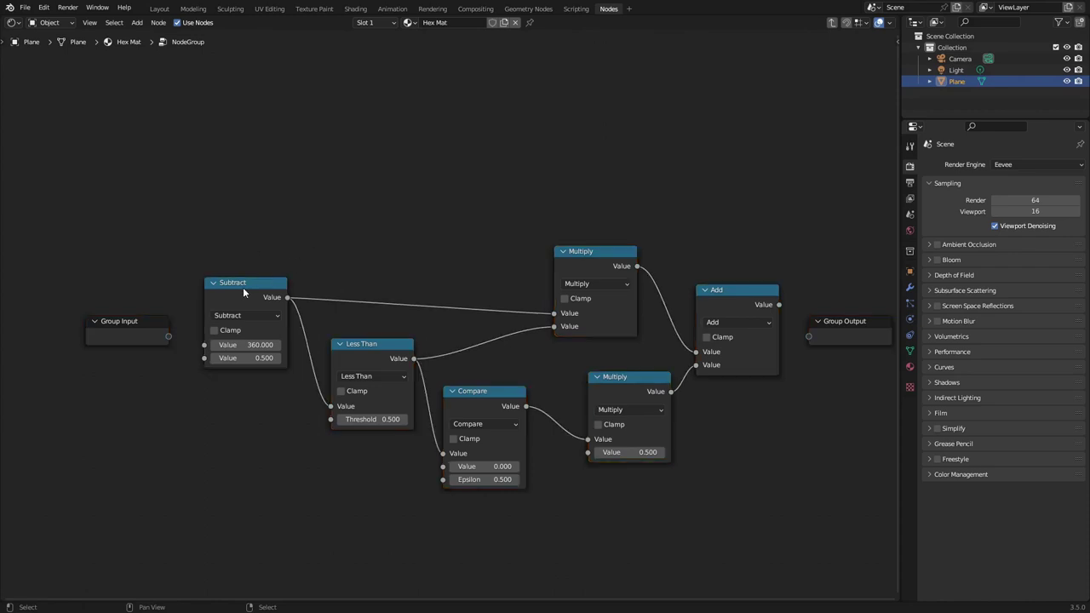
drag(167, 337, 204, 357)
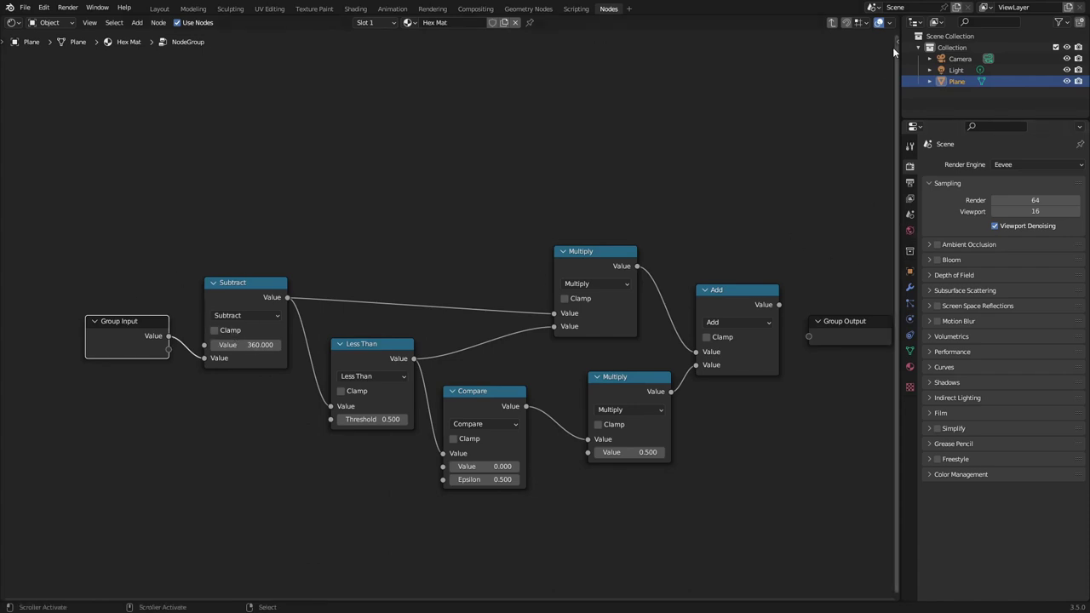
key(n)
click(891, 119)
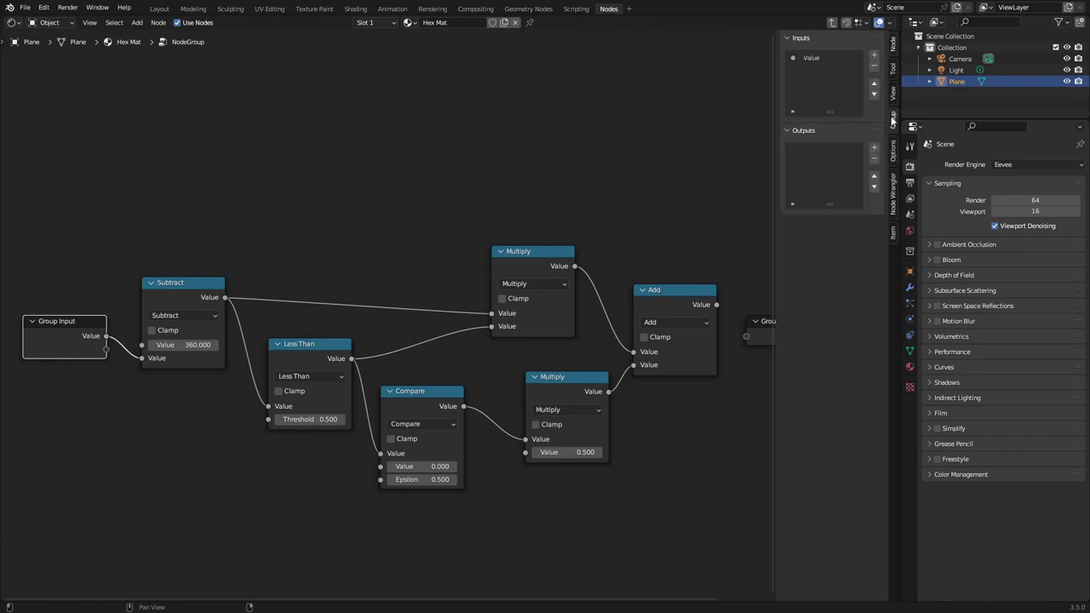
click(813, 59)
double_click(813, 59)
text(angle)
key(Return)
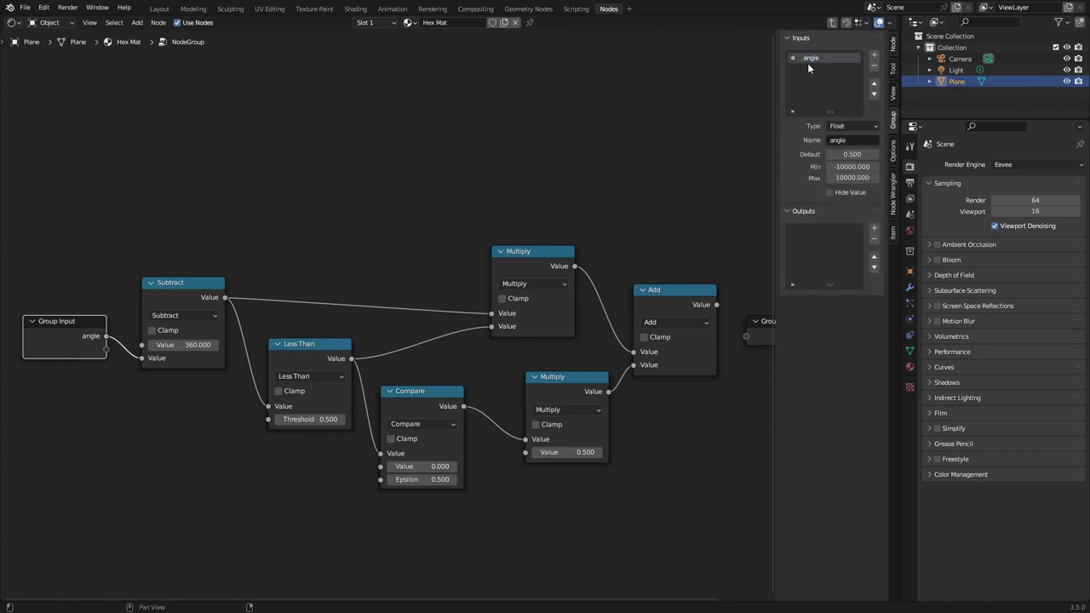
text(Angle)
key(Return)
Connect Angle to the Less Than threshold and the Compare value input.
scroll(216, 462, up, 2)
middle_drag(194, 497, 334, 505)
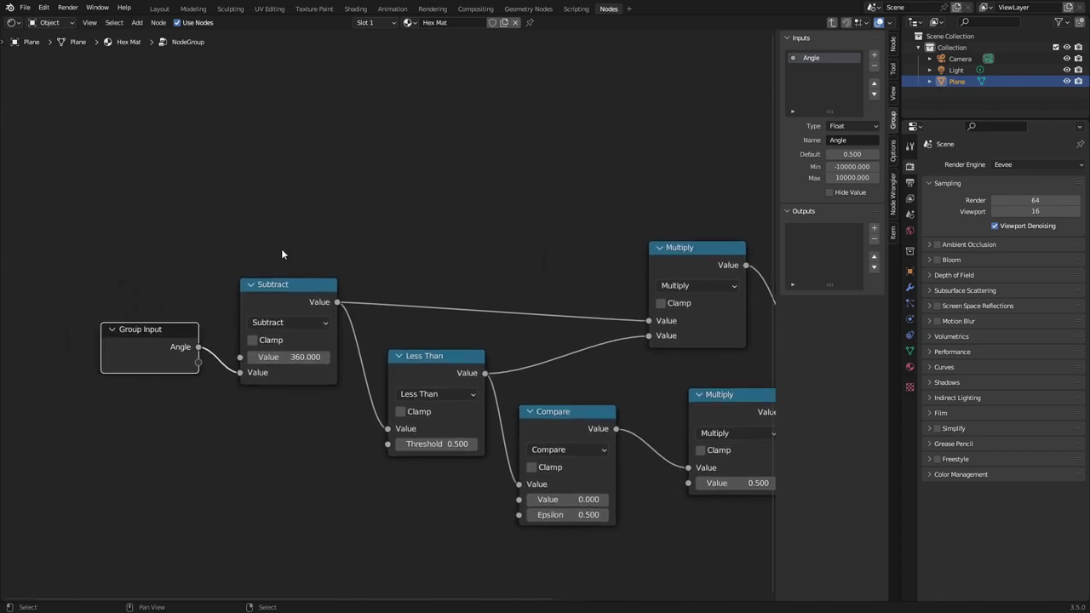
drag(275, 242, 335, 539)
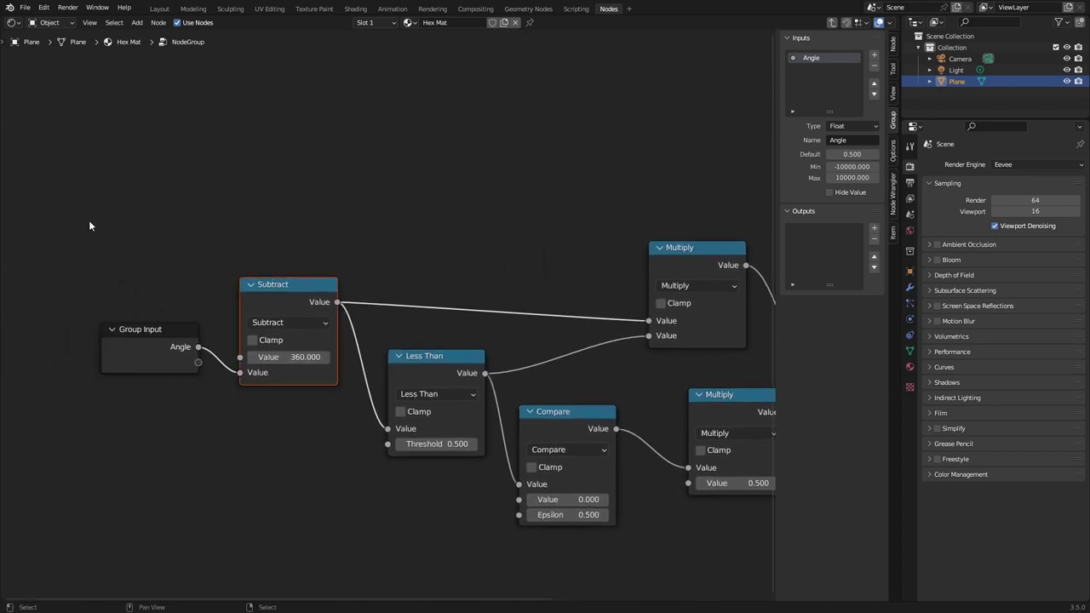
drag(306, 248, 287, 466)
click(189, 350)
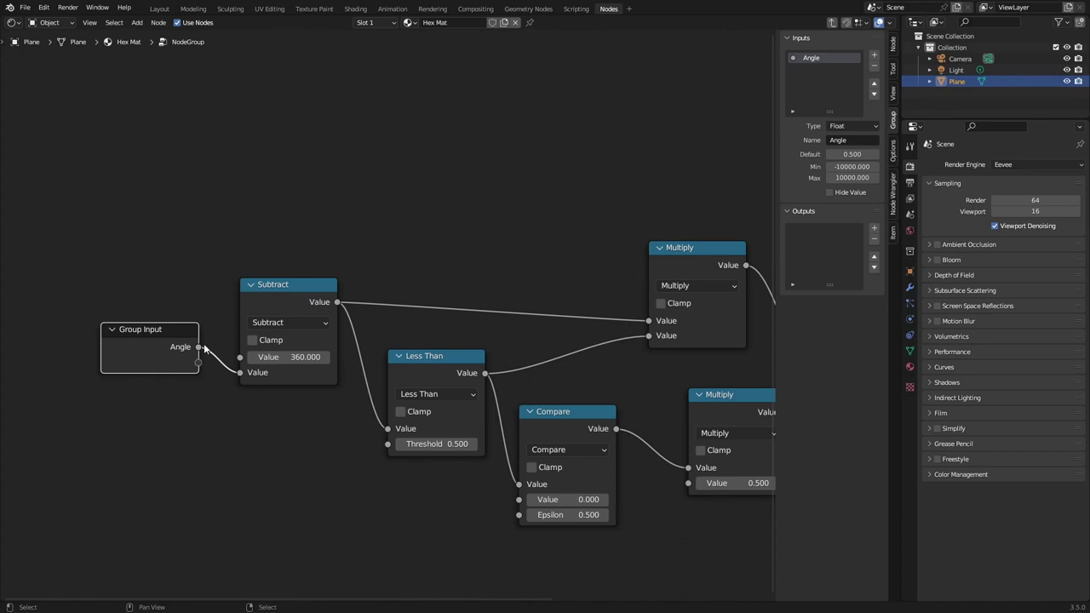
drag(199, 347, 392, 444)
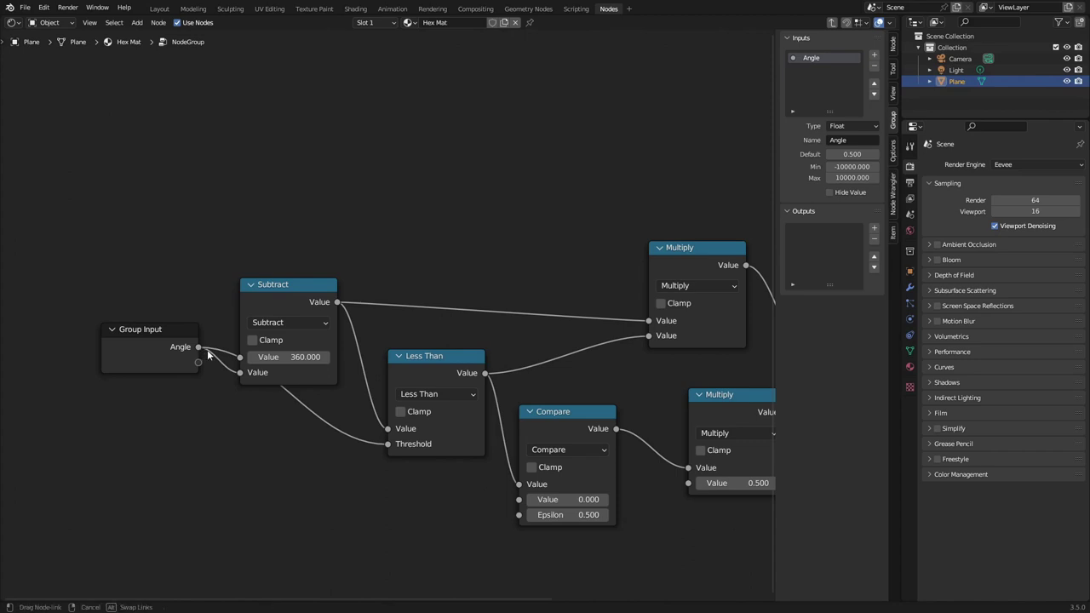
drag(198, 348, 530, 501)
Set Compare's Epsilon to 0 and link Angle to the lower Multiply's second input.
click(568, 515)
text(0)
key(Return)
middle_drag(662, 542, 393, 543)
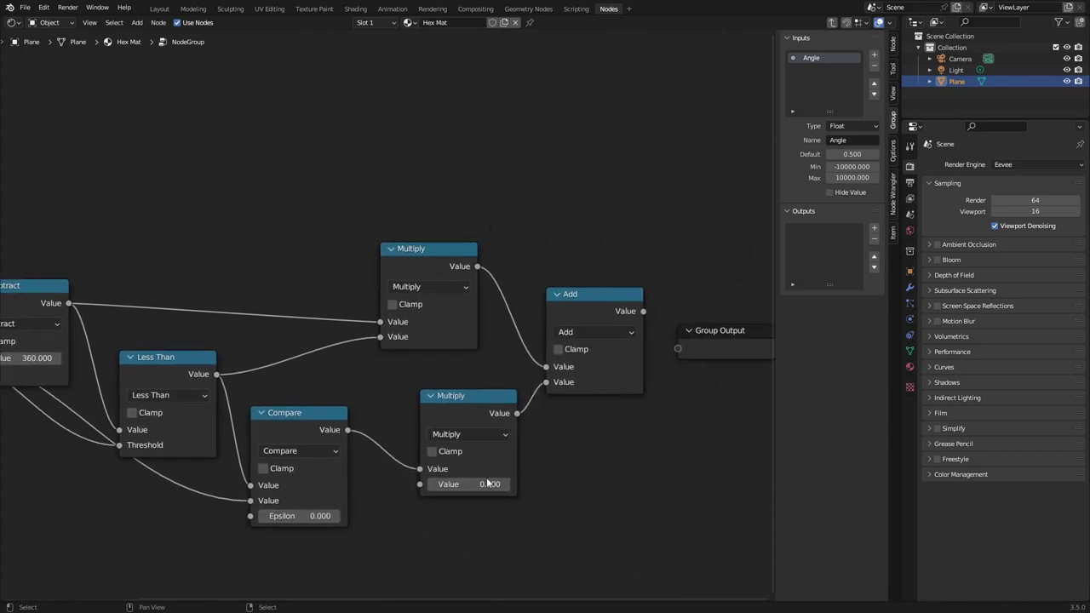
scroll(273, 461, down, 2)
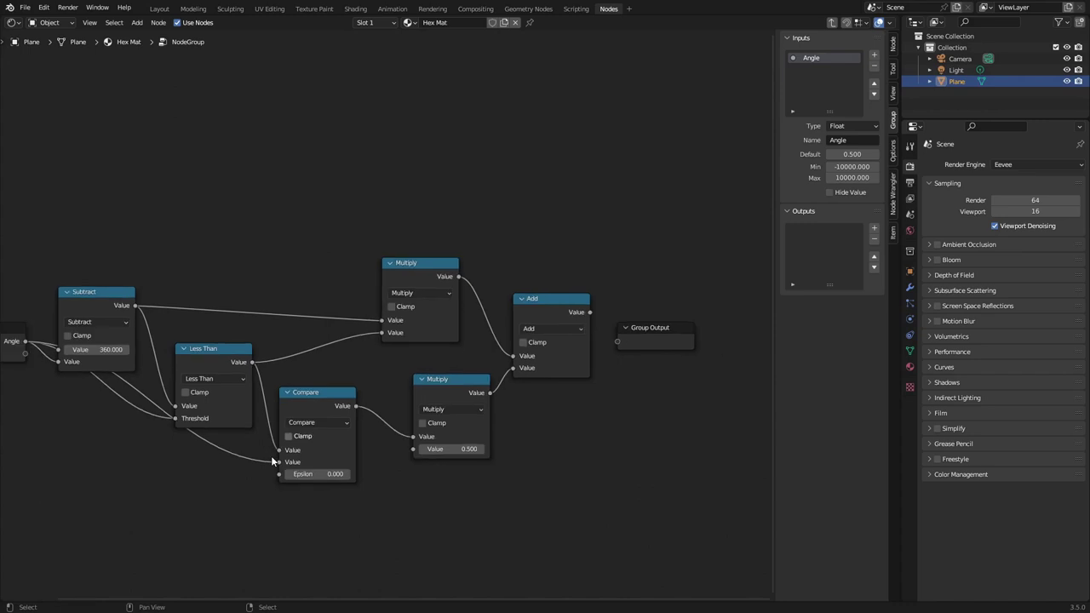
drag(28, 343, 423, 450)
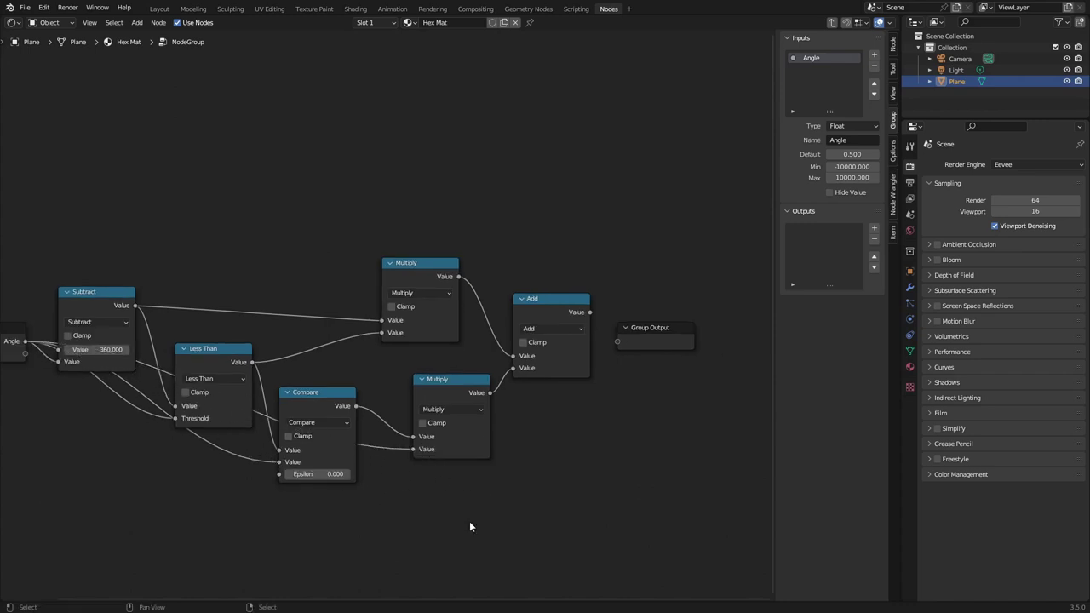
middle_drag(479, 518, 730, 514)
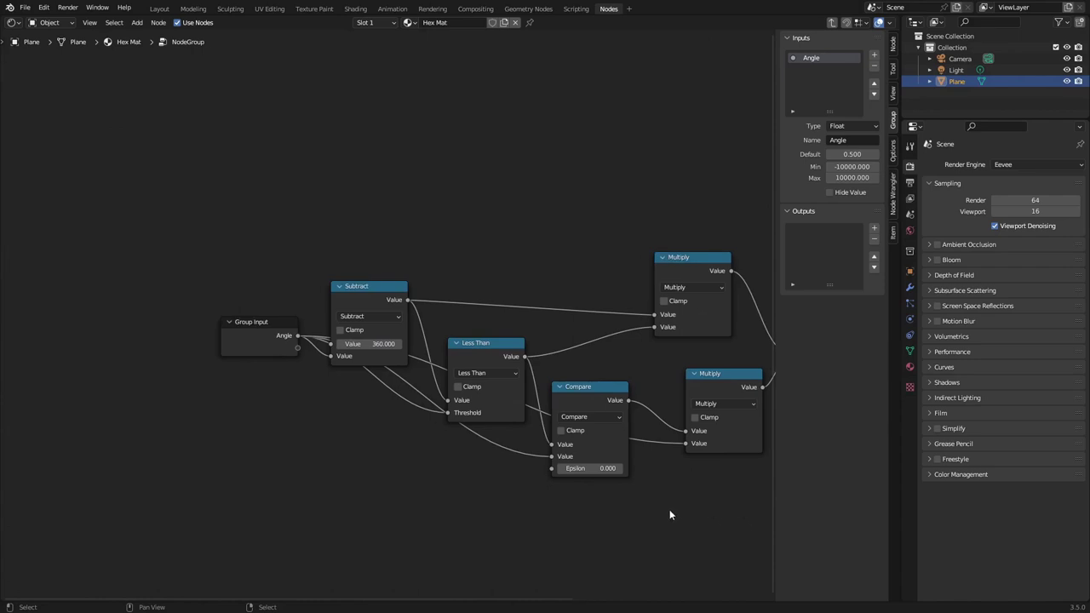
scroll(384, 531, right, 3)
scroll(385, 530, up, 2)
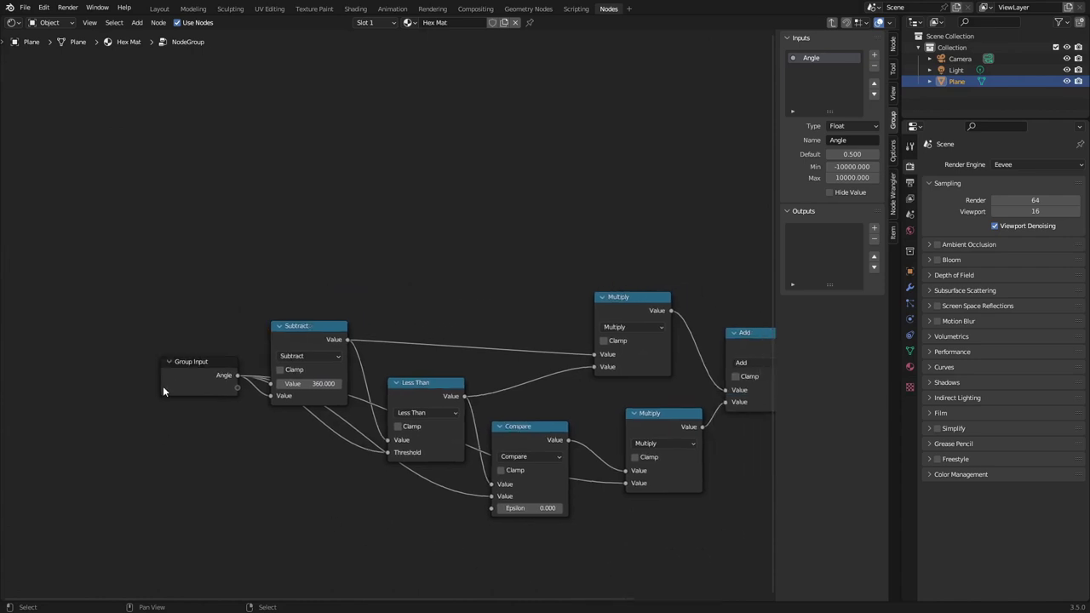
click(181, 379)
click(301, 339)
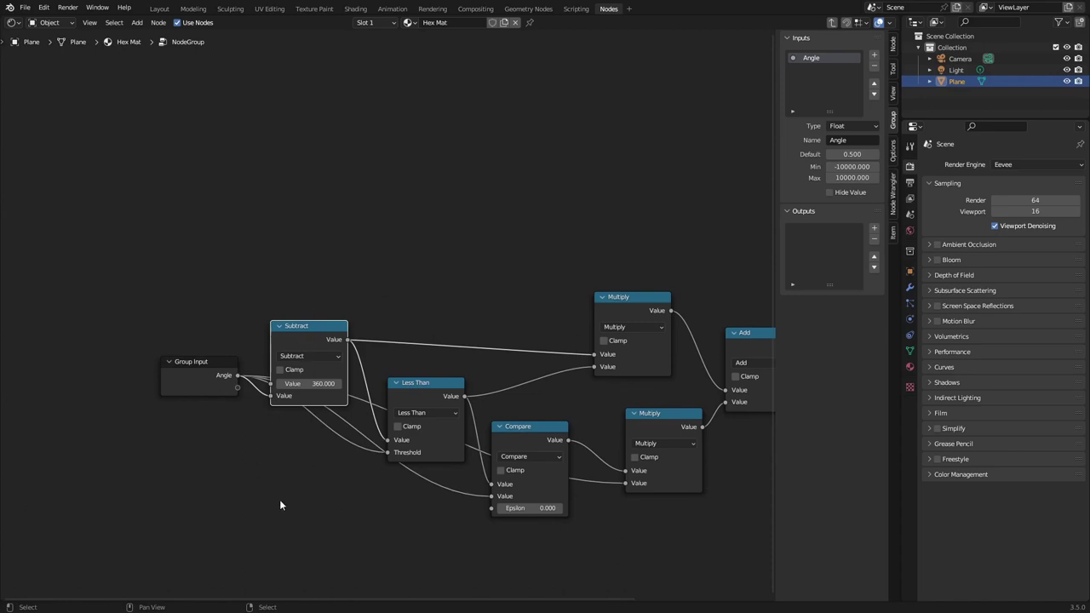
click(608, 306)
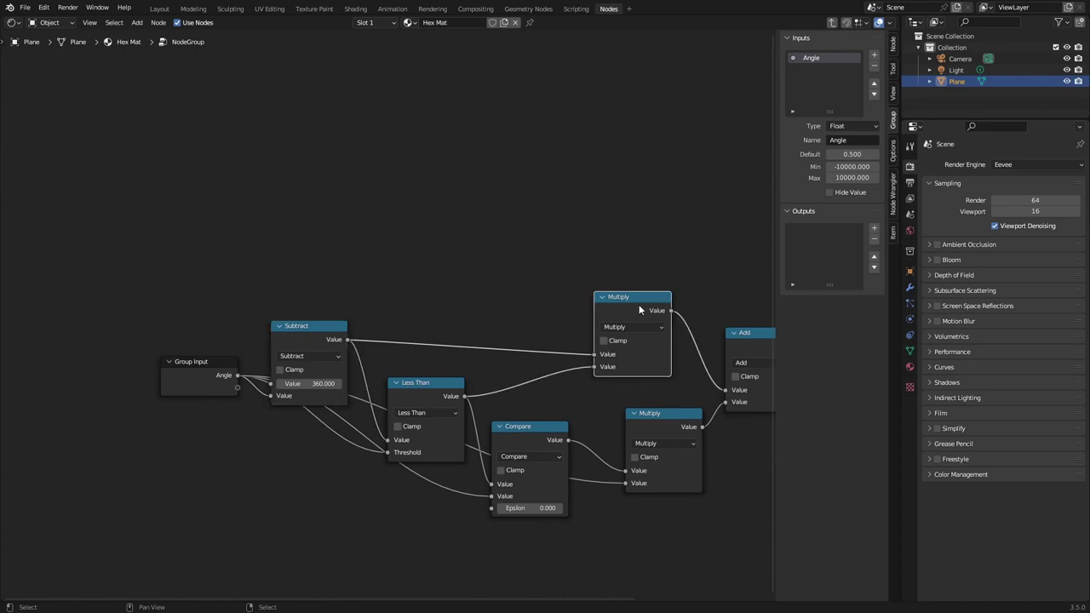
click(424, 396)
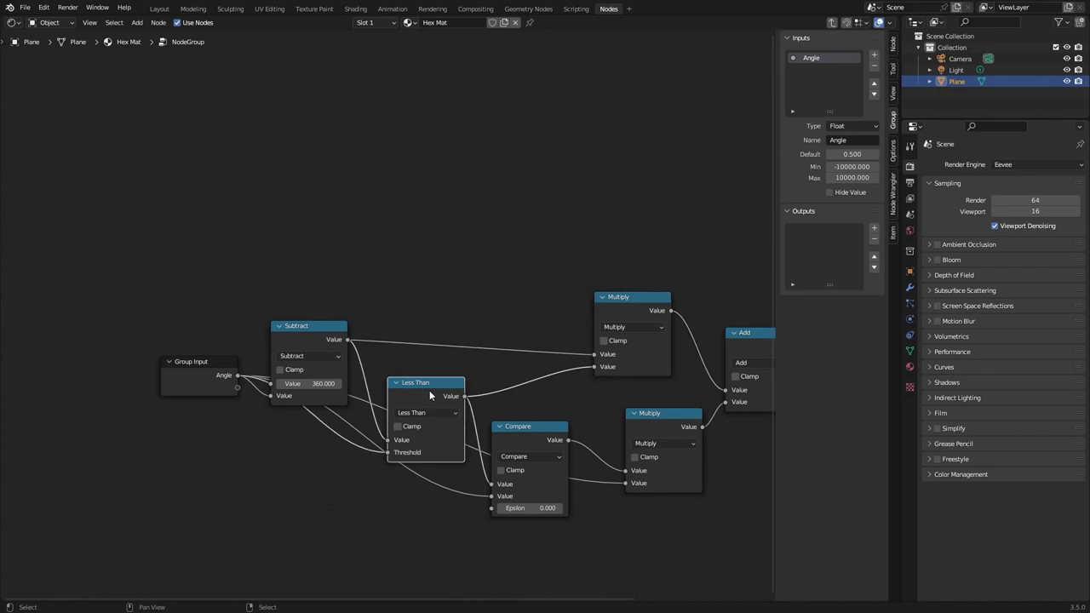
click(314, 305)
click(313, 327)
click(445, 458)
scroll(419, 471, up, 3)
middle_drag(400, 504, 154, 354)
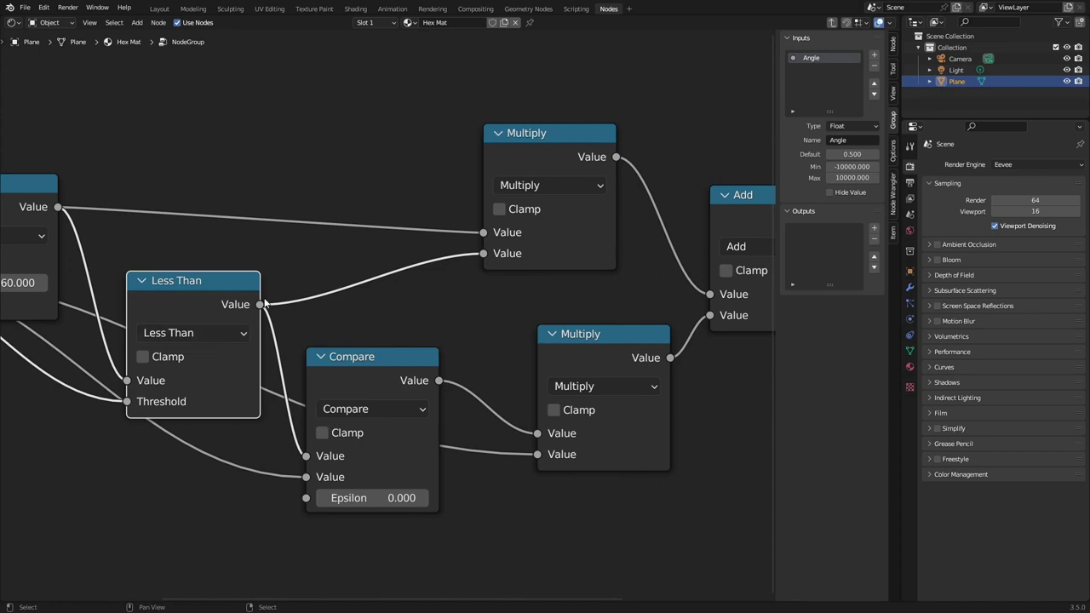
scroll(264, 305, down, 2)
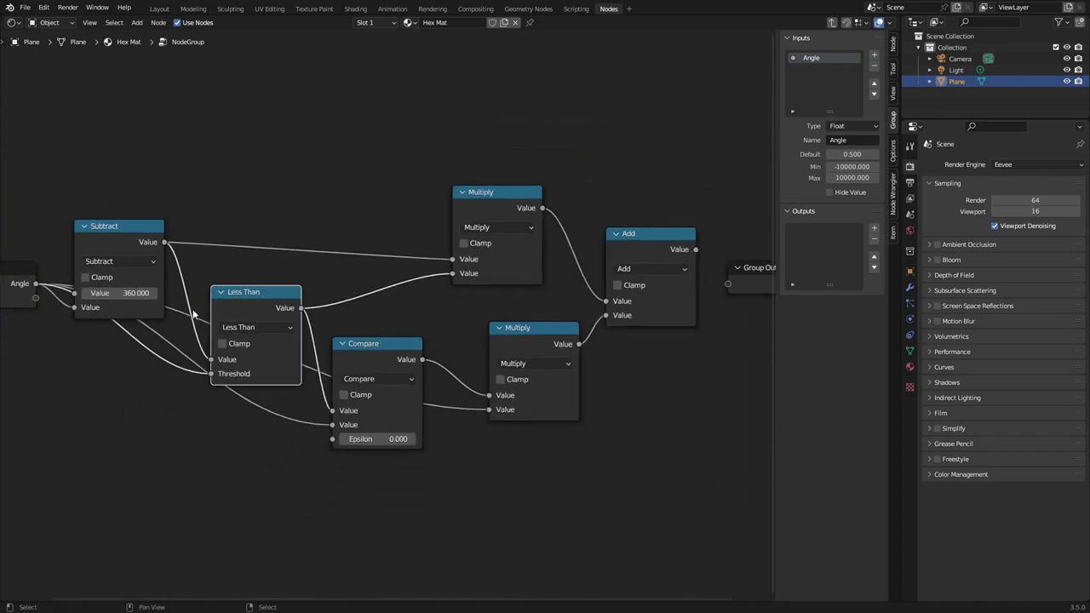
click(89, 228)
click(550, 190)
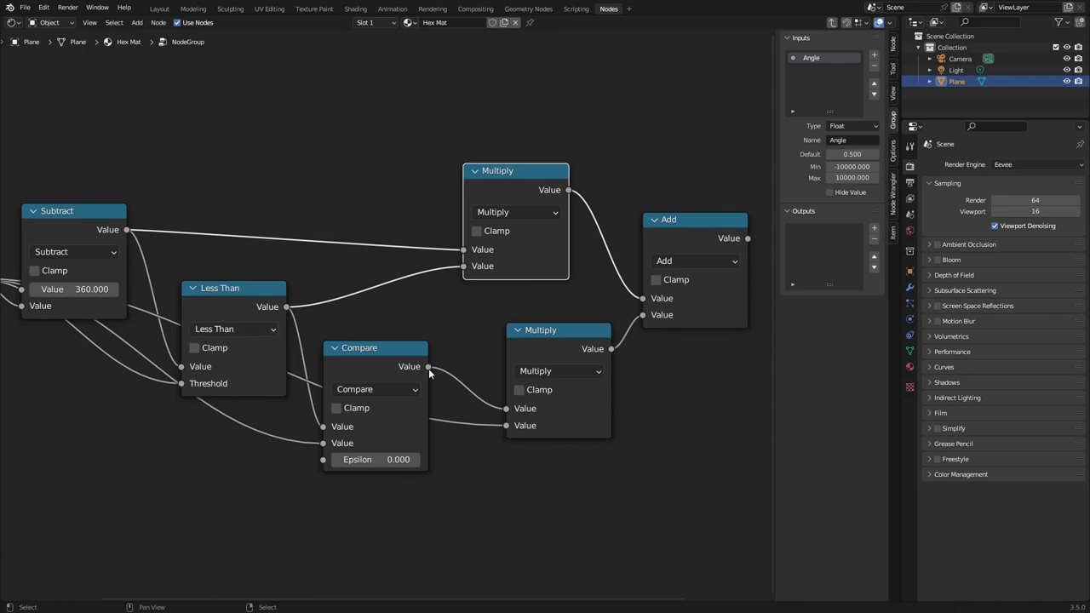
click(383, 368)
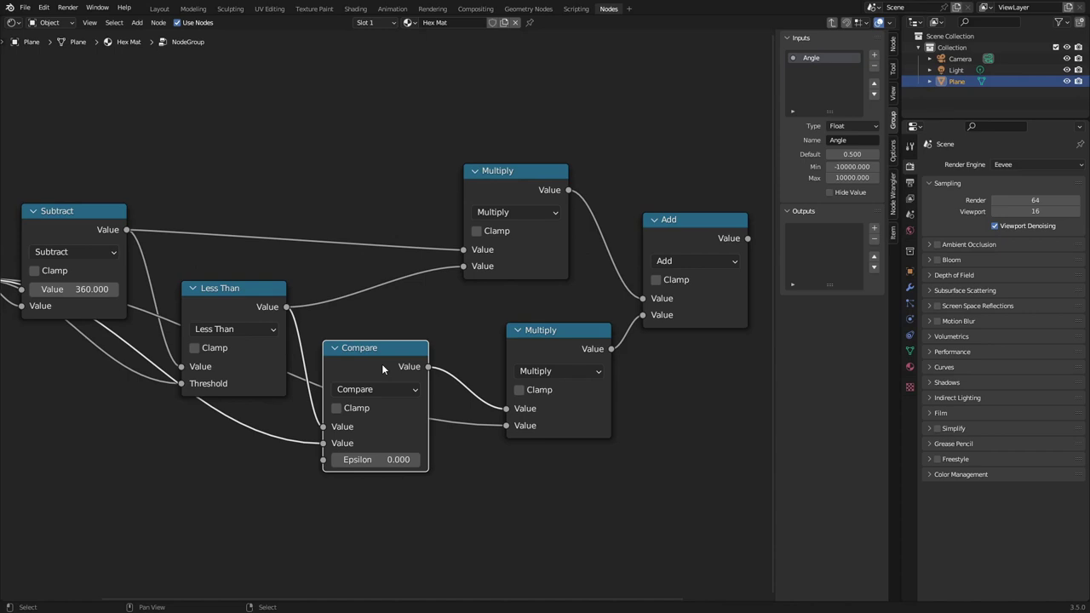
click(77, 211)
click(542, 184)
click(236, 307)
click(378, 390)
click(409, 423)
scroll(349, 432, down, 3)
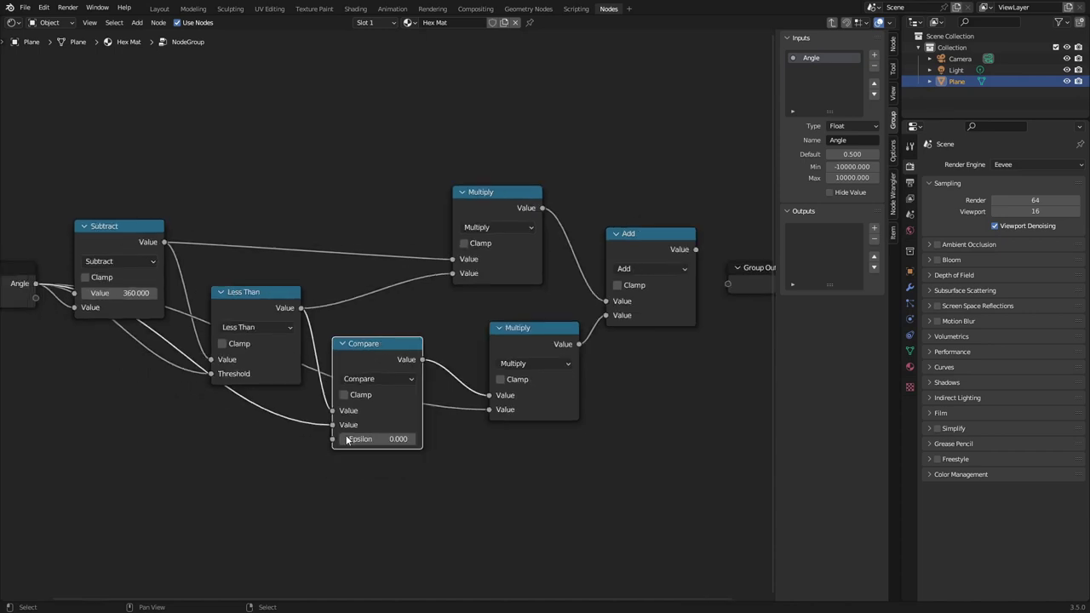
Remove the link going into Compare's second input.
drag(336, 417, 271, 421)
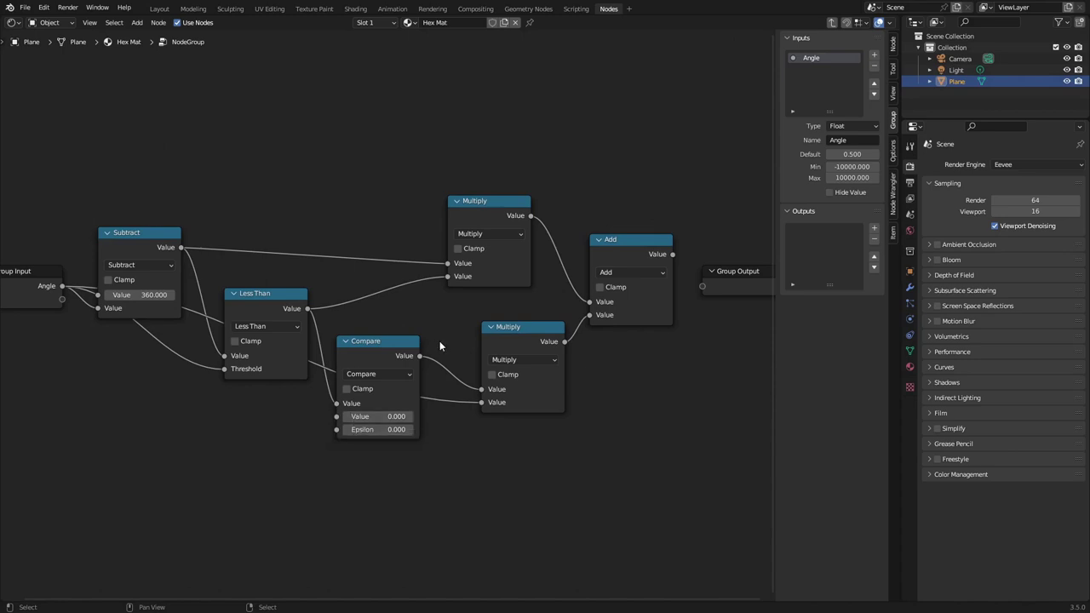
click(377, 350)
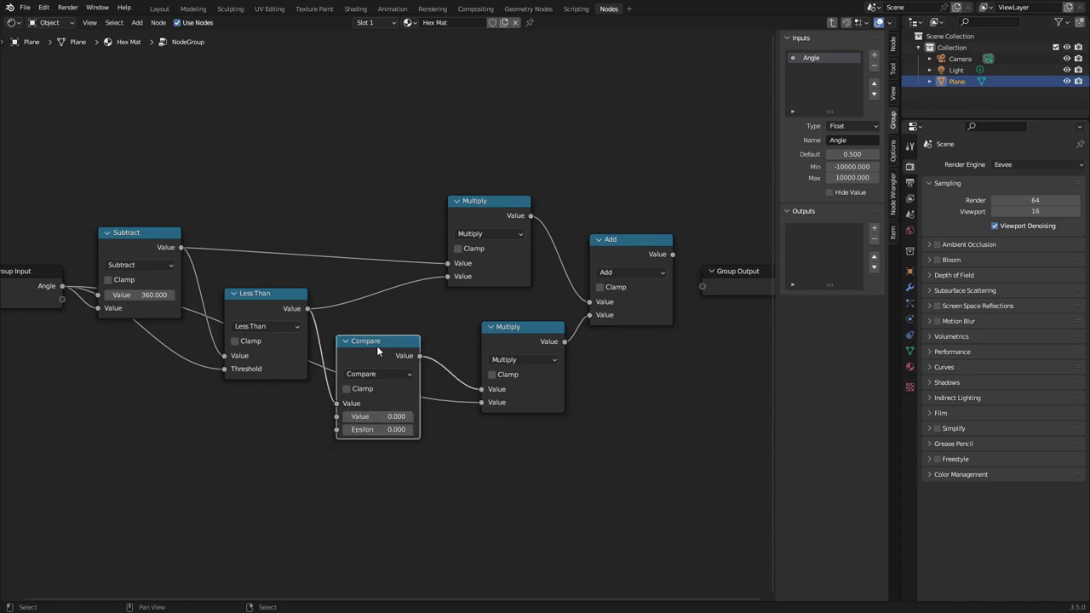
scroll(377, 346, up, 3)
scroll(415, 388, down, 1)
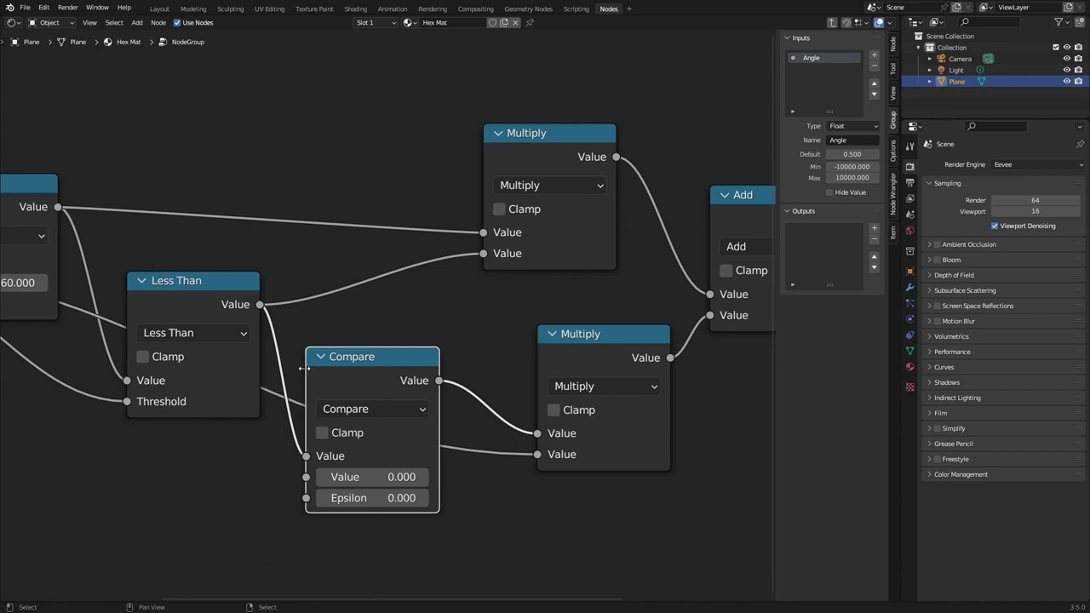
scroll(547, 396, down, 2)
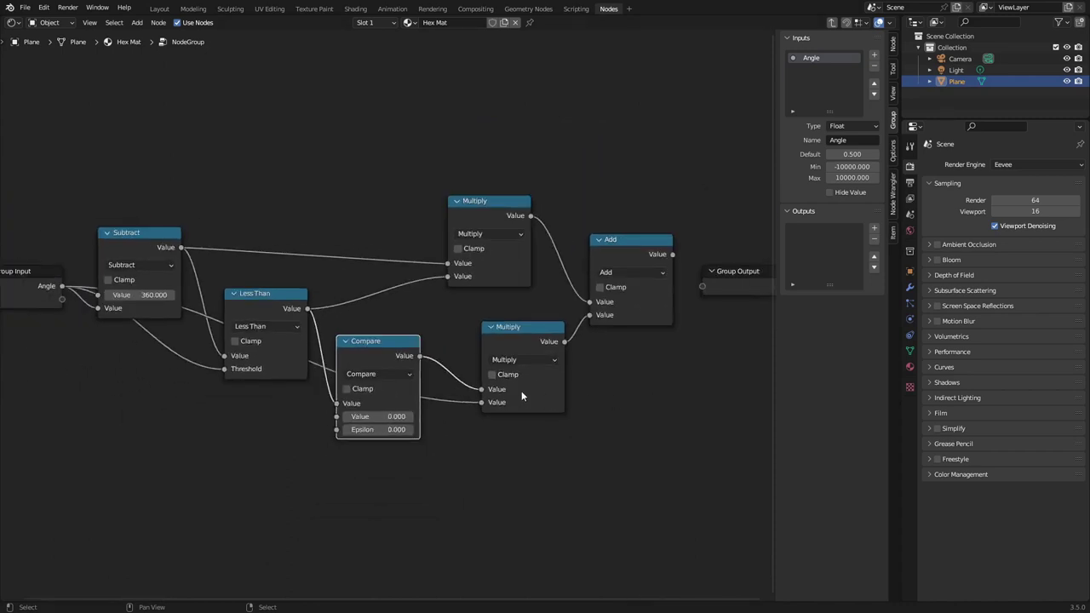
click(523, 396)
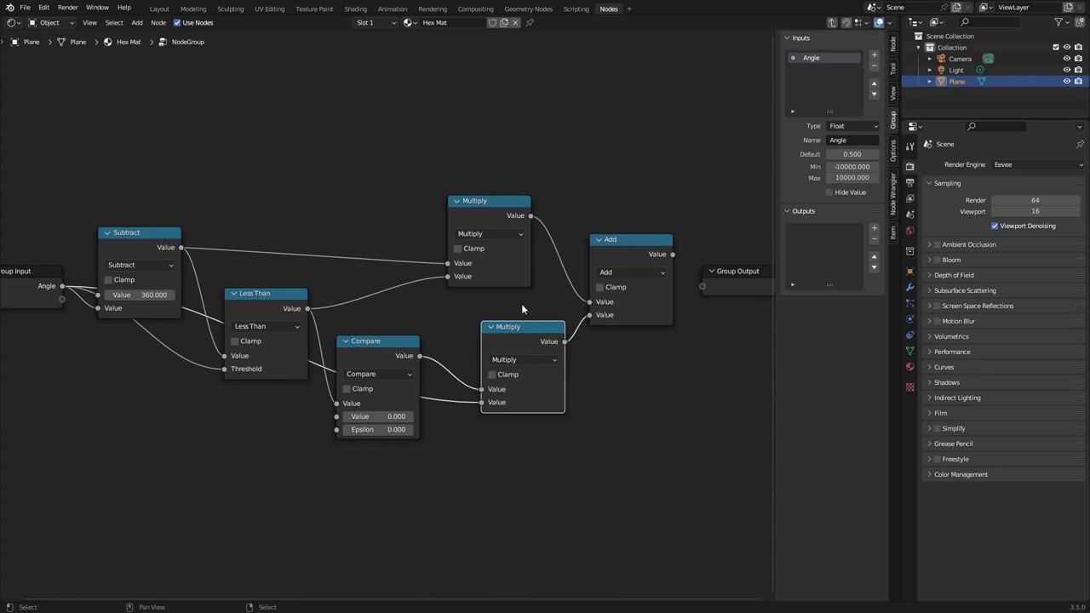
Send the Add node's result out to a new Group Output socket.
click(644, 242)
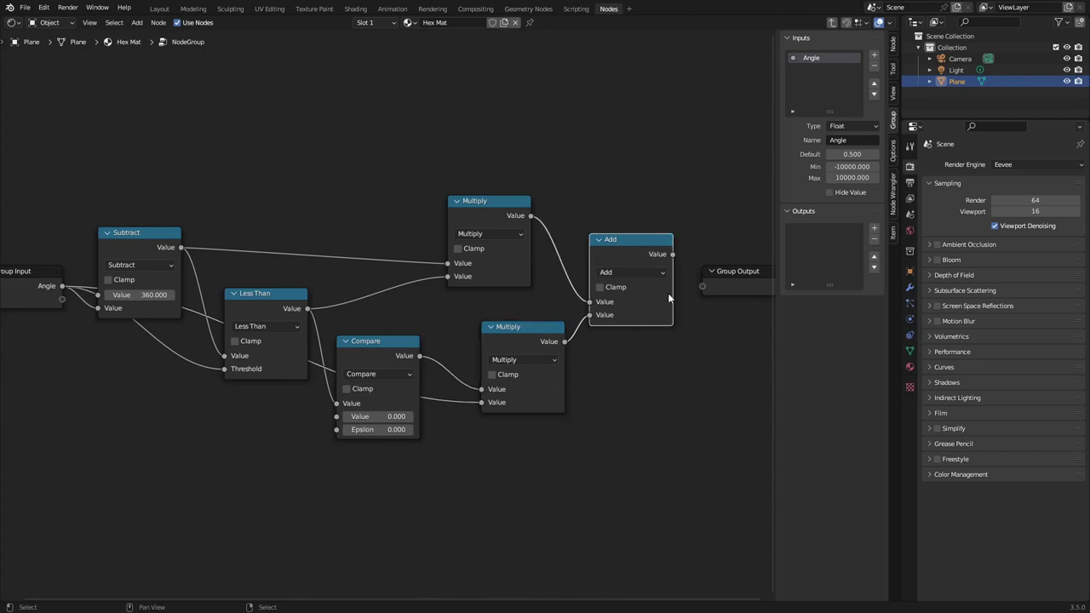
drag(675, 254, 703, 287)
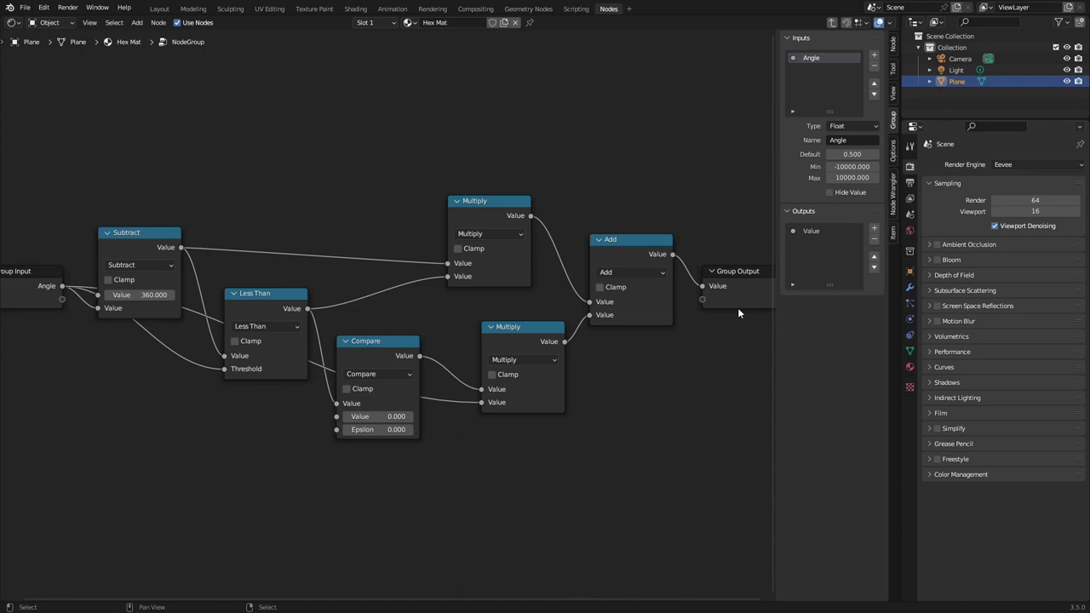
click(748, 289)
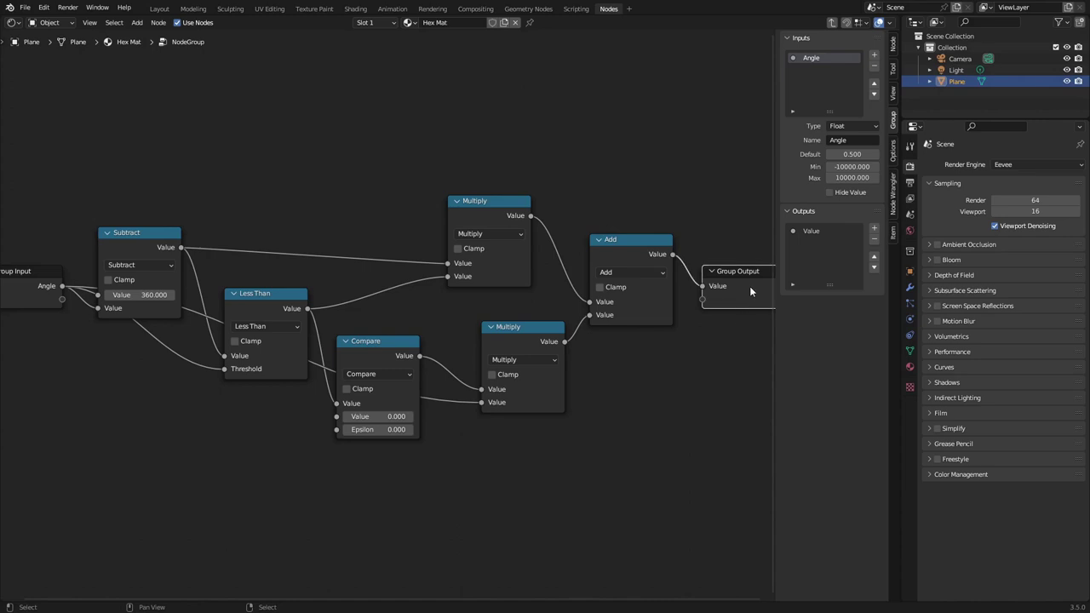
click(812, 234)
Name the new group output 'Acute'.
text(Acute)
key(Return)
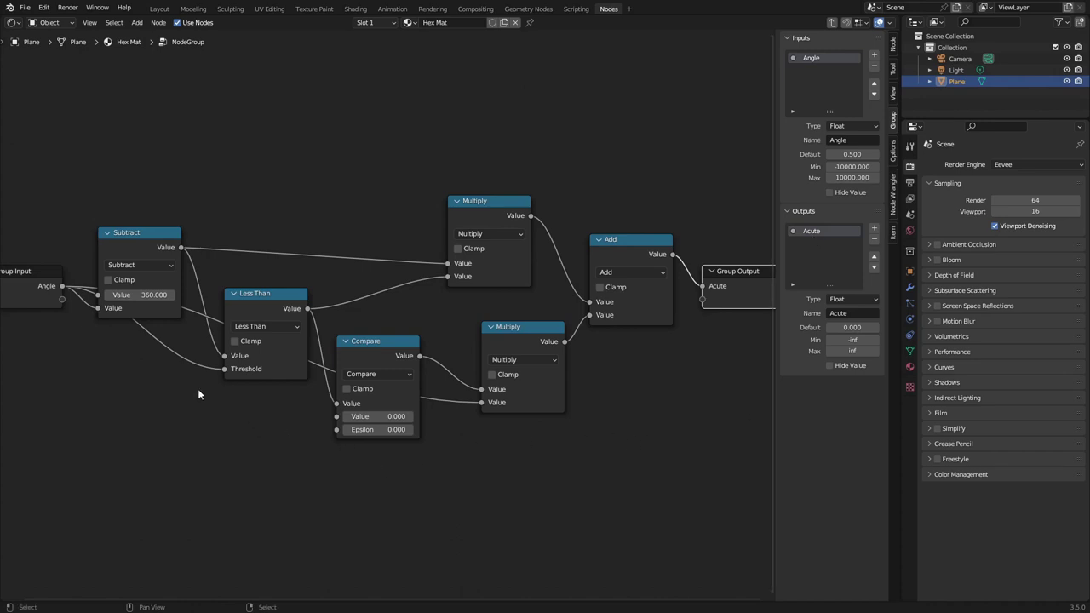
click(45, 302)
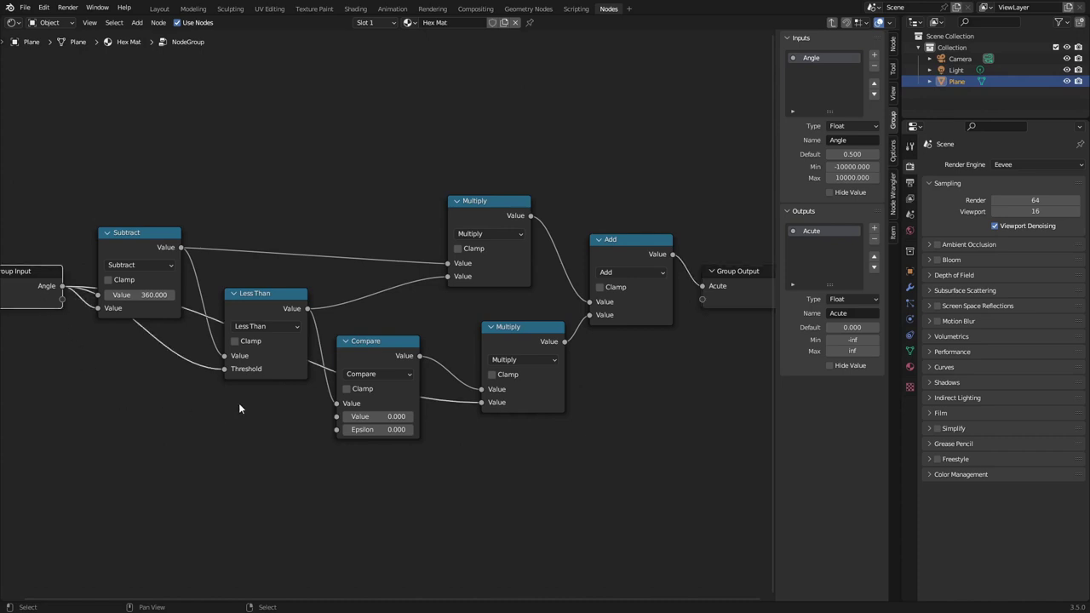
Verify the wiring of Subtract, Less Than, Compare, both Multiplies, Add and Group Output.
click(262, 351)
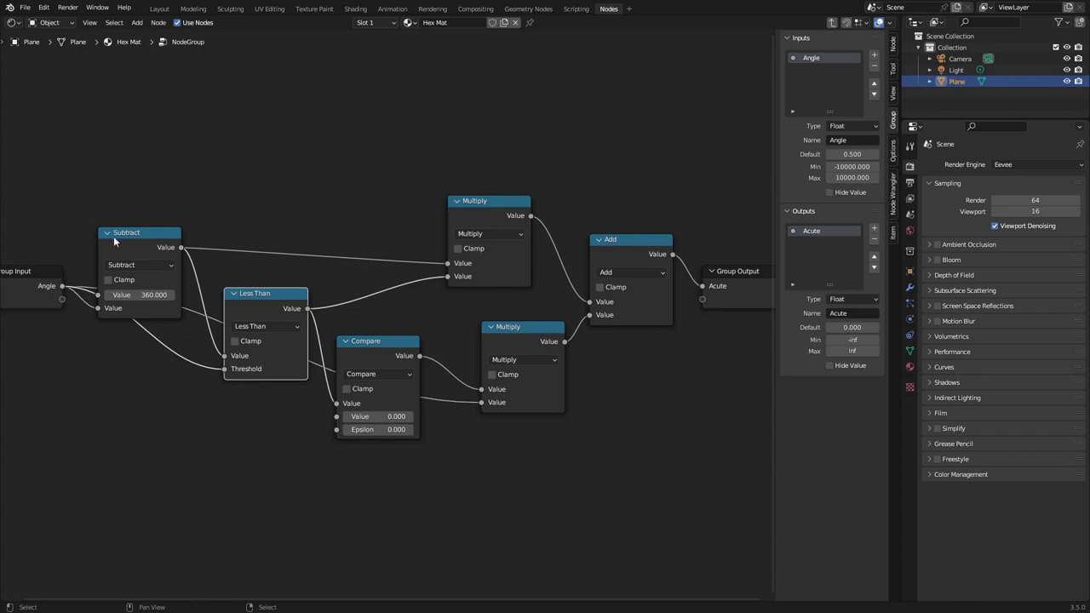
click(121, 235)
click(285, 371)
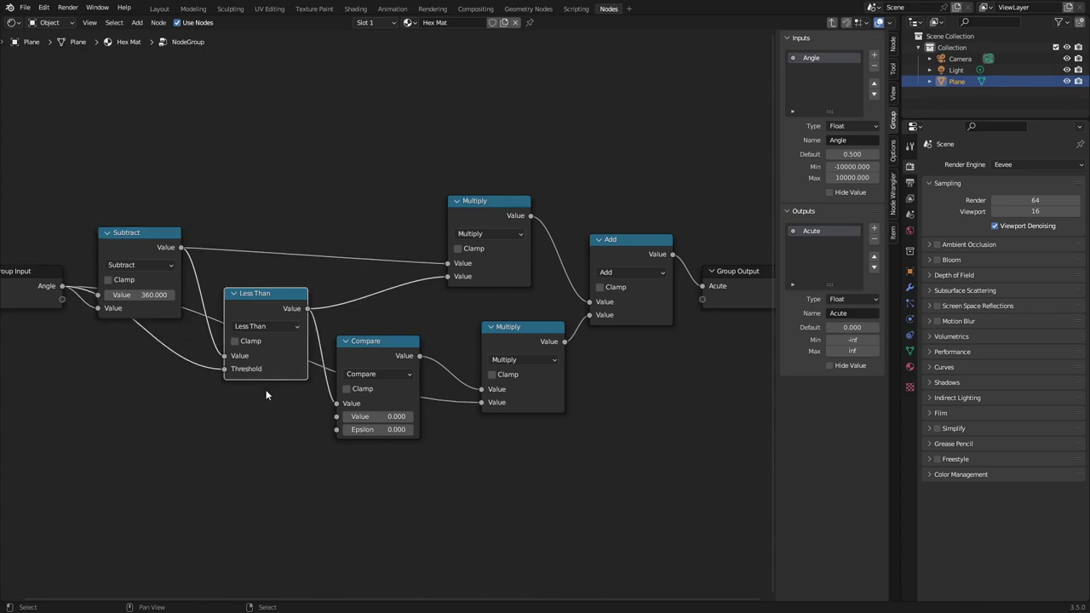
click(391, 388)
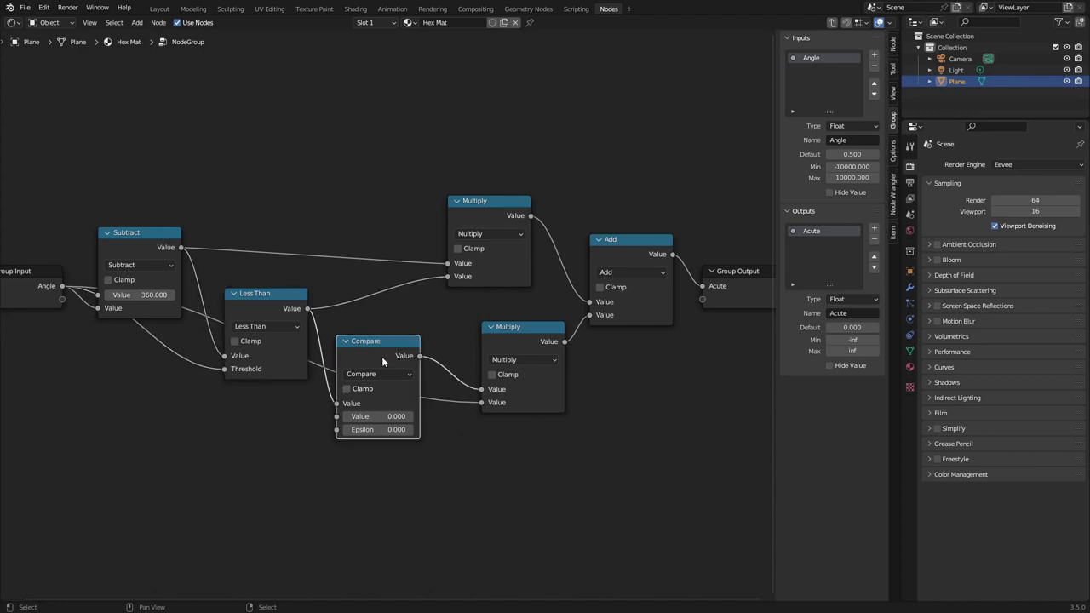
click(526, 350)
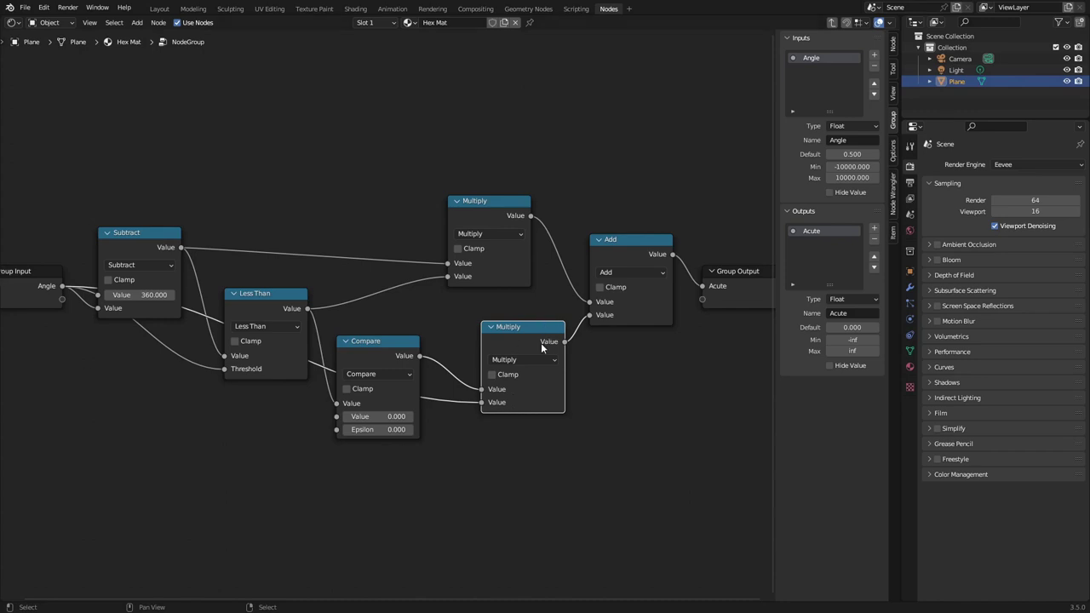
click(502, 213)
click(165, 245)
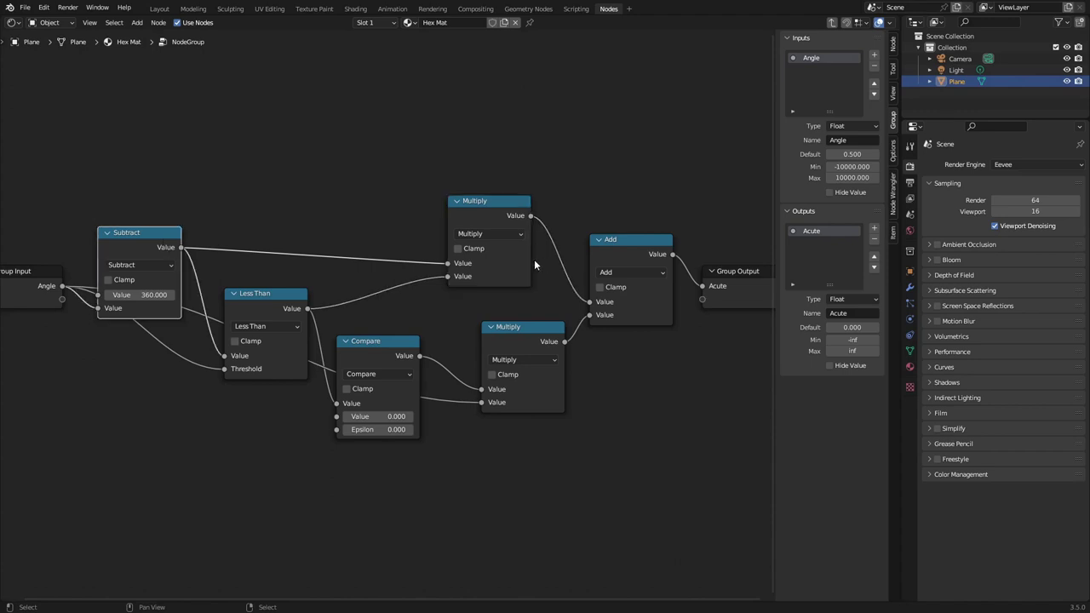
click(512, 263)
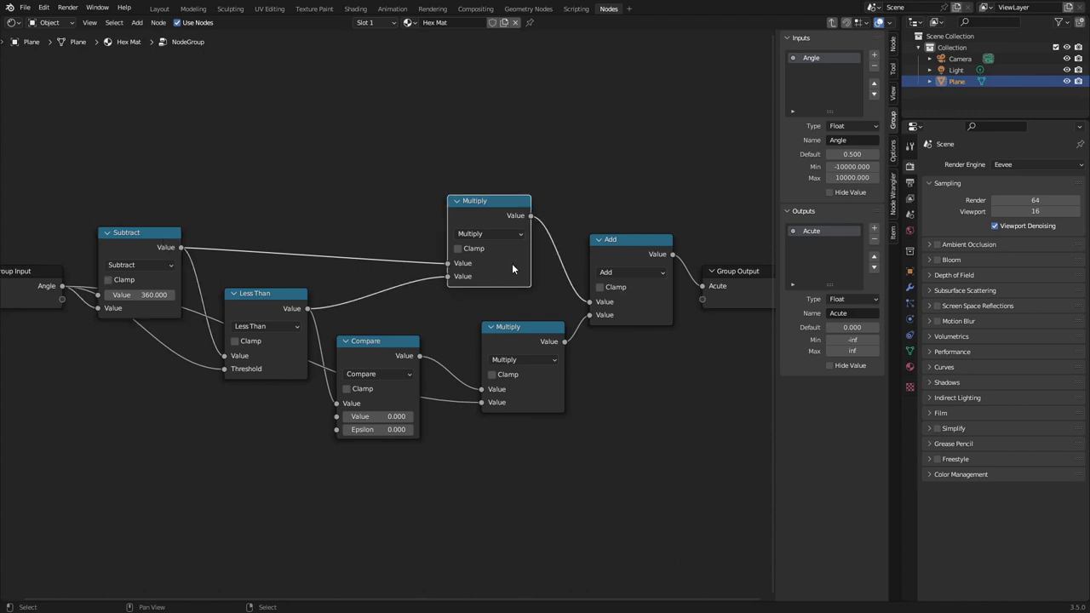
click(554, 343)
click(492, 219)
click(623, 252)
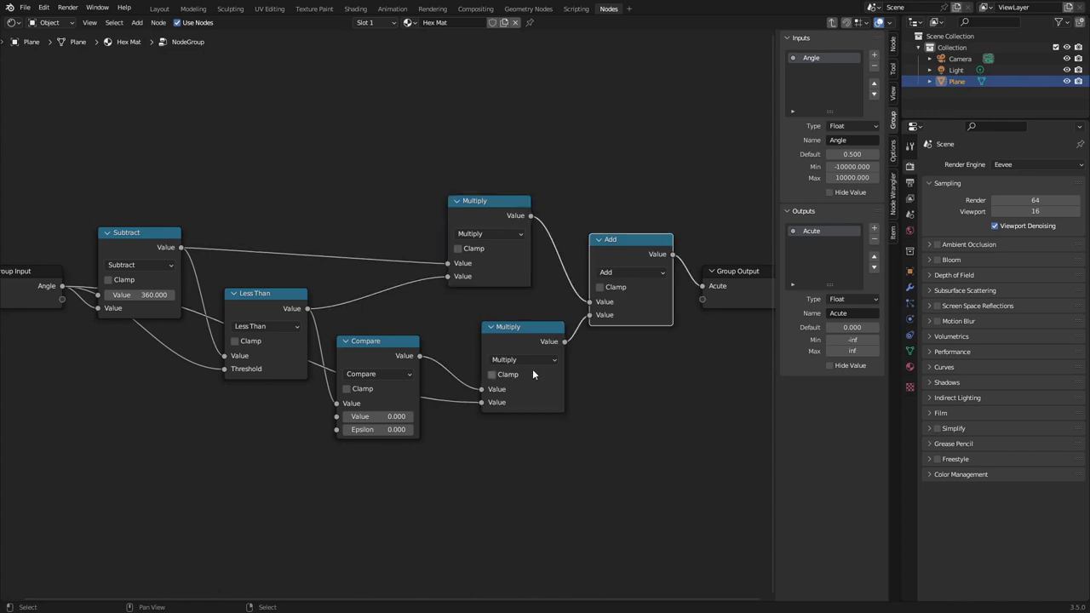
click(740, 279)
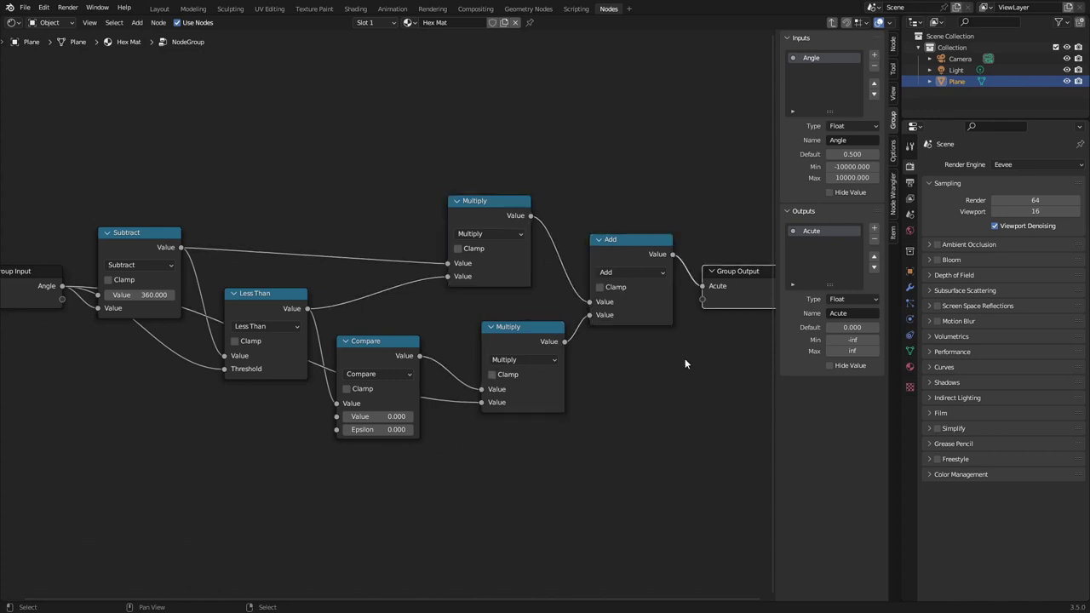
scroll(269, 430, down, 2)
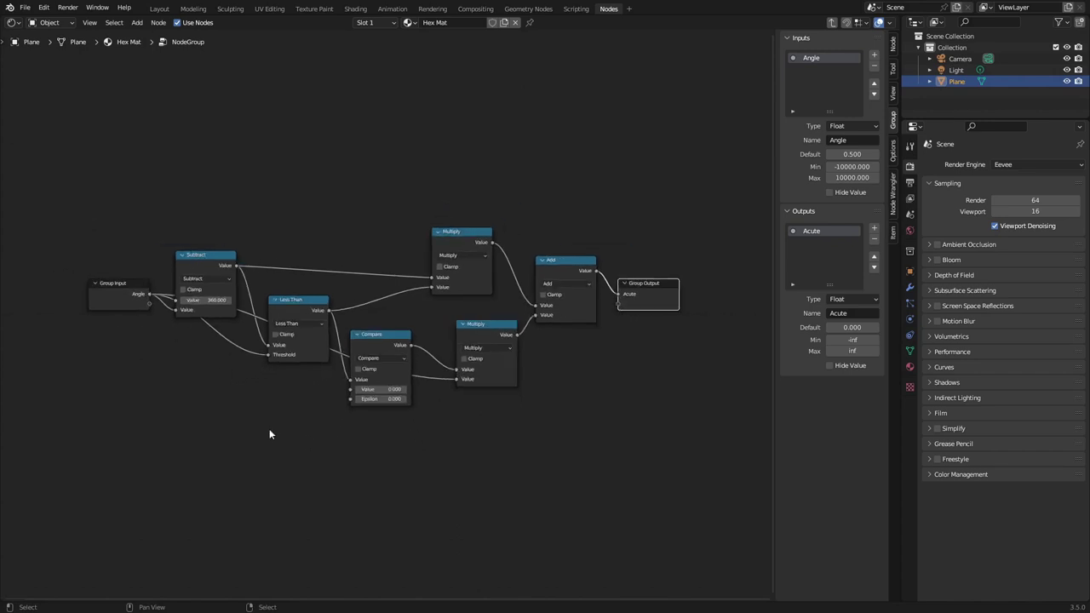
middle_drag(269, 430, 327, 471)
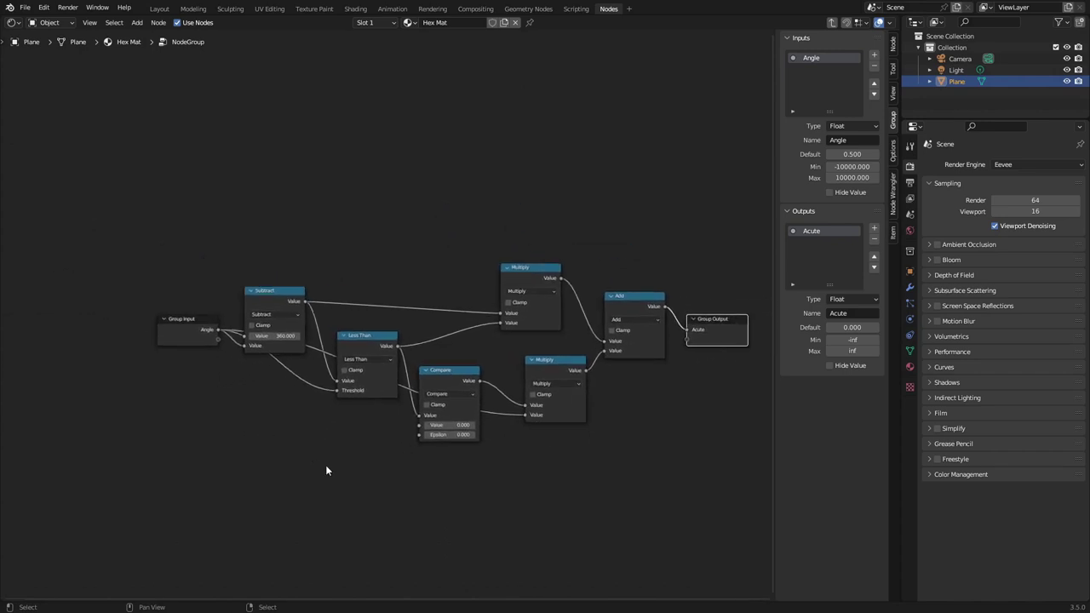
scroll(625, 475, up, 2)
scroll(553, 485, down, 1)
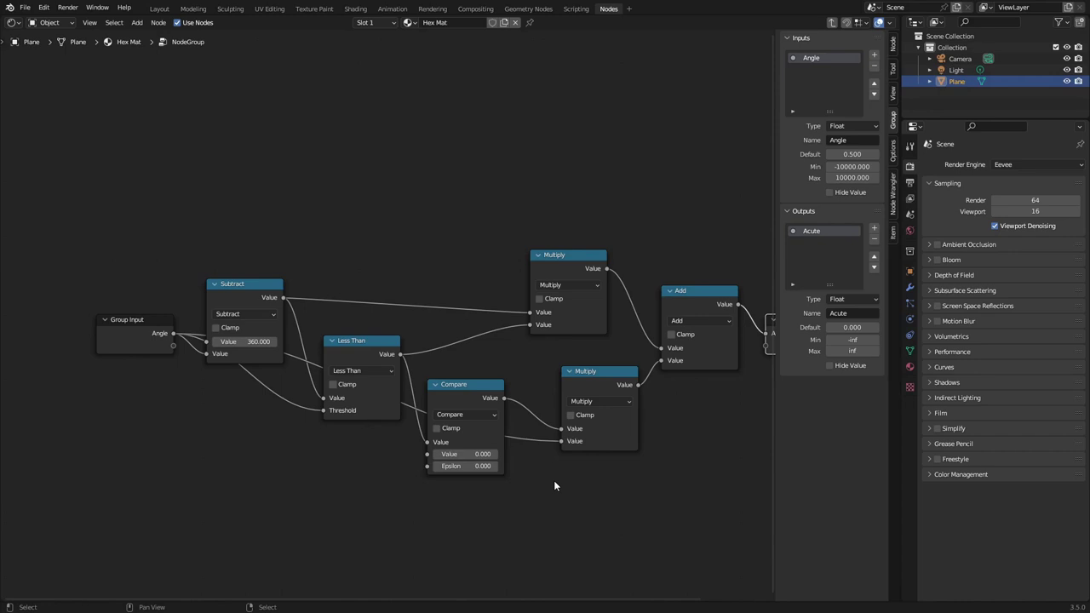
Exit the group, give it a fake user, rename it 'Acute', and delete its node.
key(Tab)
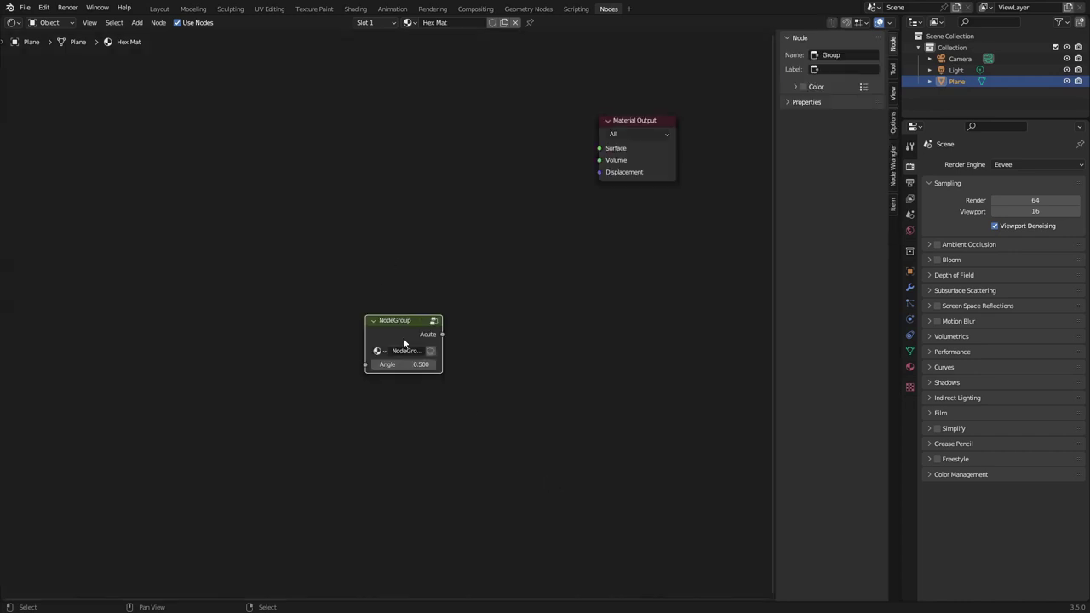
click(430, 351)
scroll(395, 364, up, 3)
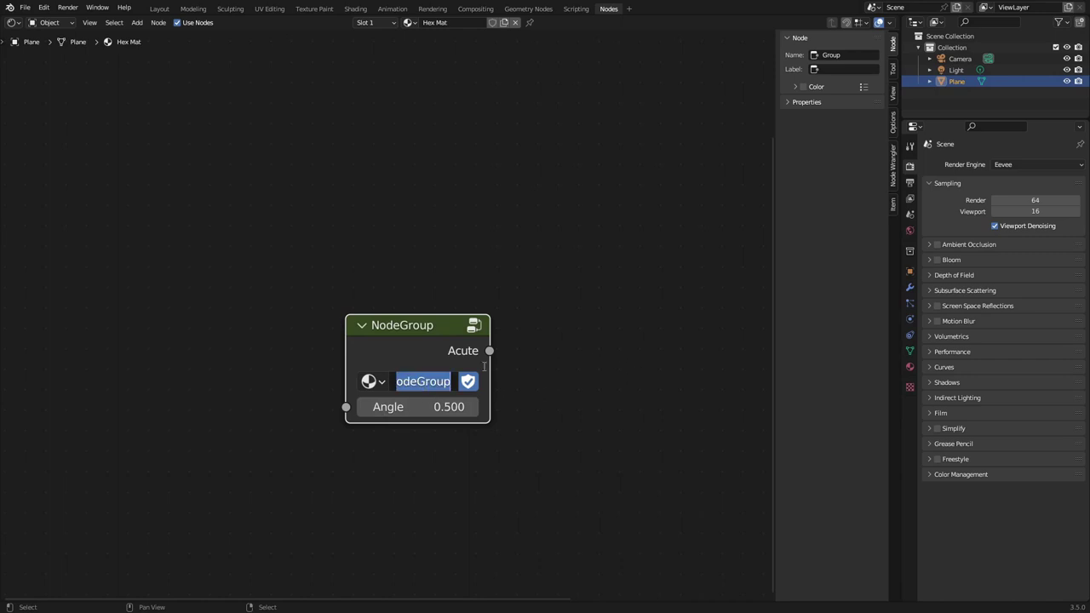
text(Acute)
key(Return)
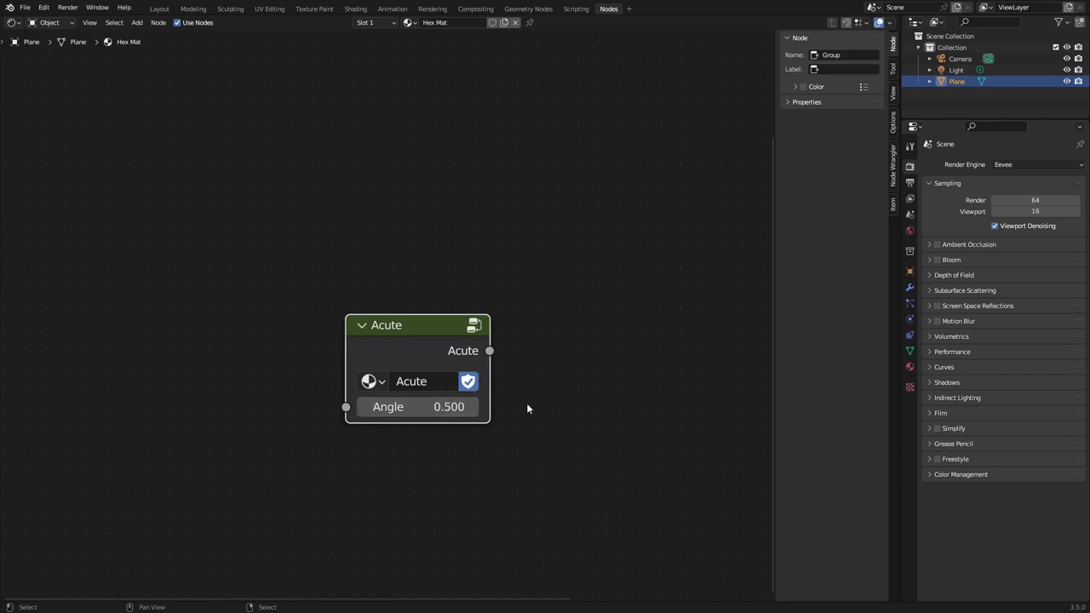
key(x)
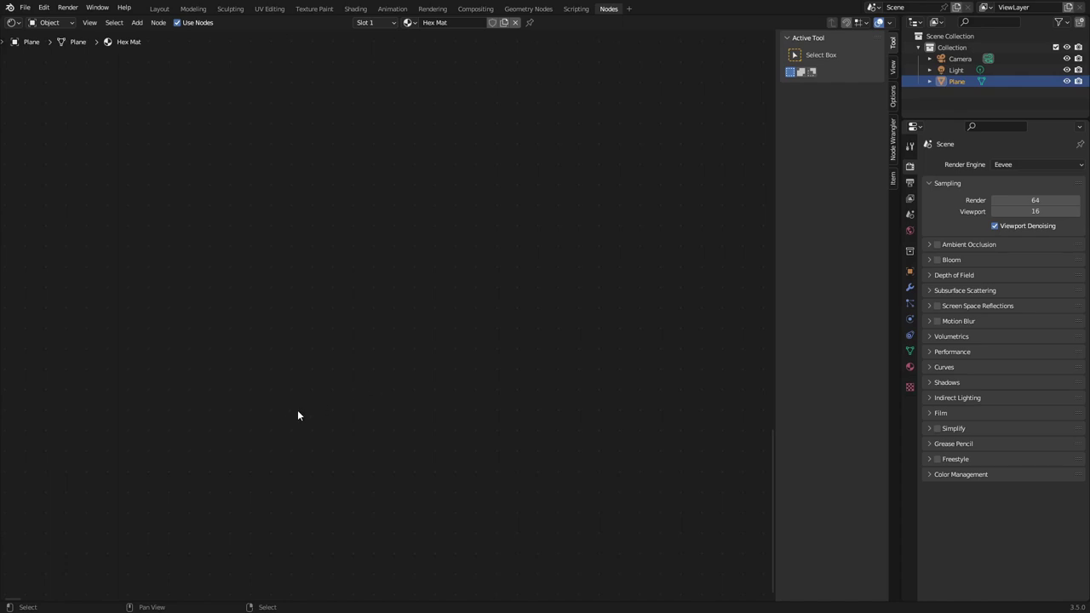
Add a Math node via search and switch its operation to To Radians.
key(shift+a)
click(297, 332)
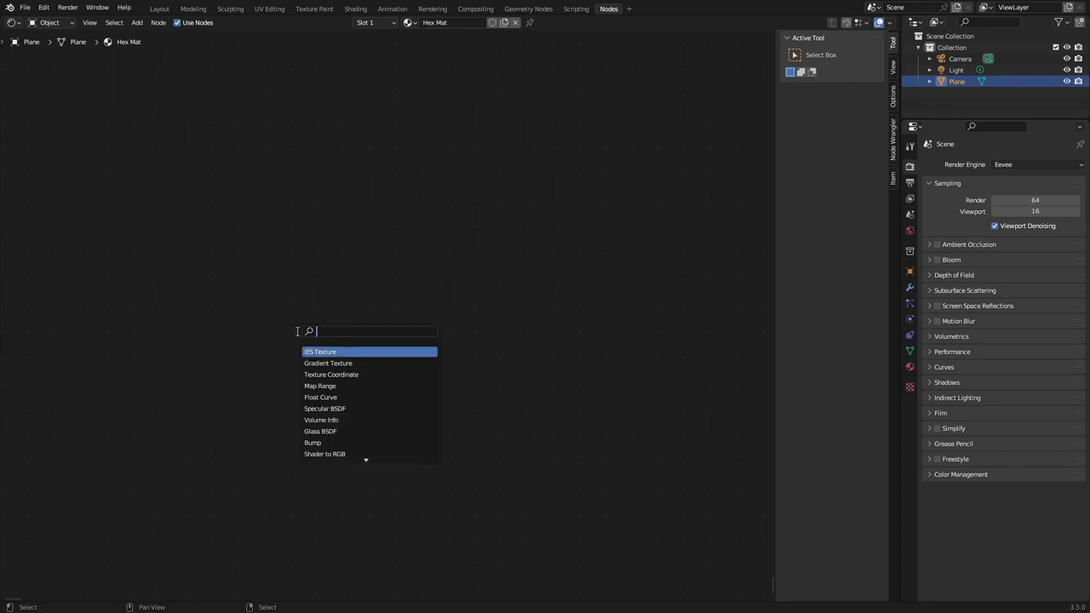
text(add)
key(Return)
click(295, 292)
scroll(385, 307, down, 4)
click(399, 330)
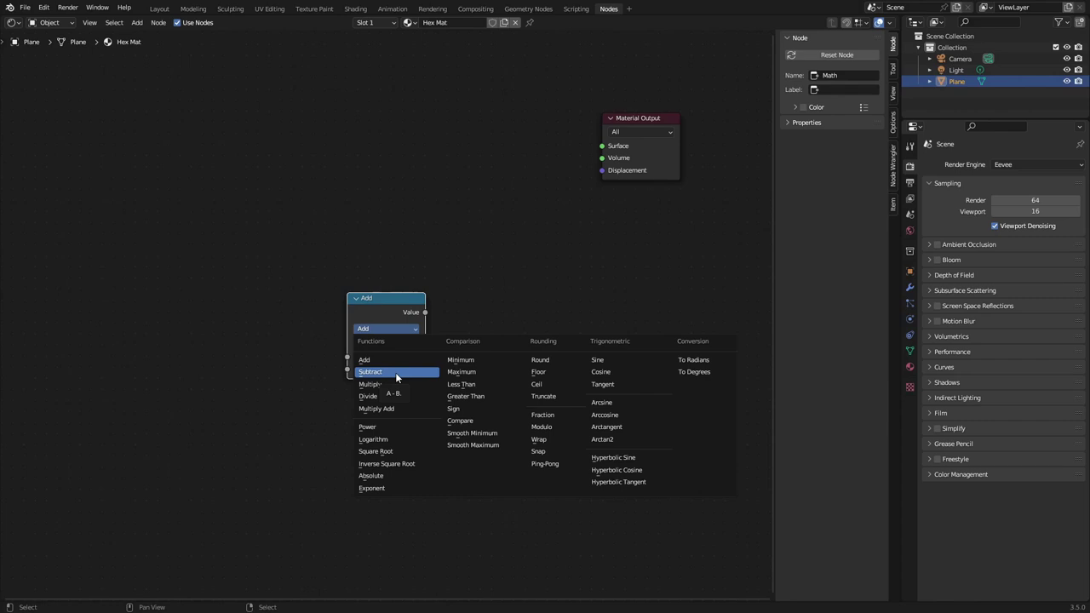
click(707, 360)
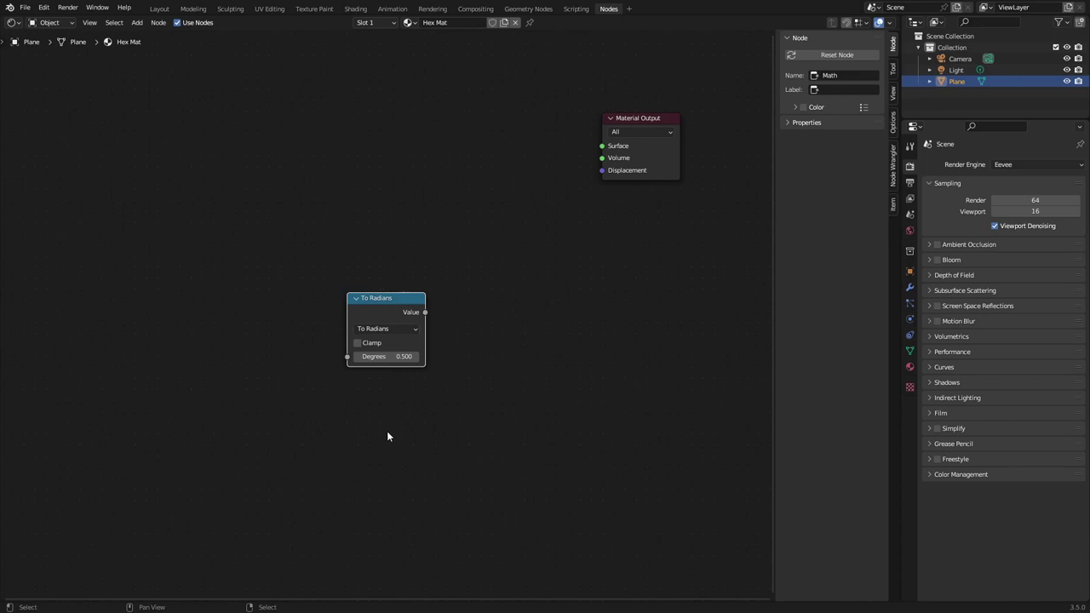
Move the To Radians node up-left and make two copies of it nearby.
scroll(386, 436, up, 3)
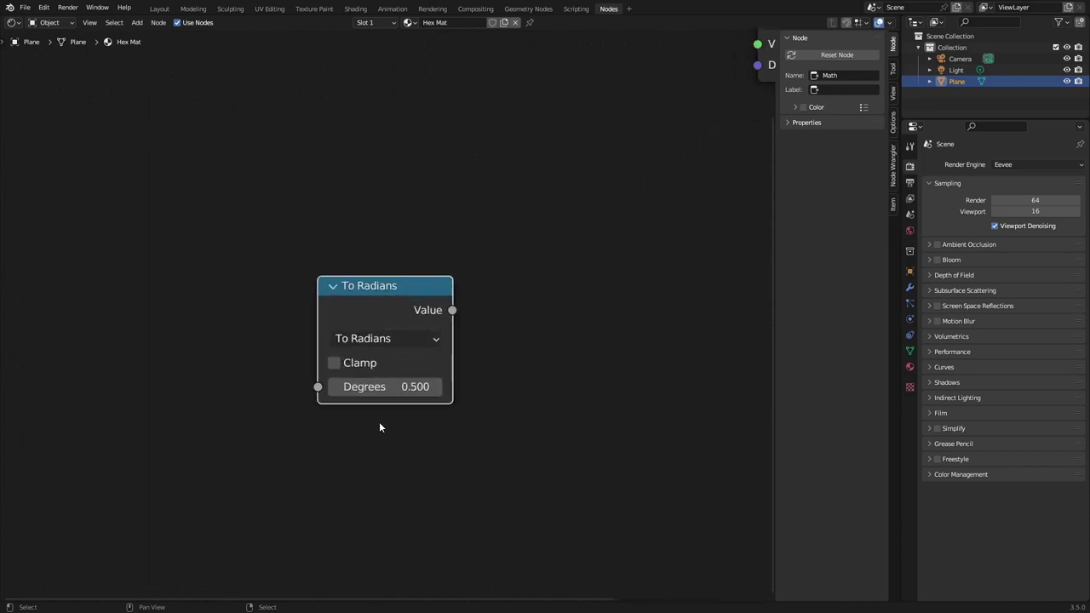
scroll(380, 426, down, 2)
scroll(417, 396, up, 1)
scroll(388, 341, up, 1)
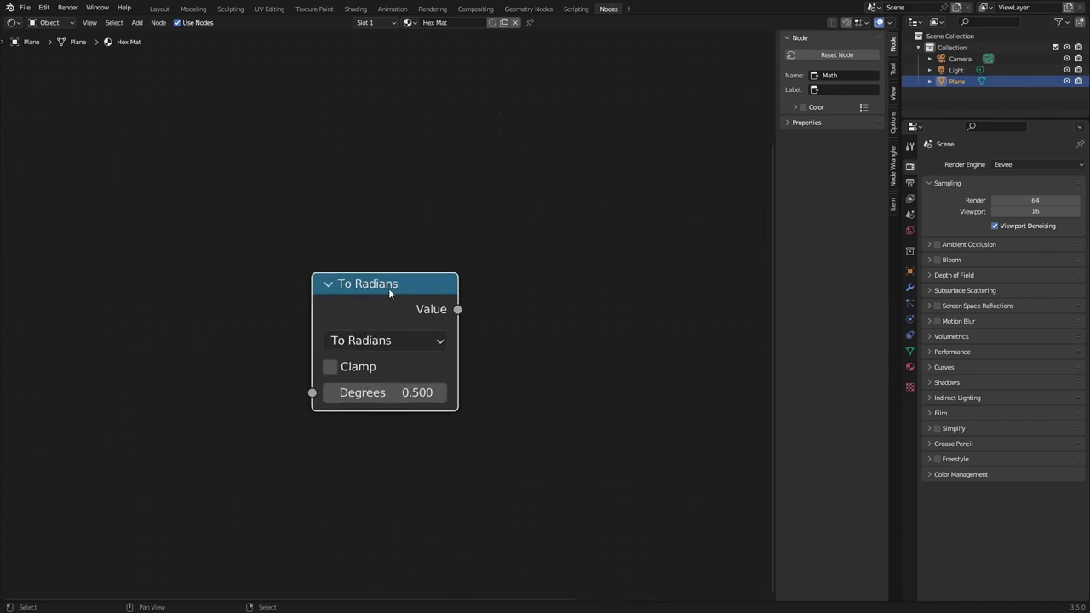
drag(388, 288, 219, 241)
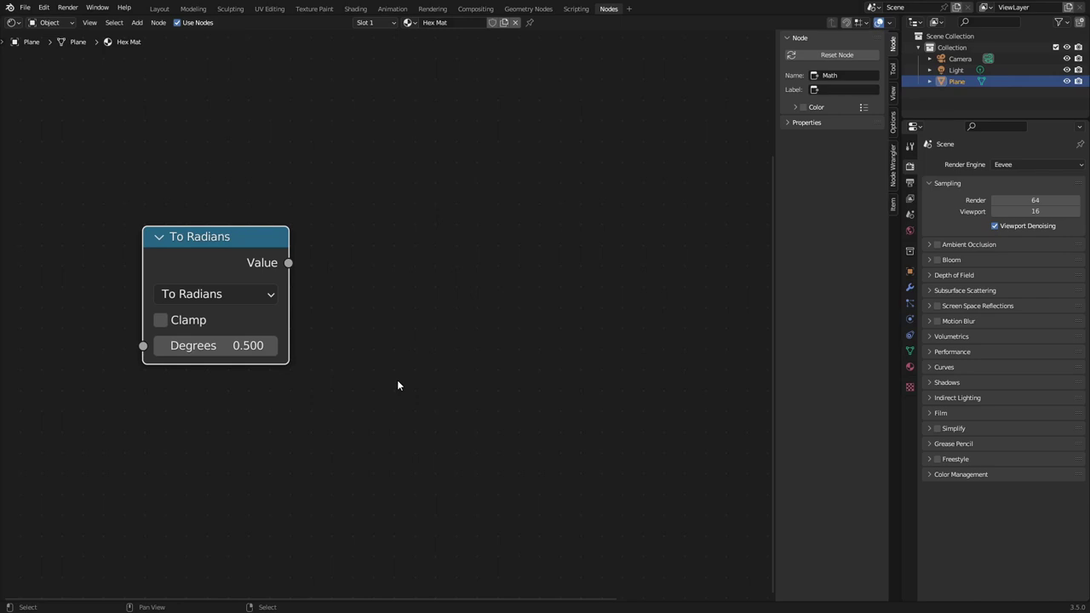
key(Home)
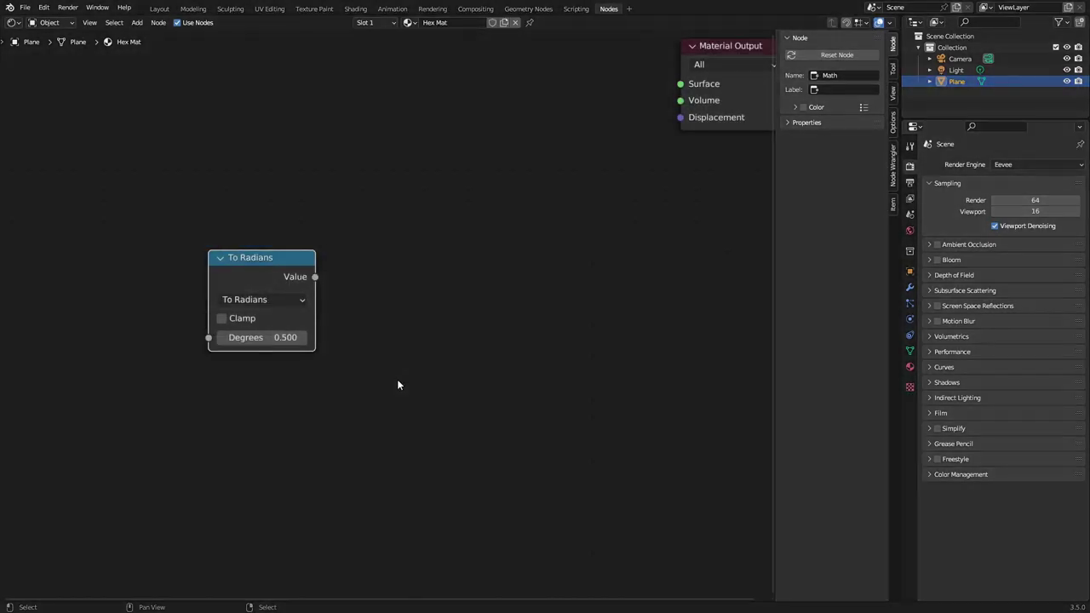
scroll(384, 363, down, 1)
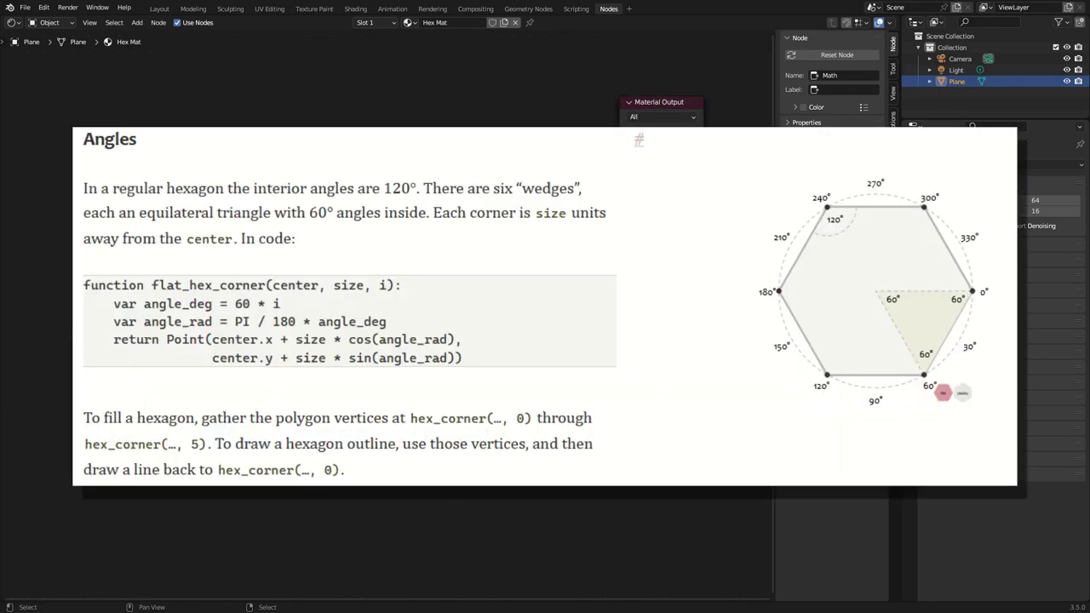
key(shift)
key(shift+d)
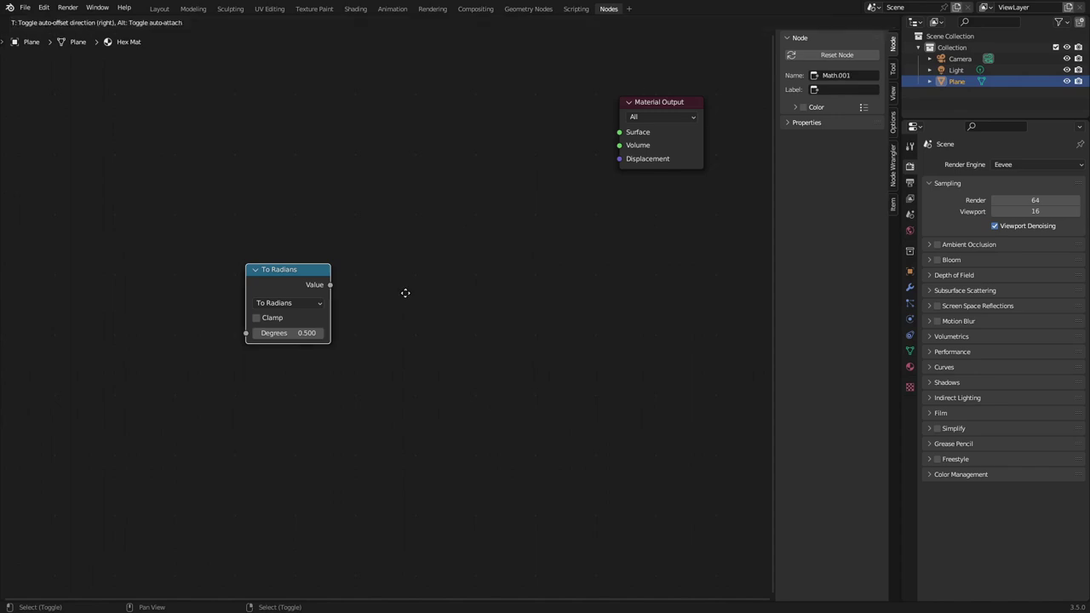
click(503, 269)
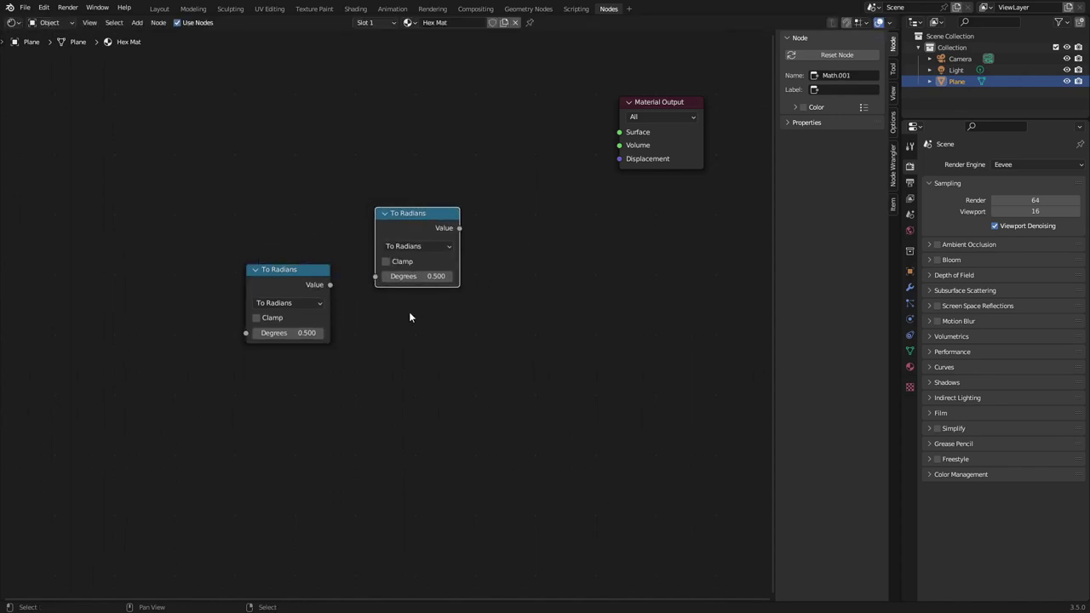
key(shift+d)
click(404, 427)
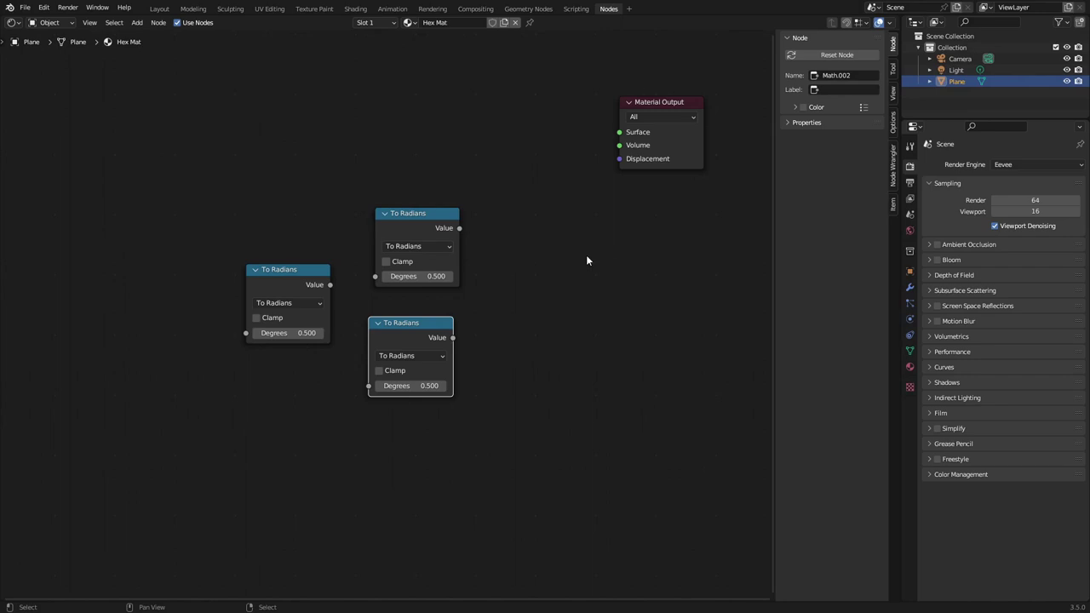
Switch the upper copy's operation to Cosine and the lower copy's to Sine.
click(441, 246)
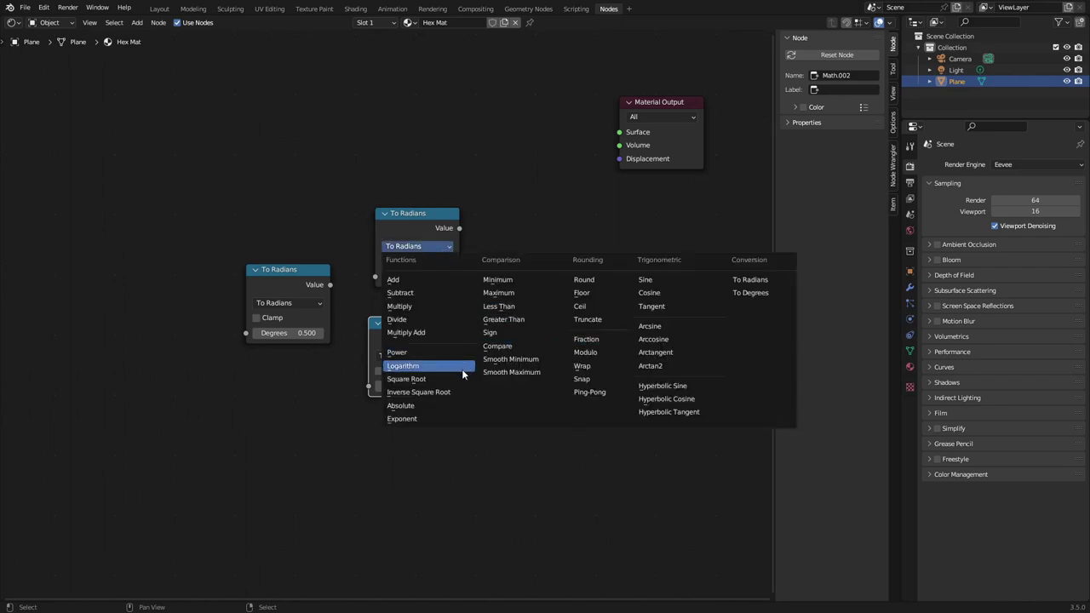
click(667, 293)
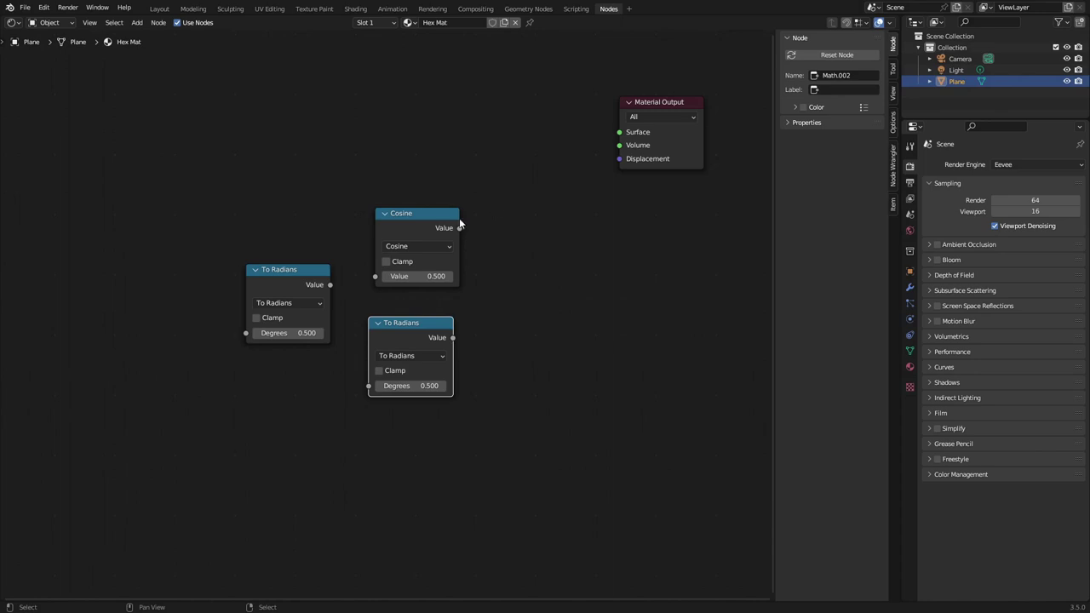
click(412, 356)
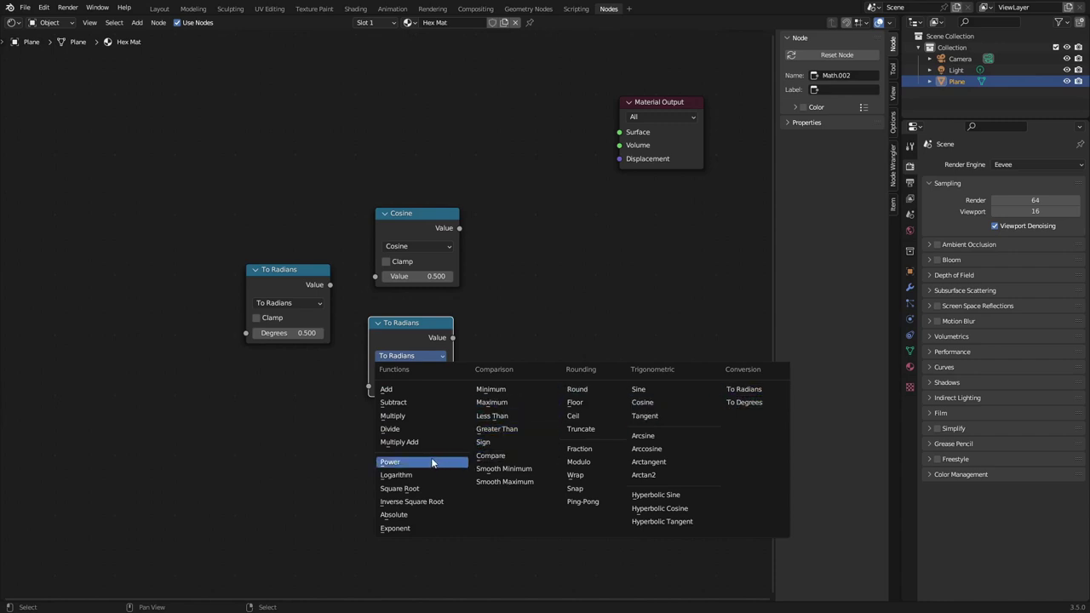
click(662, 390)
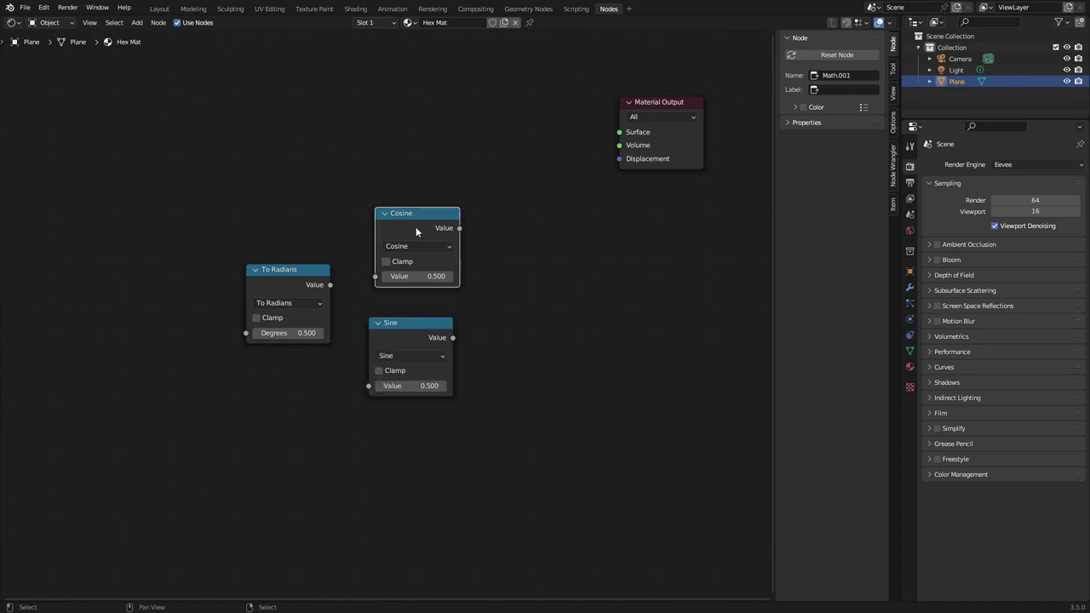
drag(430, 222, 422, 220)
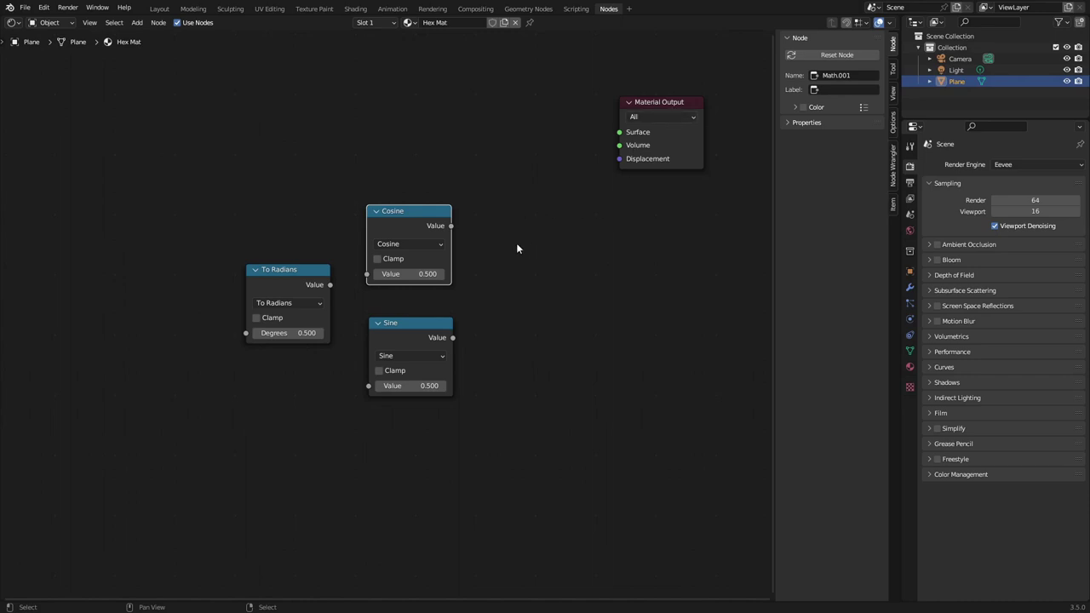
Duplicate the Cosine node twice and set both copies to Multiply Add.
key(shift+d)
click(636, 214)
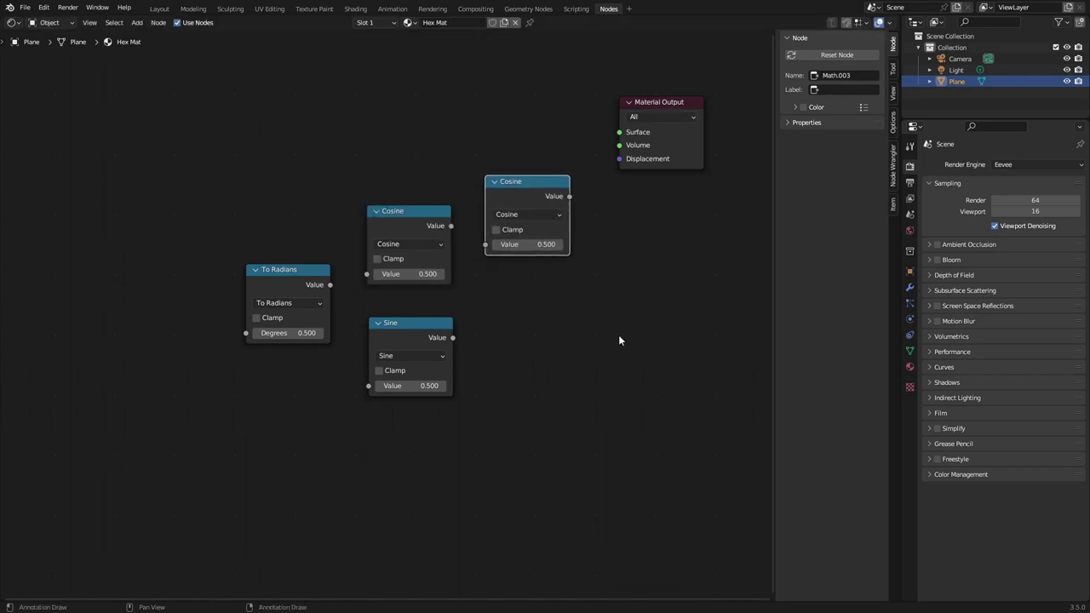
key(shift+d)
click(619, 485)
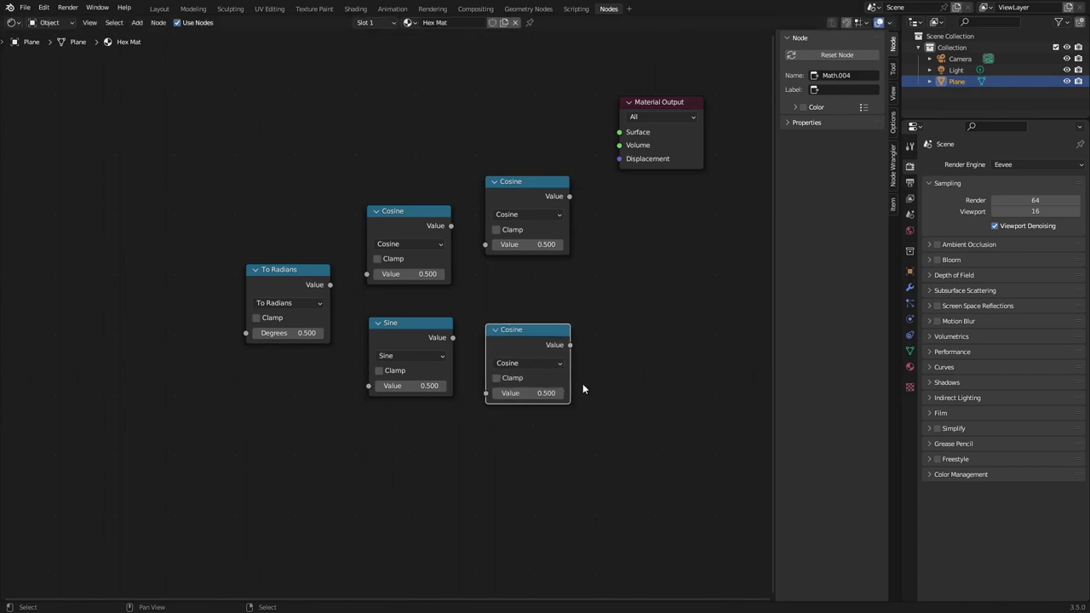
click(552, 364)
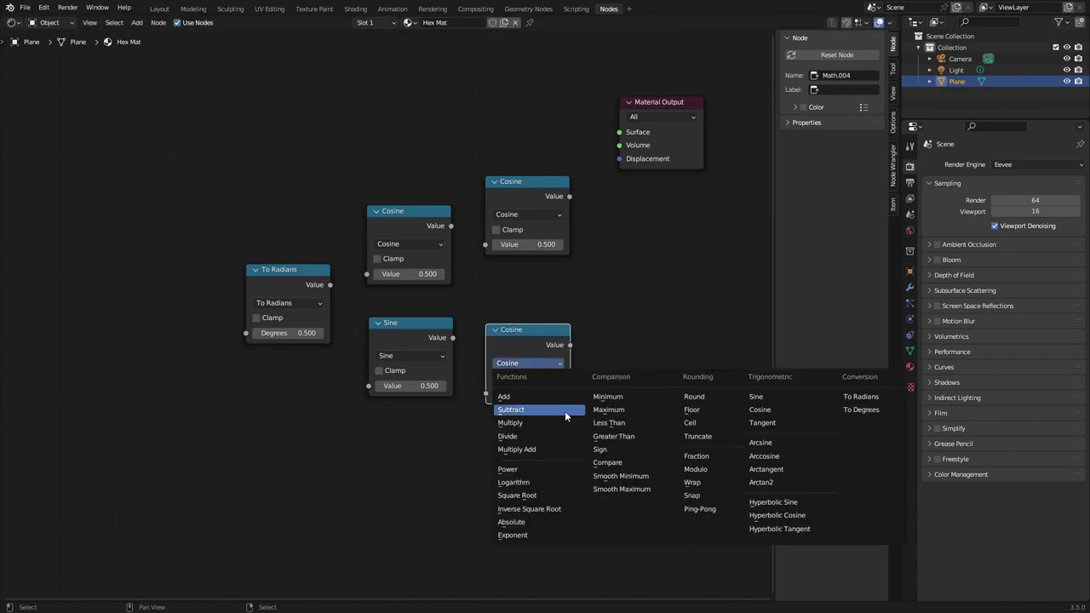
click(546, 449)
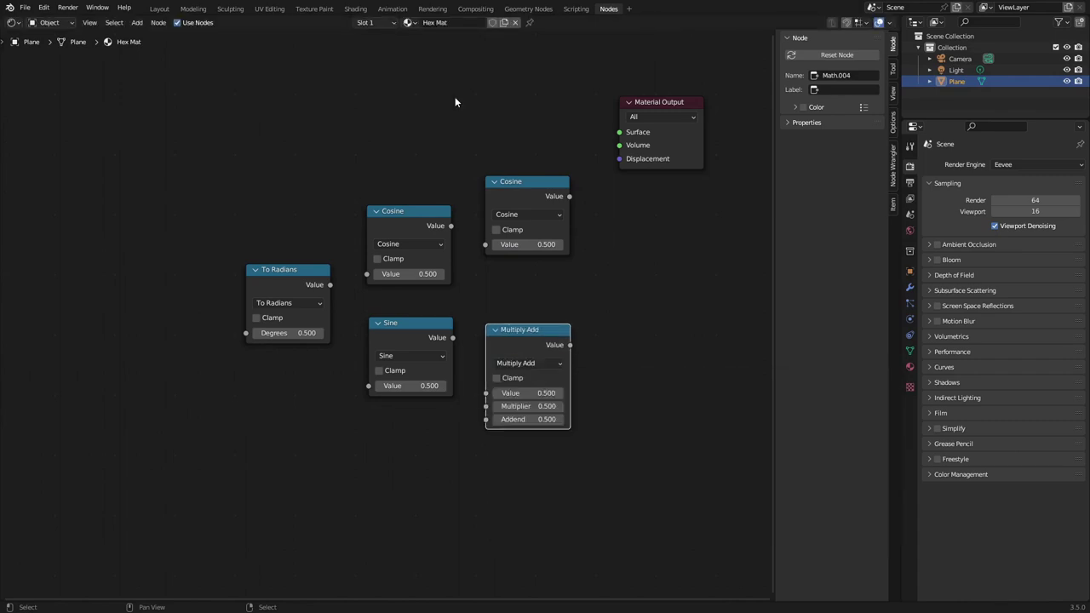
click(522, 214)
click(529, 313)
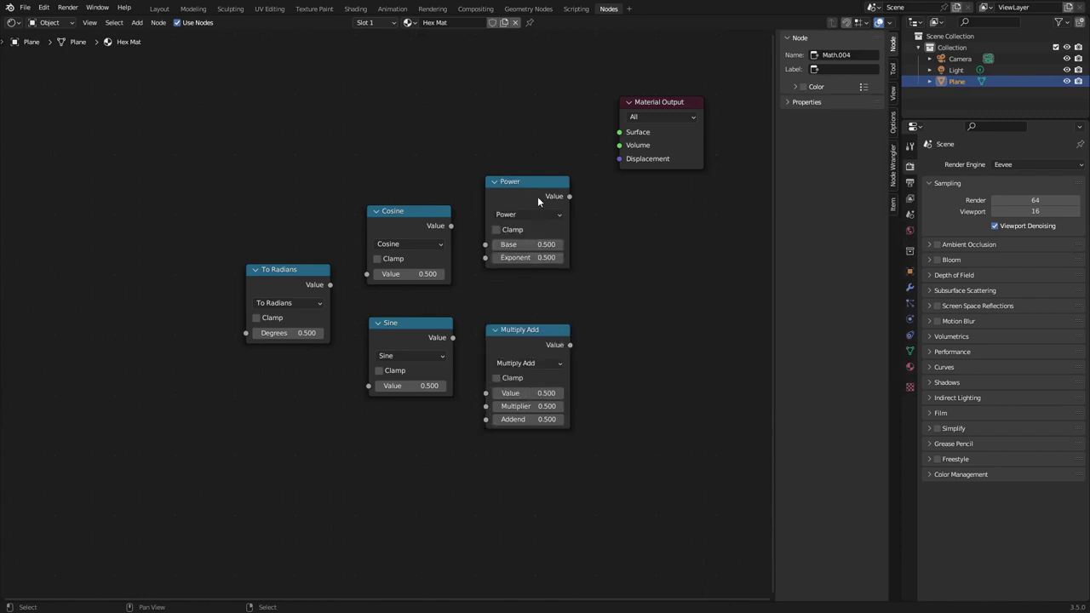
click(524, 214)
click(515, 302)
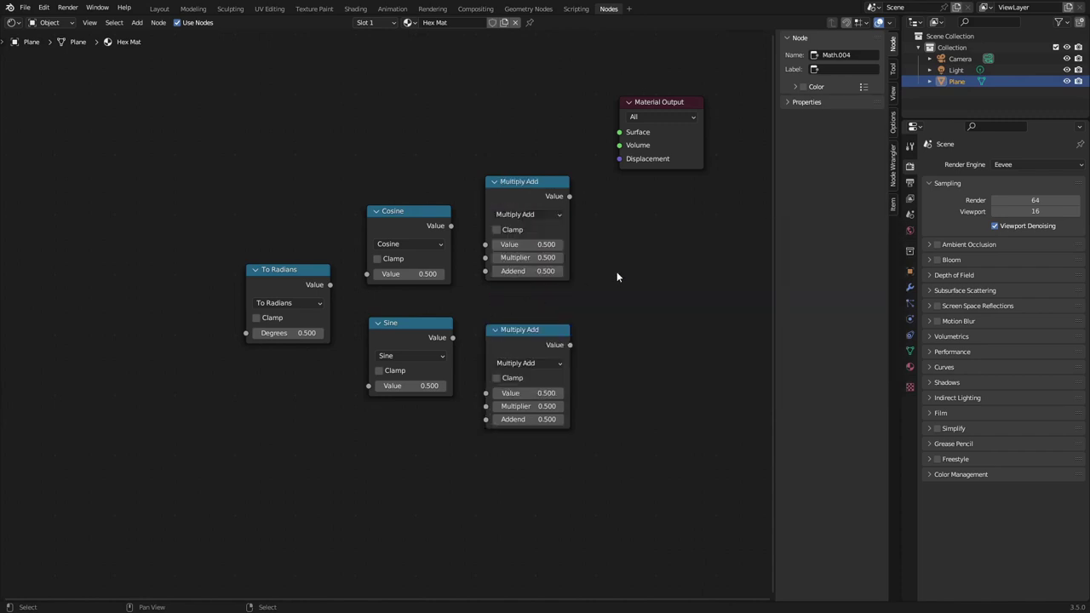
Link Cosine and Sine into their Multiply Add Multipliers, and To Radians into Cosine.
scroll(473, 228, up, 2)
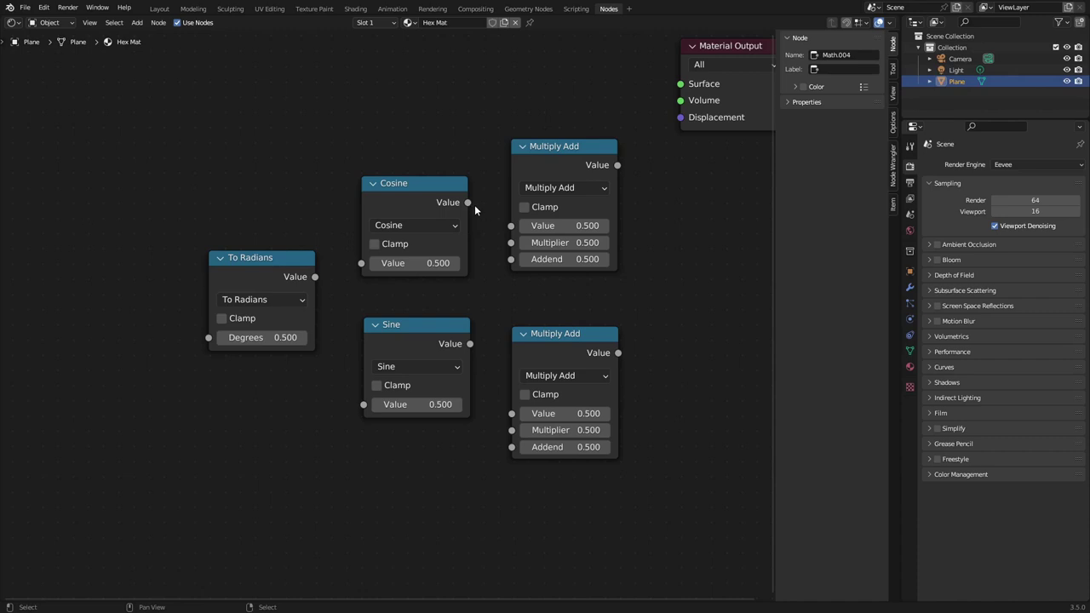
drag(471, 205, 522, 246)
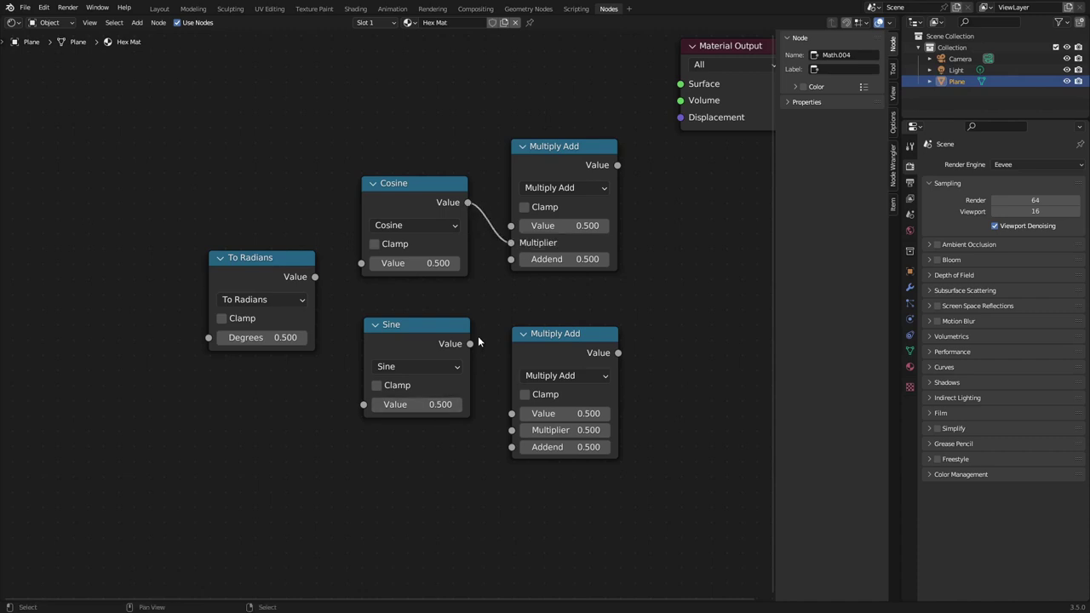
drag(471, 343, 518, 428)
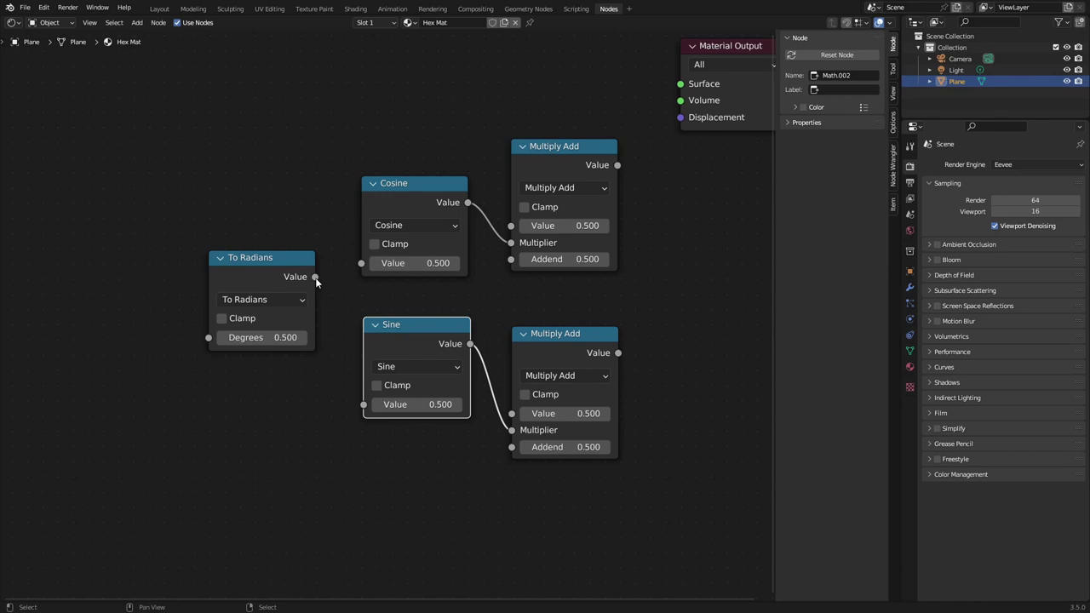
drag(316, 278, 363, 408)
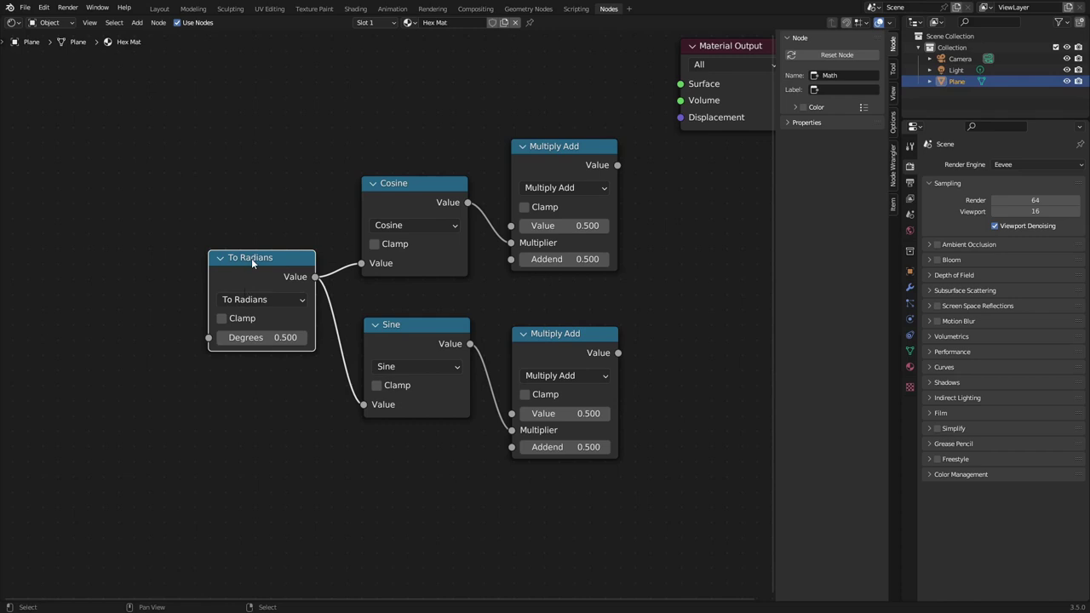
scroll(275, 235, down, 2)
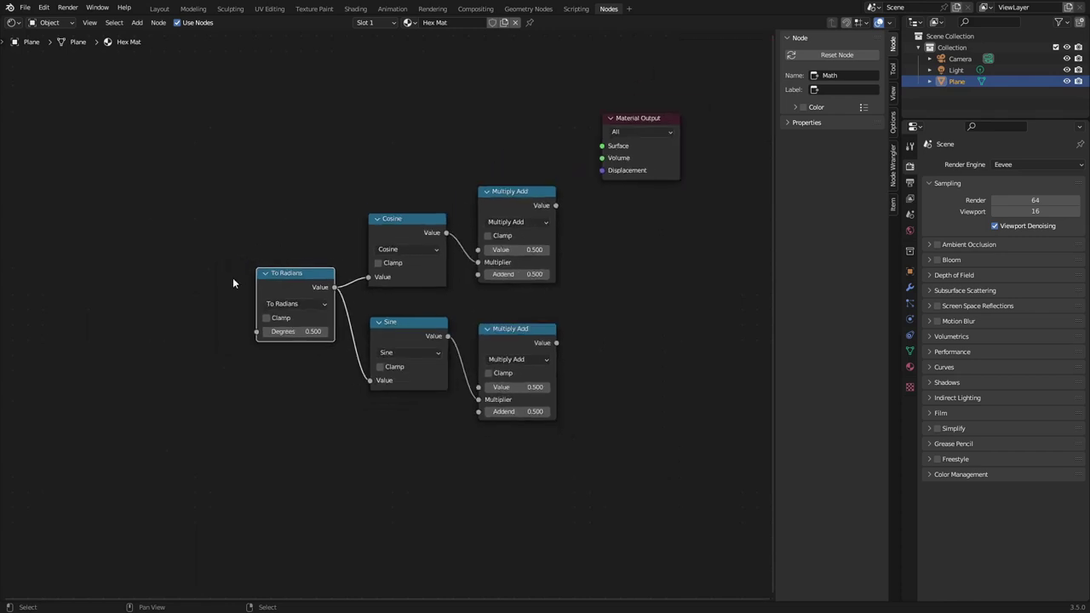
scroll(322, 266, up, 3)
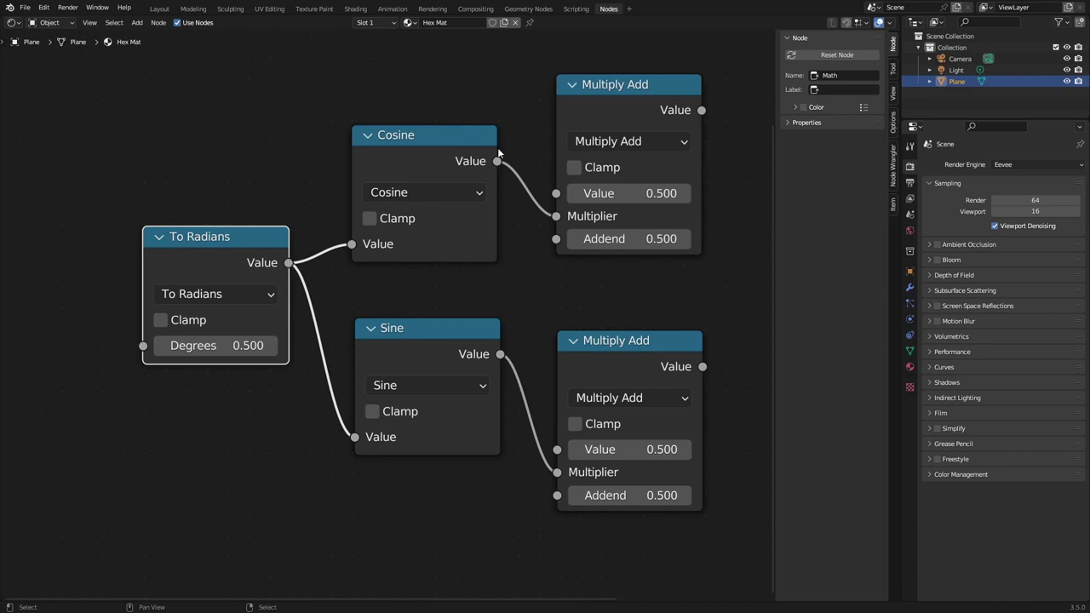
scroll(243, 200, down, 2)
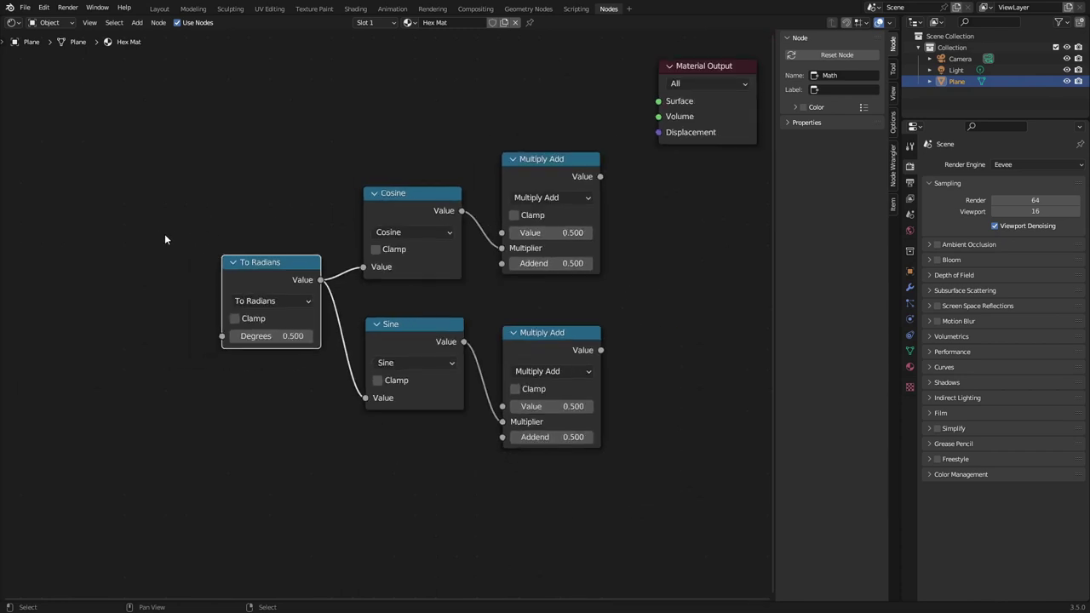
drag(88, 322, 205, 277)
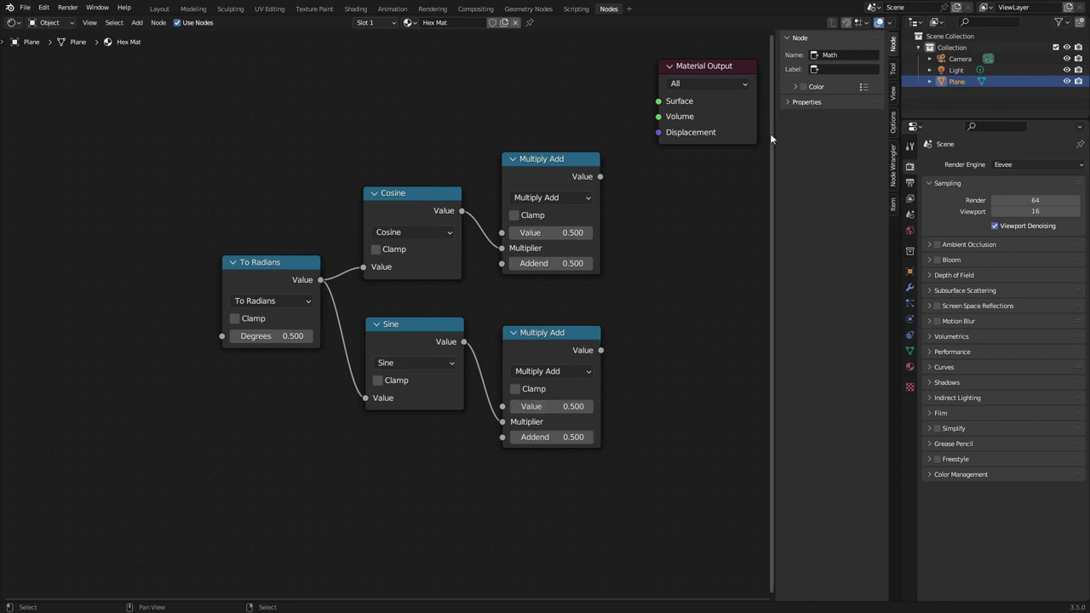
middle_drag(519, 305, 304, 310)
scroll(303, 311, down, 1)
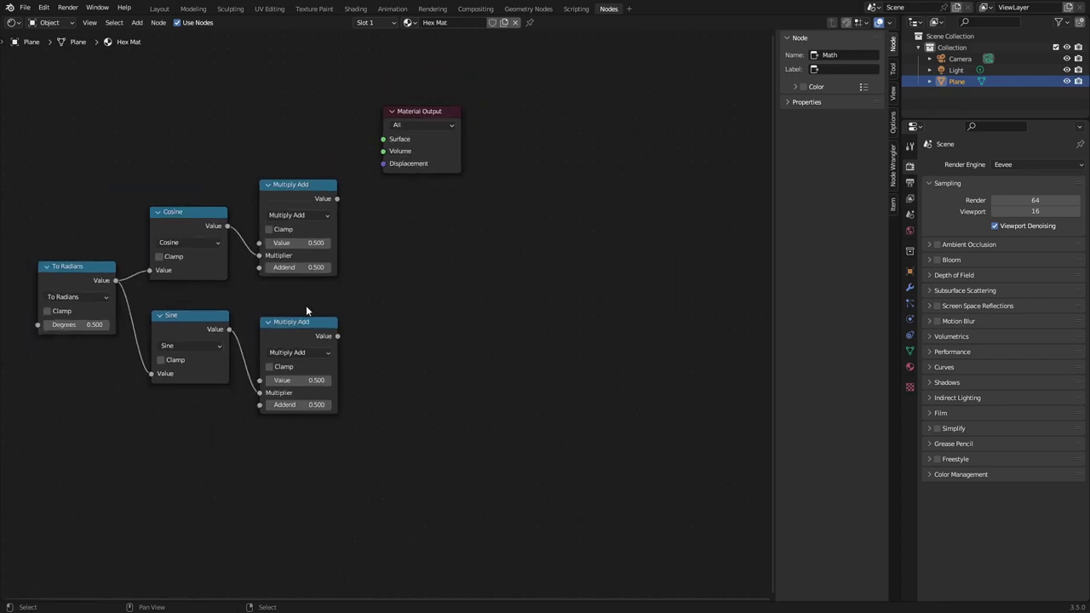
key(shift)
Add a Combine XYZ node, with the upper Multiply Add as X and the lower as Y.
key(shift+a)
click(392, 310)
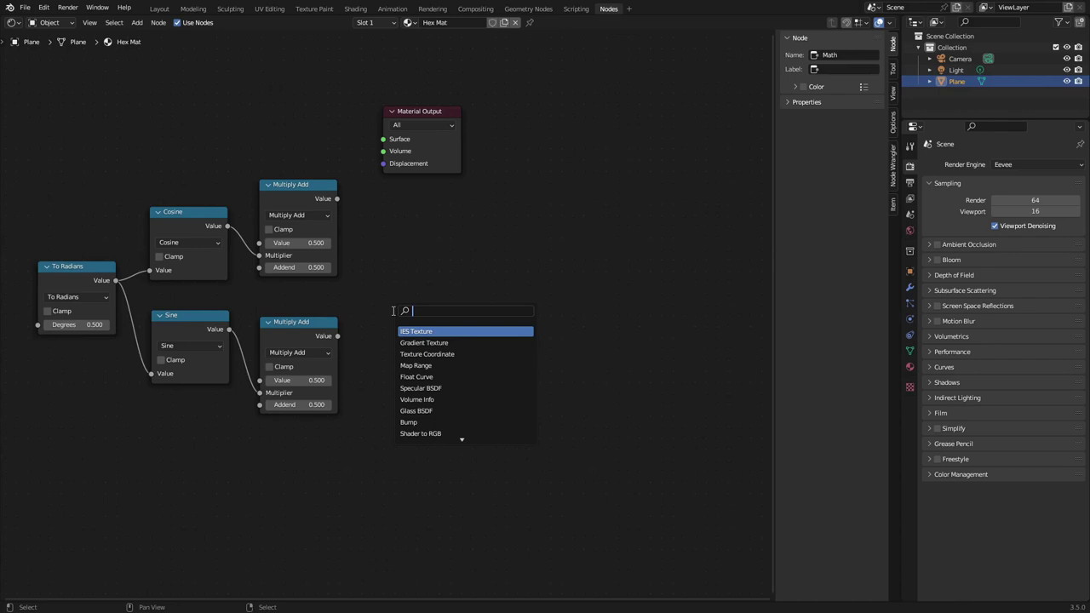
text(comb)
key(Return)
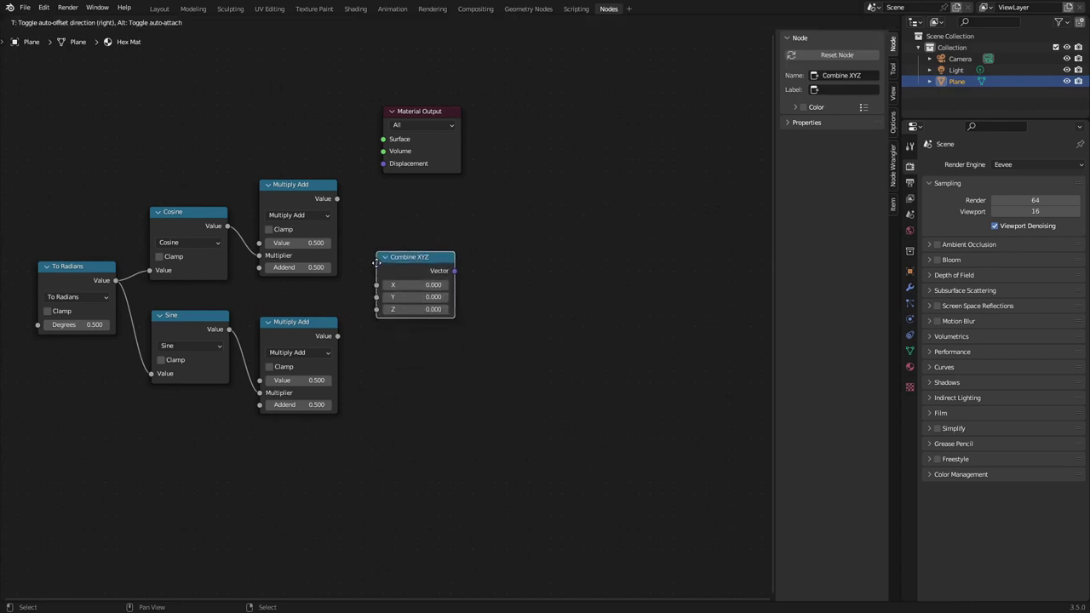
click(376, 262)
drag(338, 199, 376, 288)
drag(337, 336, 377, 297)
Tidy the layout by aligning both Multiply Add nodes and the Combine XYZ node.
drag(420, 265, 400, 268)
scroll(418, 281, down, 2)
scroll(370, 303, up, 4)
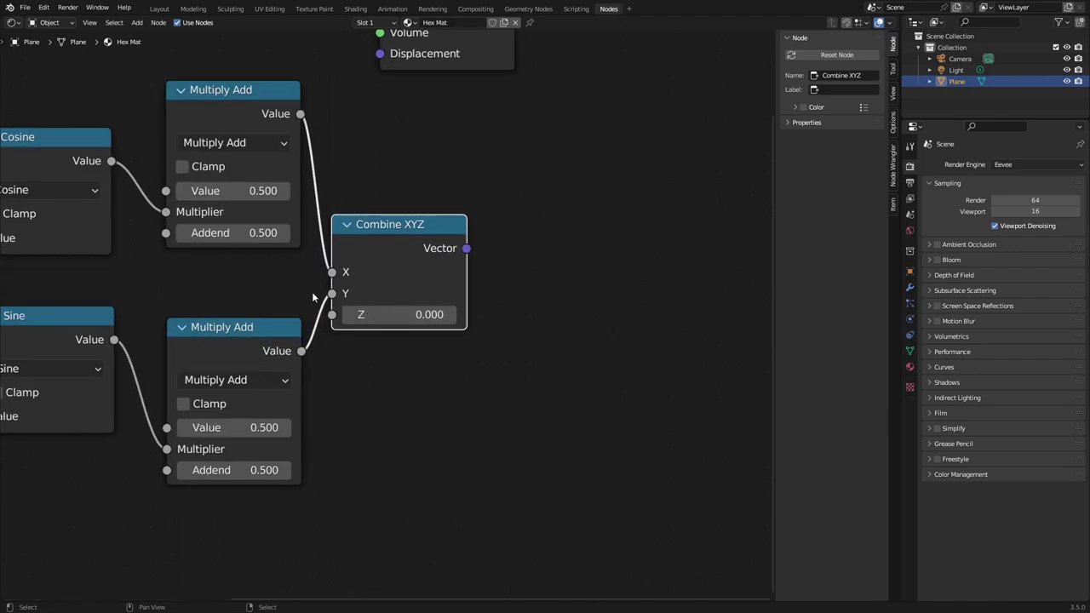
drag(244, 103, 247, 106)
click(248, 329)
mouse_move(248, 329)
mouse_down()
mouse_move(247, 298)
mouse_move(254, 308)
mouse_up()
click(407, 298)
scroll(407, 302, down, 2)
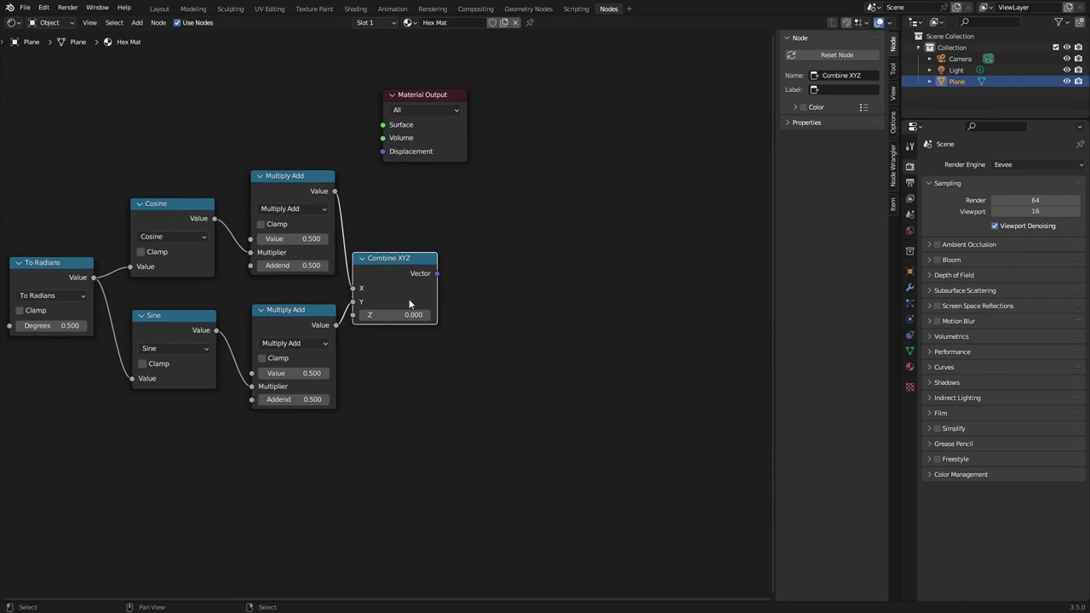
scroll(402, 299, down, 2)
middle_drag(311, 316, 355, 366)
Box-select all six point-calculation nodes.
scroll(187, 360, up, 3)
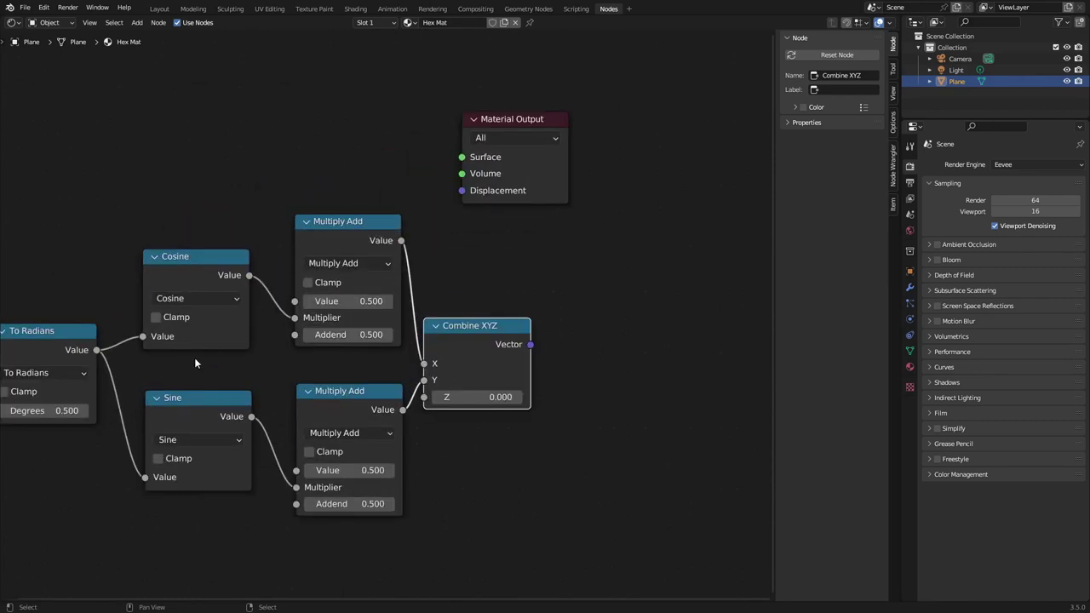
ctrl+scroll(175, 375, up, 5)
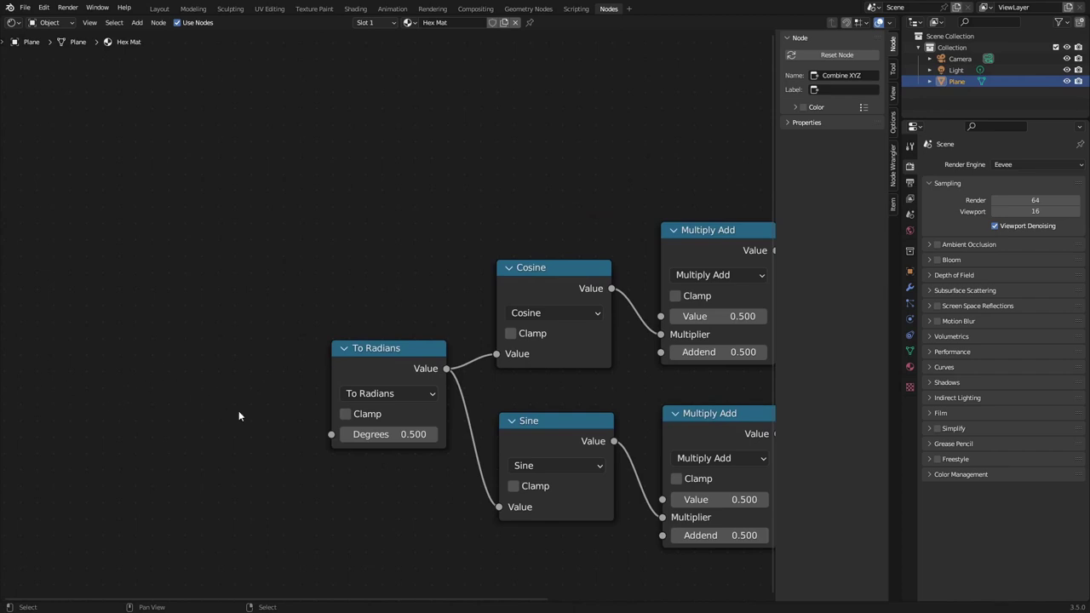
scroll(290, 332, down, 3)
drag(286, 300, 618, 448)
Group the nodes and add a Degrees input feeding To Radians, moved to the top.
key(ctrl+g)
scroll(339, 475, up, 3)
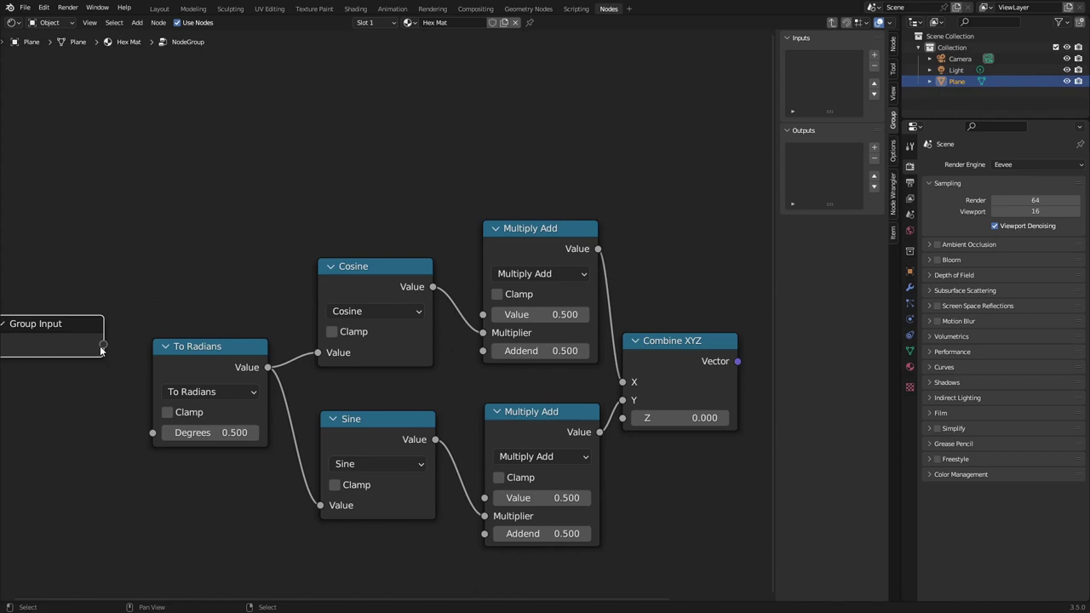
click(874, 55)
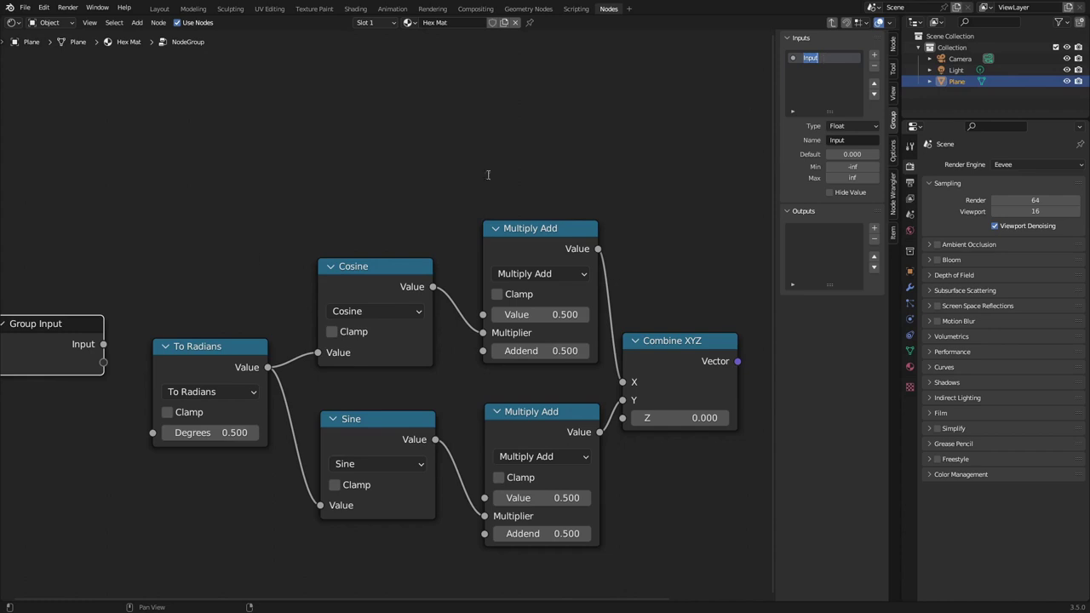
drag(103, 364, 157, 436)
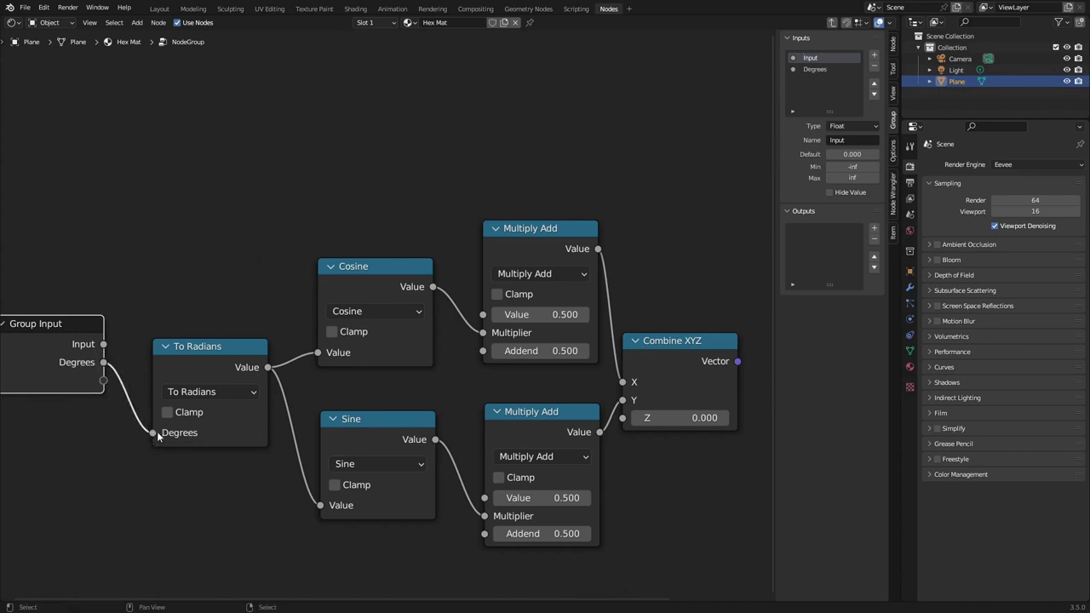
click(830, 69)
click(874, 88)
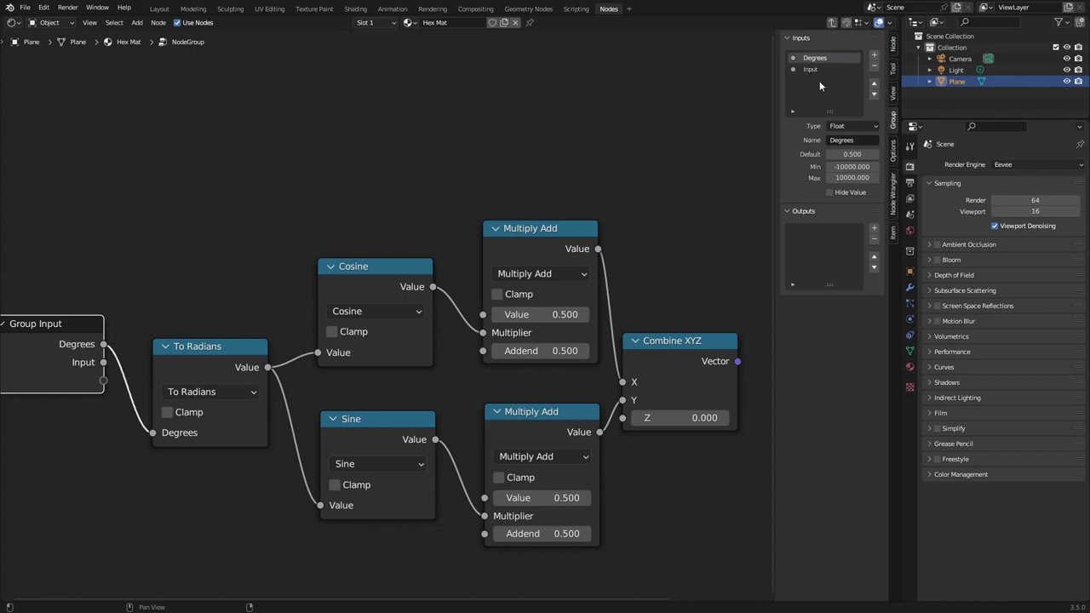
Add group inputs named Size, Offset X and Offset Y.
double_click(810, 72)
text(Size)
key(Return)
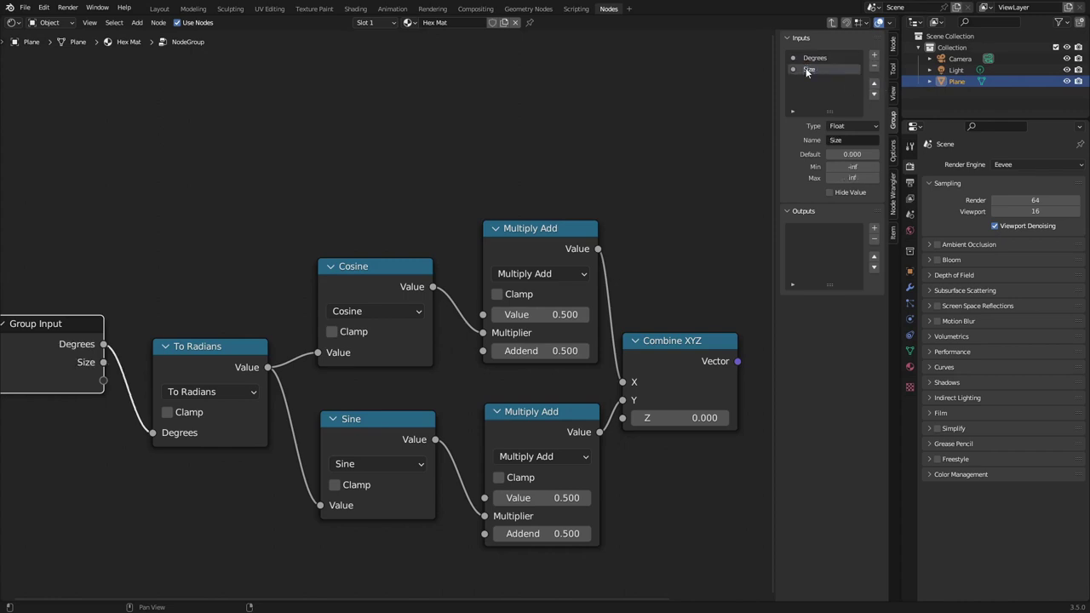
click(874, 54)
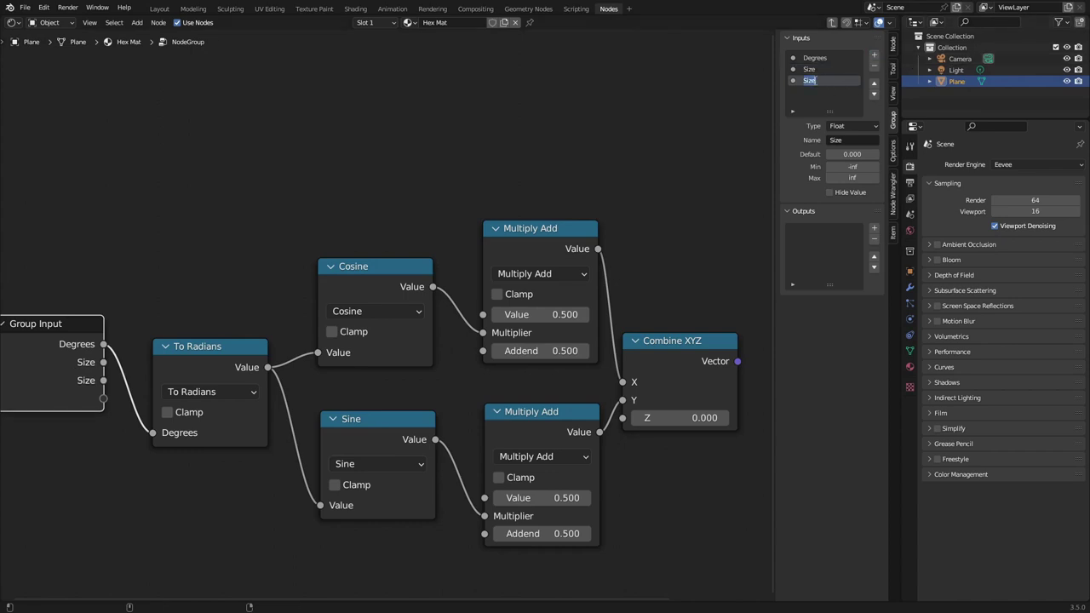
text(Offset X)
key(Return)
click(874, 55)
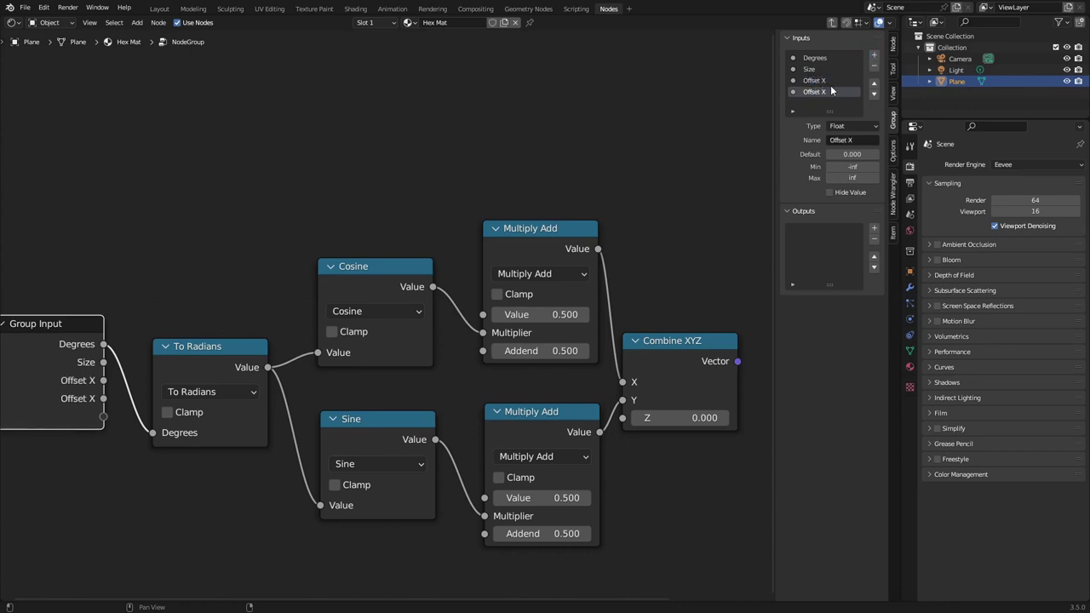
double_click(828, 91)
key(BackSpace)
key(BackSpace)
text(Y)
key(Return)
Try a minimum of 0 on Offset Y, undo it, and review each input's settings.
click(856, 167)
text(0)
key(Return)
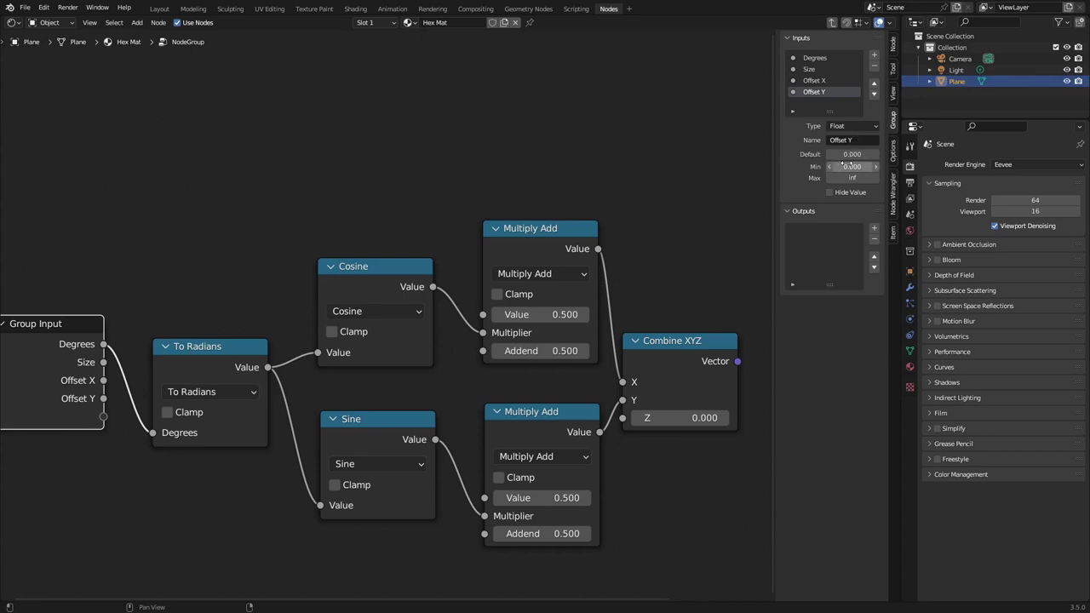
key(ctrl+z)
click(833, 80)
click(828, 70)
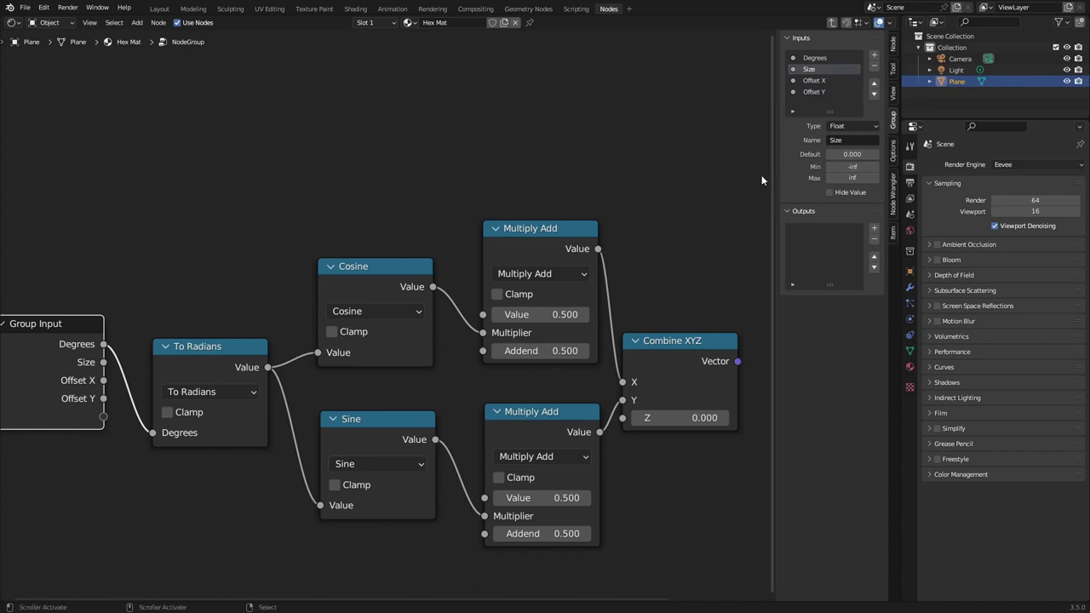
click(830, 58)
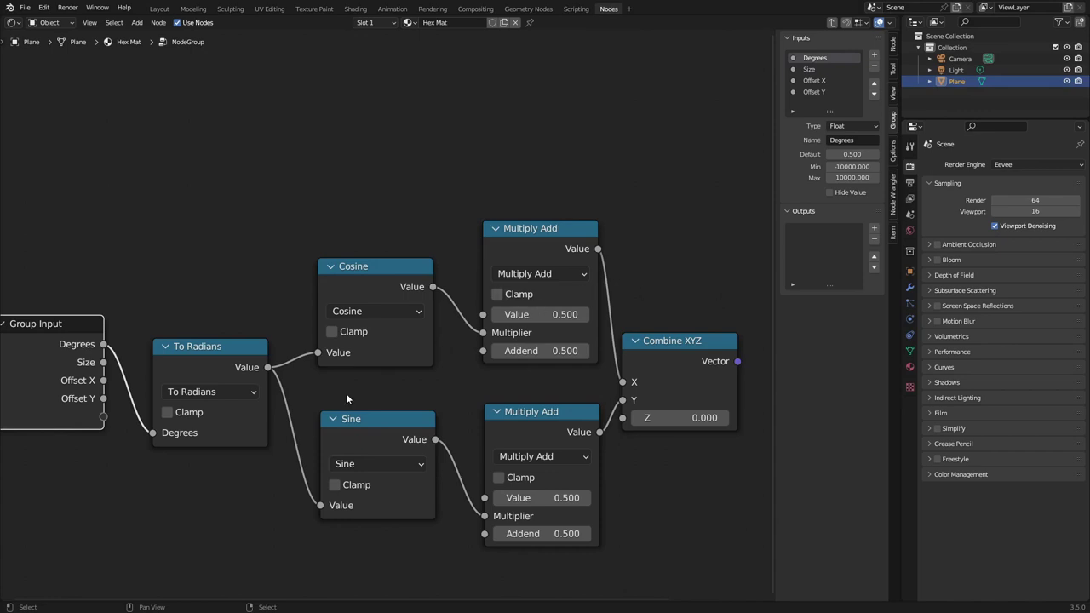
Wire Size into both Multiply Add Values, and Offset X and Offset Y into their Addends.
scroll(232, 496, down, 2)
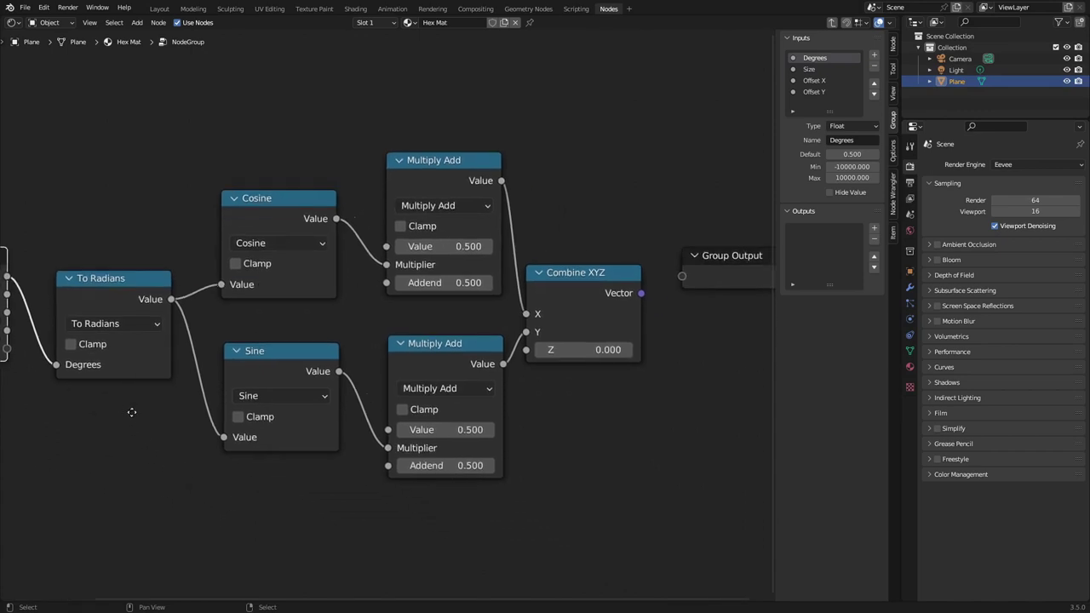
scroll(129, 409, up, 1)
scroll(205, 453, down, 1)
scroll(159, 462, up, 2)
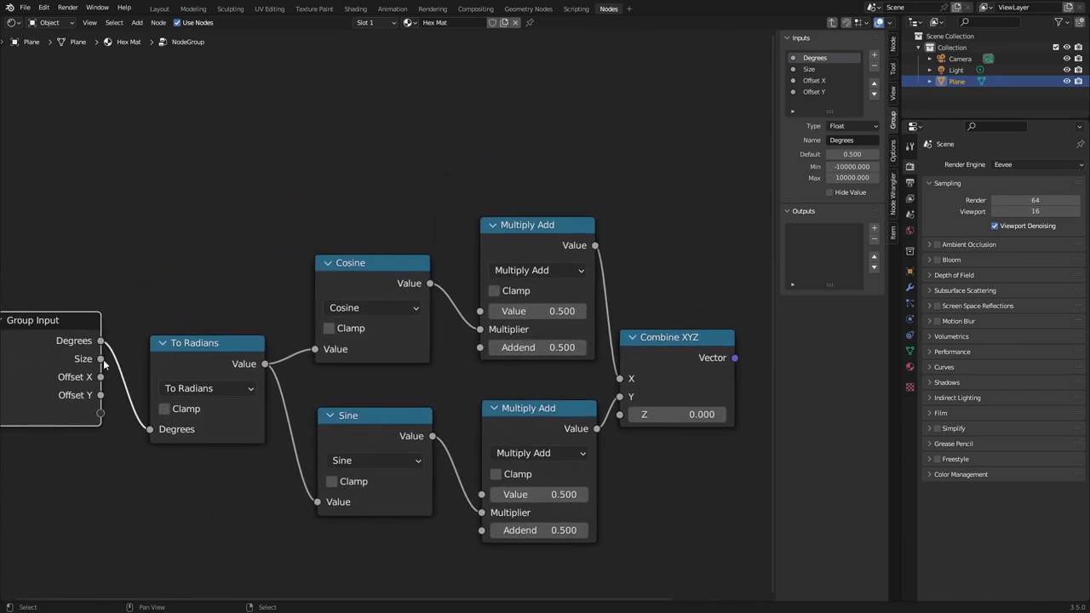
drag(103, 360, 481, 347)
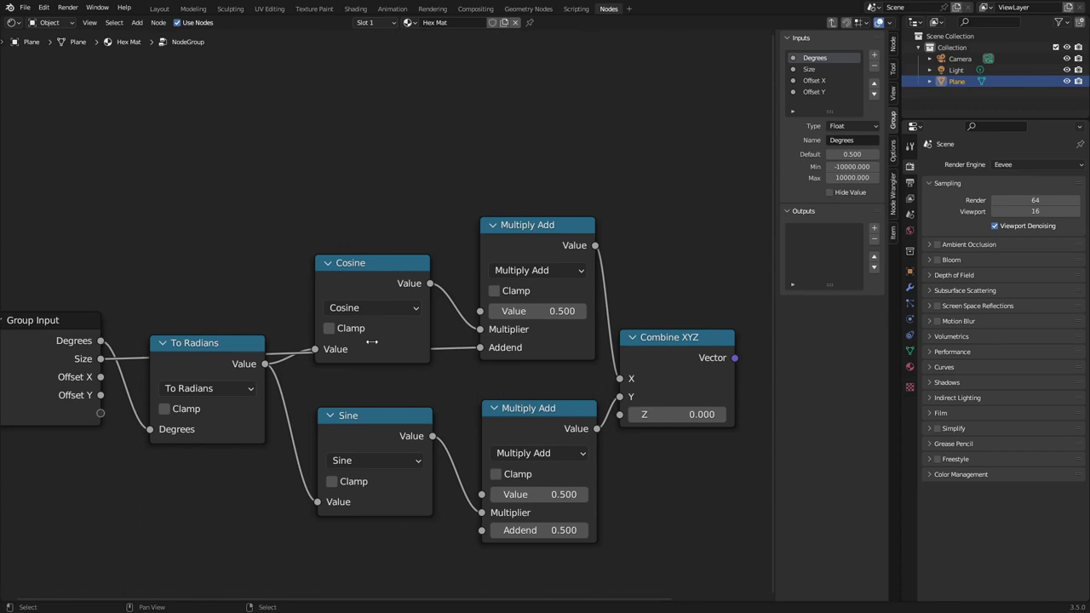
drag(481, 349, 490, 312)
drag(100, 359, 482, 495)
drag(101, 378, 494, 349)
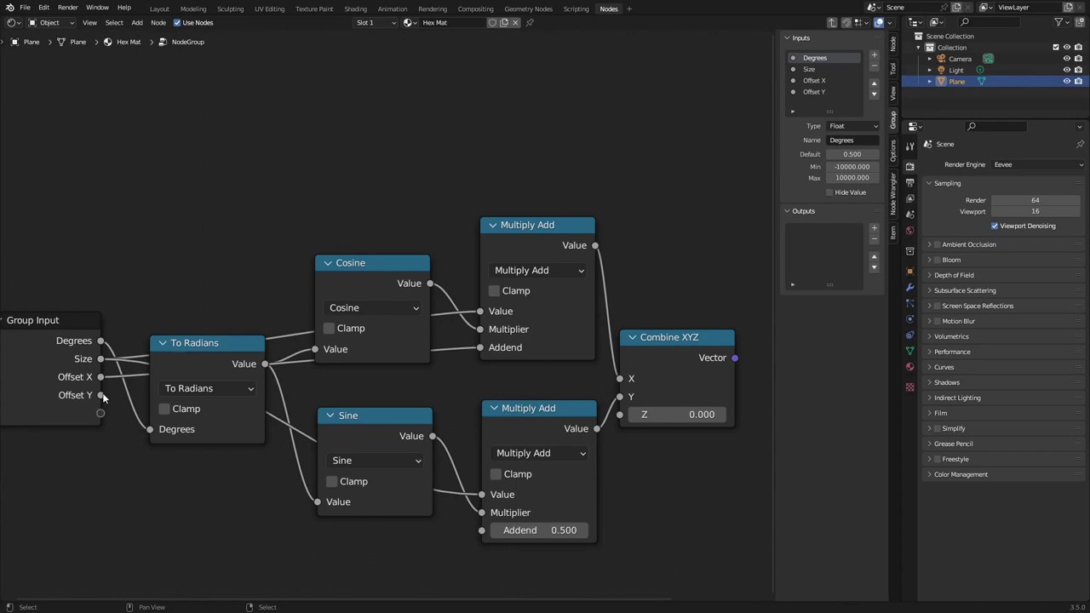
drag(102, 394, 488, 531)
Tidy the Sine, Cosine and Multiply Add nodes, and link the Combine XYZ vector to Group Output.
scroll(641, 453, down, 4)
middle_drag(606, 443, 246, 411)
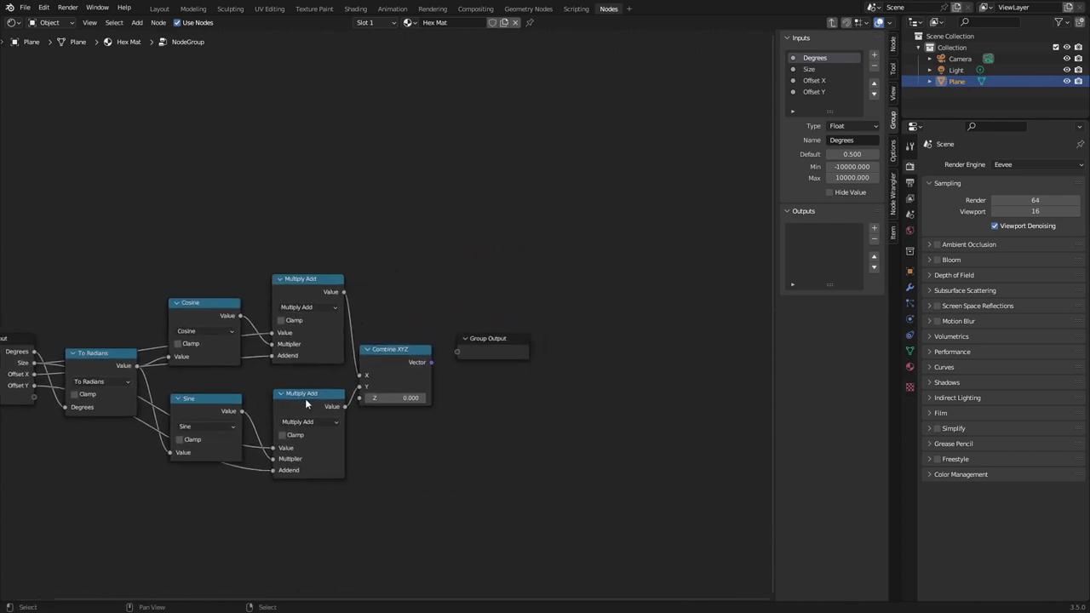
drag(314, 404, 308, 397)
click(214, 402)
drag(213, 399, 214, 393)
drag(204, 317, 208, 328)
scroll(451, 401, down, 1)
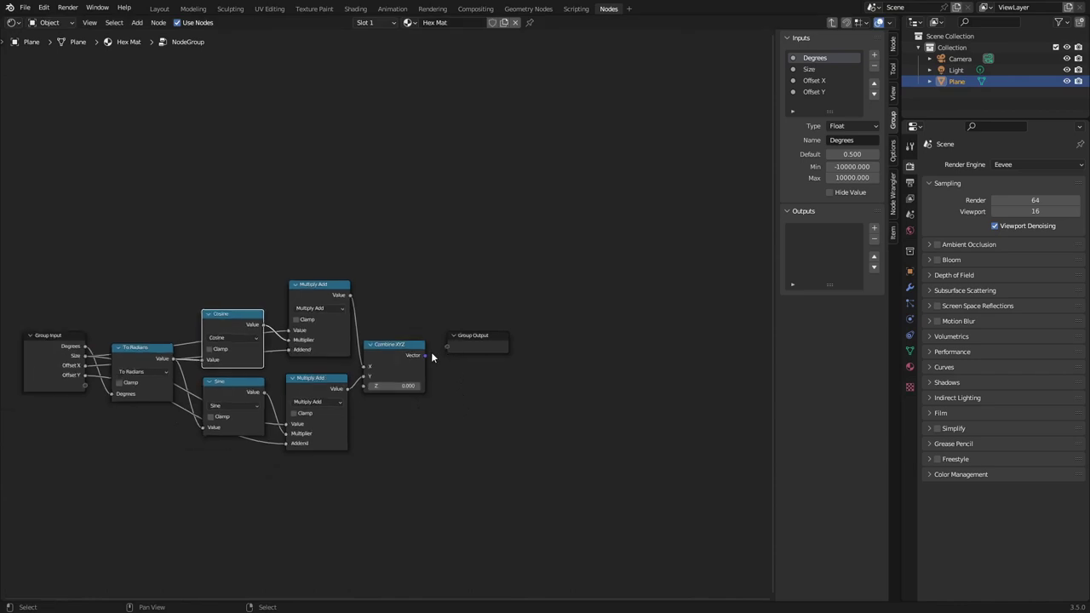
mouse_move(431, 356)
mouse_down()
mouse_move(462, 342)
mouse_move(450, 347)
mouse_up()
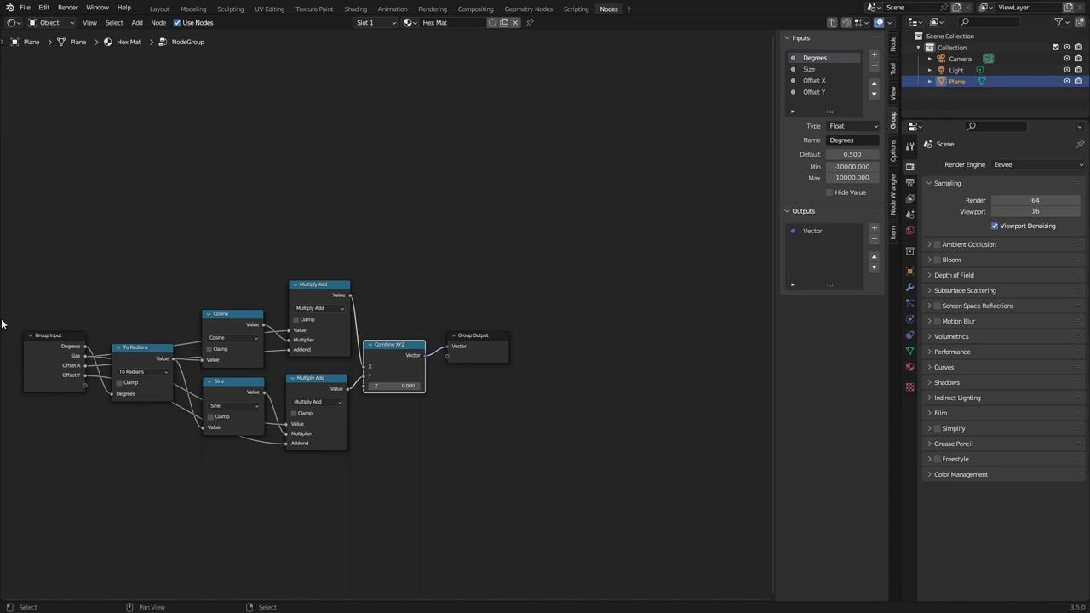
Rename the group's Vector output to Hex Point and move Group Output nearer Combine XYZ.
key(Home)
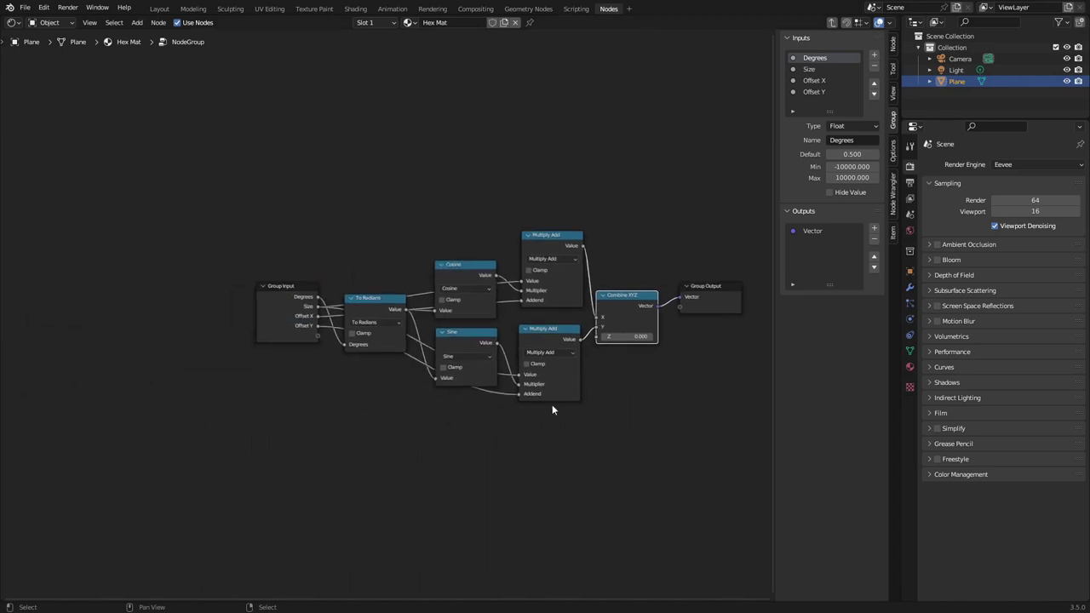
click(805, 230)
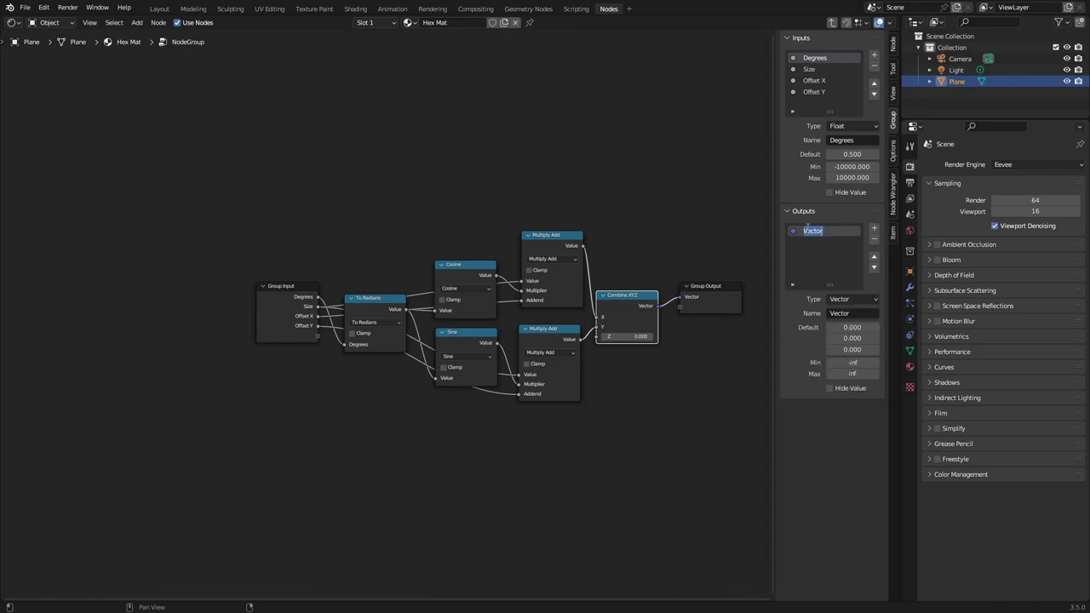
text(Hex Point)
key(Return)
click(714, 310)
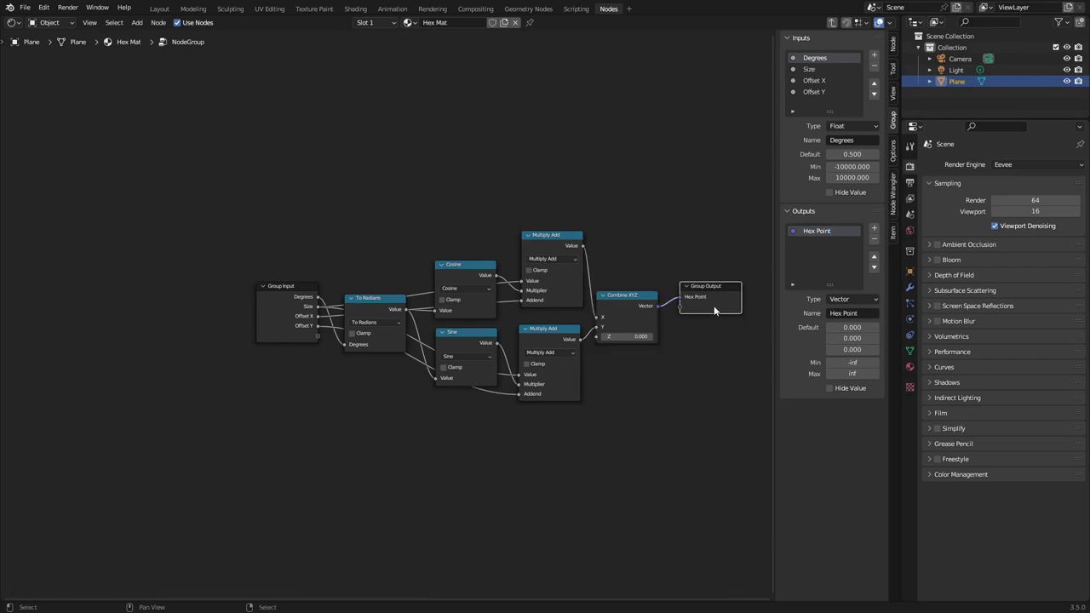
drag(713, 310, 694, 329)
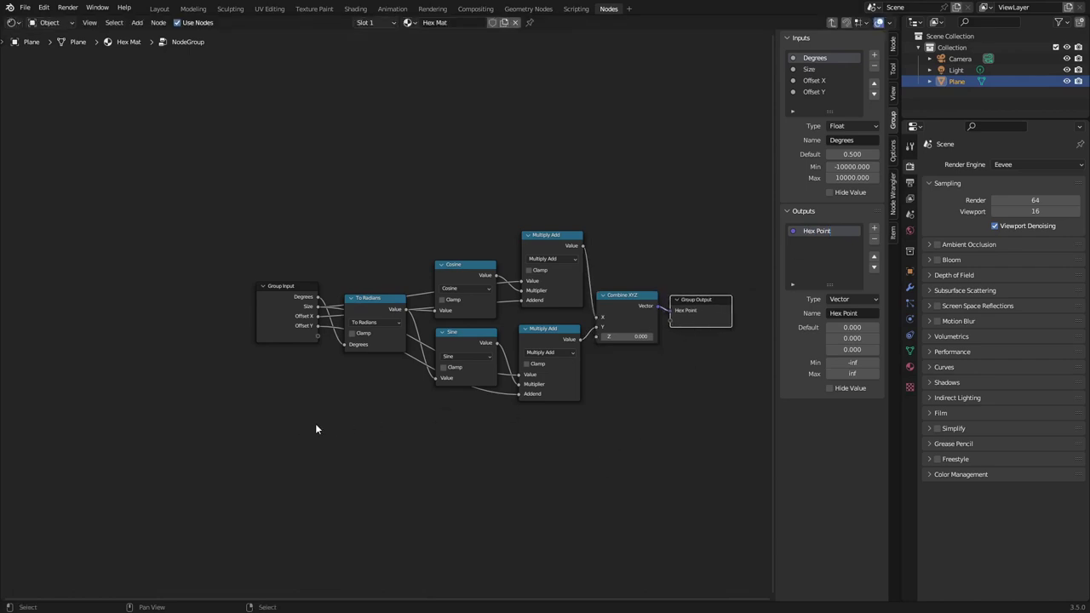
Exit the node group back to the Hex Mat material tree.
scroll(316, 430, up, 1)
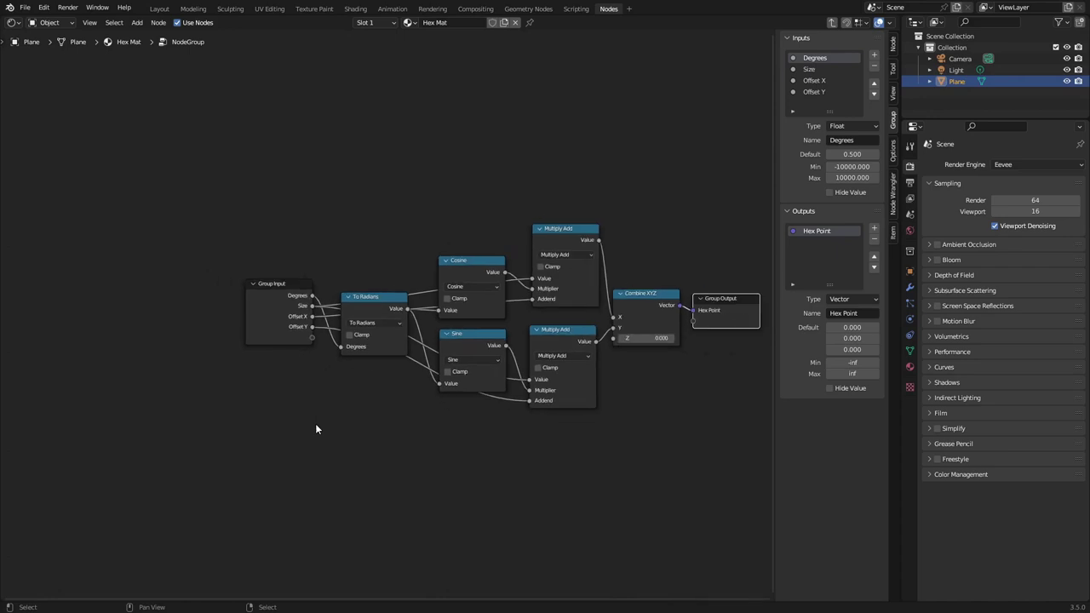
middle_drag(498, 428, 419, 425)
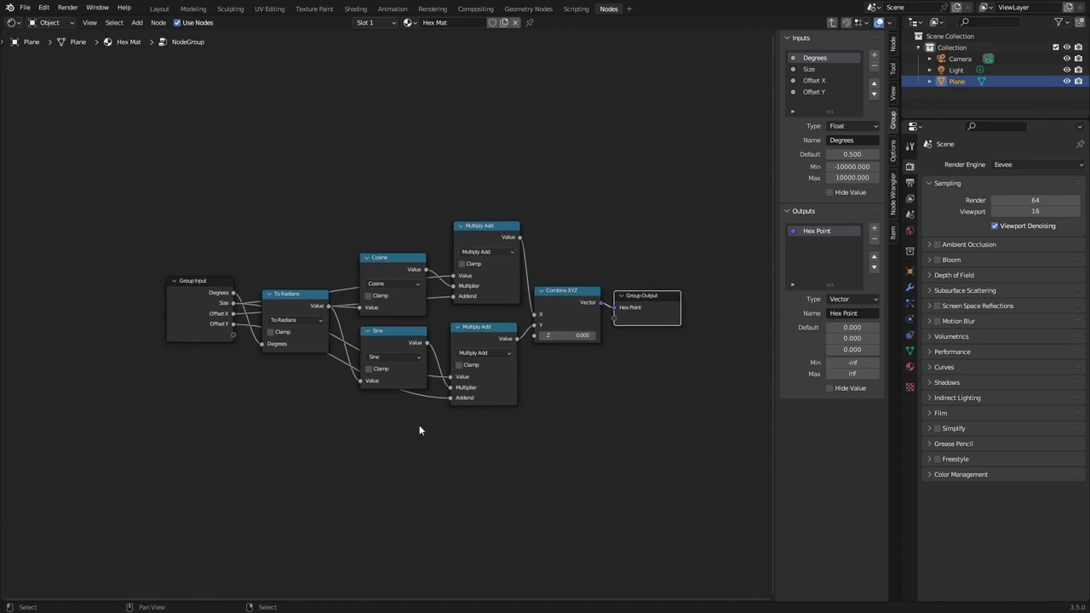
key(Tab)
scroll(419, 432, up, 2)
Name the node group Hex Point, protect it with a fake user, and reposition its node.
middle_drag(540, 311, 298, 323)
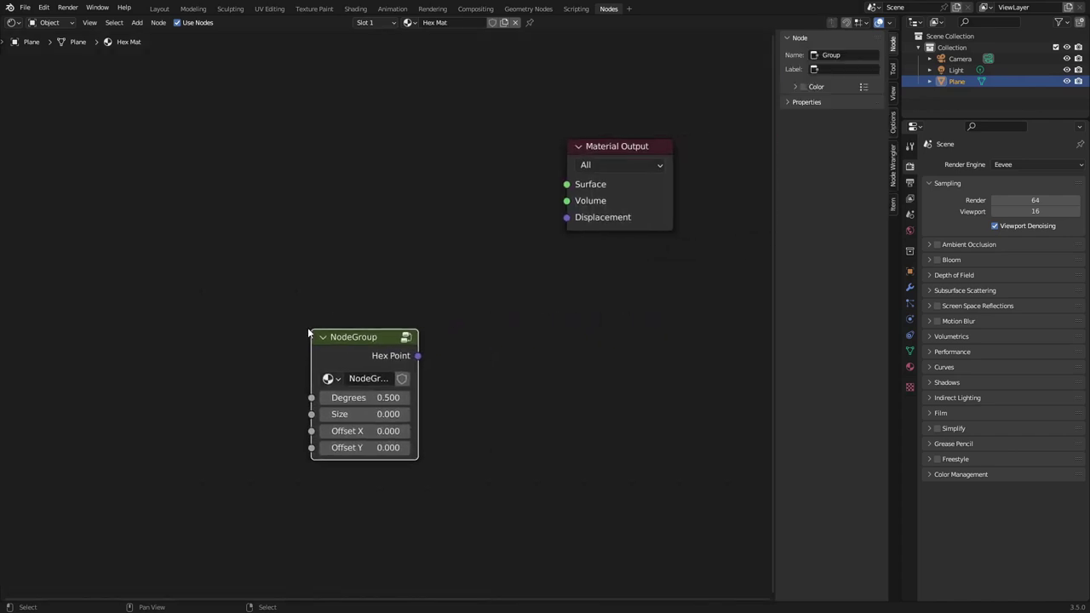
click(369, 378)
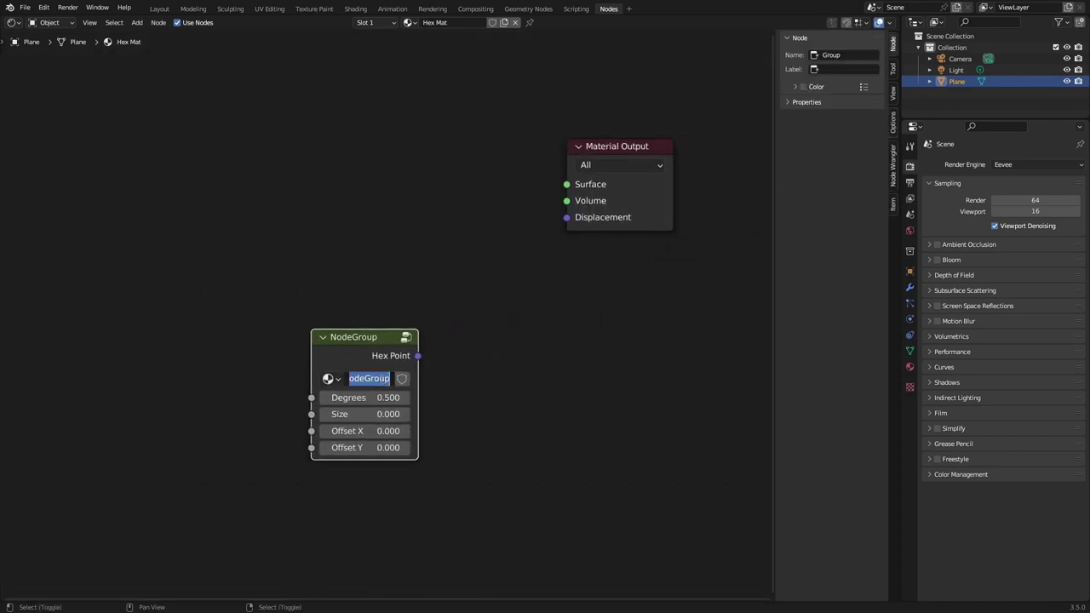
text(Hex Point)
key(Return)
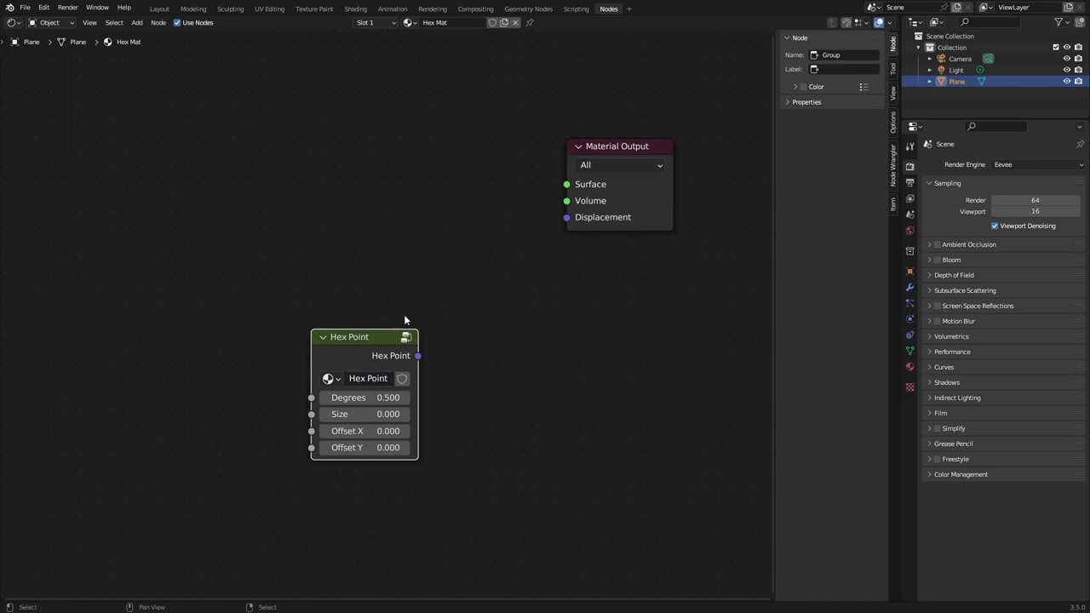
click(402, 378)
drag(383, 340, 168, 128)
ctrl+middle_drag(171, 132, 504, 348)
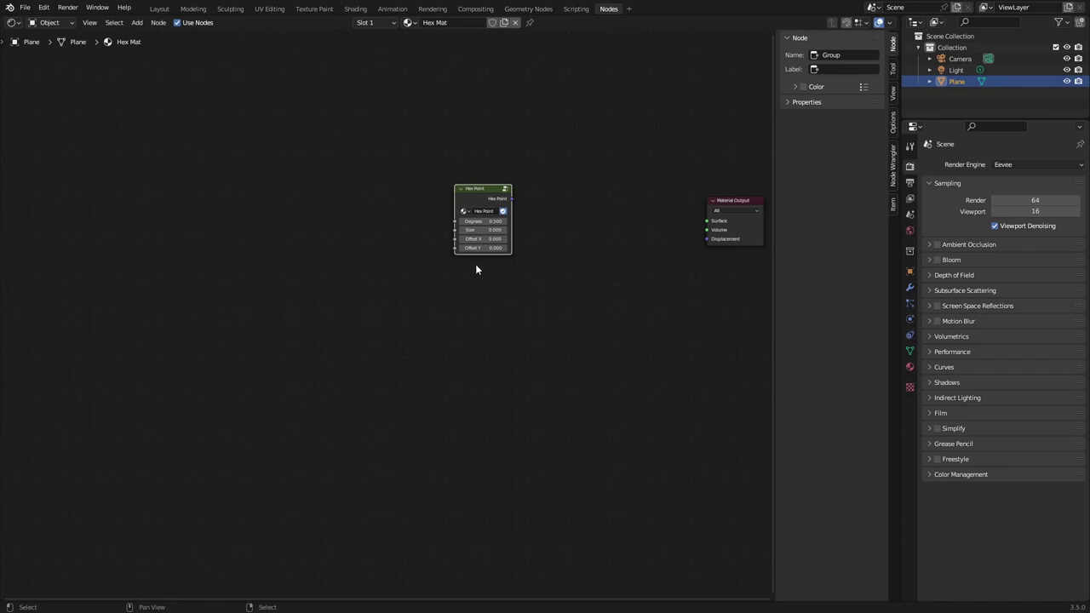
Duplicate the Hex Point node with Shift+D until six copies stand in one vertical column.
key(shift+d)
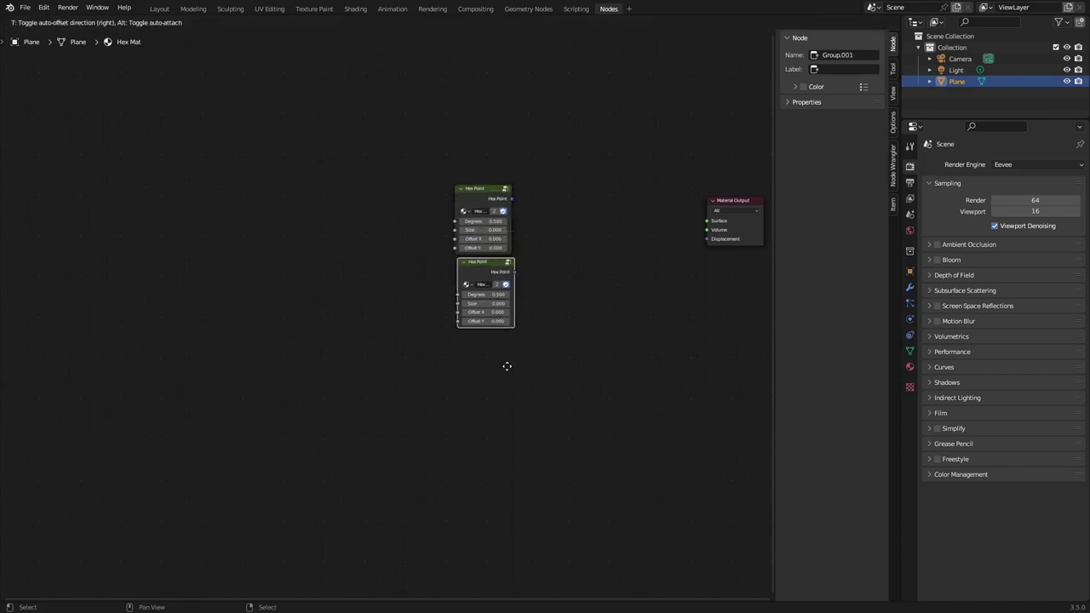
click(501, 363)
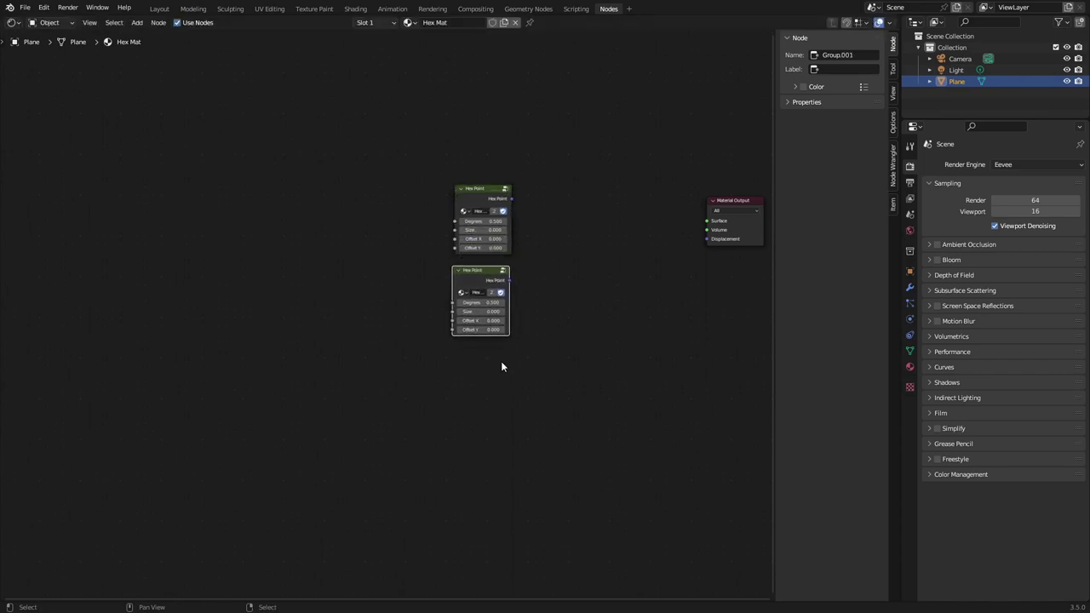
shift+click(477, 196)
key(shift+d)
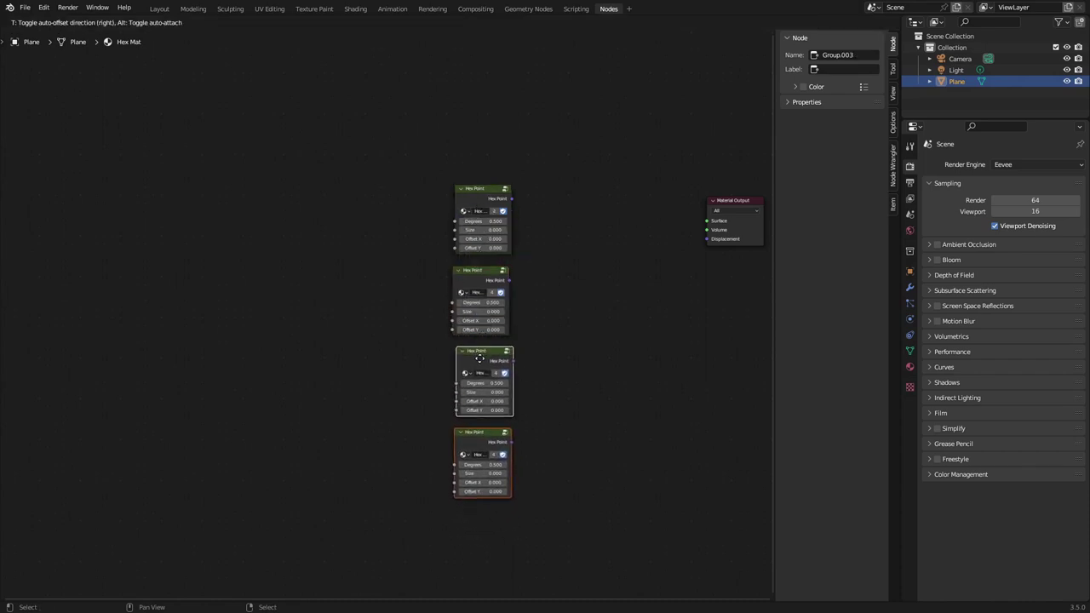
click(481, 374)
middle_drag(553, 392, 515, 226)
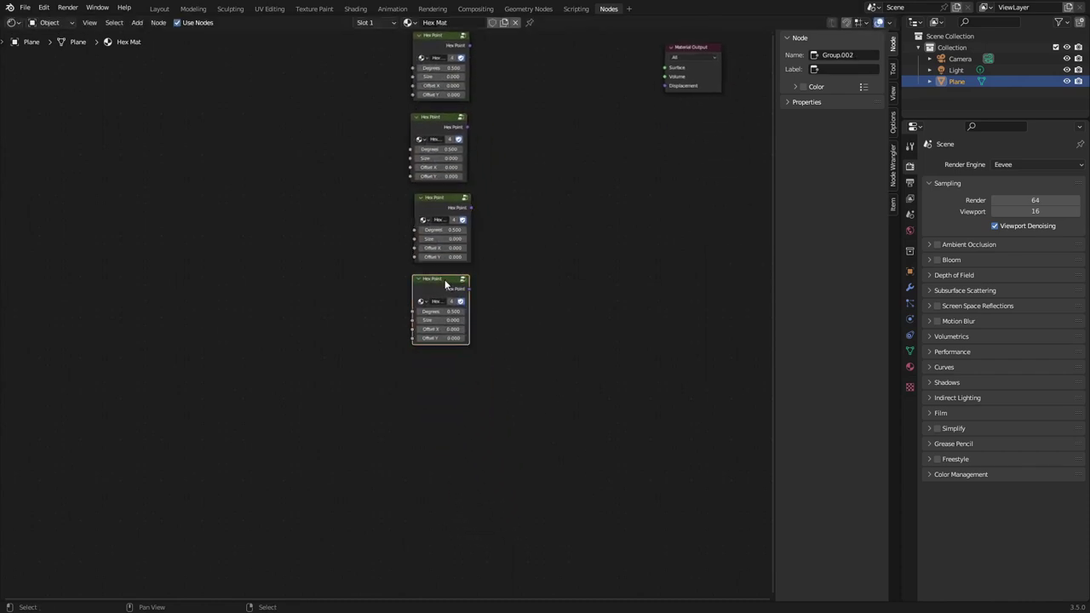
click(448, 281)
key(shift+d)
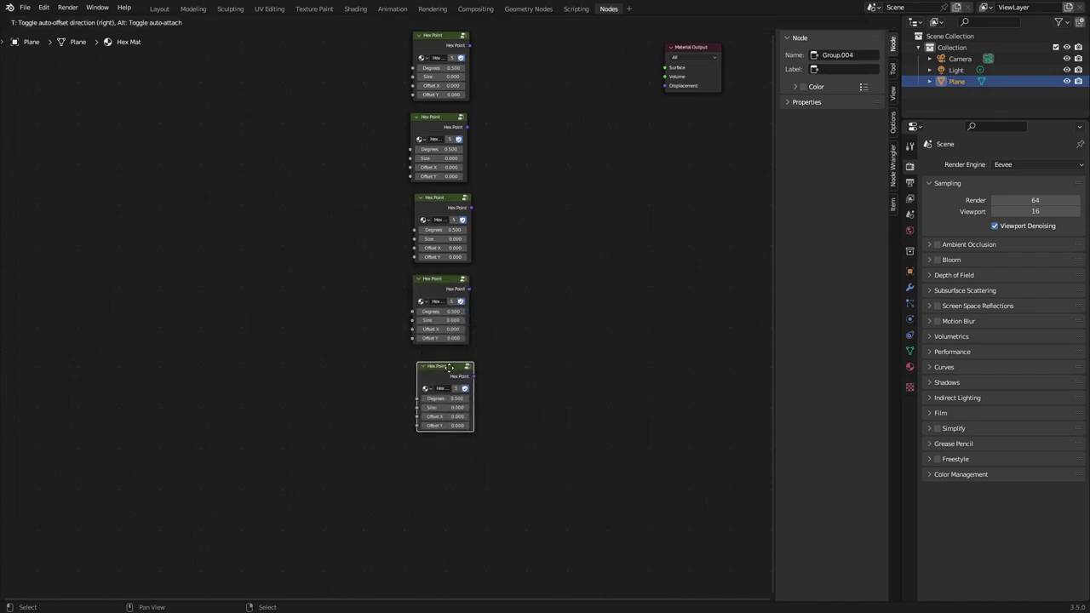
click(453, 383)
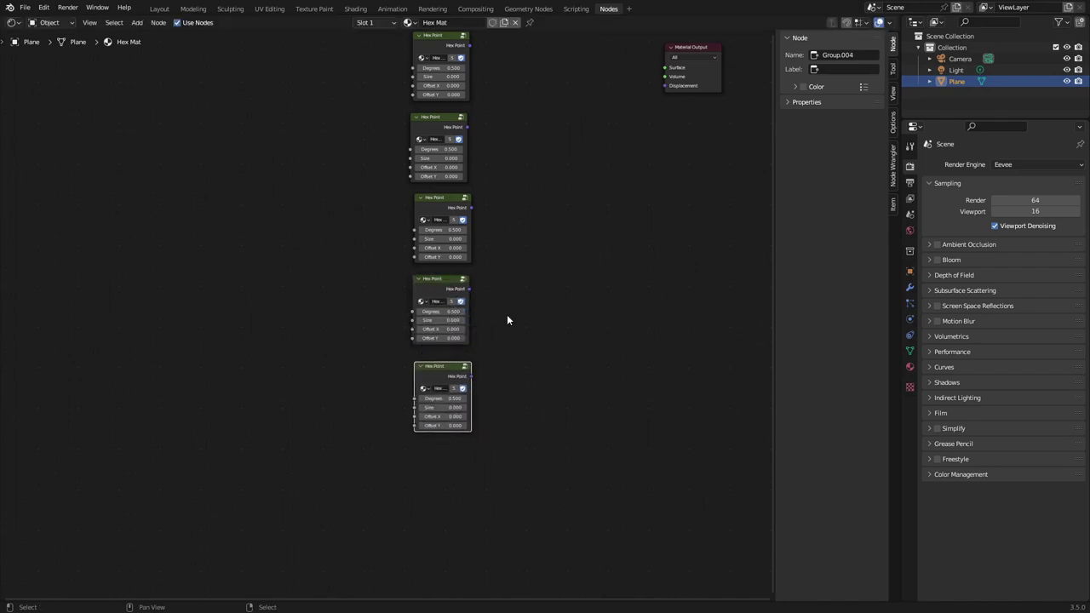
scroll(502, 311, down, 2)
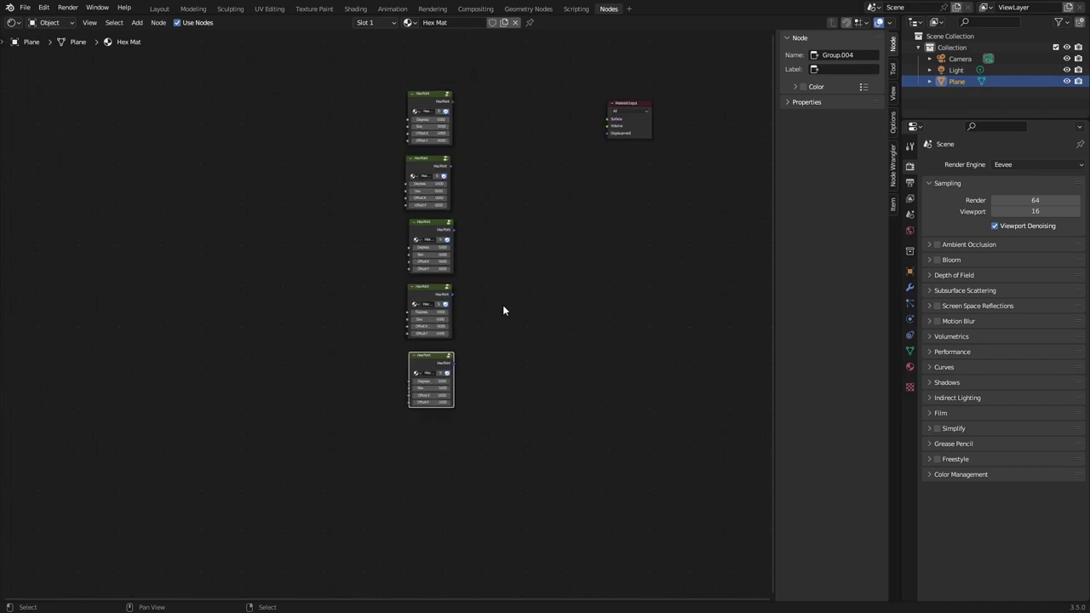
key(shift+d)
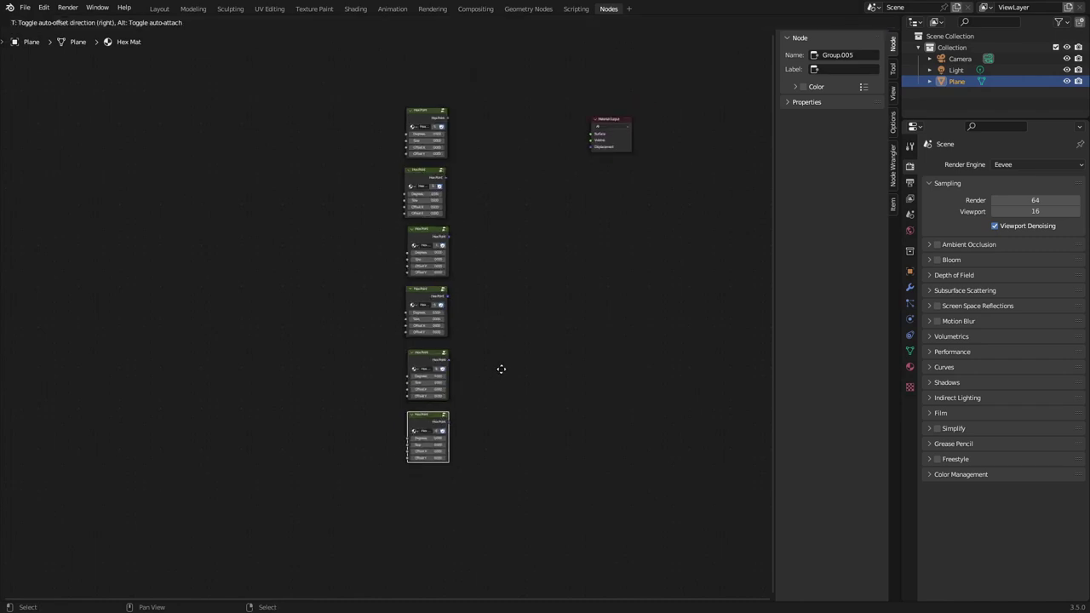
click(500, 367)
scroll(474, 246, up, 3)
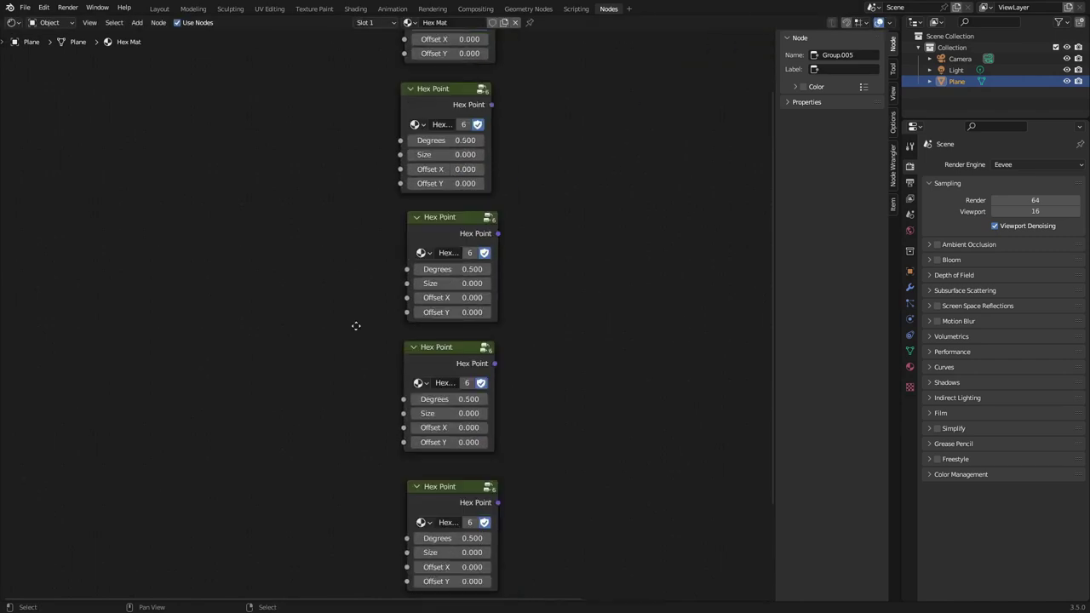
scroll(357, 328, up, 2)
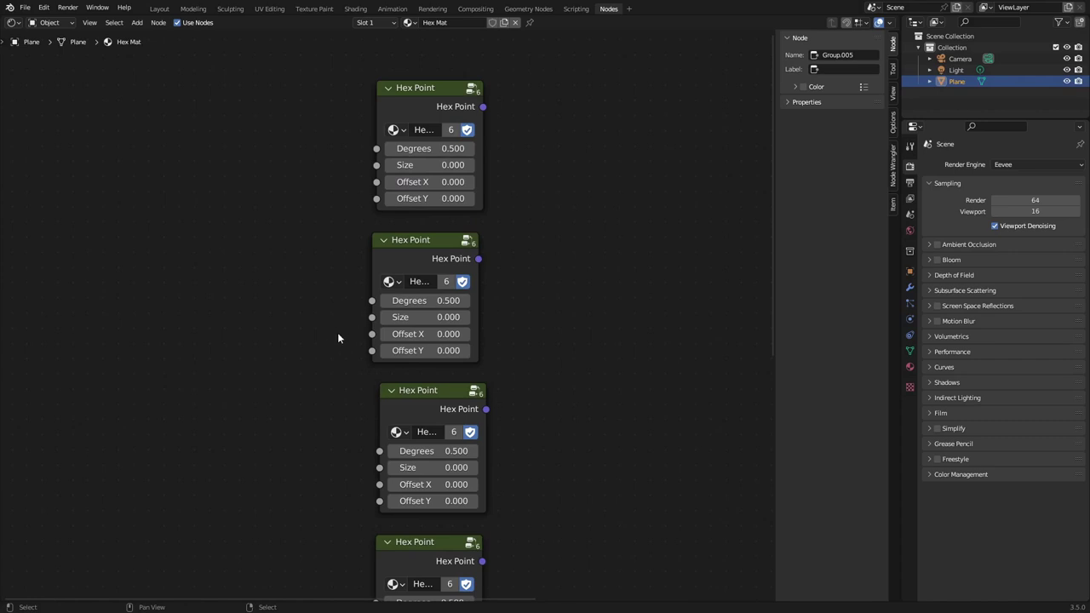
scroll(338, 339, up, 2)
scroll(338, 338, down, 1)
scroll(428, 222, up, 1)
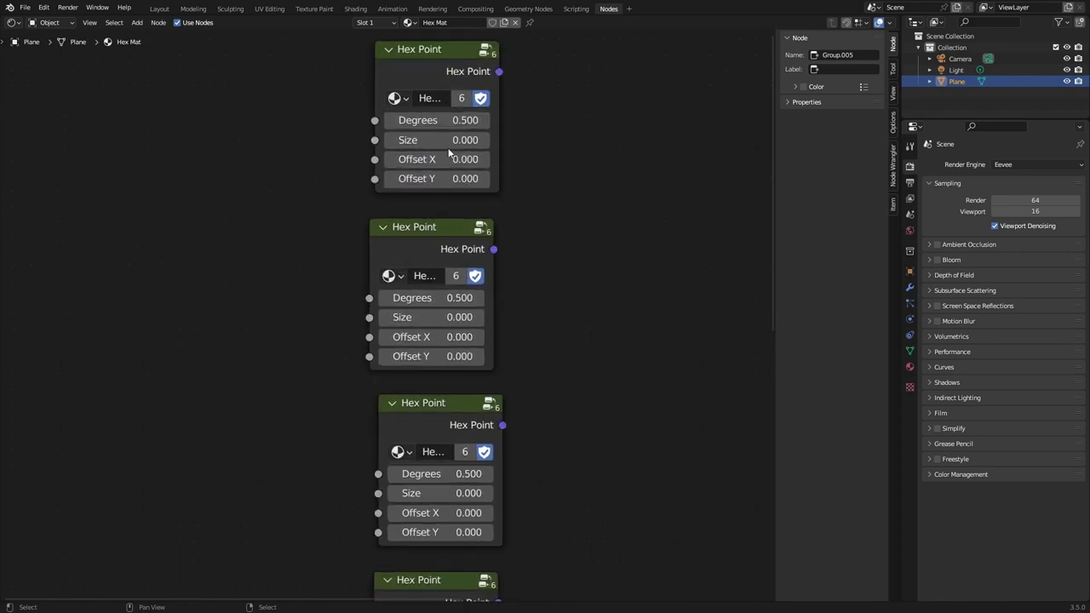
Set Degrees to 0, 60, 120 and 180 on the top four Hex Point nodes.
click(444, 120)
text(0)
key(Return)
click(449, 298)
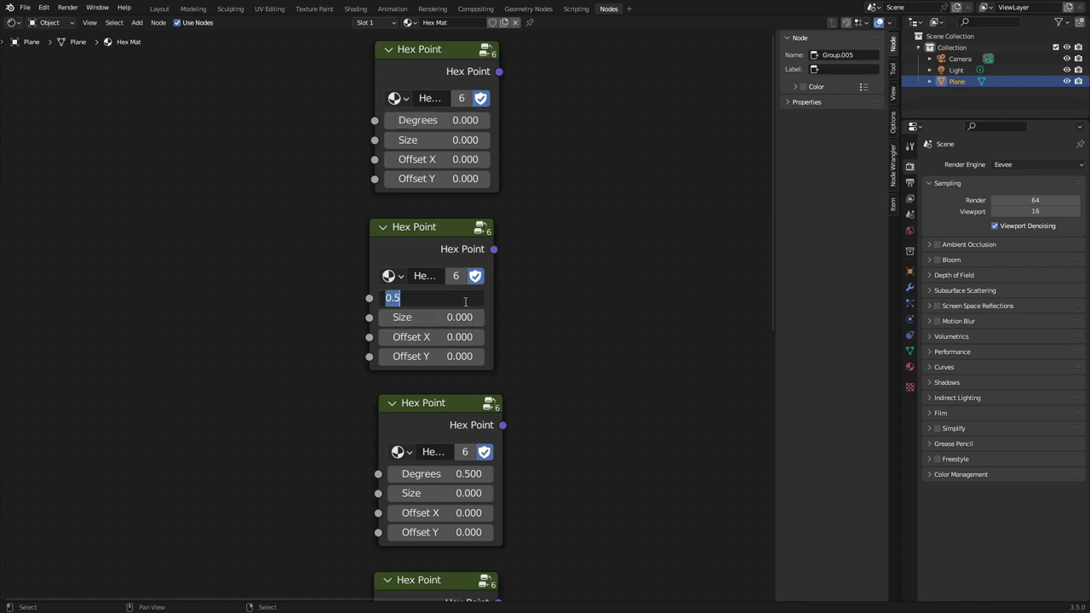
text(60)
key(Return)
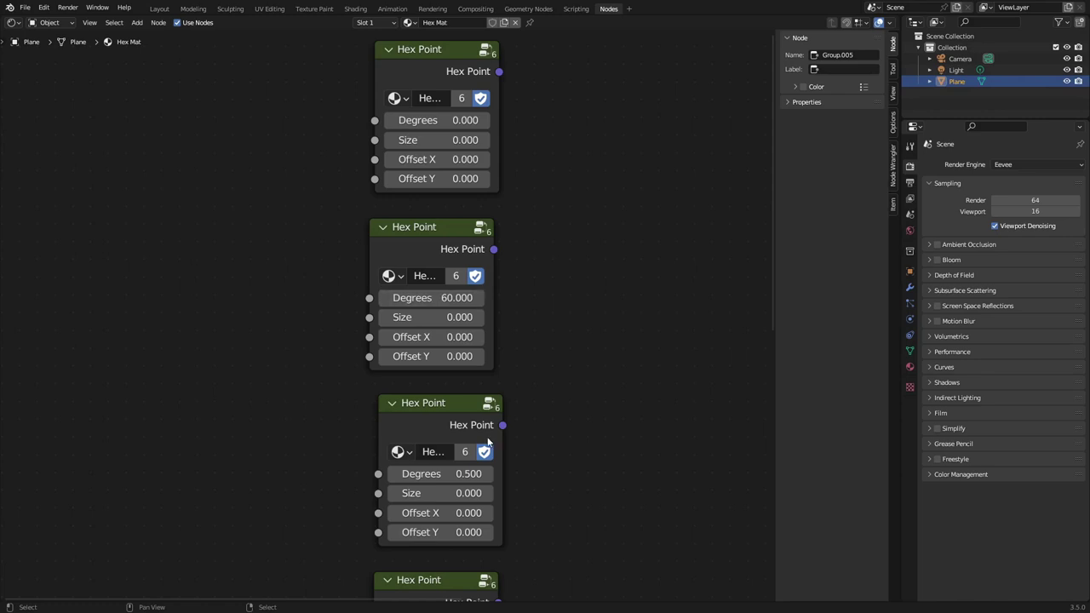
click(471, 473)
text(120)
key(Return)
scroll(512, 513, down, 2)
click(432, 563)
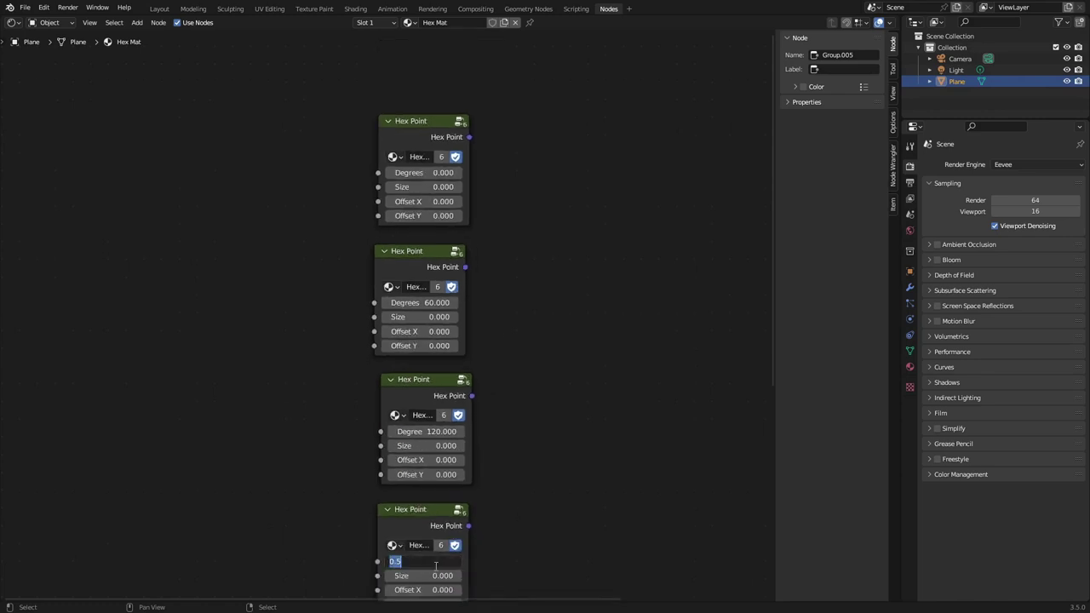
text(180)
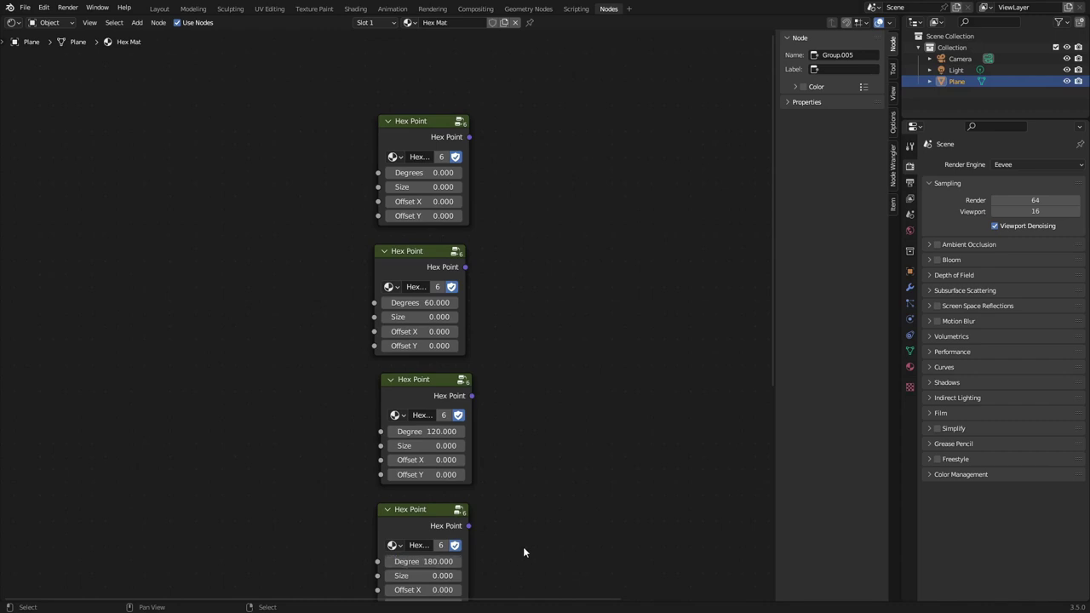
Set Degrees to 240 on the fifth node and 300 on the bottom node.
middle_drag(523, 552, 515, 298)
click(434, 478)
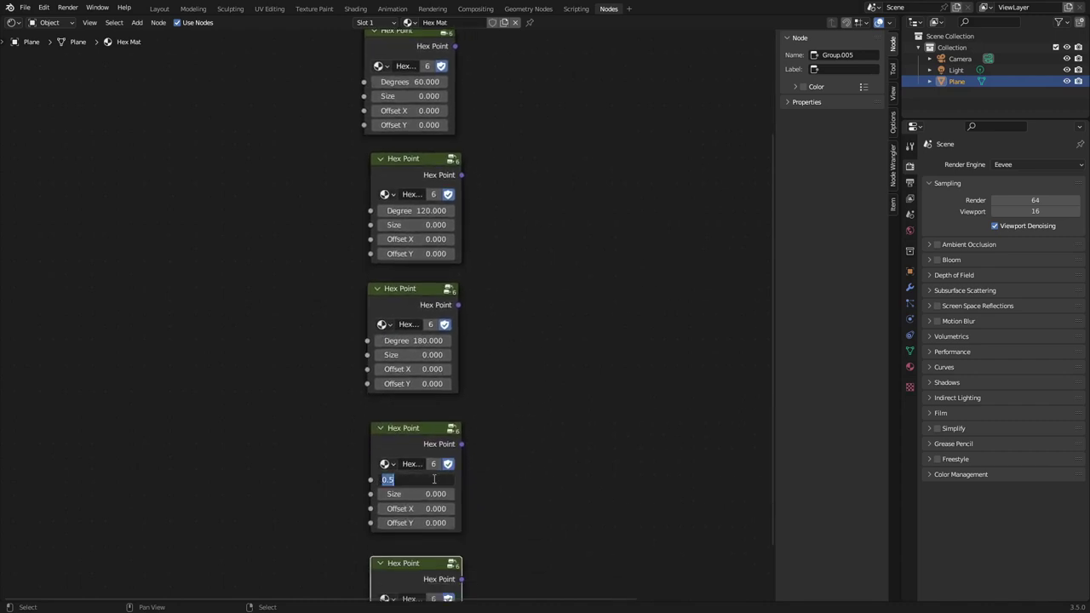
text(240)
key(Return)
middle_drag(519, 511, 442, 469)
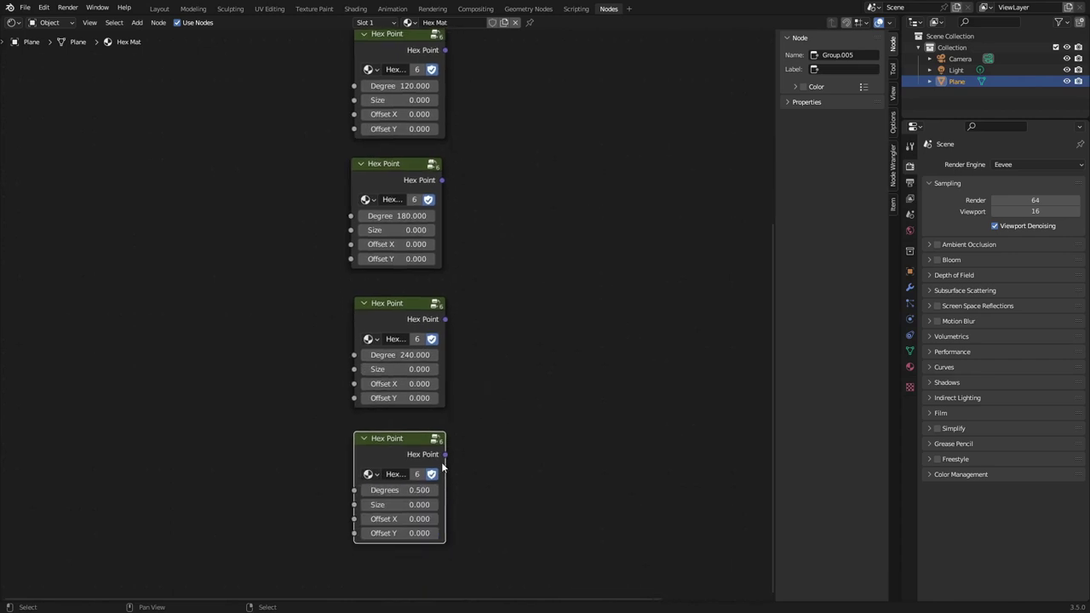
double_click(416, 489)
text(300)
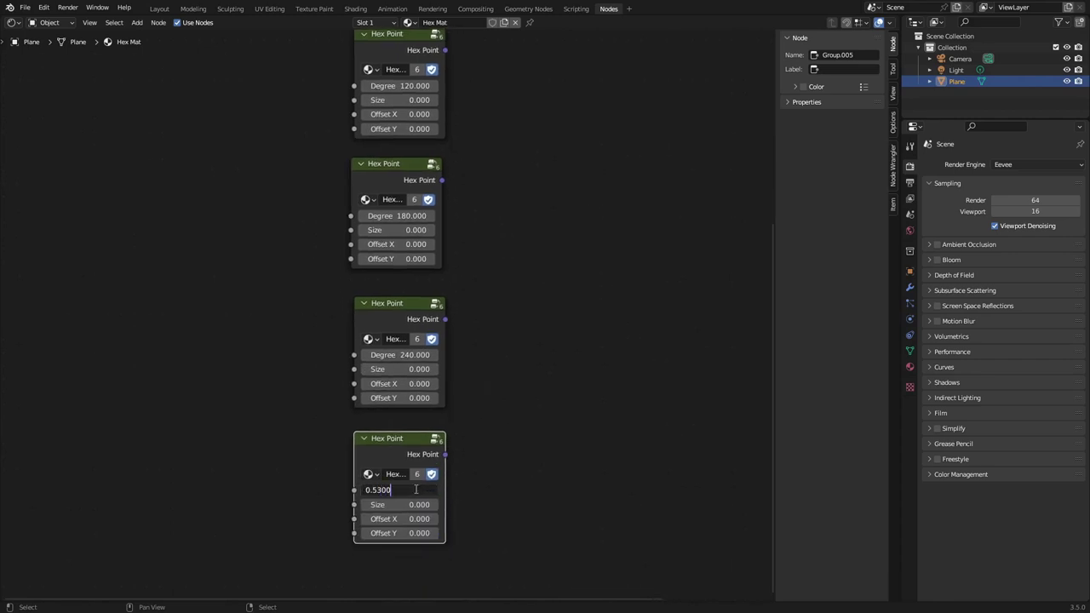
key(BackSpace)
key(BackSpace)
key(BackSpace)
key(BackSpace)
key(BackSpace)
key(BackSpace)
text(300)
key(Return)
Select and frame the whole Hex Point column beside Material Output, then deselect it.
scroll(518, 385, down, 3)
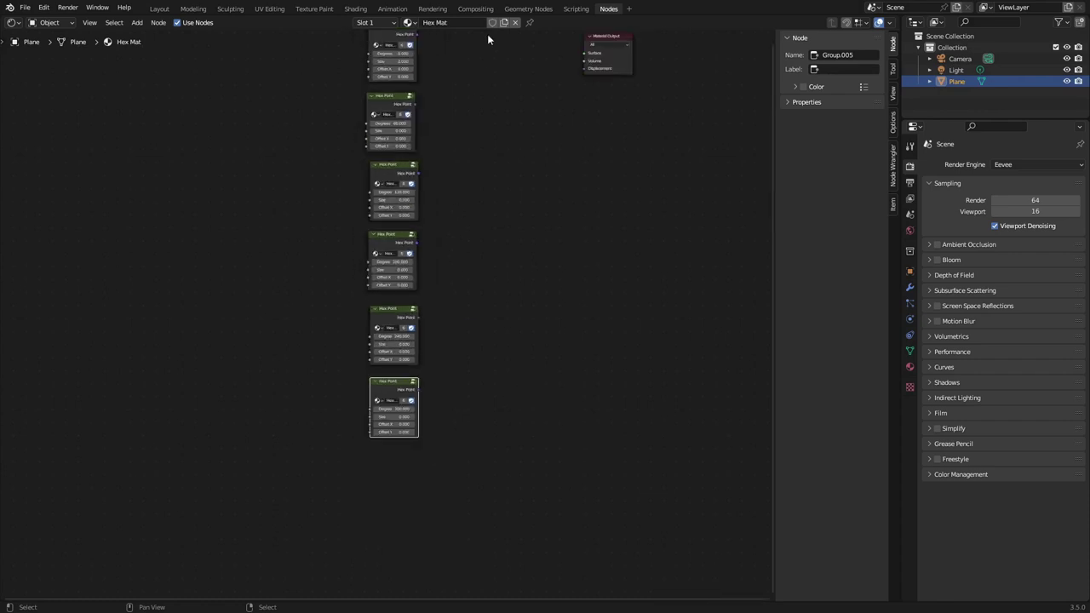
middle_drag(487, 34, 477, 188)
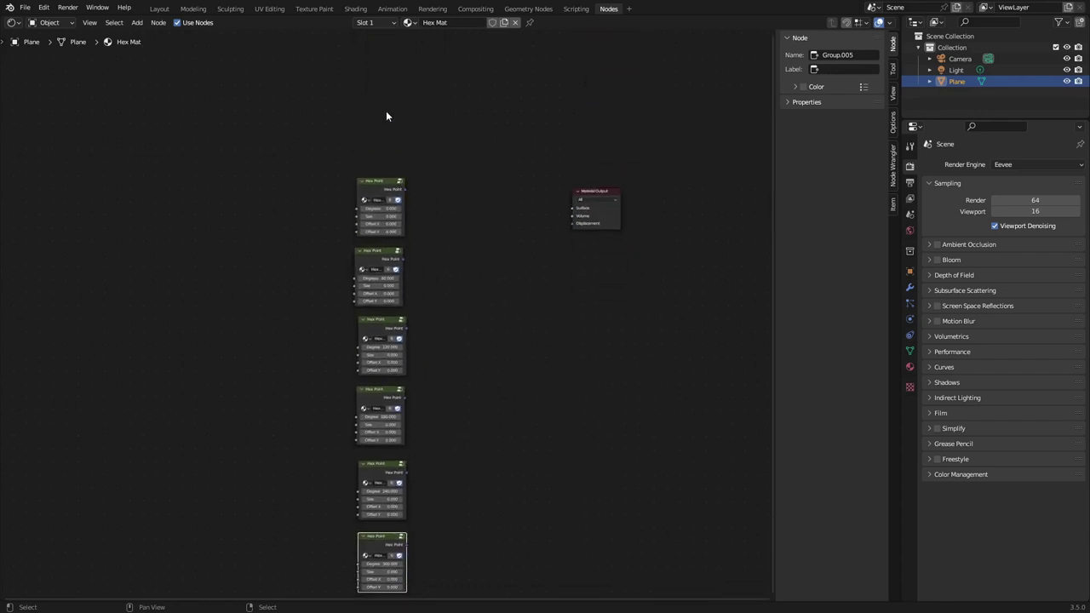
drag(386, 112, 373, 547)
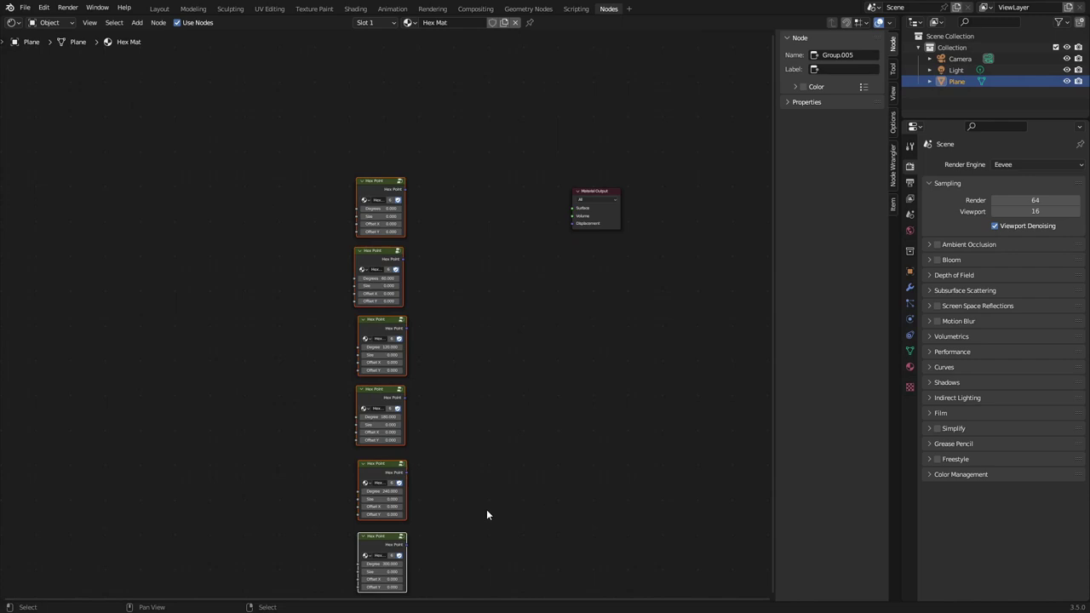
scroll(482, 485, up, 2)
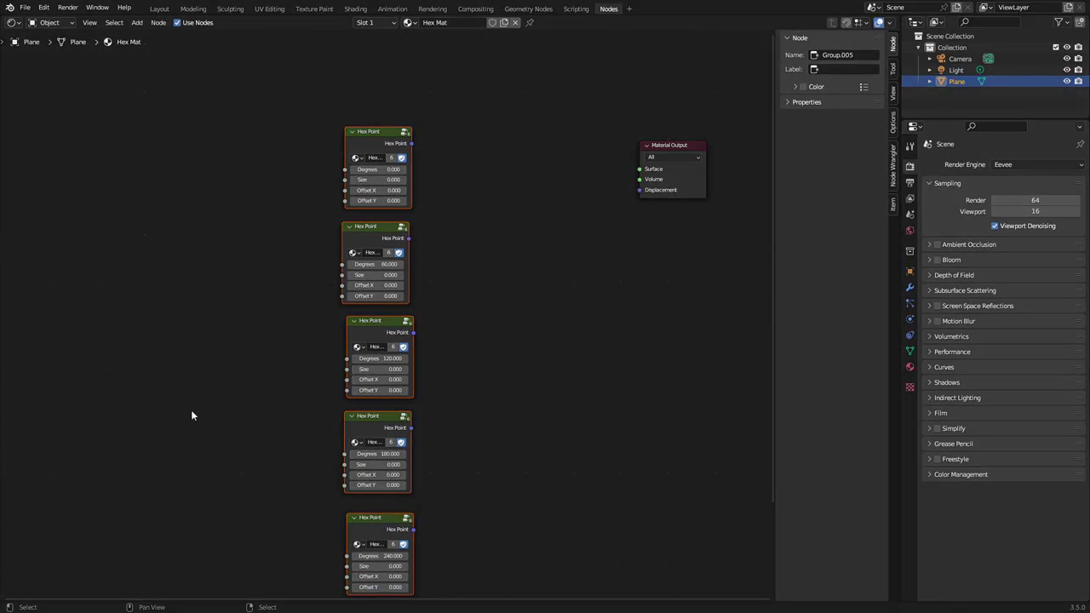
scroll(329, 421, down, 2)
scroll(438, 499, down, 1)
middle_drag(438, 499, 433, 300)
scroll(411, 348, up, 5)
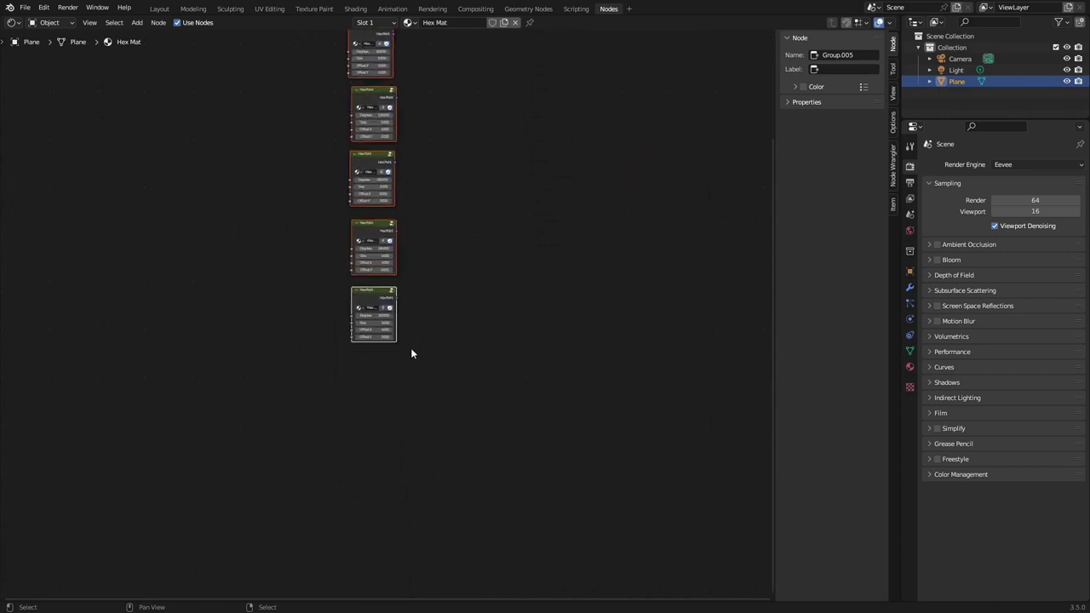
click(383, 413)
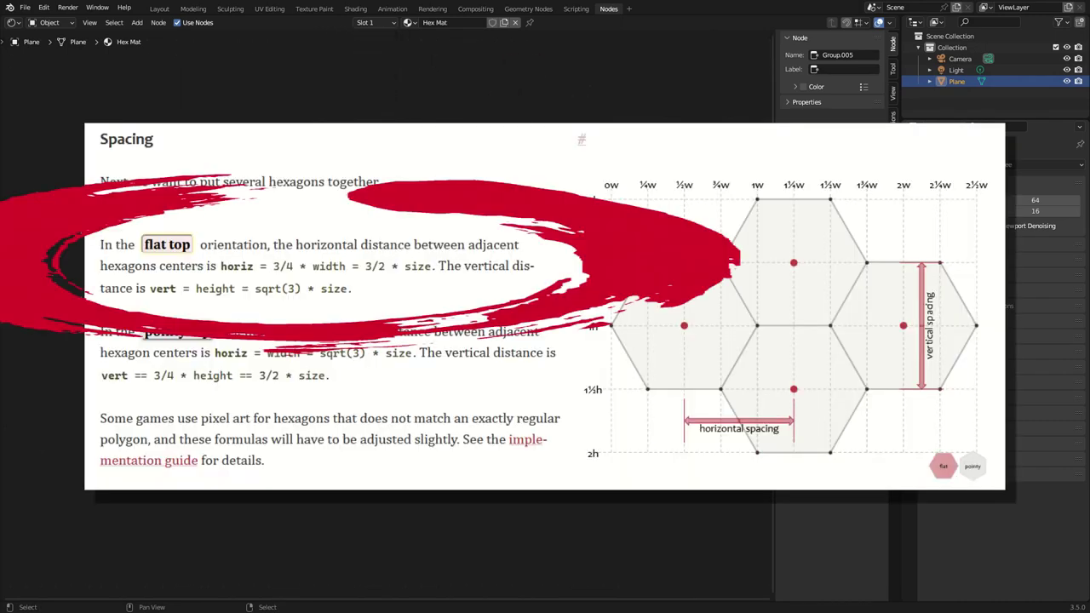
Press Shift+A over the Hex Mat node editor to bring up the Add menu.
key(shift+a)
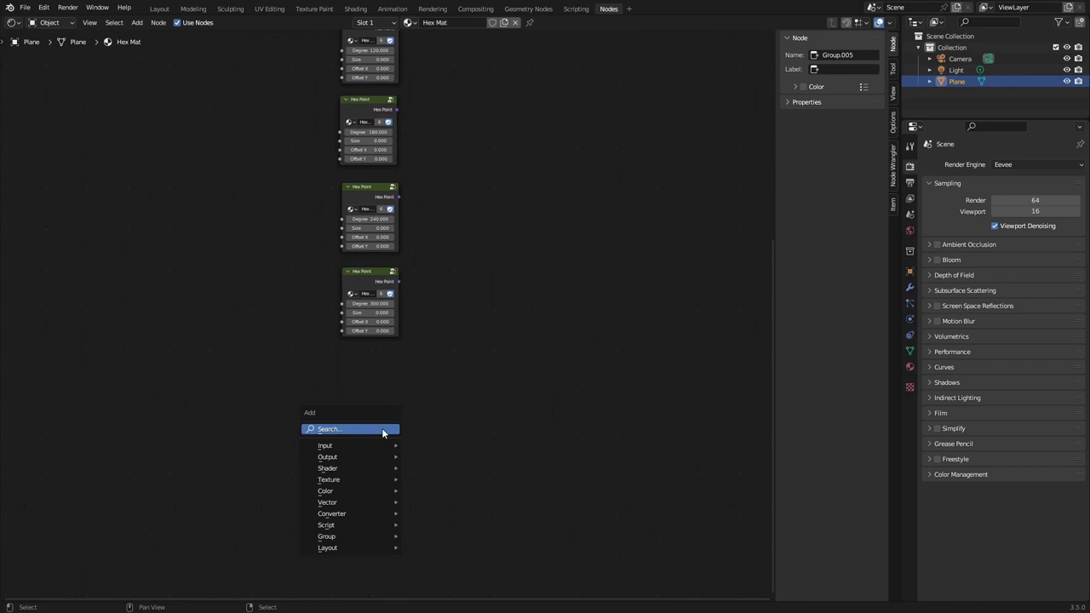
Search for and add a Math node, then cancel its placement.
click(383, 432)
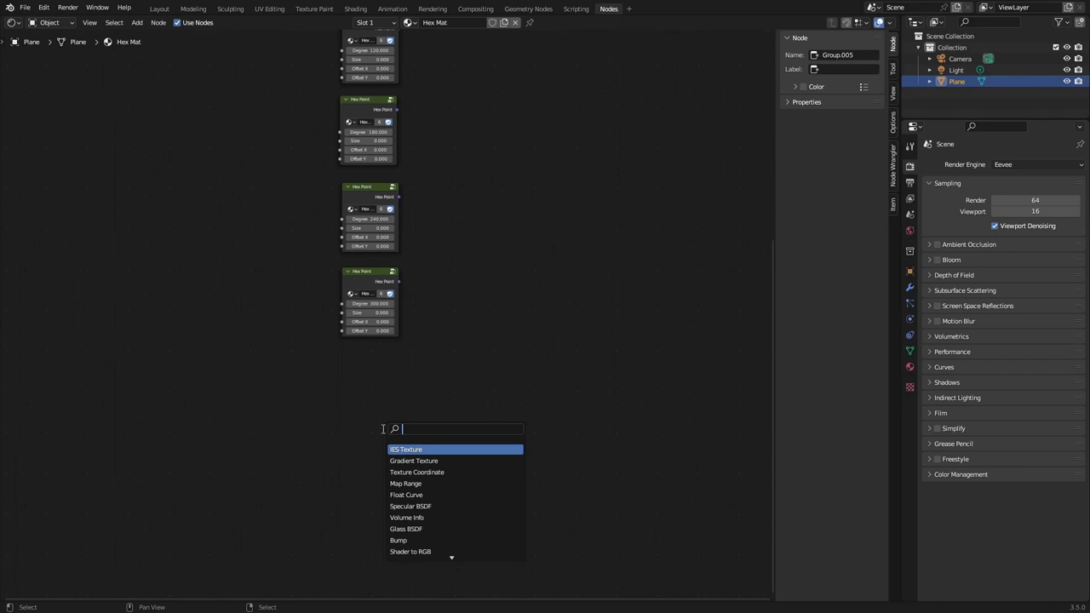
text(Add)
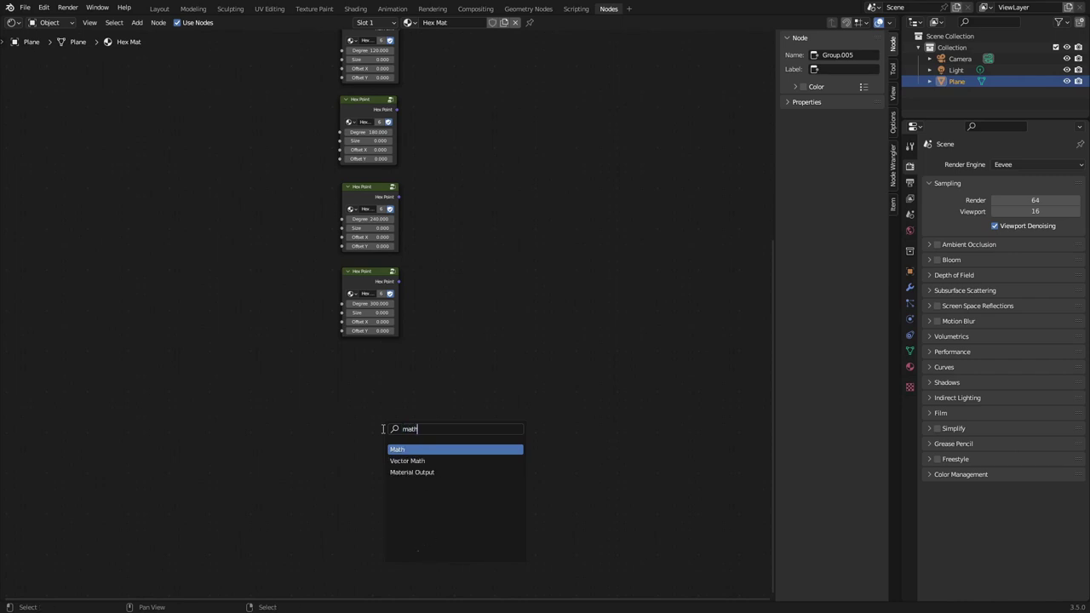
key(Return)
key(Escape)
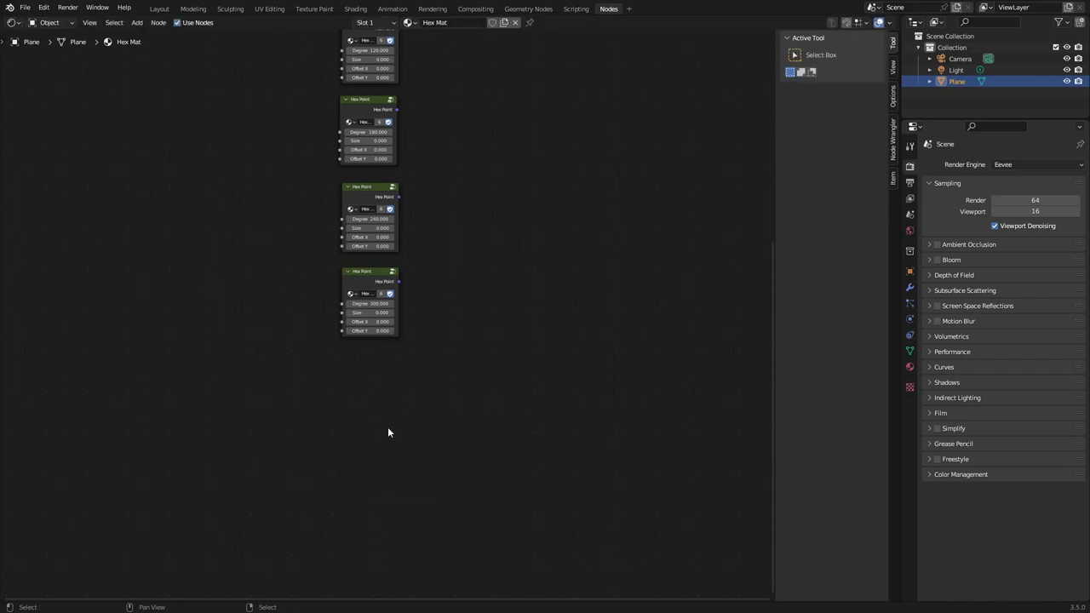
Add a Math node below the Hex Points and switch it to Multiply.
key(shift+a)
text(ma)
key(Return)
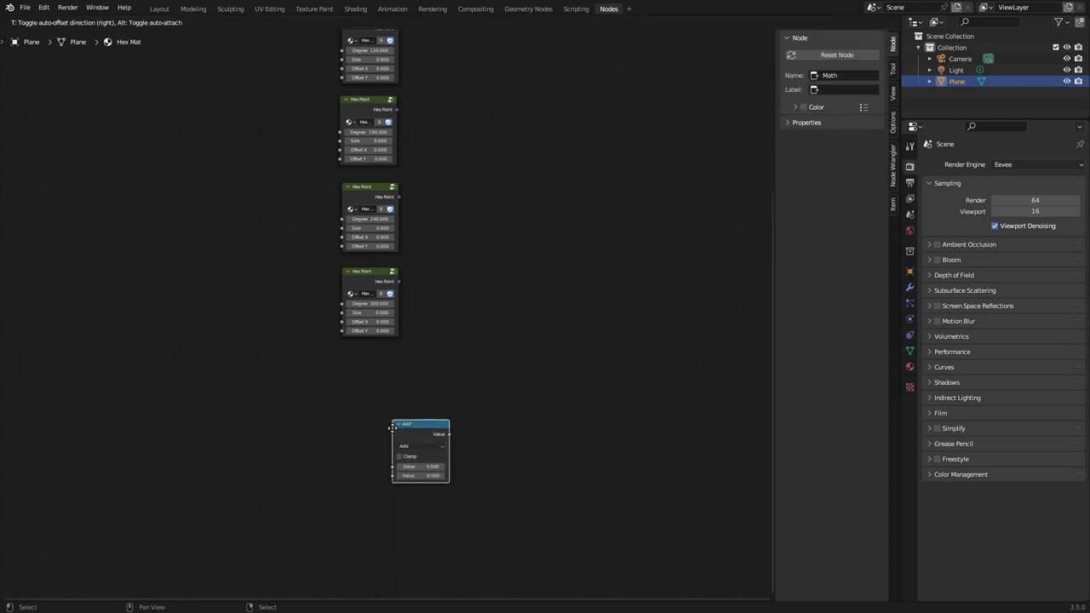
click(394, 427)
scroll(474, 471, up, 2)
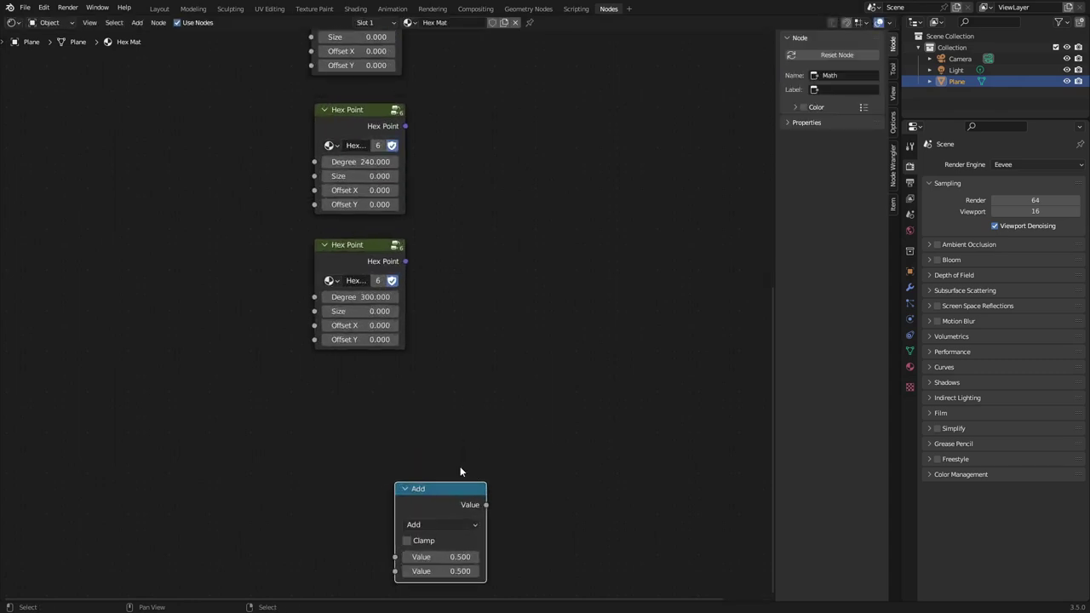
click(430, 525)
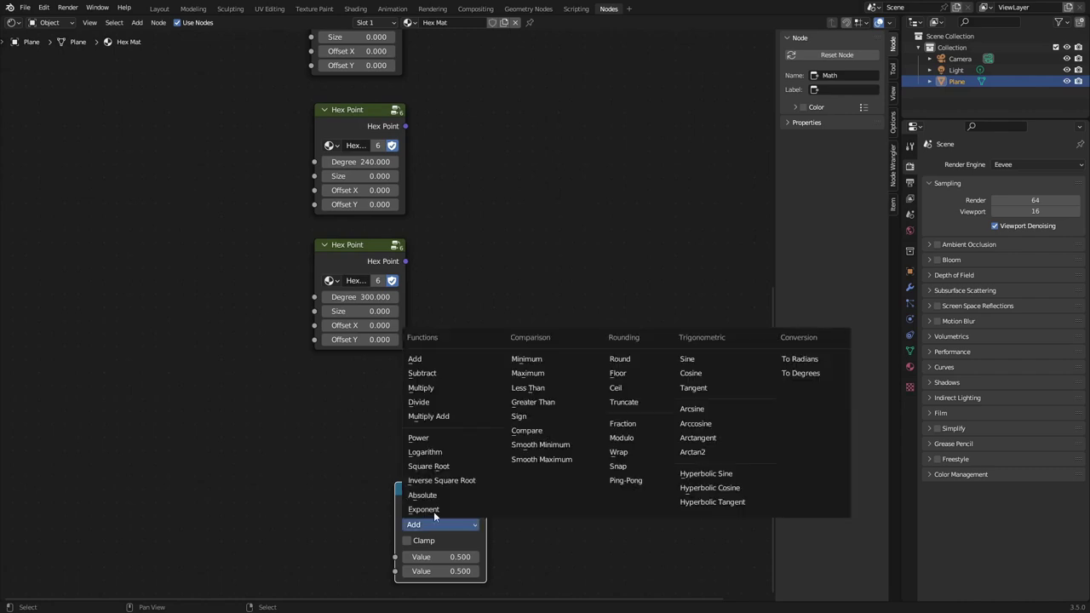
click(452, 388)
scroll(452, 387, down, 2)
middle_drag(480, 452, 437, 358)
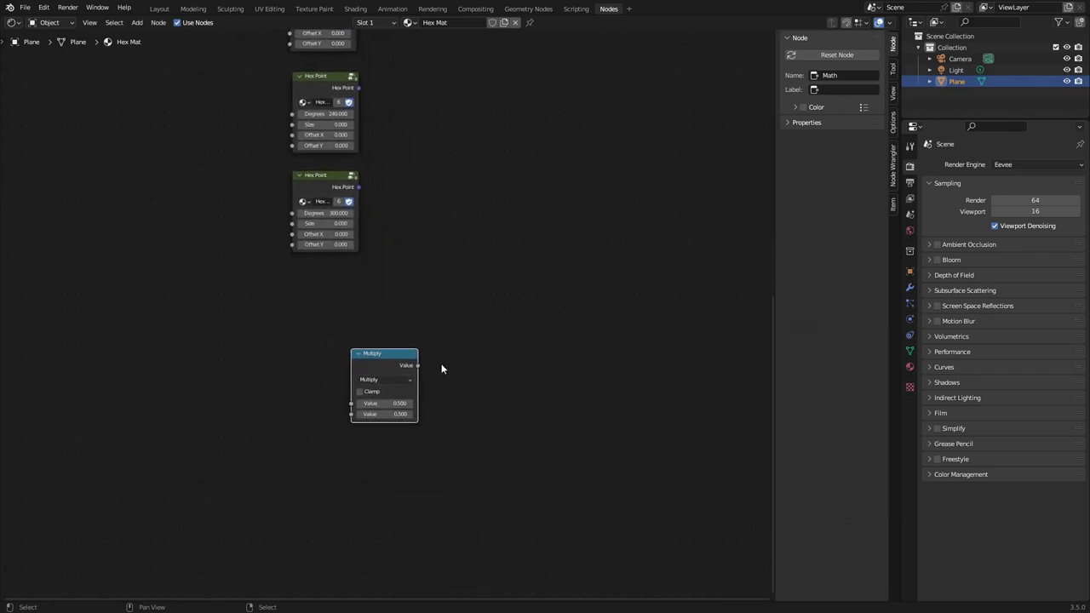
Make two copies of the Multiply node, one below it and one to its left.
key(shift+d)
click(442, 494)
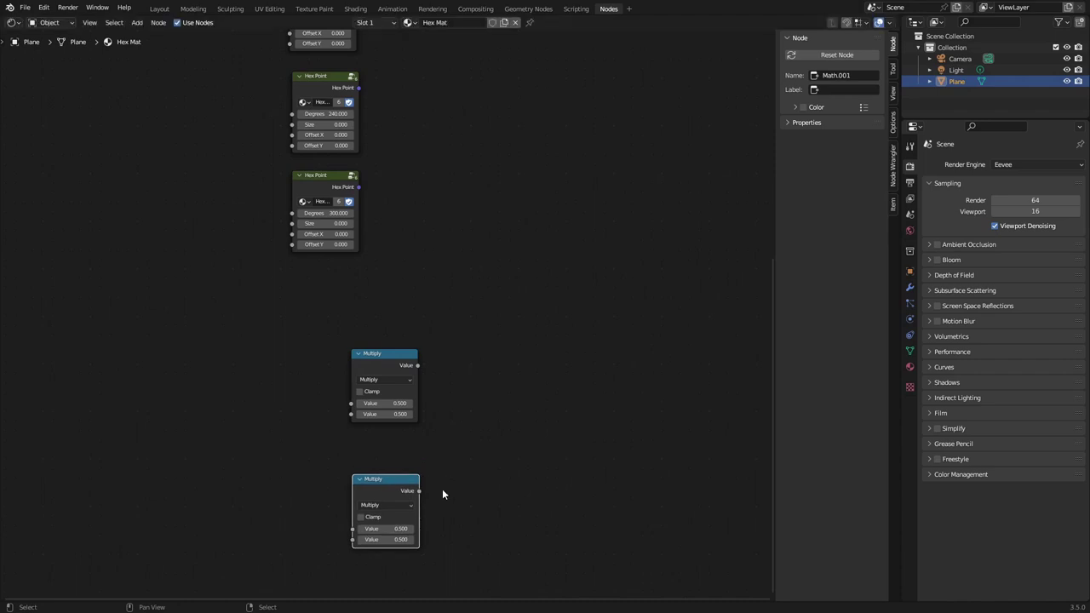
click(398, 368)
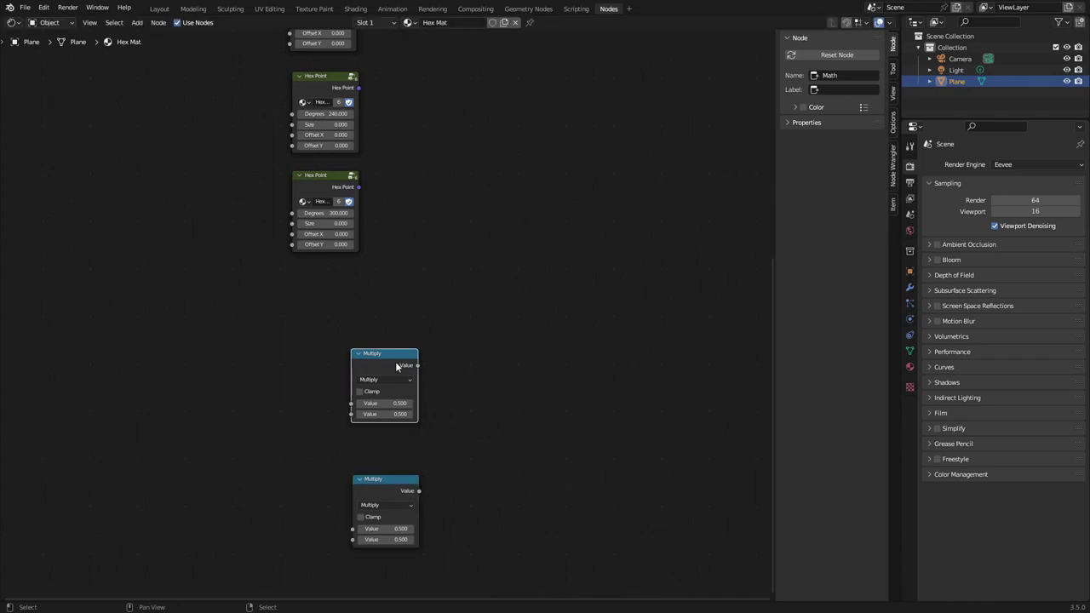
key(shift+d)
click(288, 364)
Switch the left copy to Square Root and connect it into Multiply's first Value.
click(277, 382)
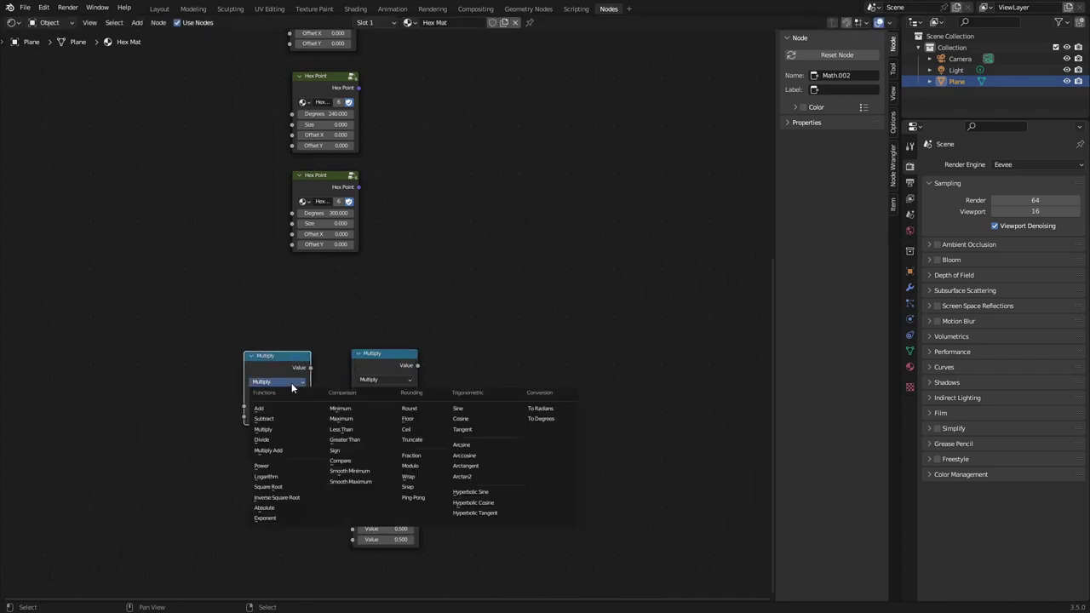
click(273, 487)
drag(311, 368, 317, 376)
drag(352, 414, 351, 404)
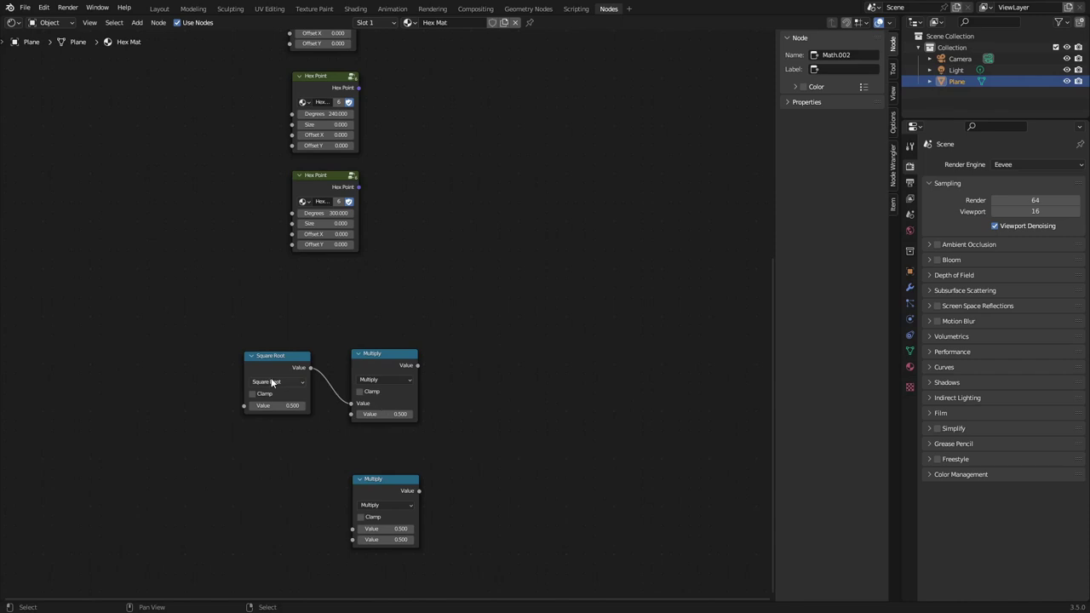
drag(274, 366, 293, 365)
Set the lower Multiply's second value to 1.5, then select the Square Root and Multiply pair.
click(389, 541)
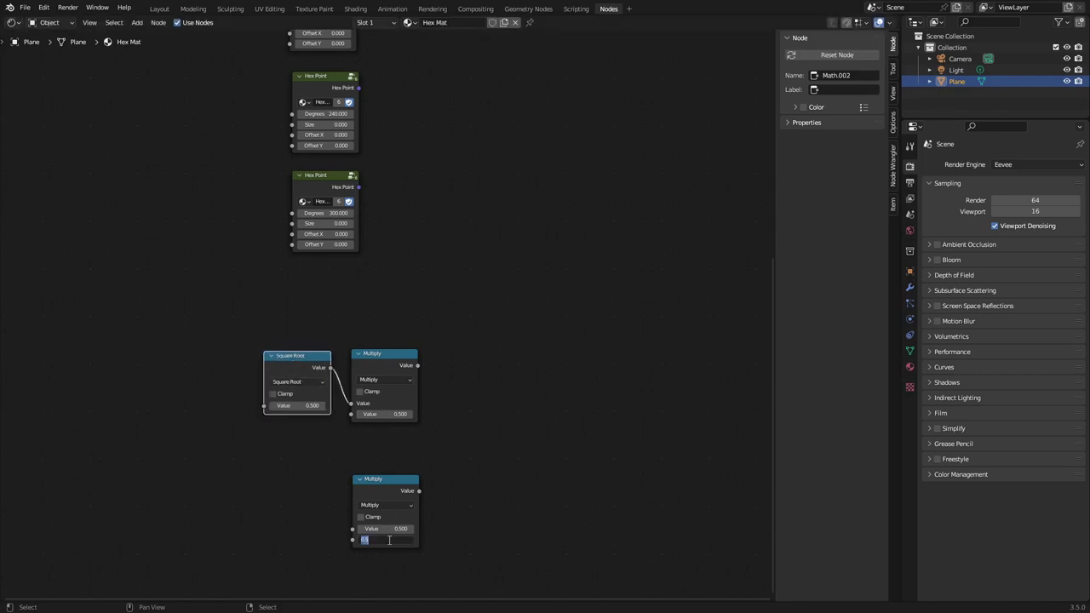
text(1.5)
key(Return)
drag(267, 323, 418, 426)
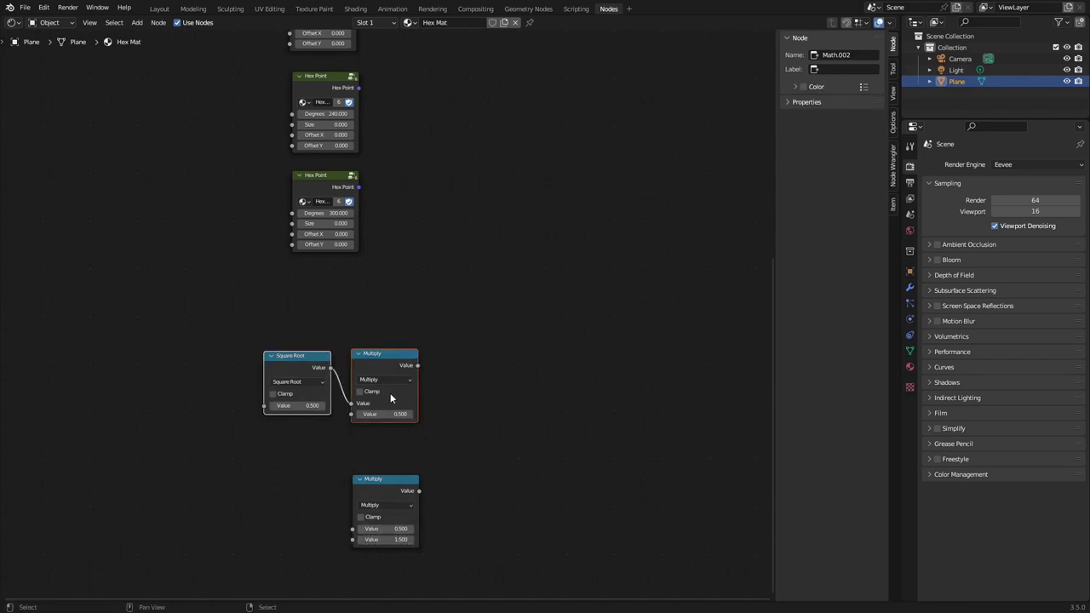
click(390, 361)
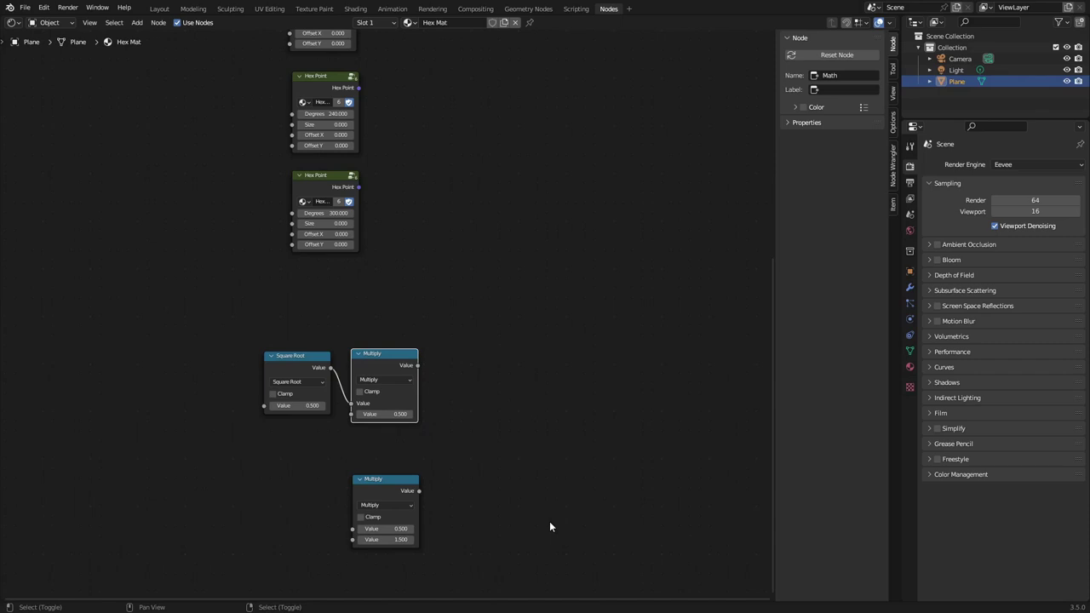
Add a Frame node and move the Square Root and Multiply nodes into it.
key(shift+a)
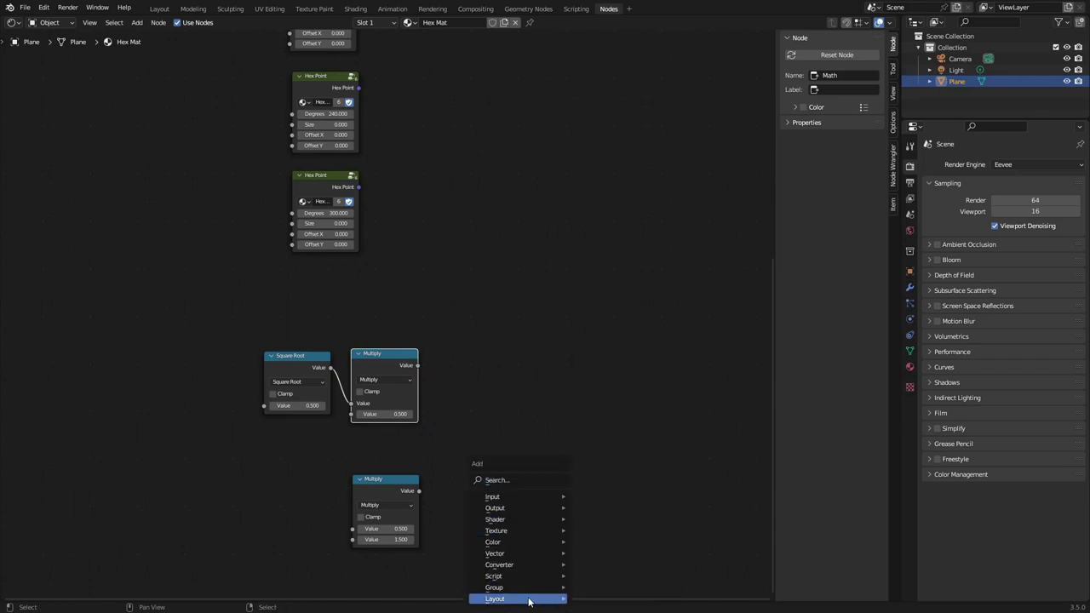
mouse_move(528, 599)
click(596, 588)
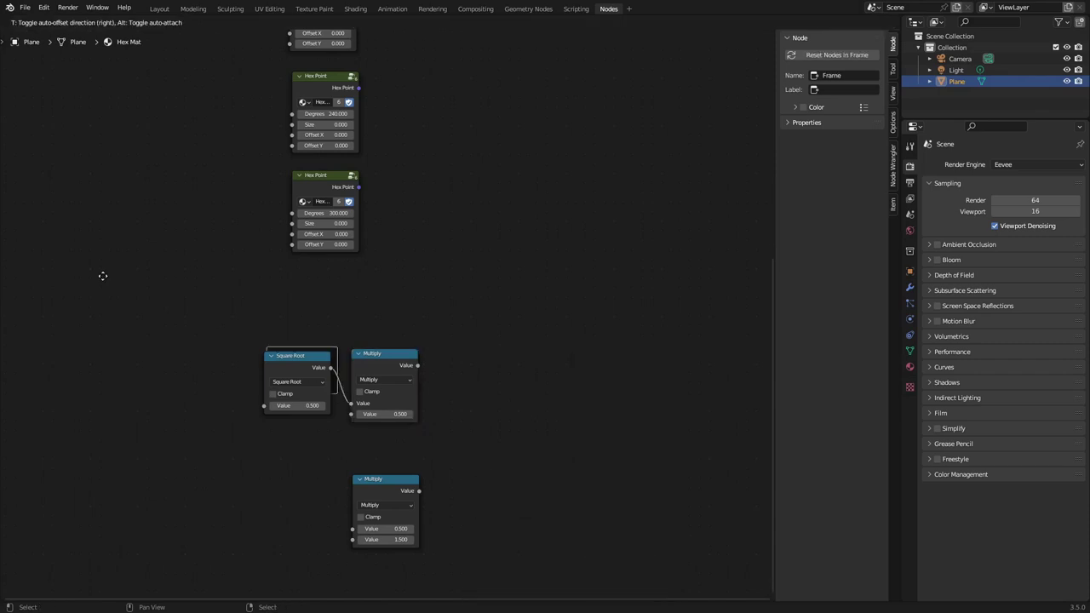
click(281, 368)
click(302, 366)
shift+click(373, 353)
drag(377, 356, 301, 366)
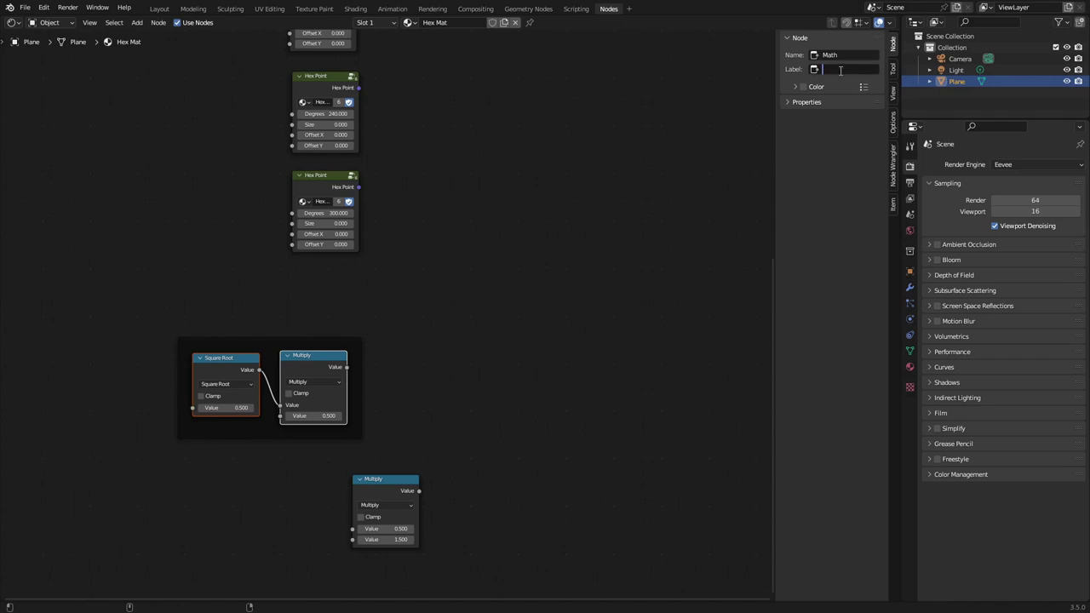
Title the frame Delta Y and move it to a new position.
text(Delta Y)
key(Return)
key(ctrl+z)
click(293, 340)
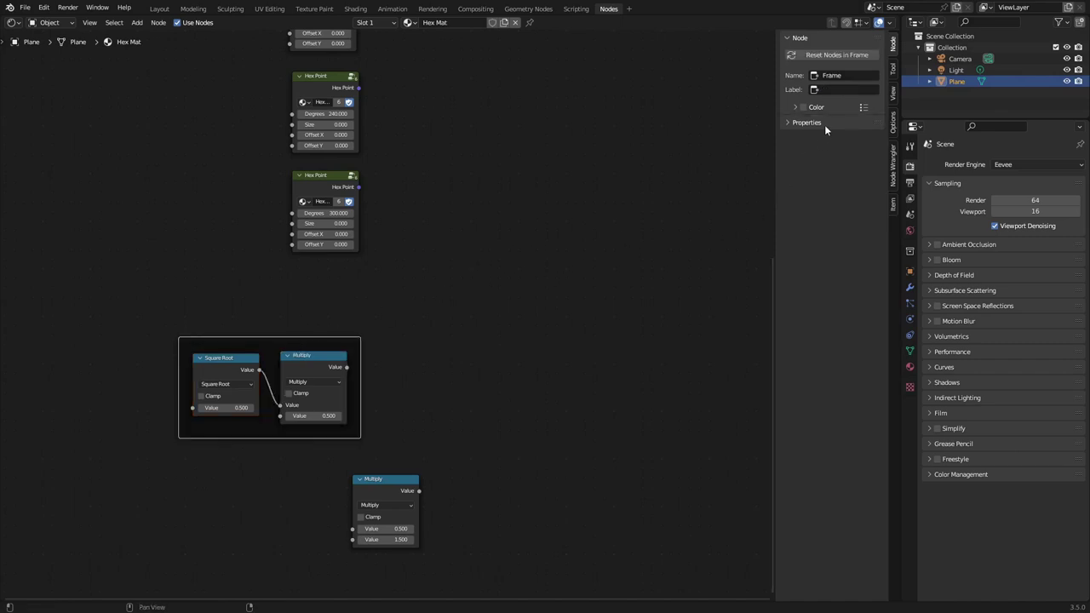
text(Delta Y)
key(Return)
key(g)
click(458, 343)
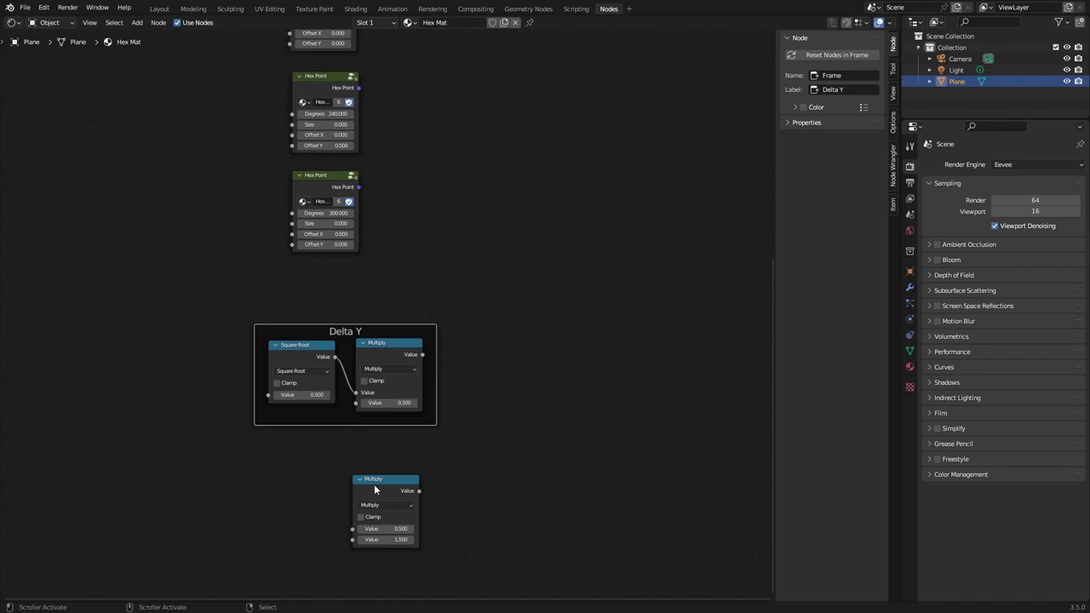
Label the lower Multiply node Delta X and select it with the Delta Y frame.
click(375, 484)
click(859, 91)
text(Delta X)
key(Return)
drag(386, 488, 350, 449)
middle_drag(411, 483, 520, 513)
drag(305, 309, 609, 546)
Group the selected nodes, feed a group input into Multiply, and set Square Root to 3.
key(ctrl+g)
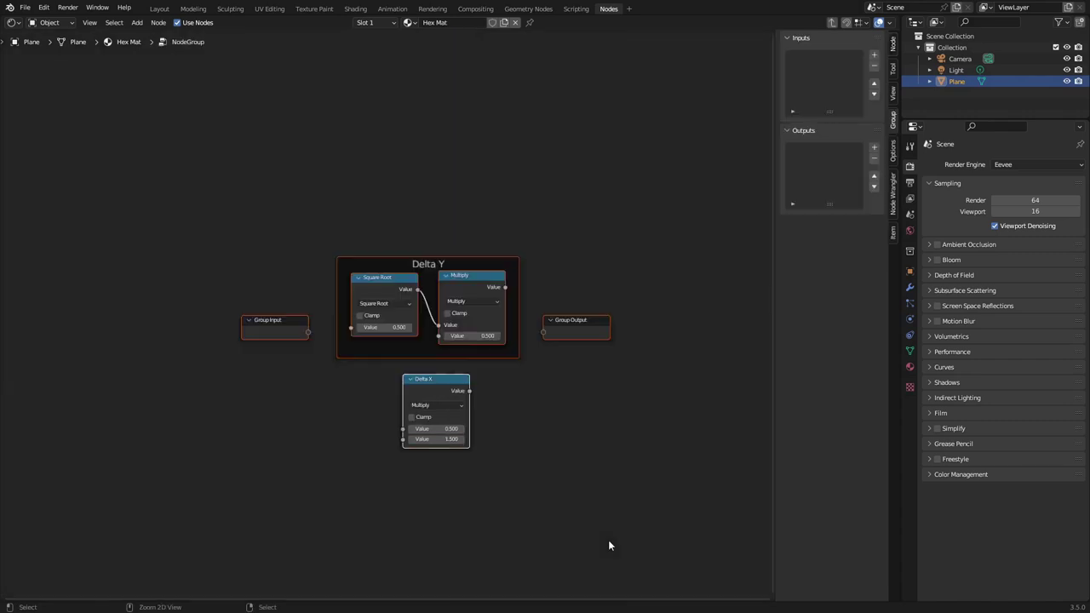
scroll(318, 368, up, 2)
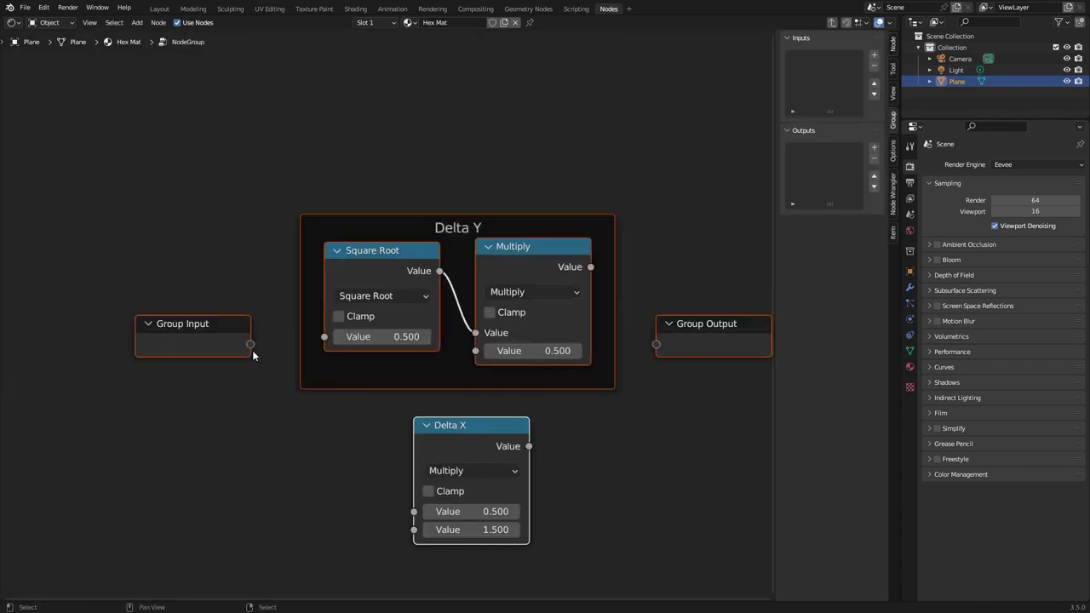
drag(250, 345, 475, 351)
click(389, 338)
text(3)
key(Return)
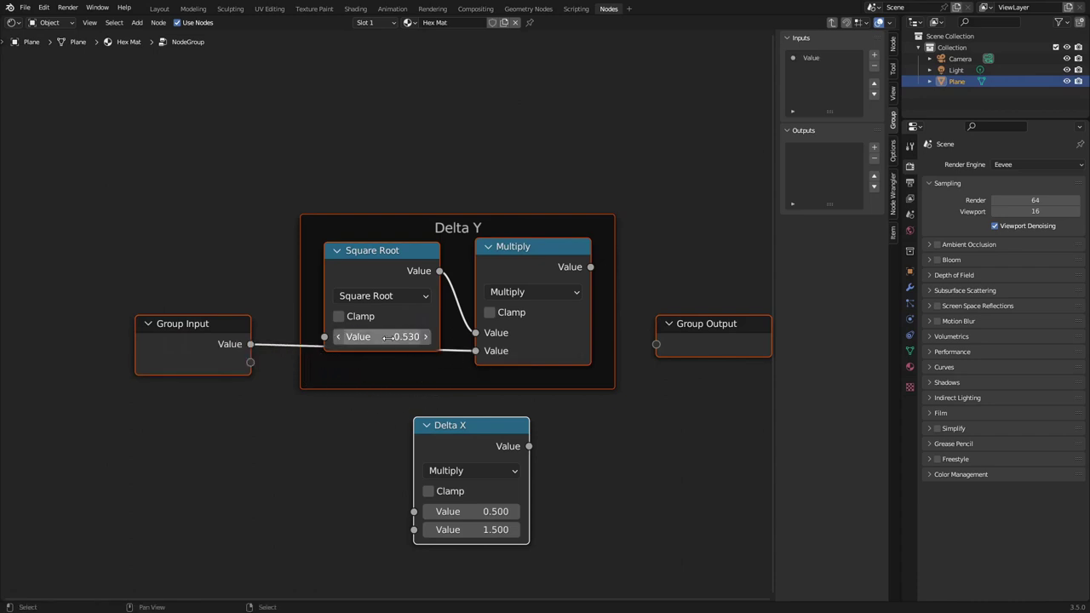
click(388, 338)
text(3)
key(Return)
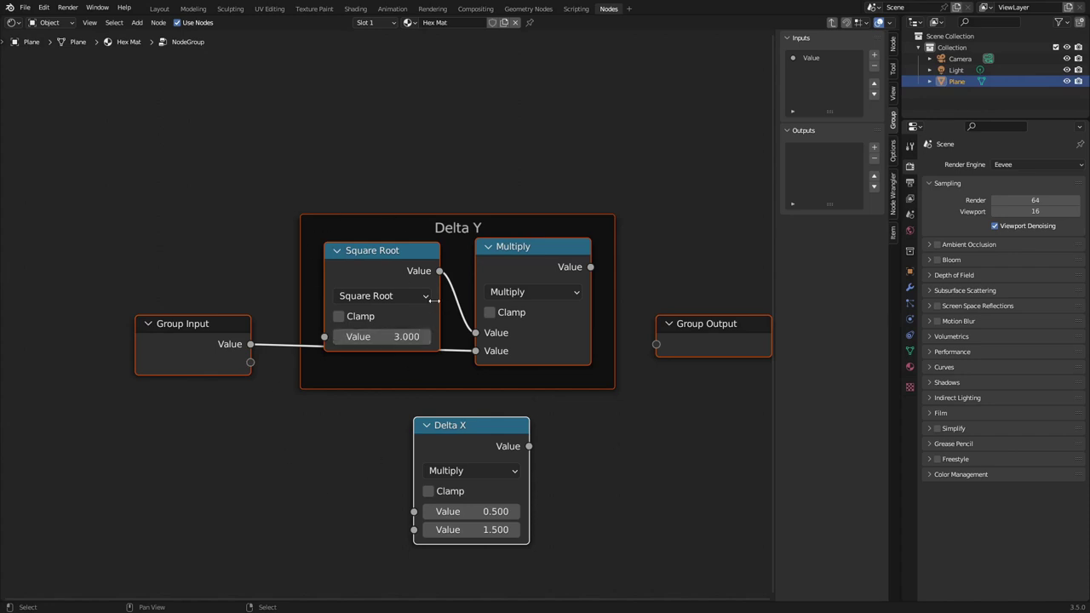
Rename the group's Value input to Size.
click(516, 258)
click(210, 346)
double_click(813, 57)
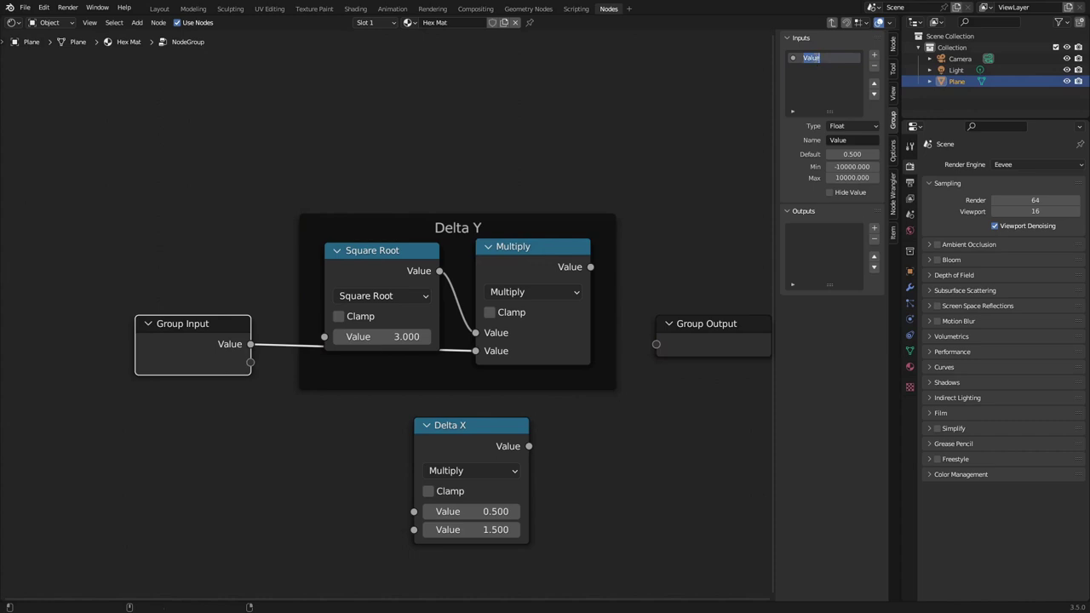
text(Size)
key(Return)
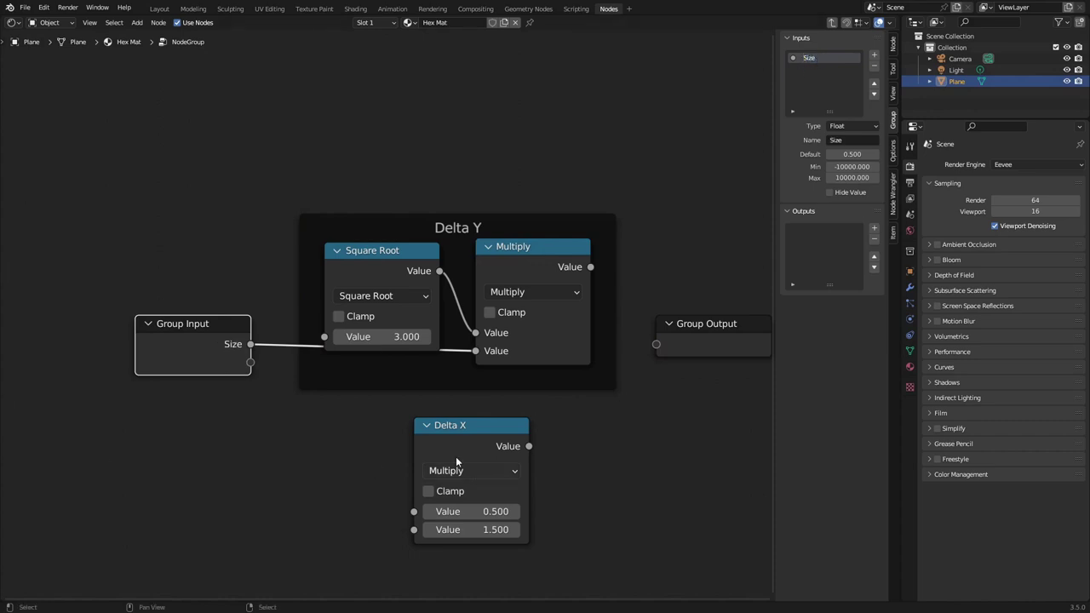
Add group outputs Delta Y and Delta X, with Delta X listed first.
drag(596, 269, 657, 344)
double_click(811, 230)
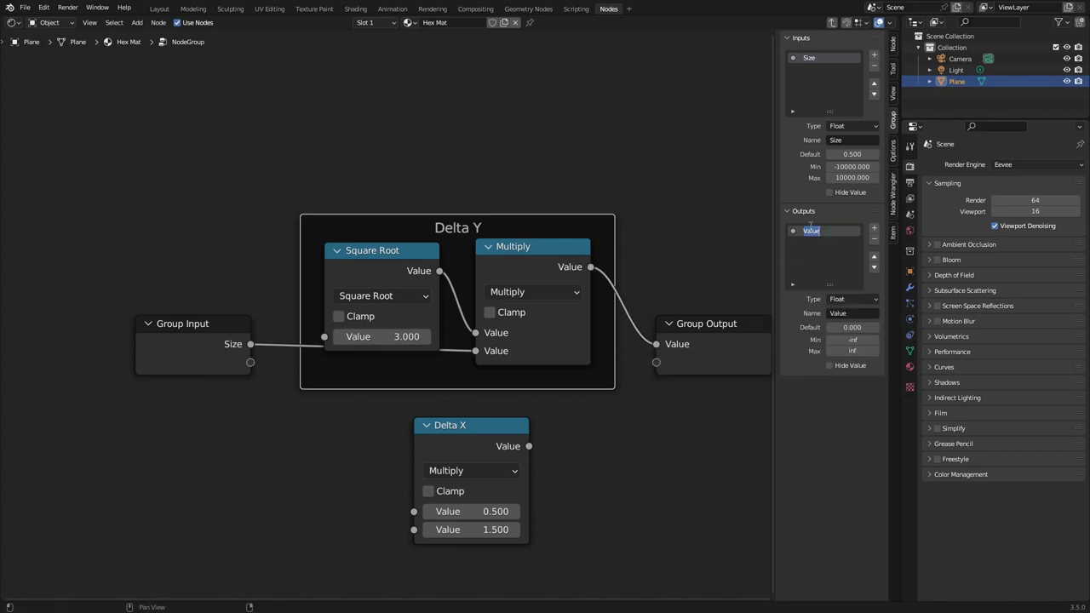
text(Delta Y)
key(Return)
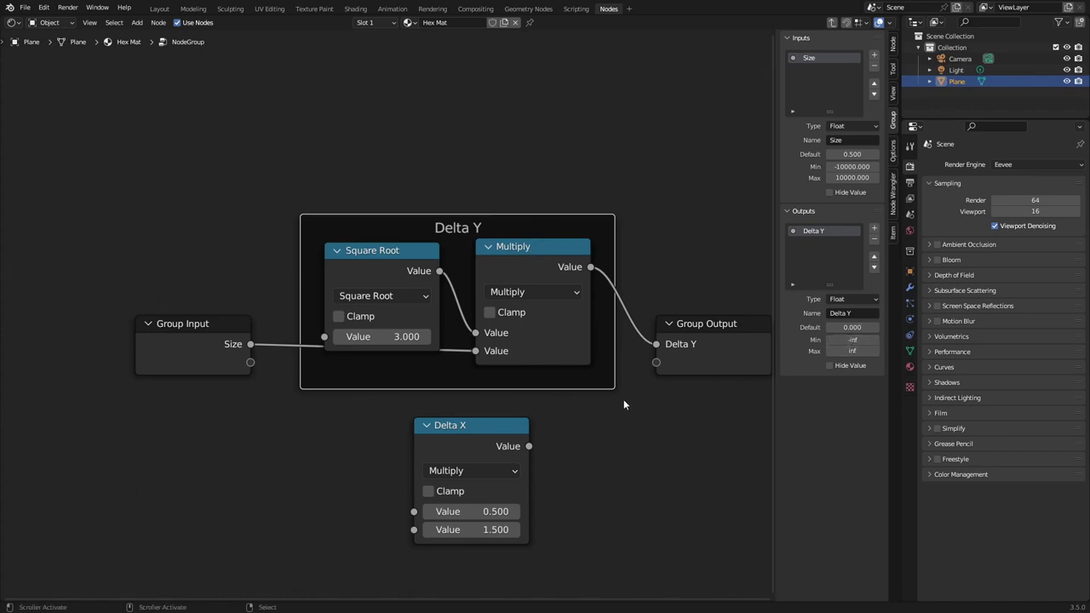
drag(528, 446, 656, 362)
click(843, 242)
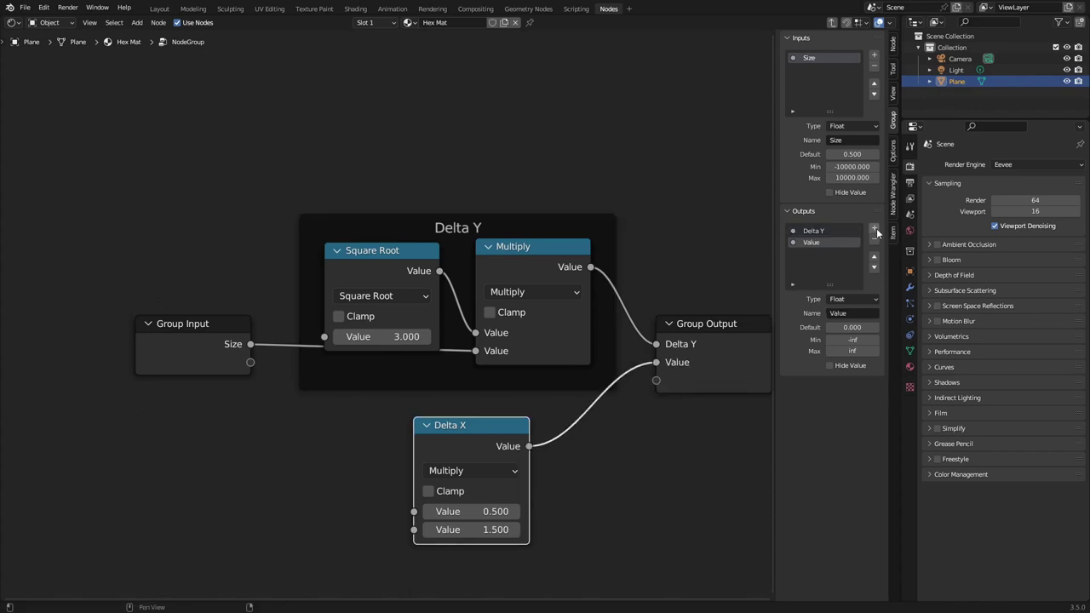
click(874, 256)
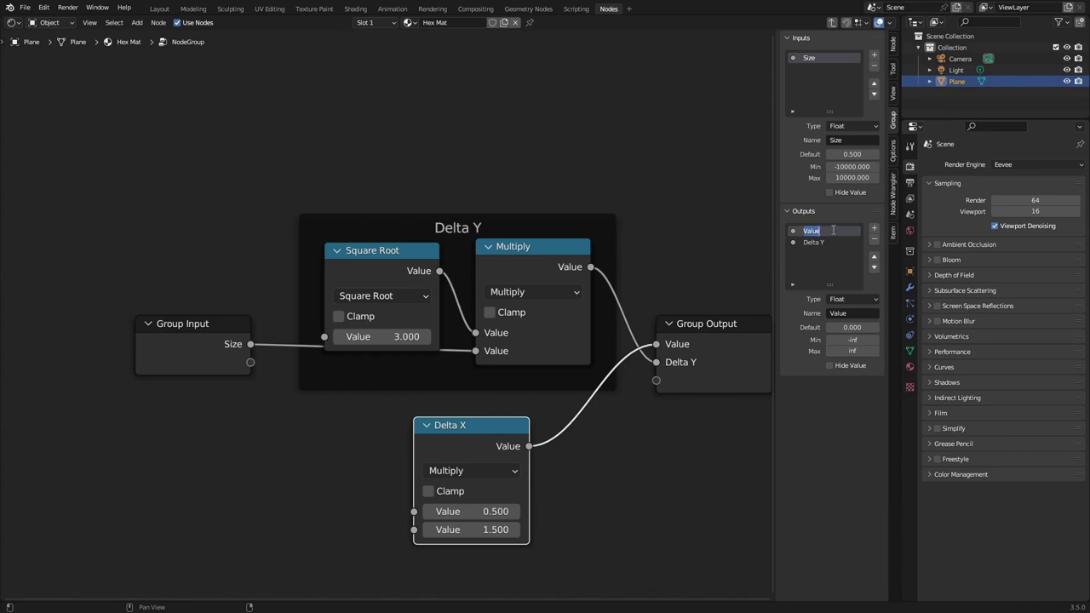
text(Delta X)
key(Return)
Connect the Size input to Delta X's first Value.
click(674, 278)
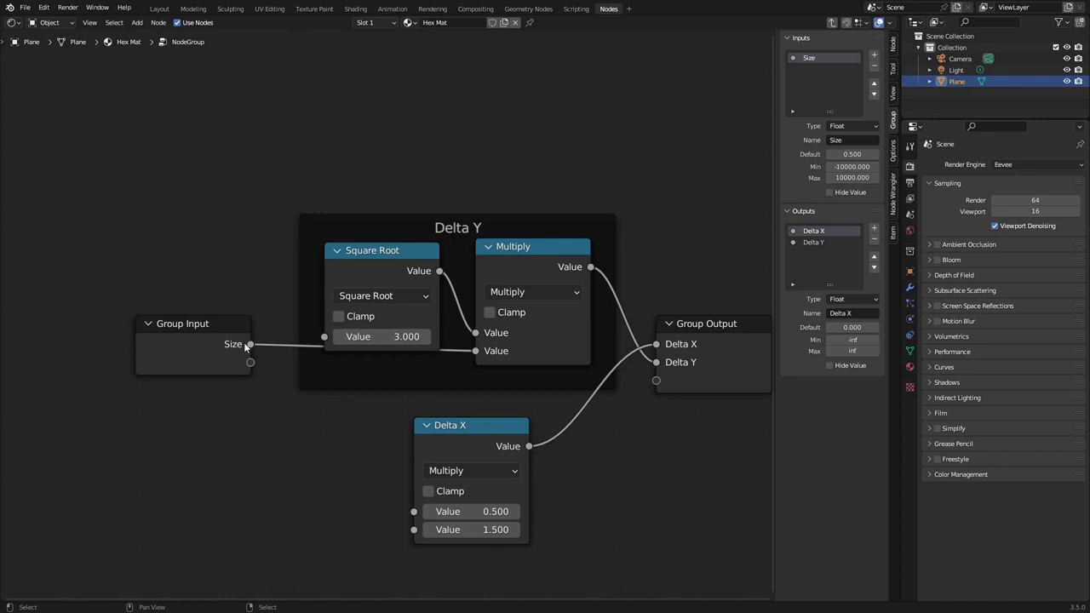
drag(249, 345, 397, 505)
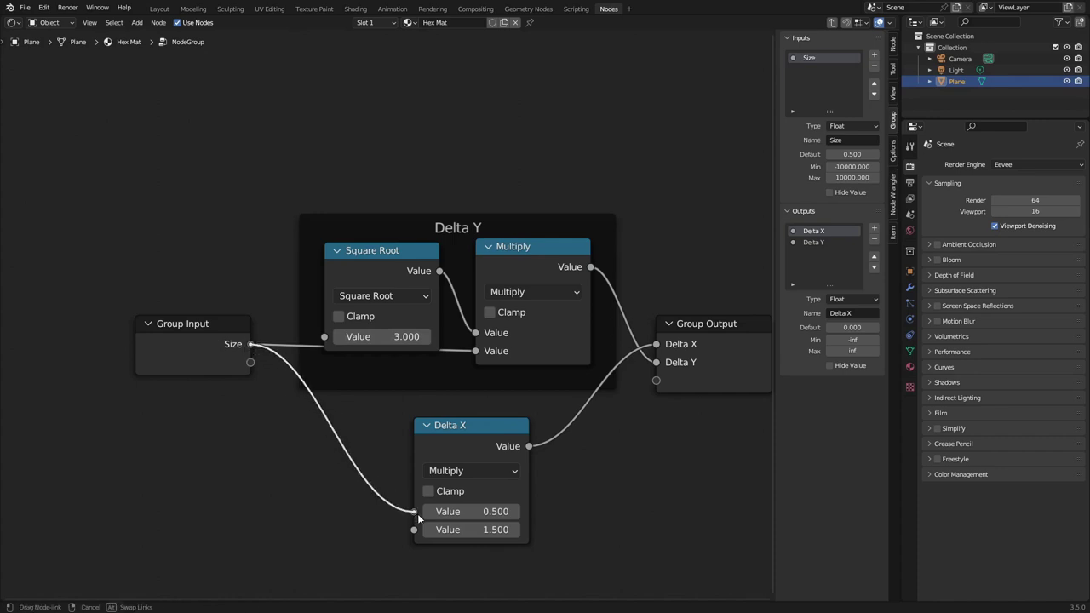
drag(418, 514, 415, 512)
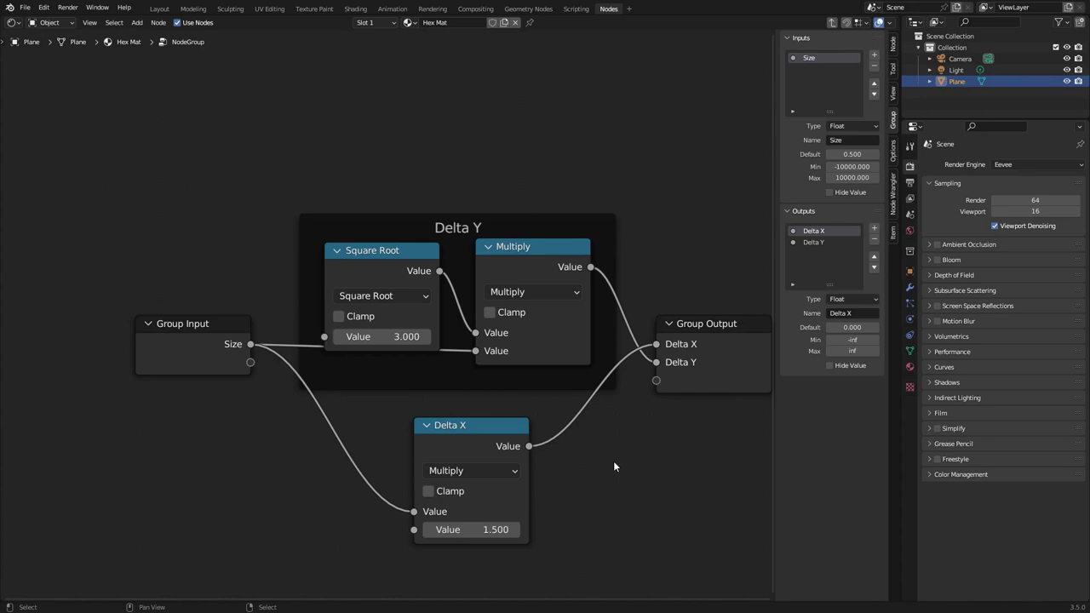
Return to Hex Mat and move the node group beneath the Hex Point nodes.
key(Tab)
scroll(614, 460, down, 4)
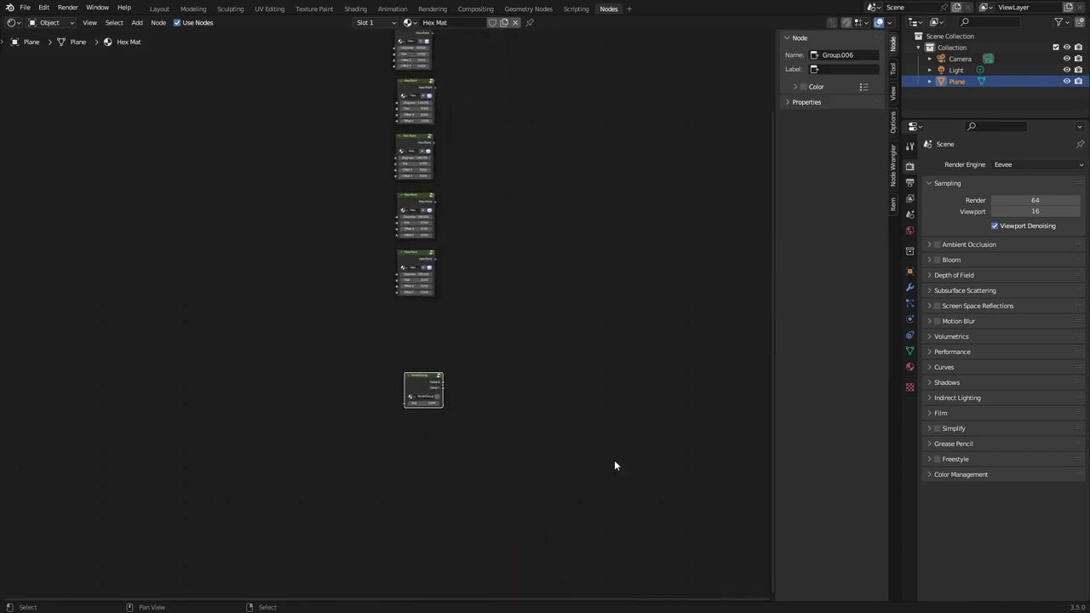
scroll(614, 465, up, 3)
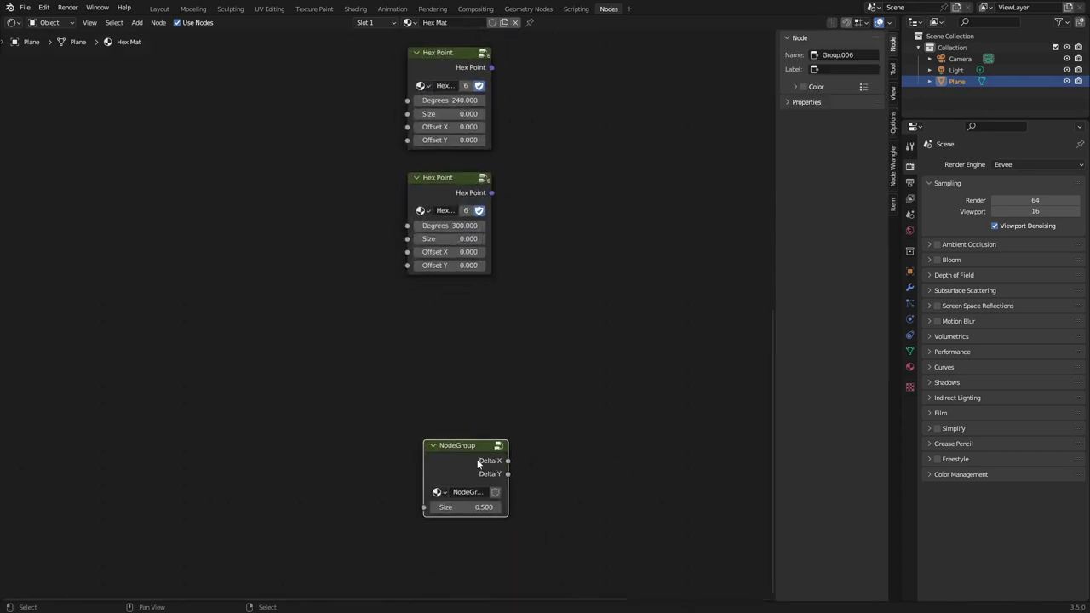
drag(479, 464, 466, 329)
Rename the node group to Delta Calculations.
click(461, 363)
key(ctrl+a)
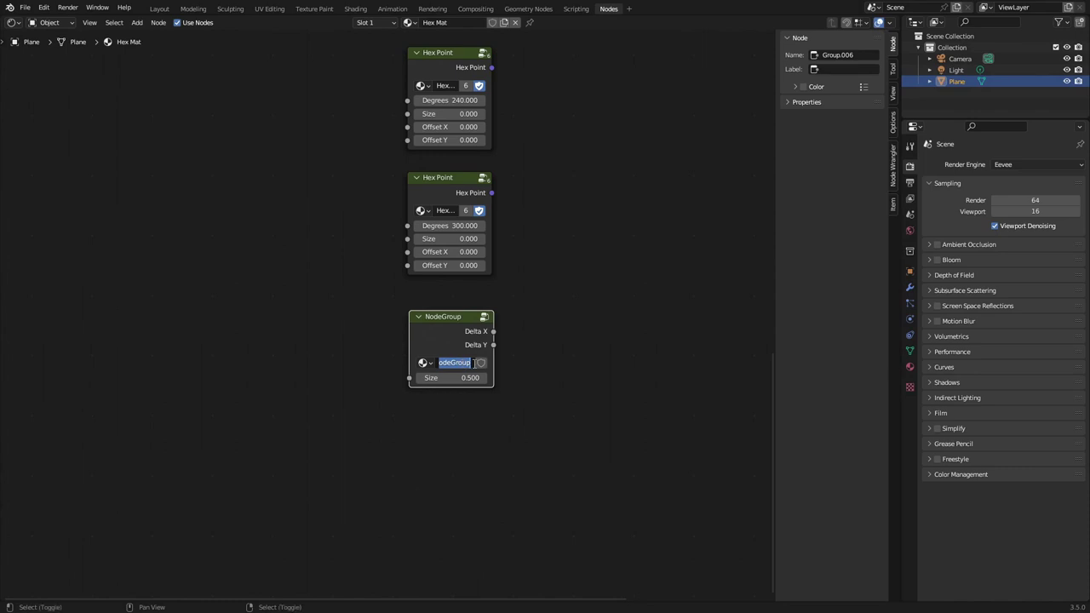
text(Delta Calcula)
key(BackSpace)
key(BackSpace)
key(BackSpace)
key(BackSpace)
text(culations)
key(Return)
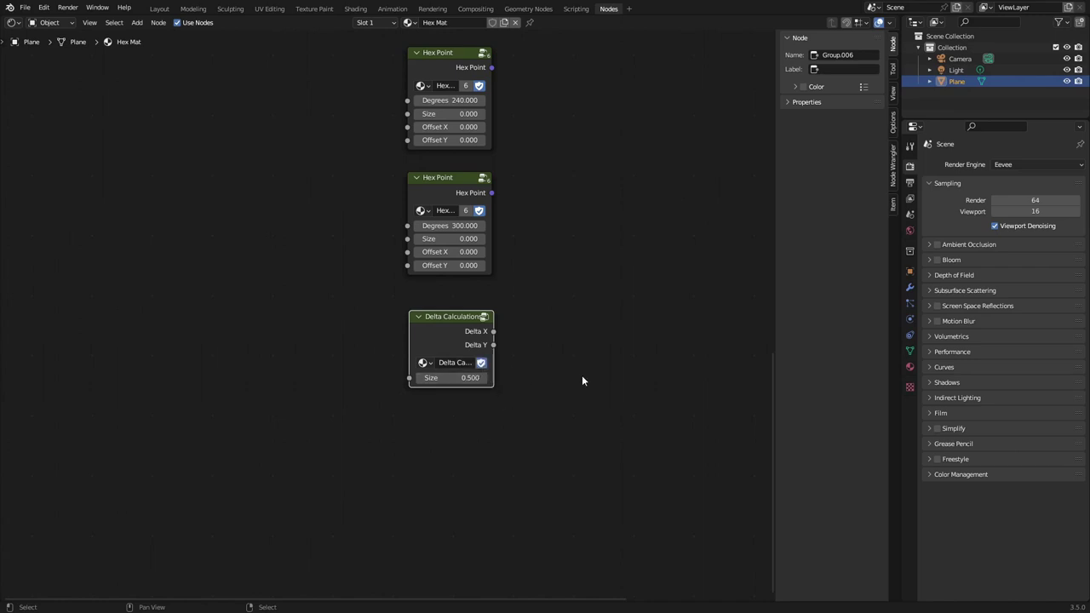
Reposition Delta Calculations lower, at the bottom of the node column.
scroll(582, 381, down, 5)
middle_drag(465, 183, 516, 232)
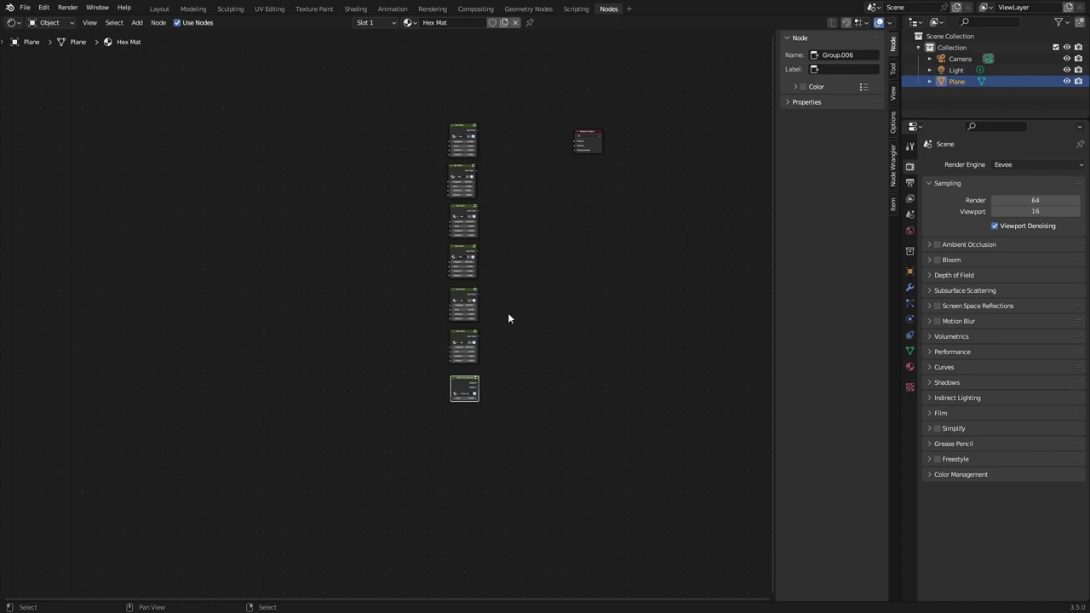
scroll(469, 461, up, 5)
key(g)
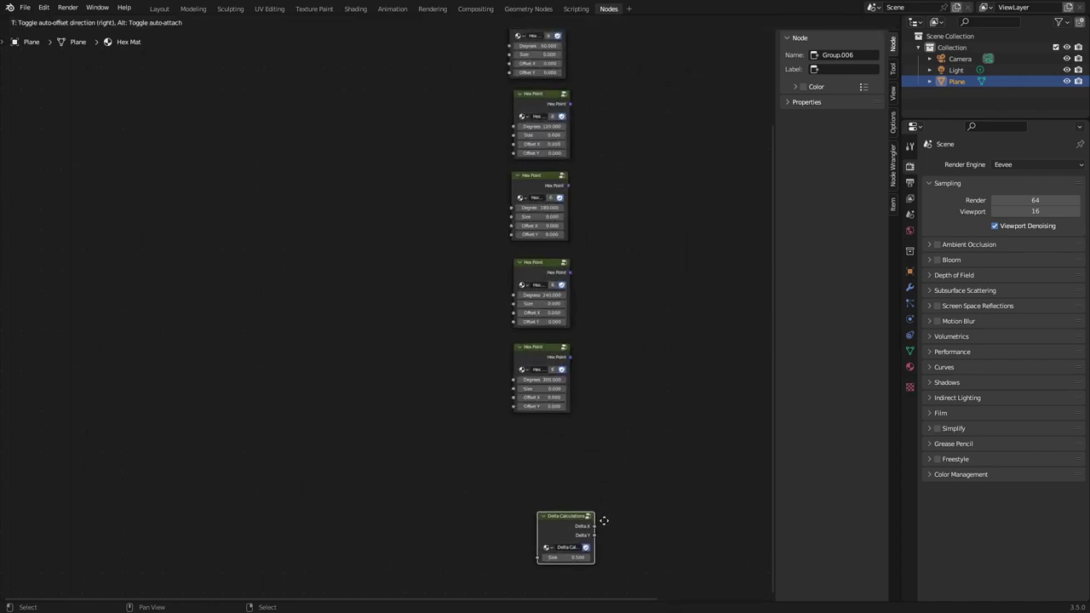
click(592, 554)
scroll(598, 520, down, 1)
middle_drag(602, 508, 536, 399)
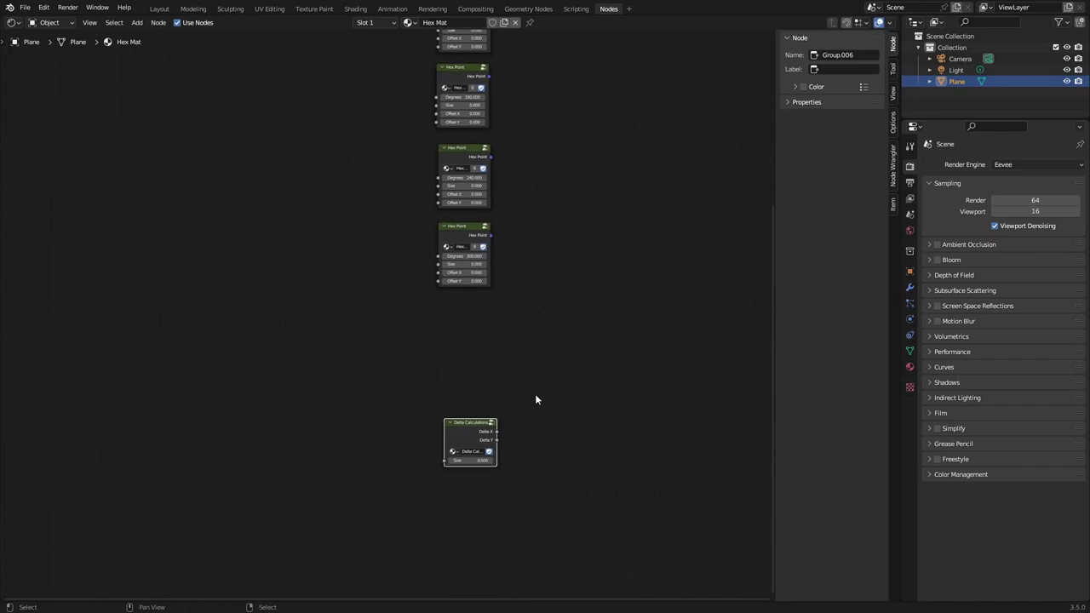
key(g)
click(554, 469)
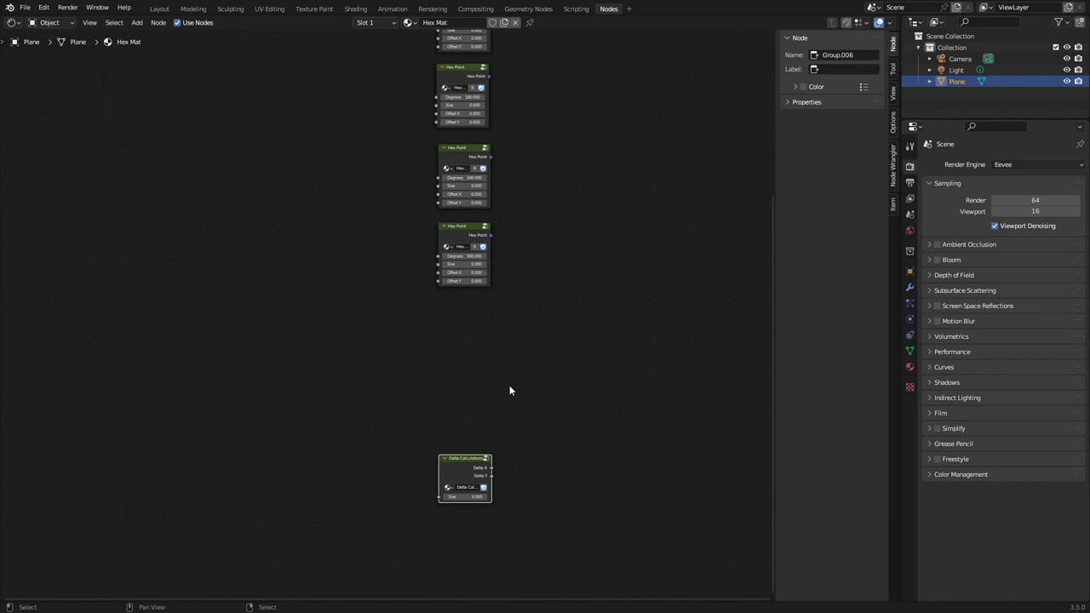
Add a Math node, switch it to Multiply, and set its second value to 2.
key(shift+a)
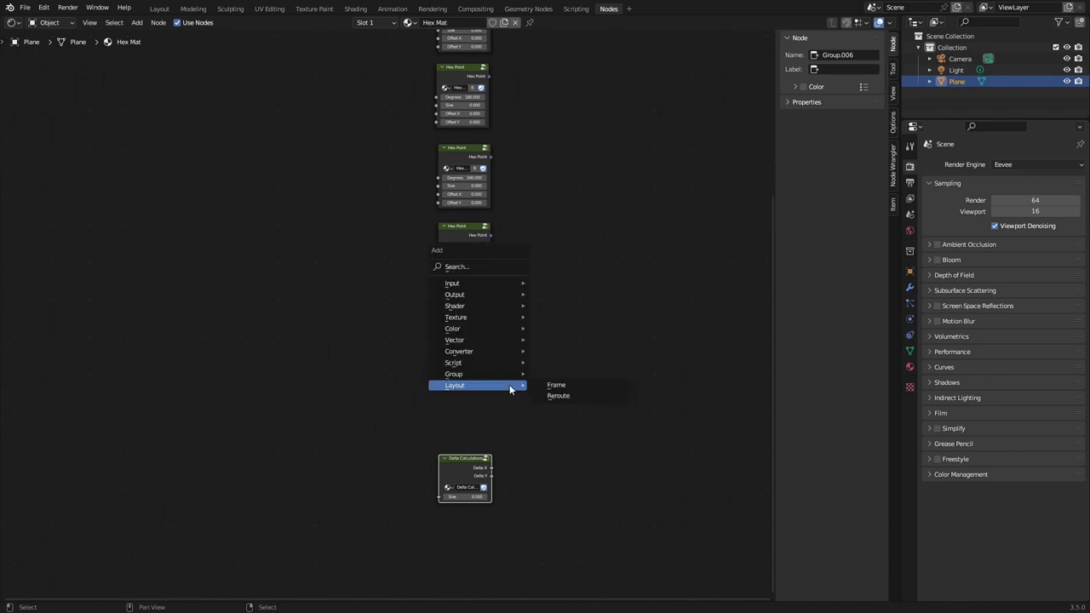
click(492, 269)
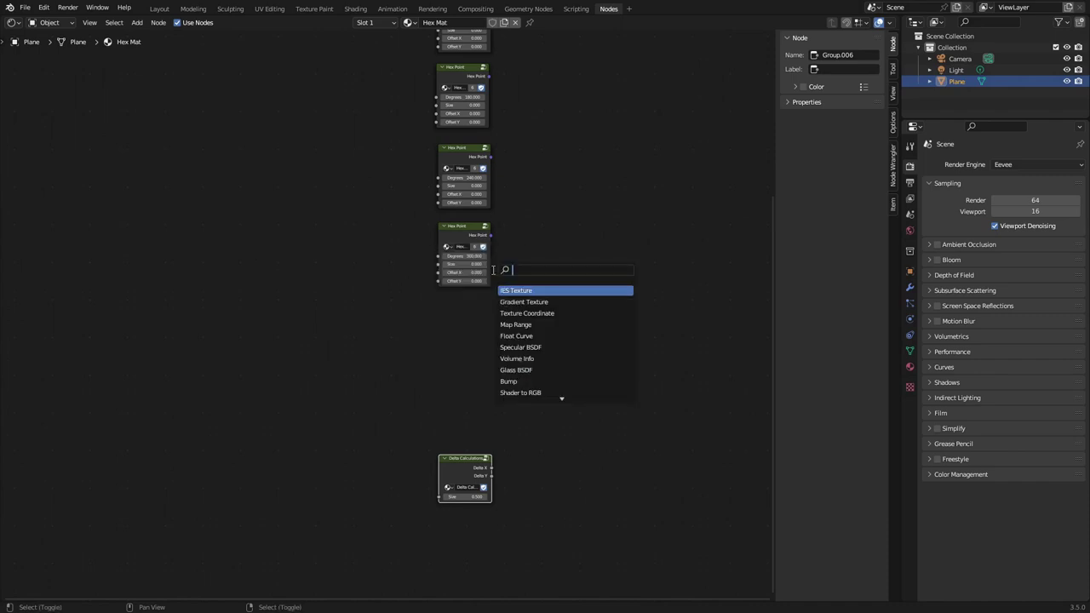
text(add)
key(Return)
click(443, 342)
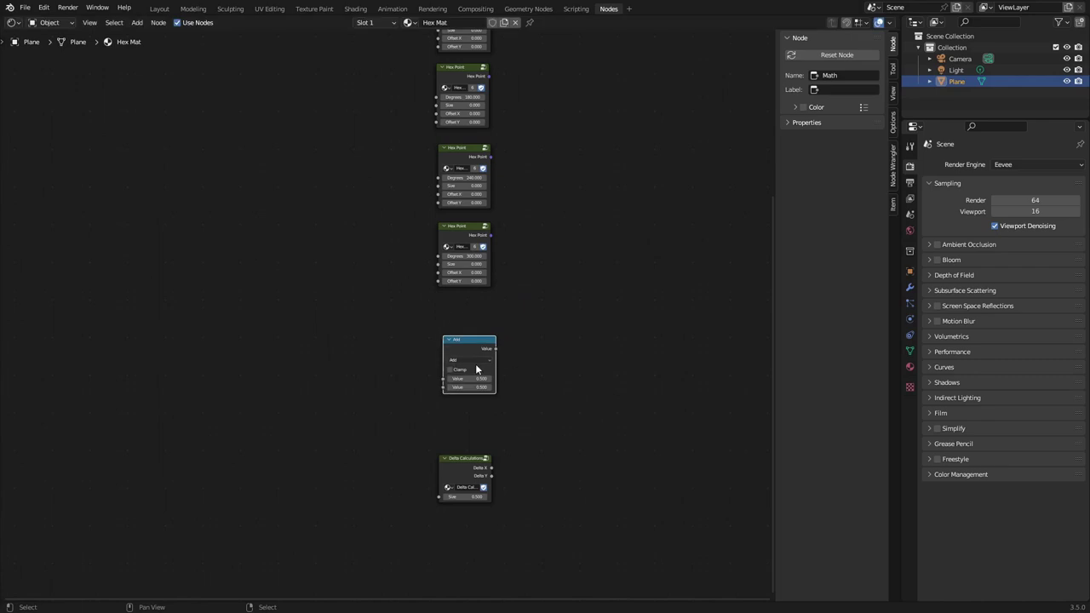
click(477, 361)
click(468, 397)
click(470, 389)
text(2)
key(Return)
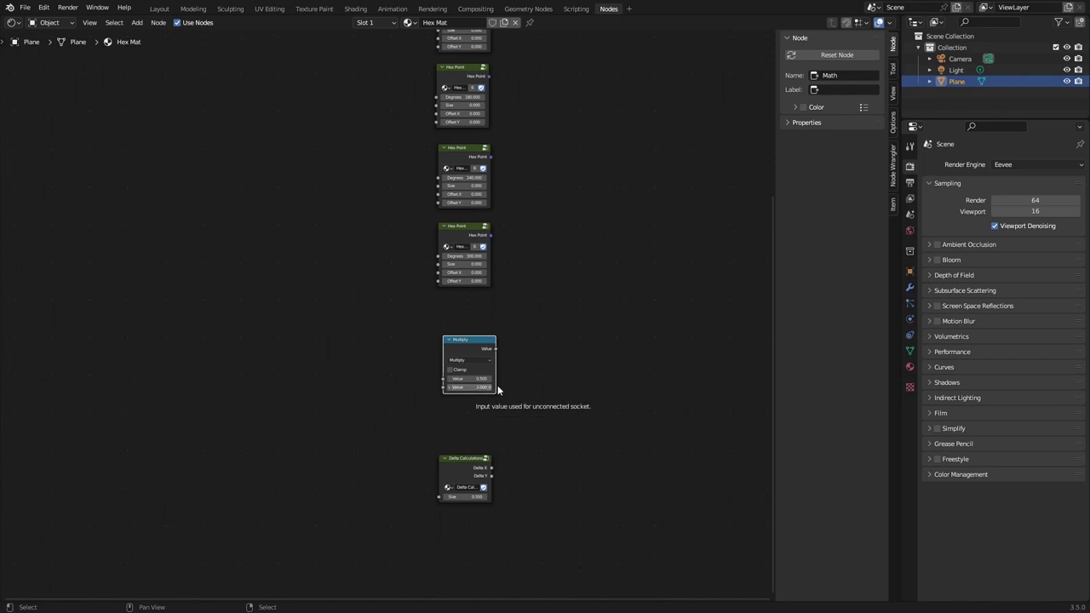
Move the Multiply node closer to the Hex Point nodes.
scroll(589, 426, up, 3)
drag(538, 356, 525, 357)
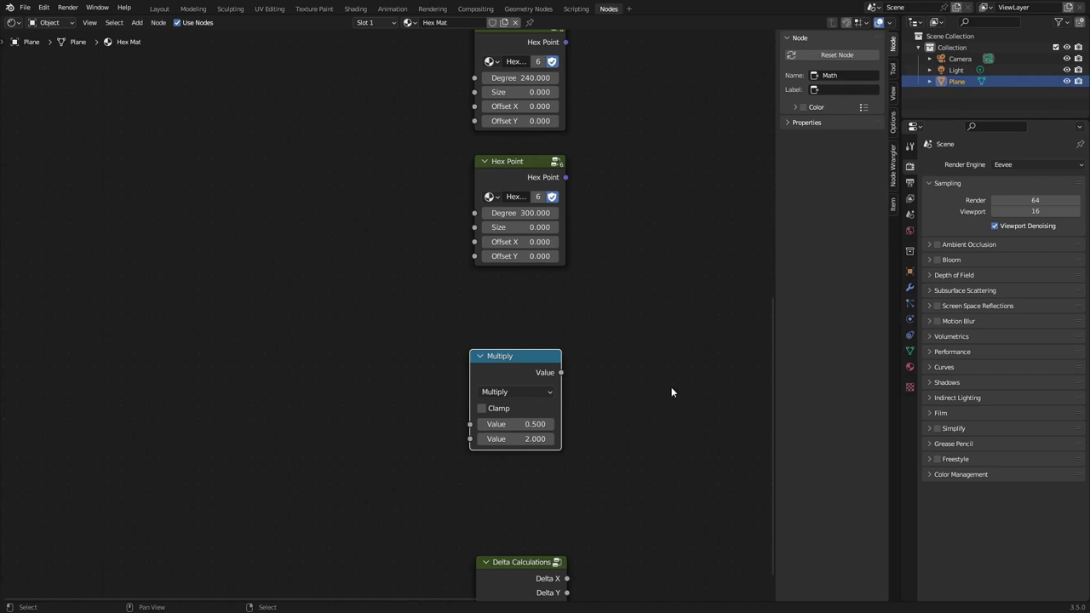
key(g)
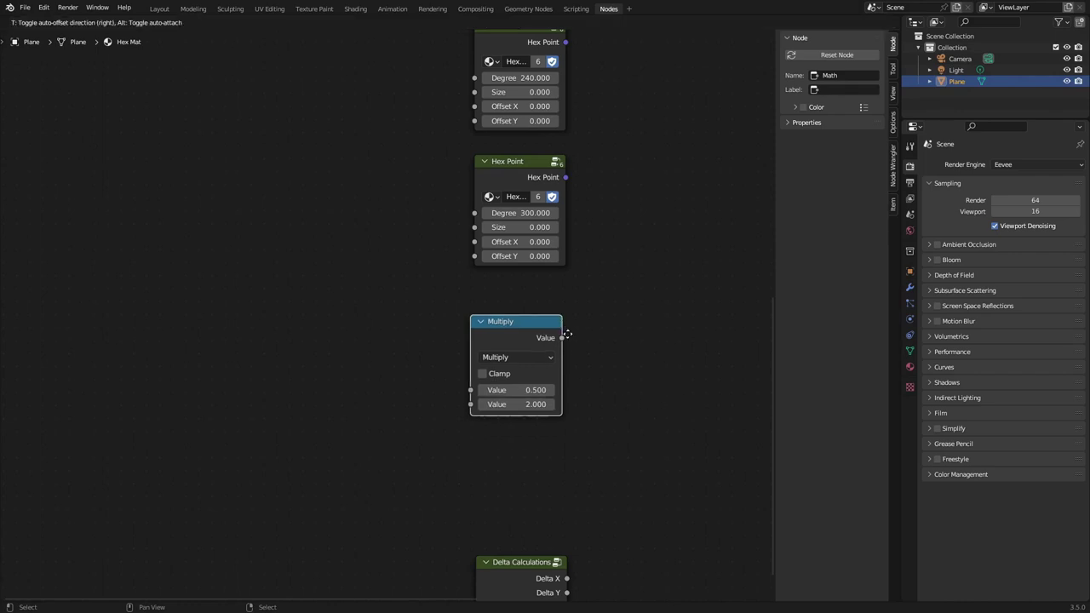
click(574, 320)
scroll(644, 394, down, 2)
scroll(633, 388, down, 1)
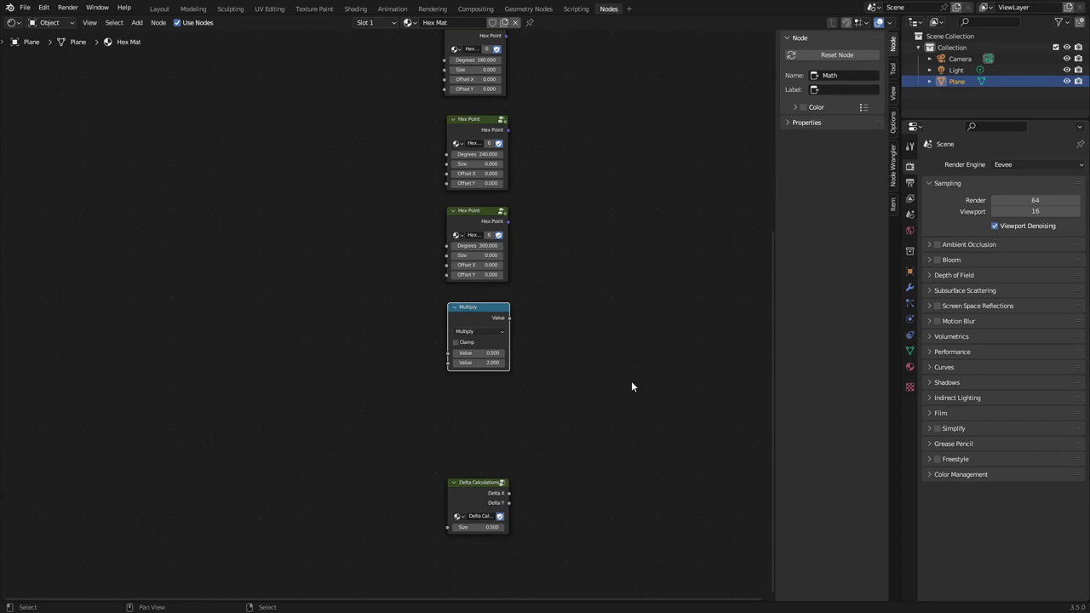
Select the Delta Y frame inside Delta Calculations and try pasting it into the main tree.
click(475, 503)
key(Tab)
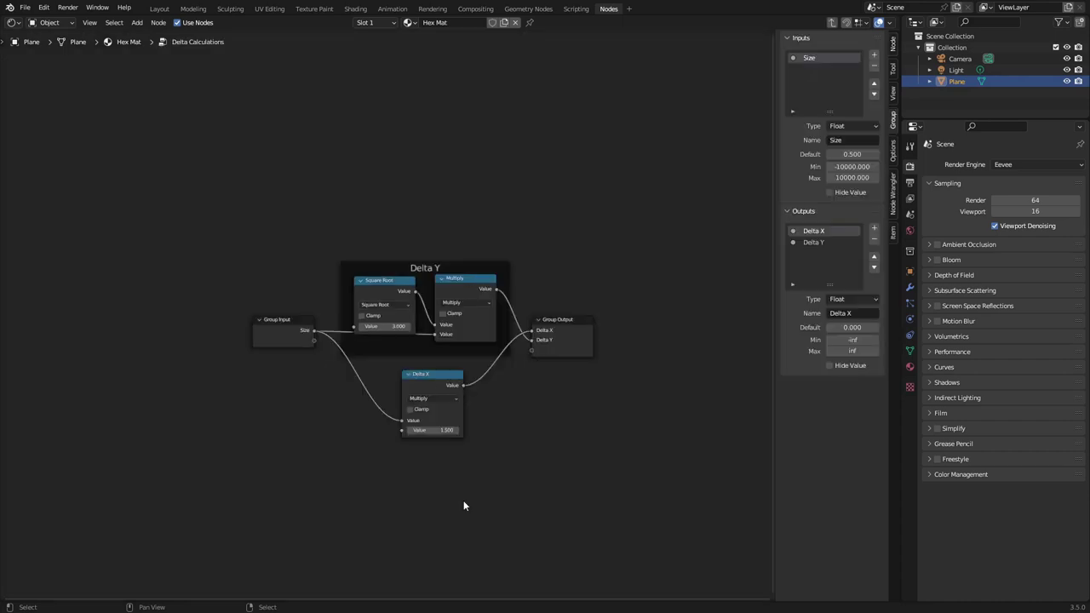
click(395, 266)
shift+click(397, 295)
click(399, 267)
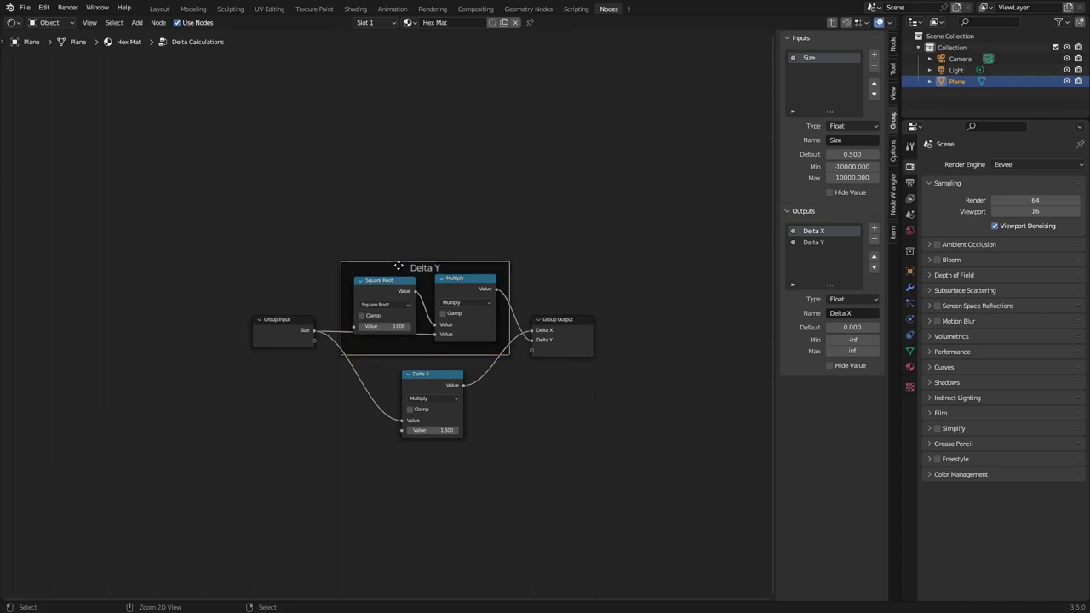
key(Tab)
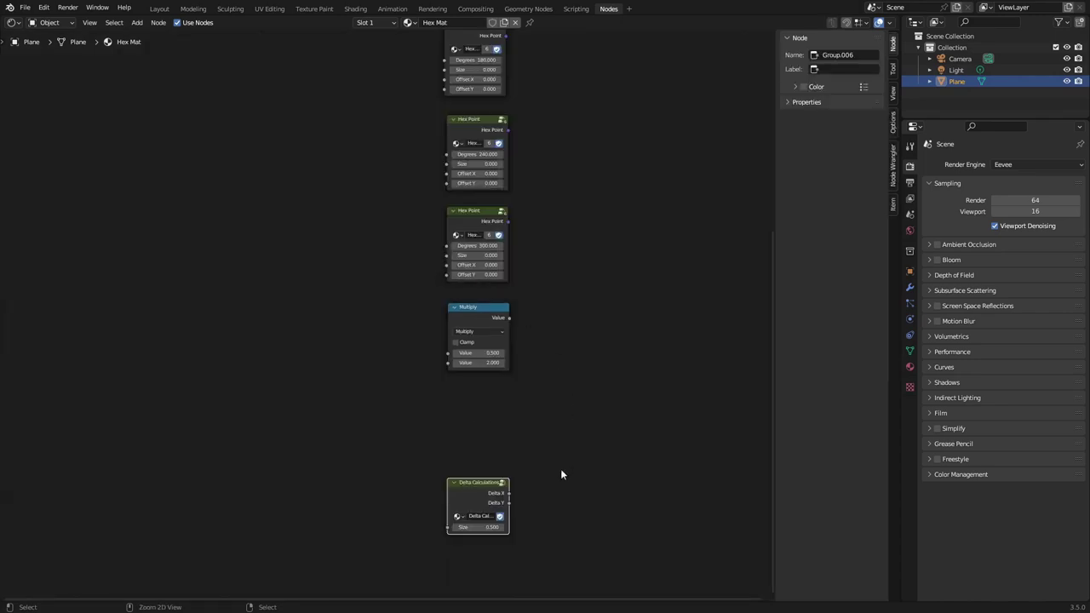
key(ctrl+v)
key(ctrl+z)
Copy the Delta Y frame with its Square Root and Multiply nodes into the main tree.
key(Tab)
shift+click(439, 288)
shift+click(383, 283)
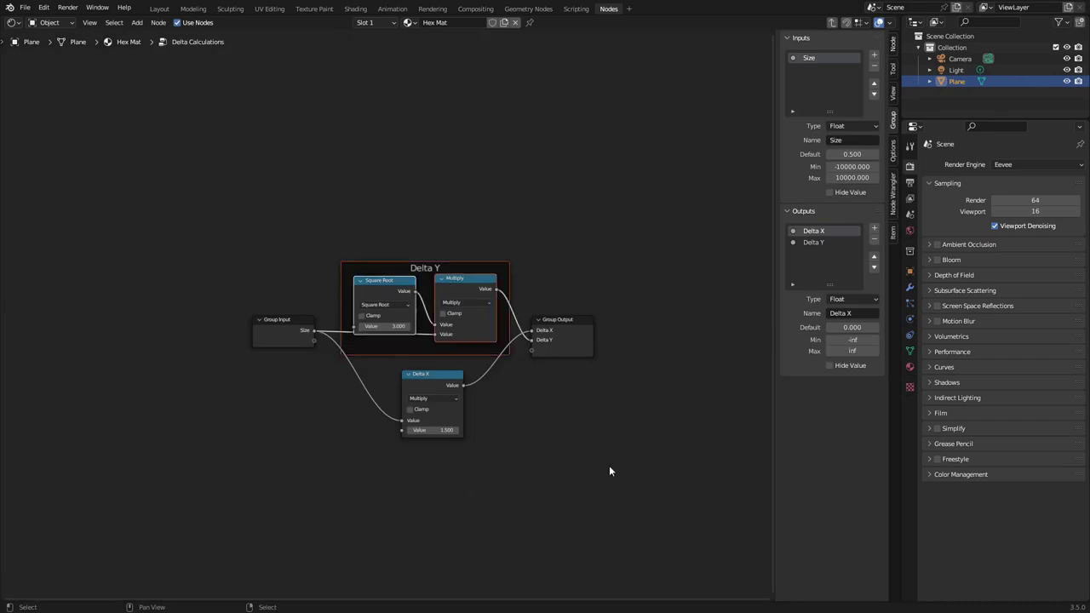
key(Tab)
key(ctrl+v)
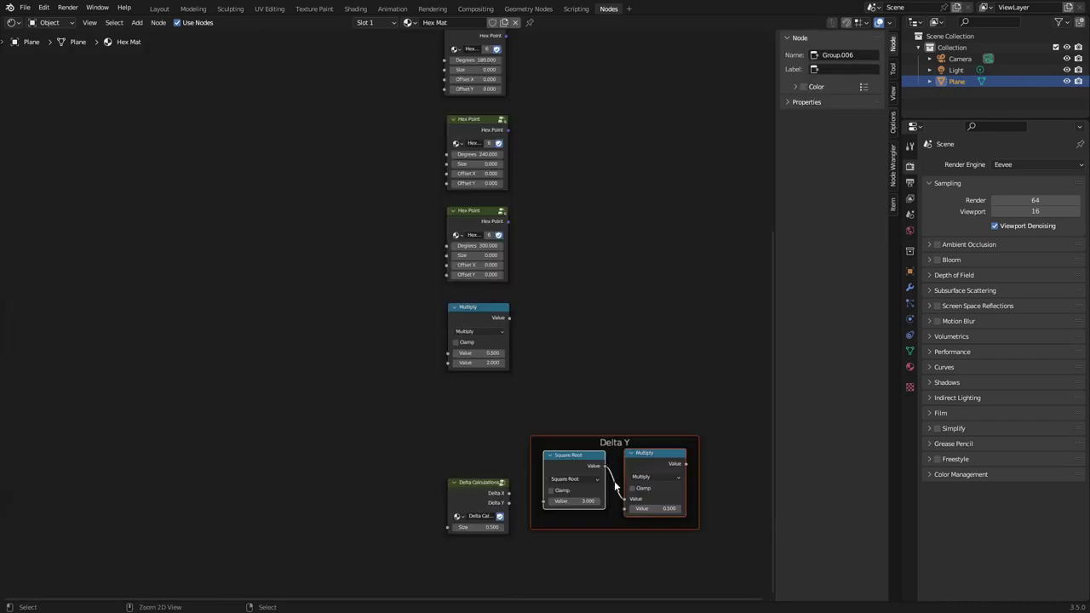
Relabel the pasted frame Height and place it just above Delta Calculations.
click(640, 439)
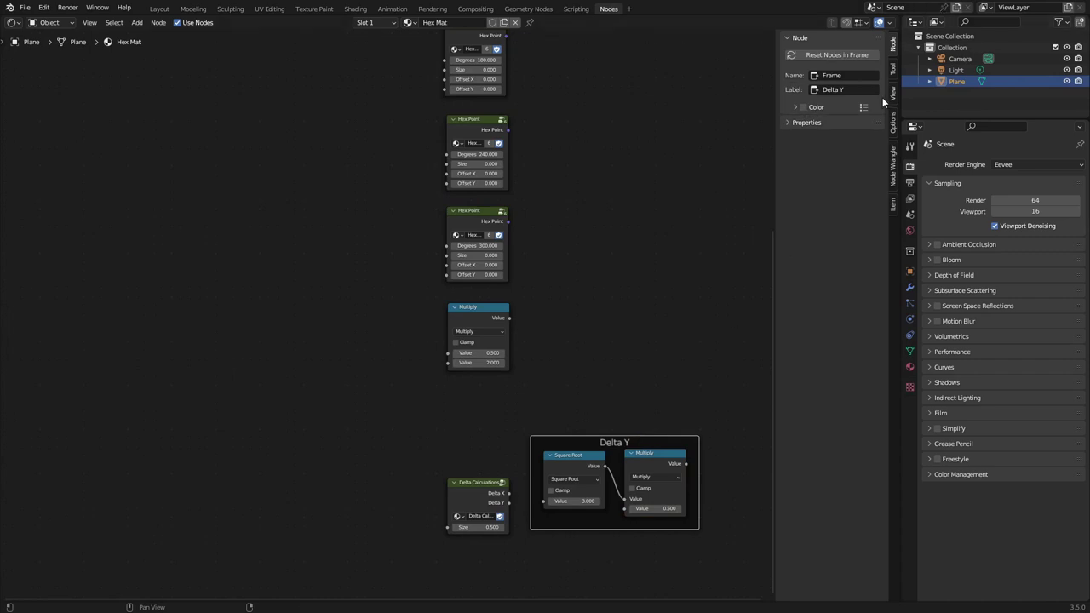
text(Height)
key(Return)
key(g)
click(554, 371)
scroll(638, 452, up, 2)
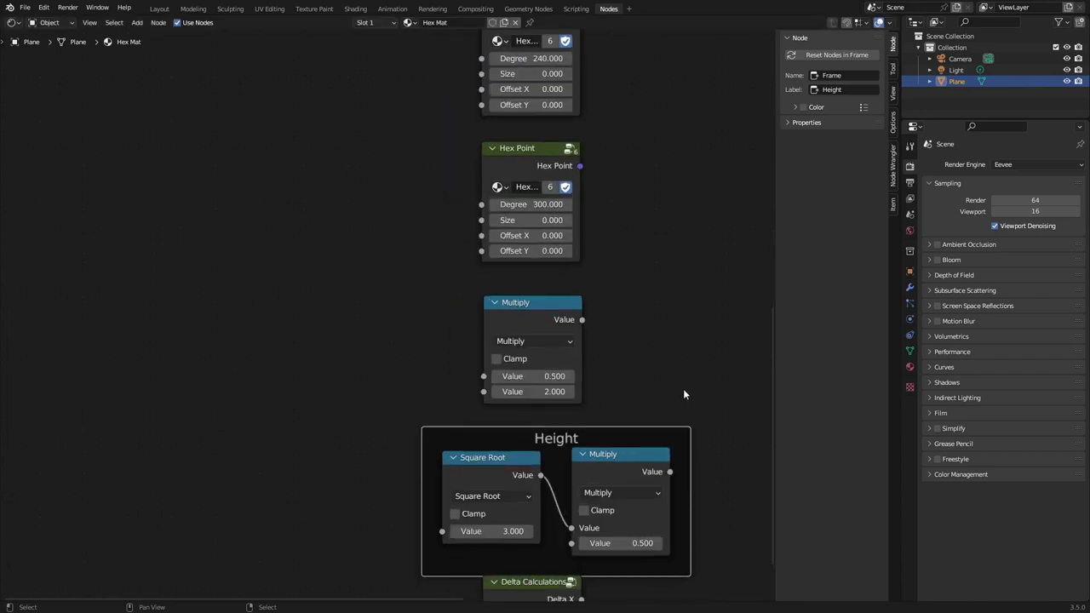
scroll(611, 433, down, 3)
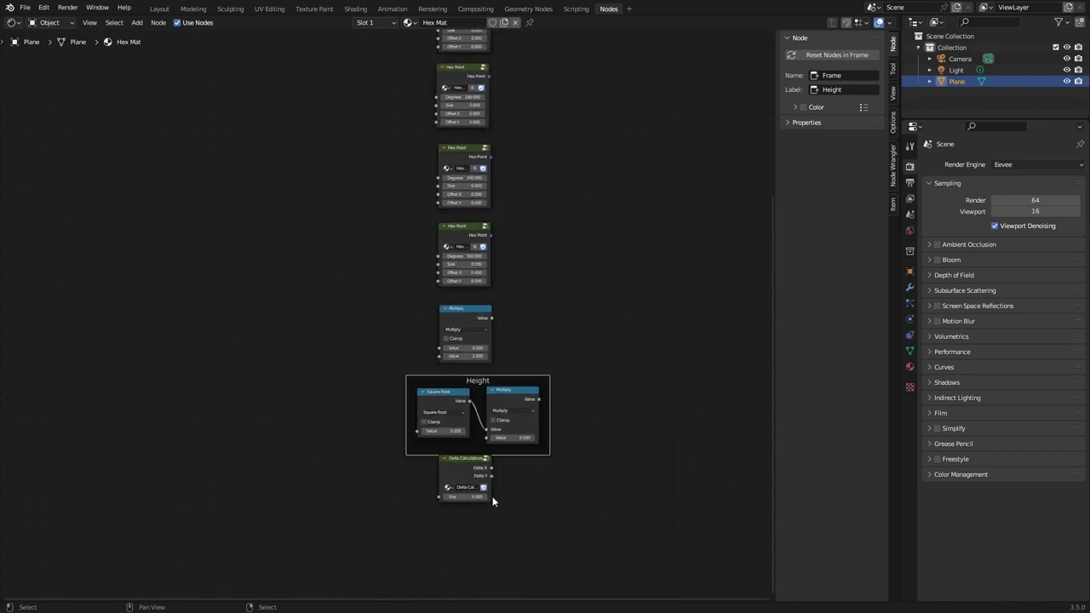
drag(468, 480, 471, 494)
scroll(477, 432, down, 2)
scroll(477, 432, up, 2)
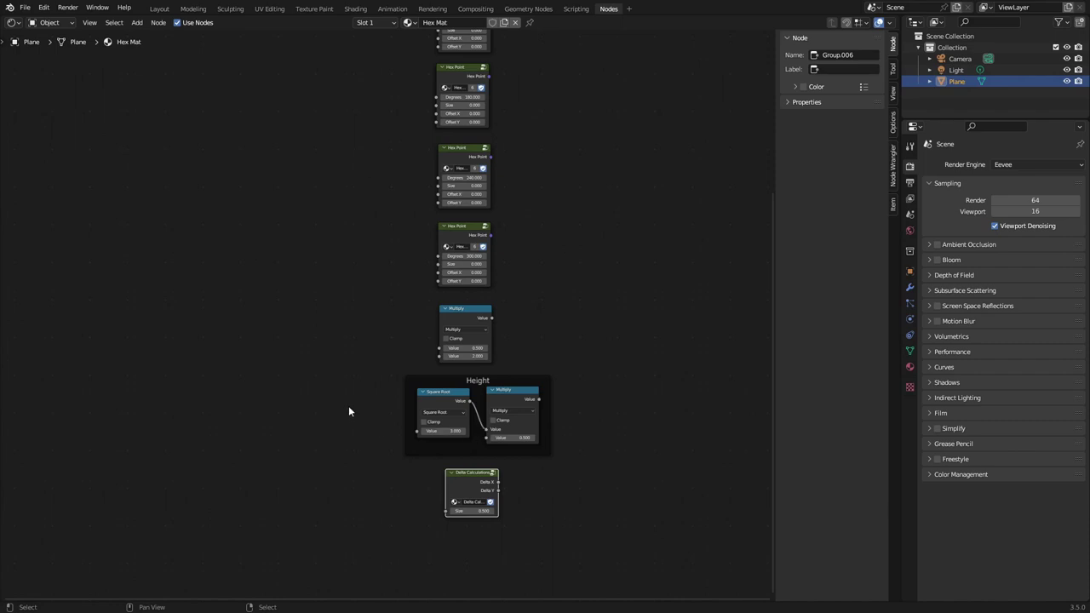
scroll(383, 357, down, 3)
Group the Hex Point, Multiply, Height and Delta node column and its frame into a new node group.
scroll(490, 439, up, 2)
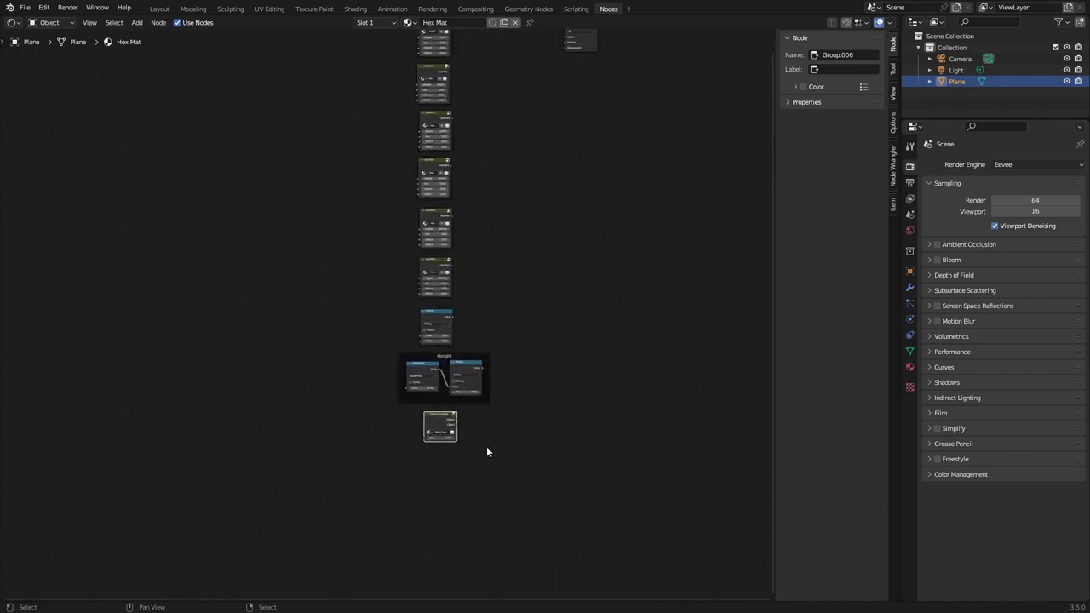
drag(480, 478, 387, 17)
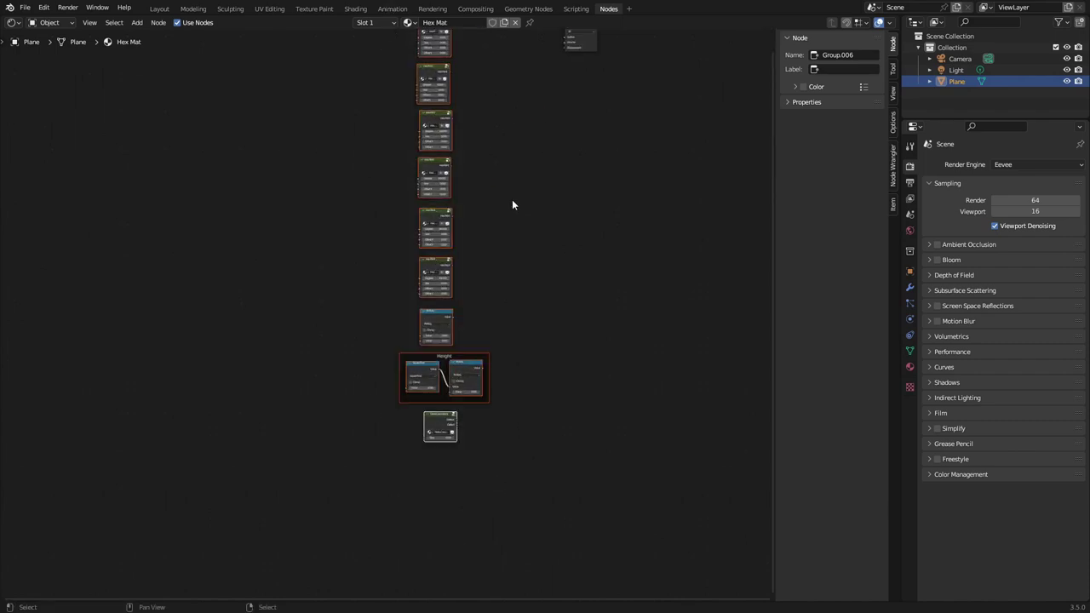
scroll(513, 208, down, 3)
key(ctrl+g)
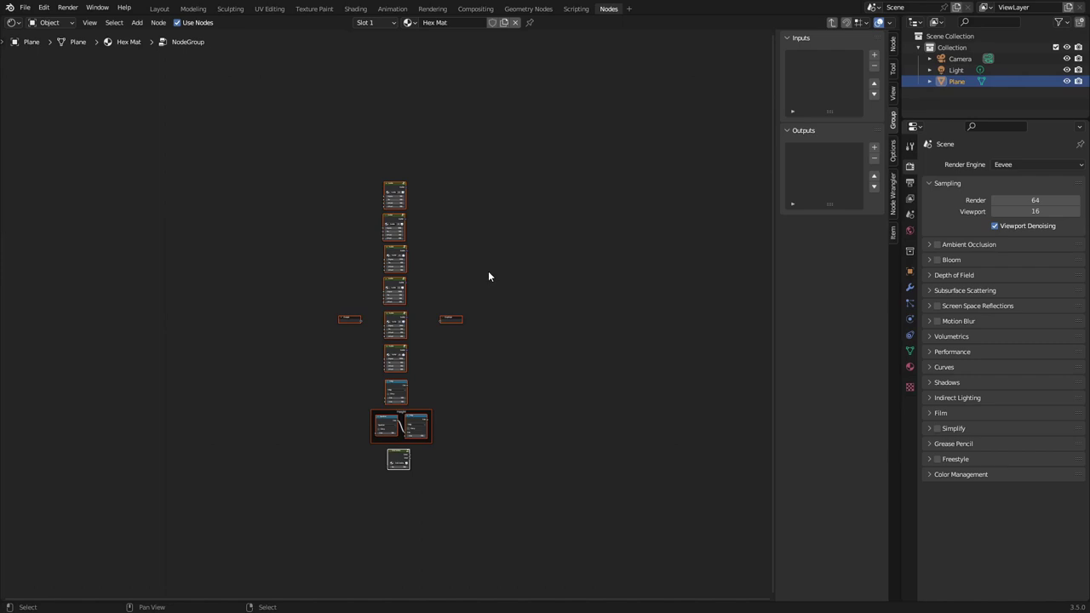
Move the Group Input node off to the left and begin linking the top Hex Point to Group Output.
scroll(310, 373, up, 5)
click(233, 330)
scroll(260, 362, down, 4)
key(g)
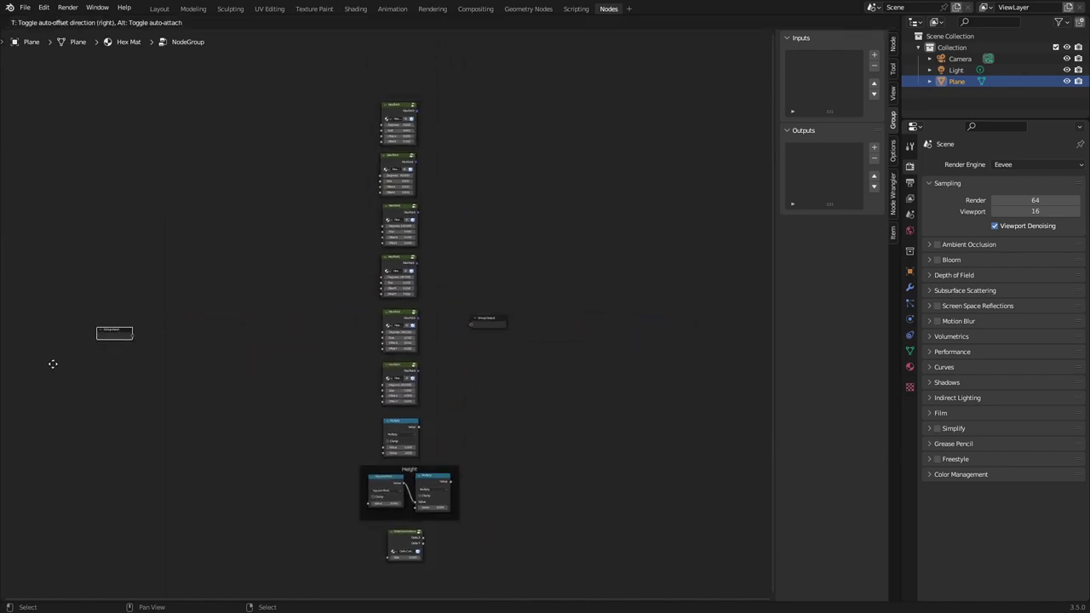
click(63, 374)
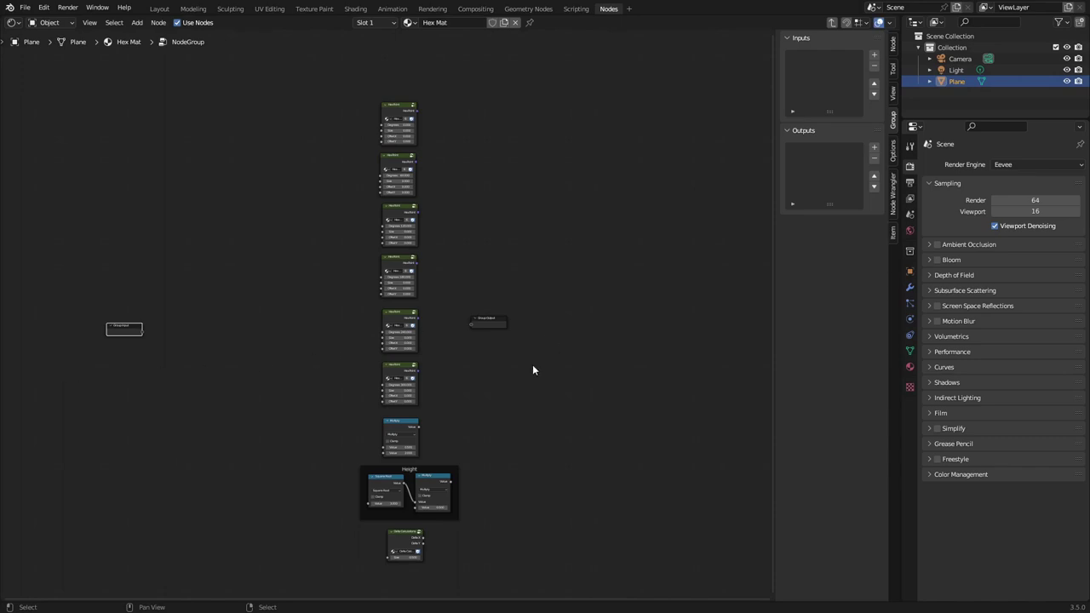
scroll(484, 209, up, 3)
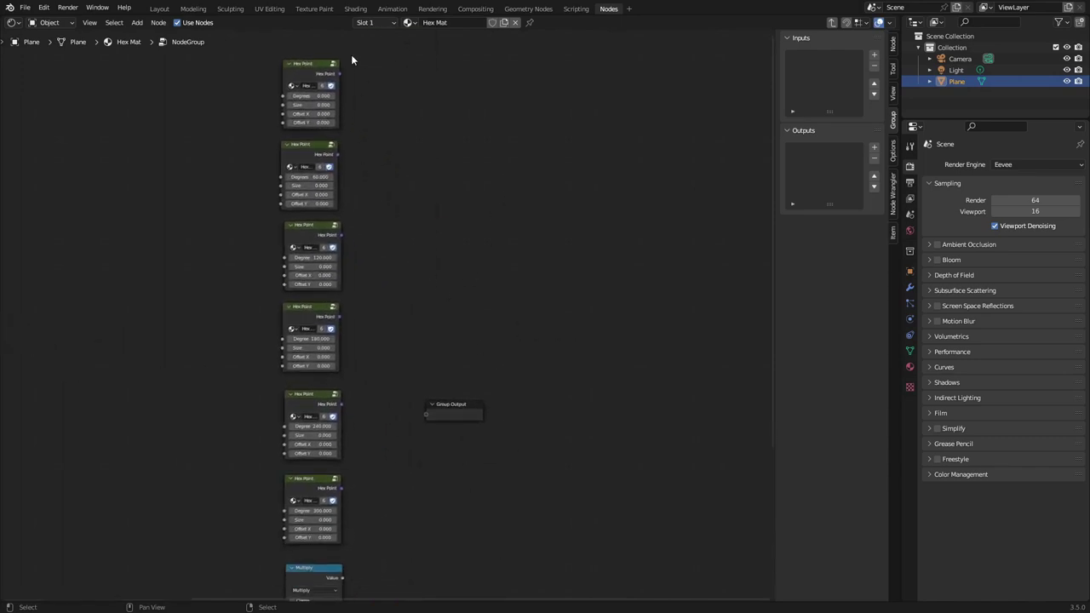
drag(341, 74, 428, 418)
Link all six Hex Points, Multiply, Height, Delta X and Delta Y to the Group Output.
drag(341, 74, 435, 415)
drag(339, 154, 427, 424)
drag(340, 234, 427, 432)
drag(339, 317, 426, 440)
drag(342, 403, 426, 449)
middle_drag(426, 449, 436, 324)
drag(350, 363, 434, 334)
drag(351, 452, 440, 363)
drag(403, 540, 436, 351)
middle_drag(425, 556, 341, 464)
drag(284, 512, 359, 259)
drag(283, 520, 353, 283)
Reposition the Group Output node and shift the Height frame slightly left.
key(g)
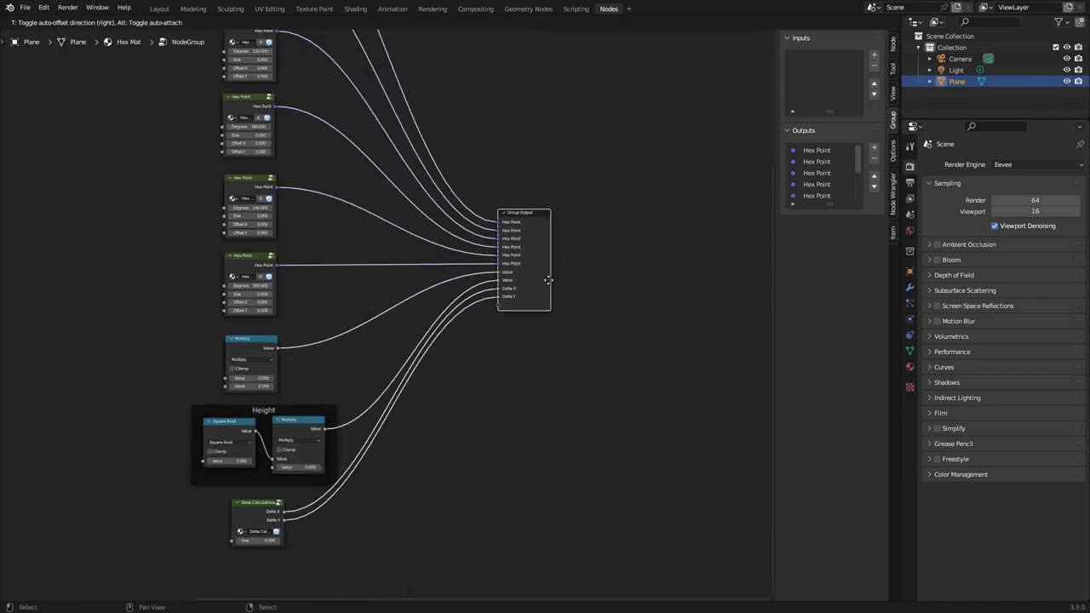
click(408, 312)
drag(256, 410, 218, 410)
scroll(383, 328, up, 3)
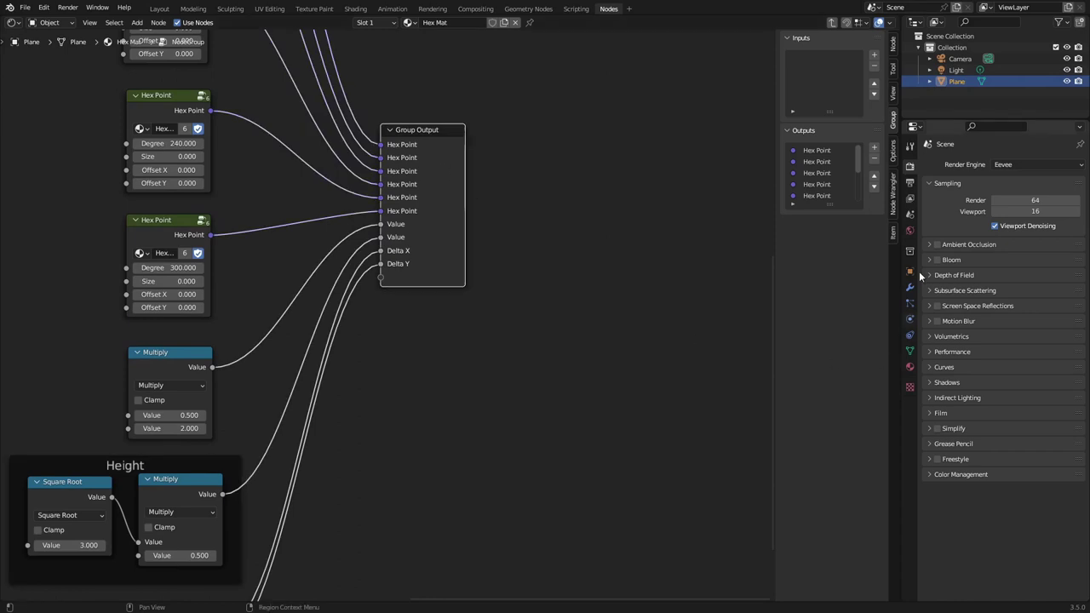
Rename the first three group outputs to Hex Point A, Hex Point B and Hex Point C.
double_click(817, 155)
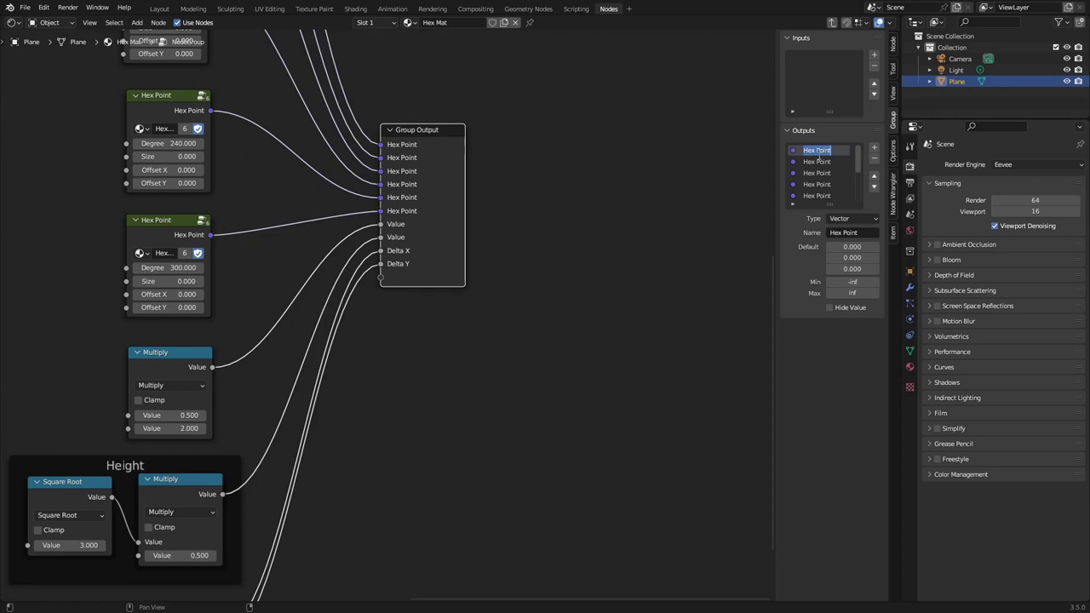
key(End)
text(A)
double_click(820, 161)
key(End)
text(B)
key(Return)
click(838, 175)
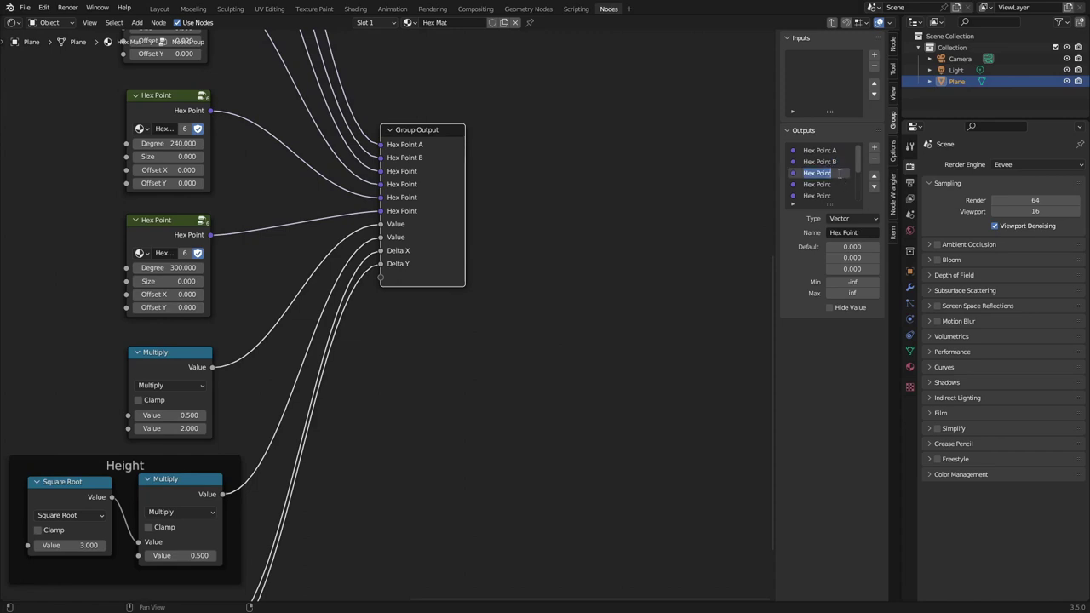
key(End)
text(C)
key(Return)
Rename the next three group outputs to Hex Point D, Hex Point E and Hex Point F.
double_click(838, 184)
key(End)
text(D)
key(Return)
double_click(839, 196)
key(End)
text(E)
key(Return)
scroll(822, 179, down, 2)
double_click(822, 161)
text(F)
key(Return)
Rename the two Value outputs to Width and Height.
double_click(822, 173)
text(Wi)
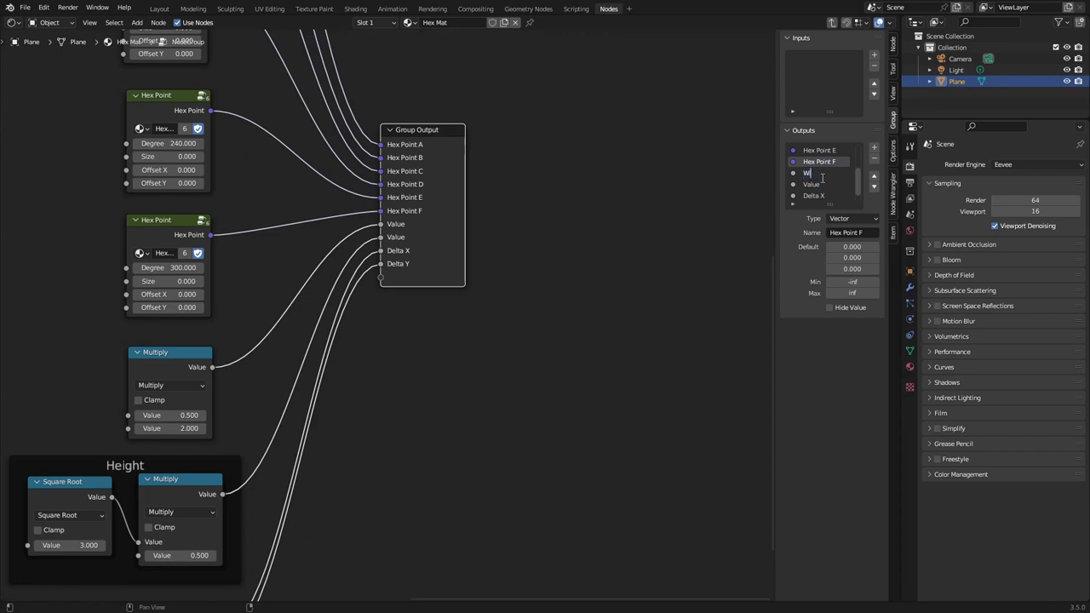
text(dth)
key(Return)
click(827, 183)
double_click(827, 183)
text(Height)
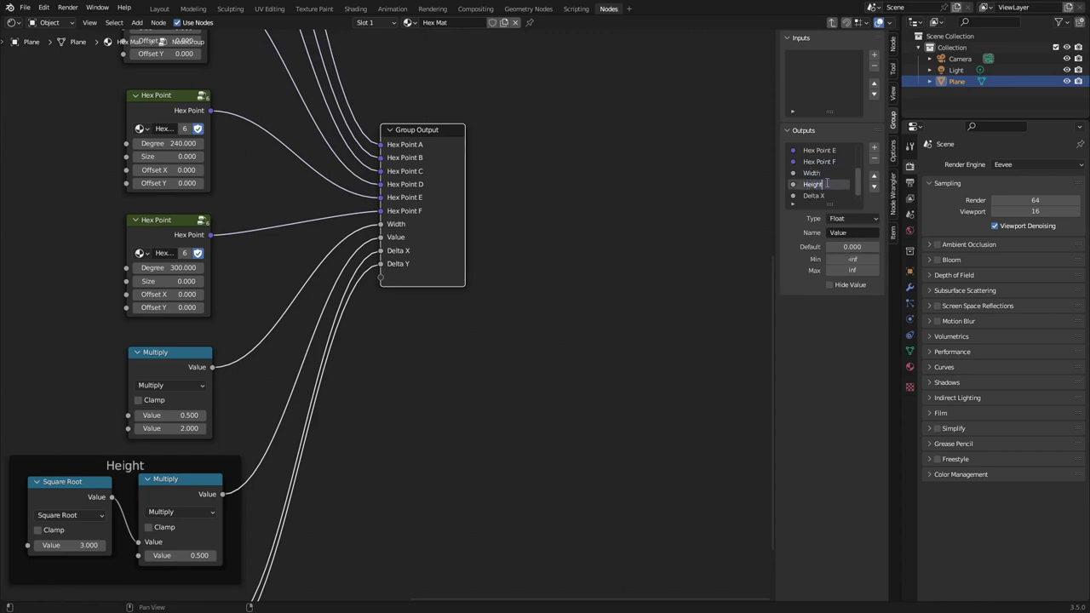
key(Return)
scroll(826, 181, down, 1)
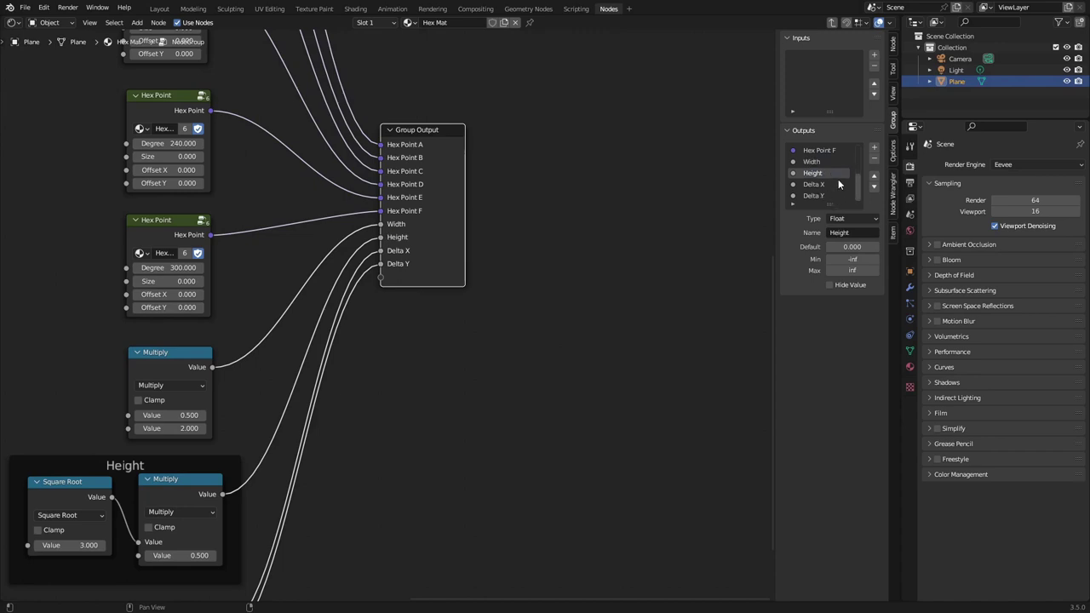
scroll(467, 324, down, 5)
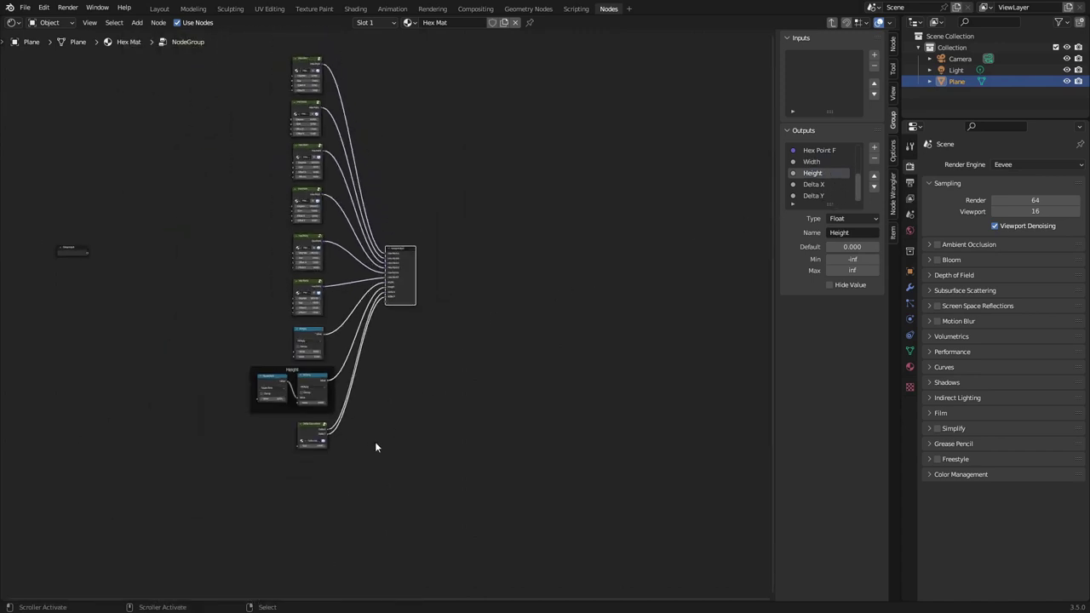
Add four new float inputs to the node group's Group Input.
middle_drag(382, 445, 549, 493)
scroll(384, 479, up, 3)
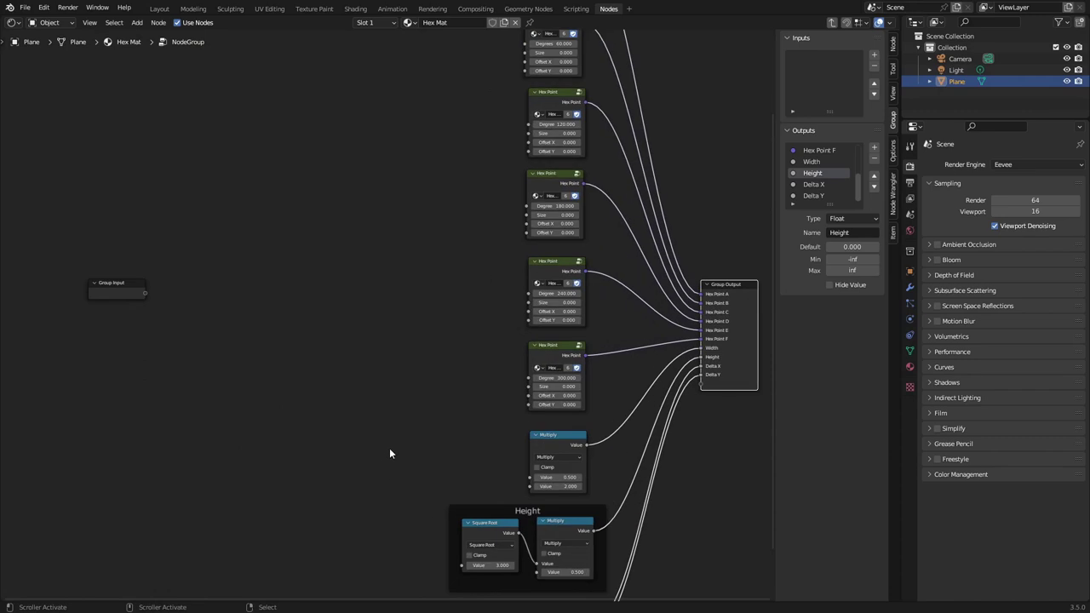
click(104, 302)
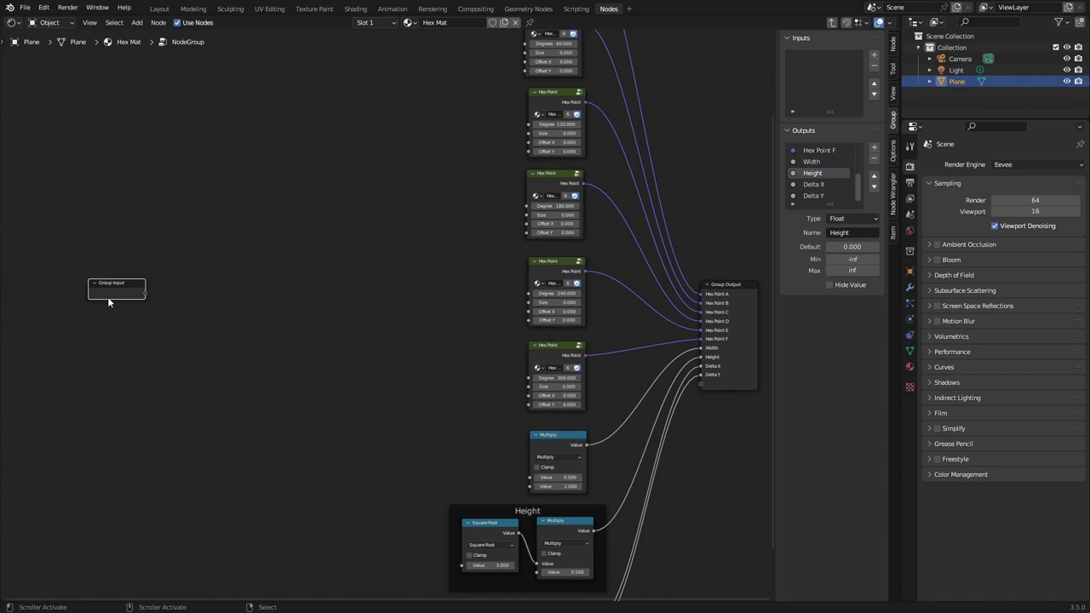
click(876, 55)
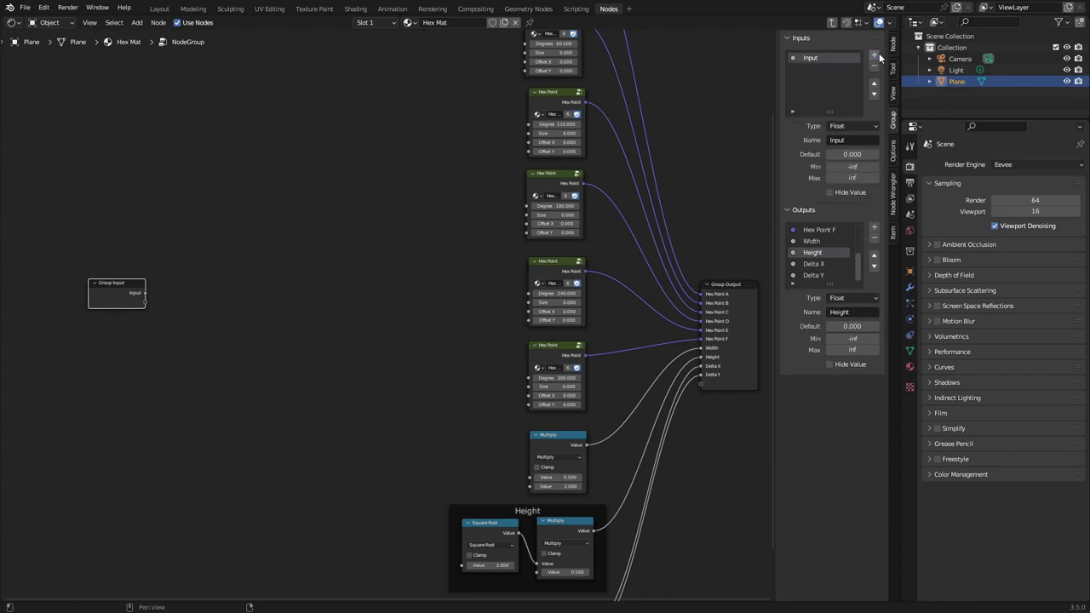
click(877, 54)
click(877, 54)
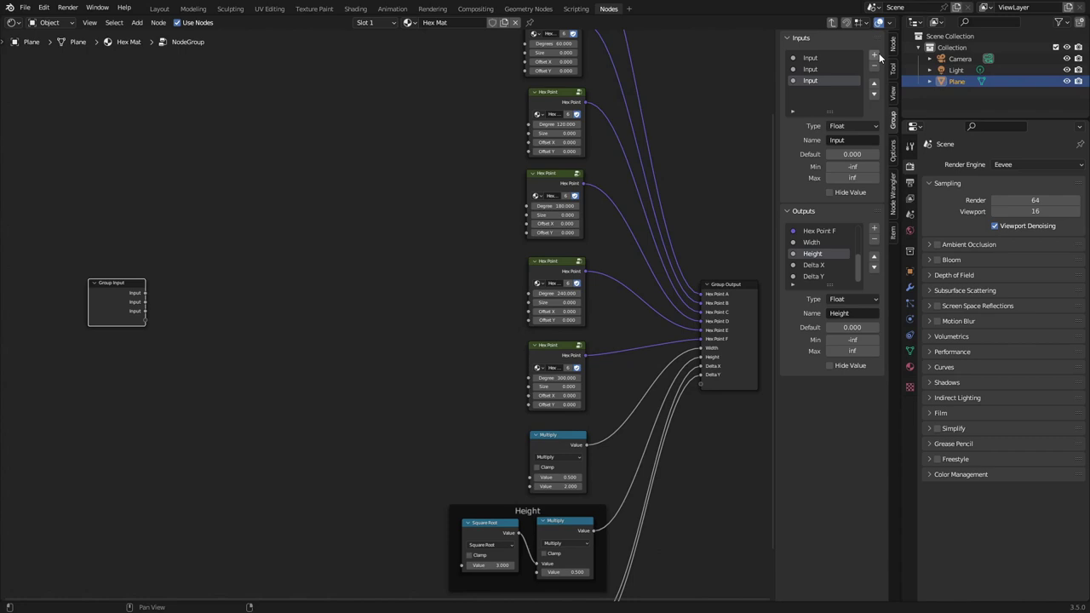
click(877, 55)
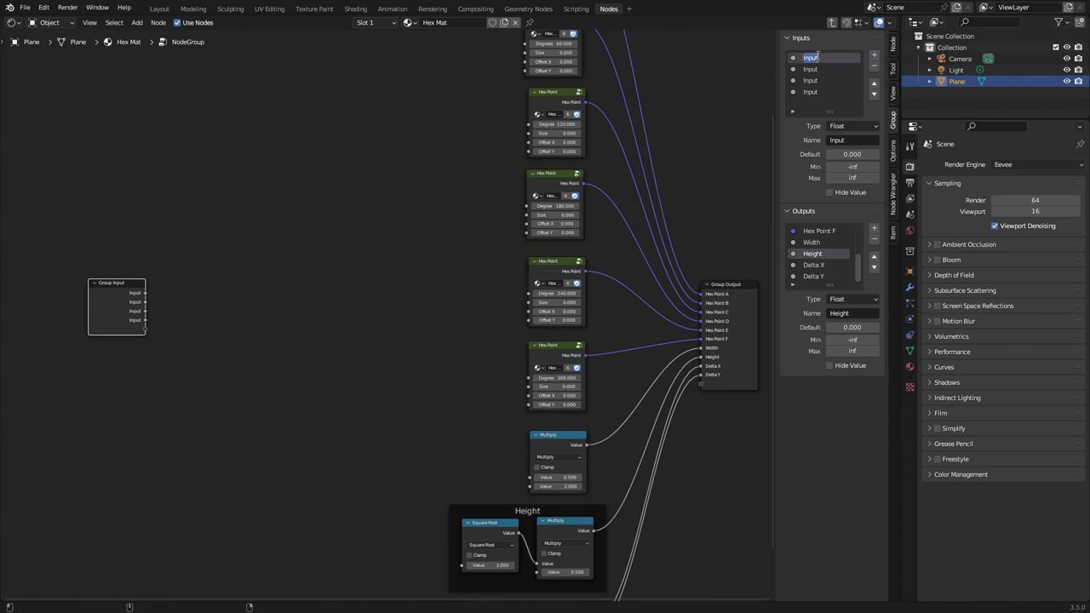
Name the four new inputs Size, Mergin, Offset X and Offset Y.
text(Size)
key(Return)
click(815, 68)
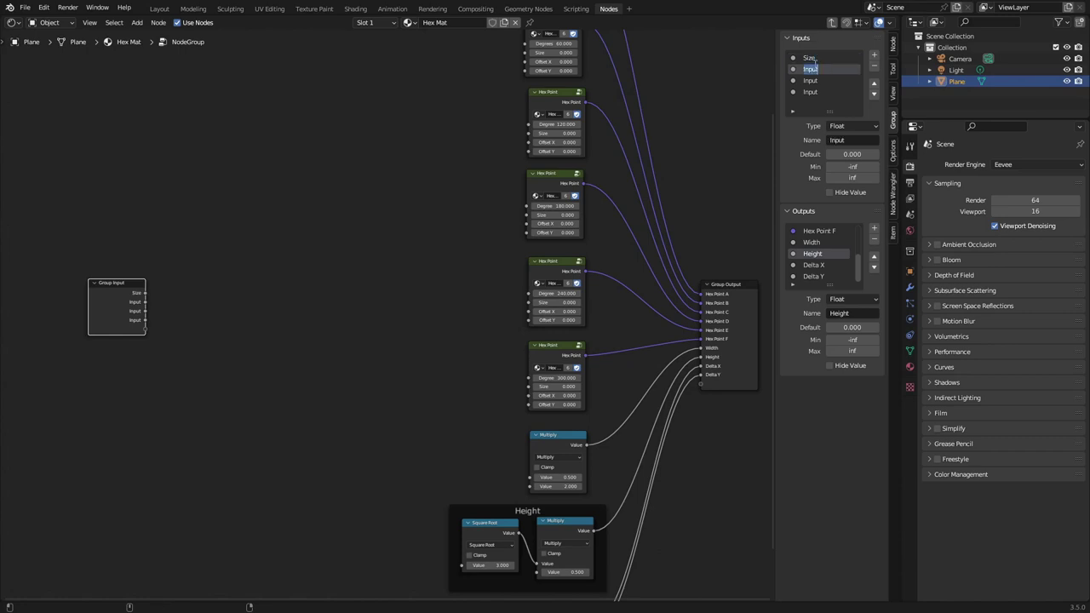
text(Mergin)
key(Return)
double_click(813, 81)
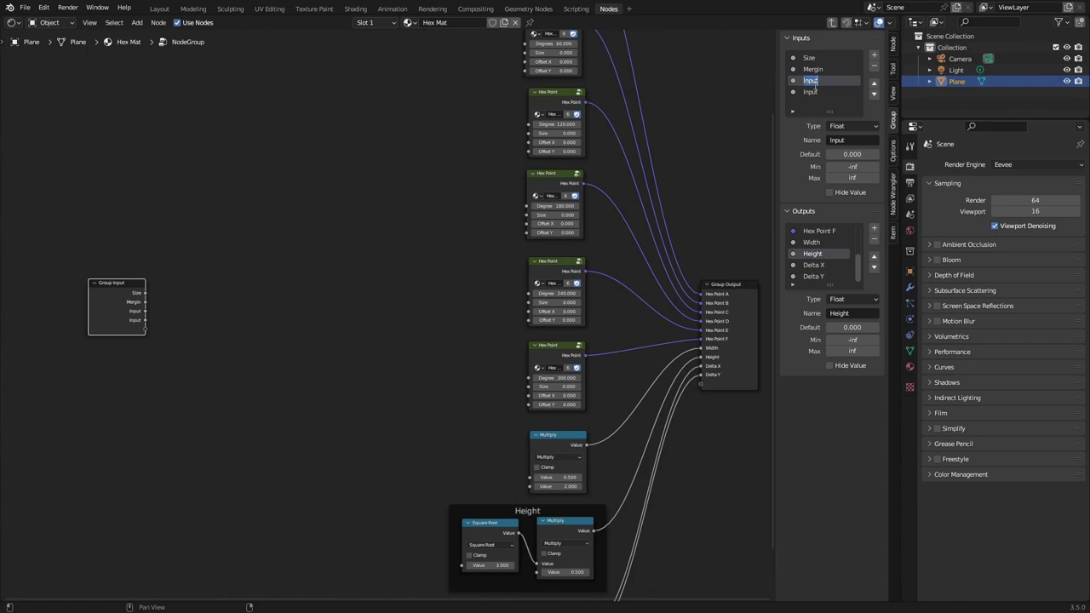
text(Offset X)
key(Return)
double_click(814, 91)
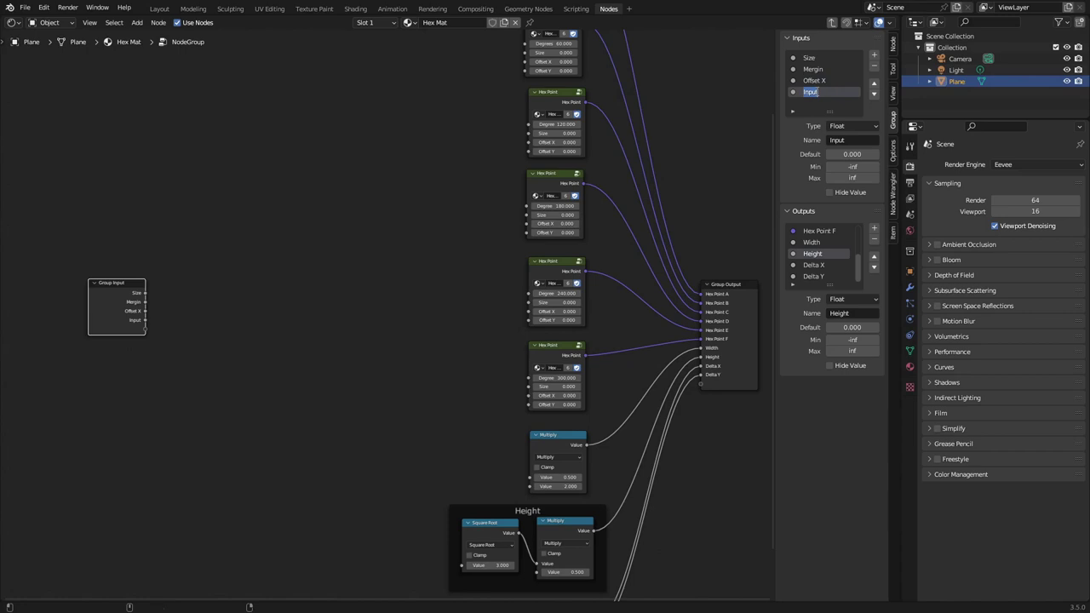
text(Offset)
text( Y)
key(Return)
scroll(197, 382, down, 1)
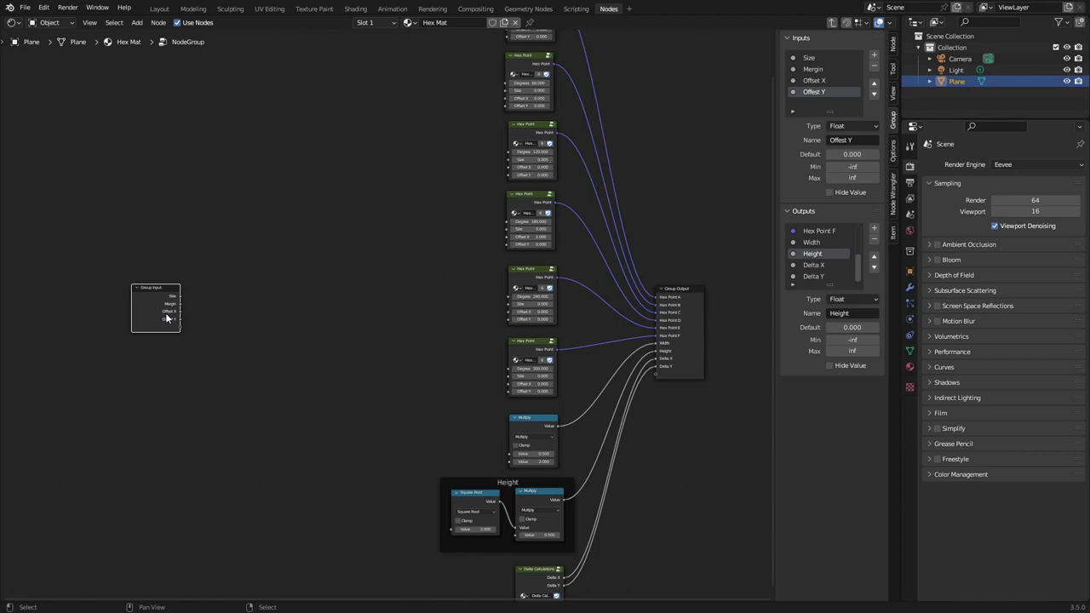
Add reroutes to all Group Input outputs with Node Wrangler, then deselect them.
key(slash)
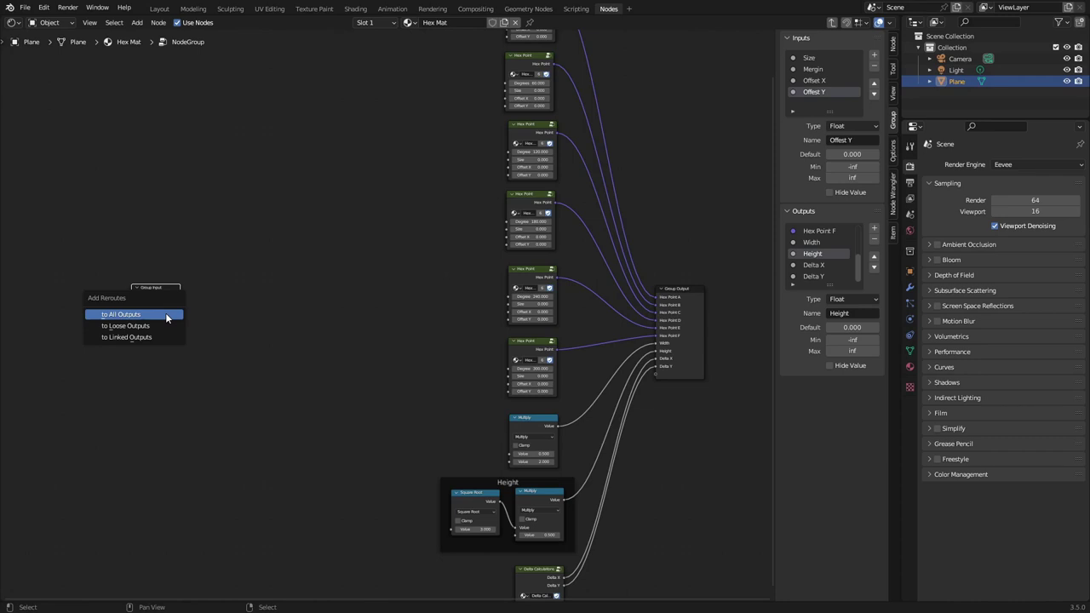
click(167, 318)
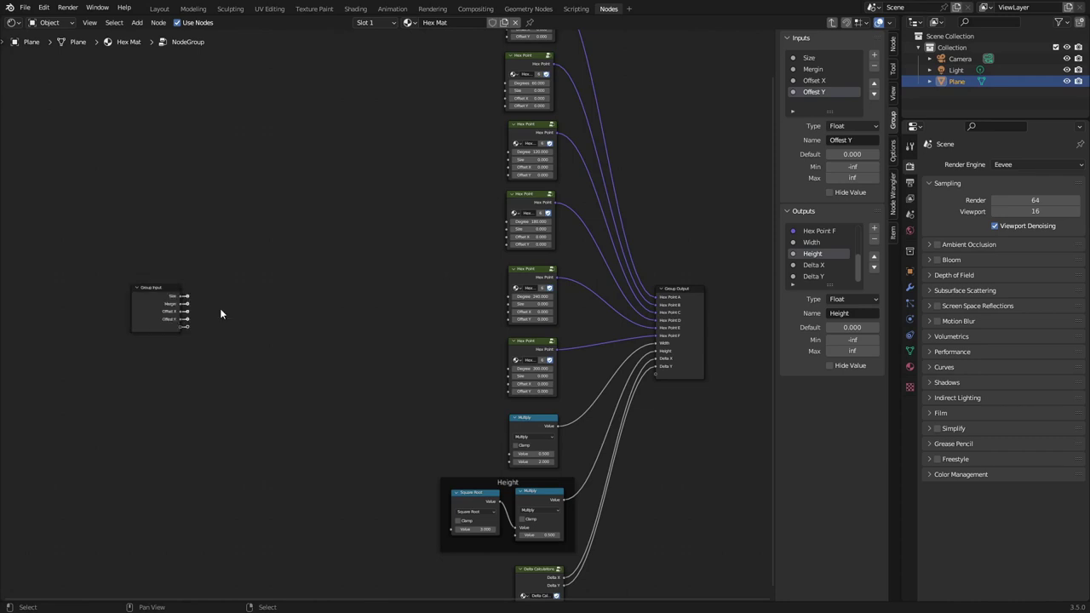
scroll(220, 308, up, 3)
click(67, 337)
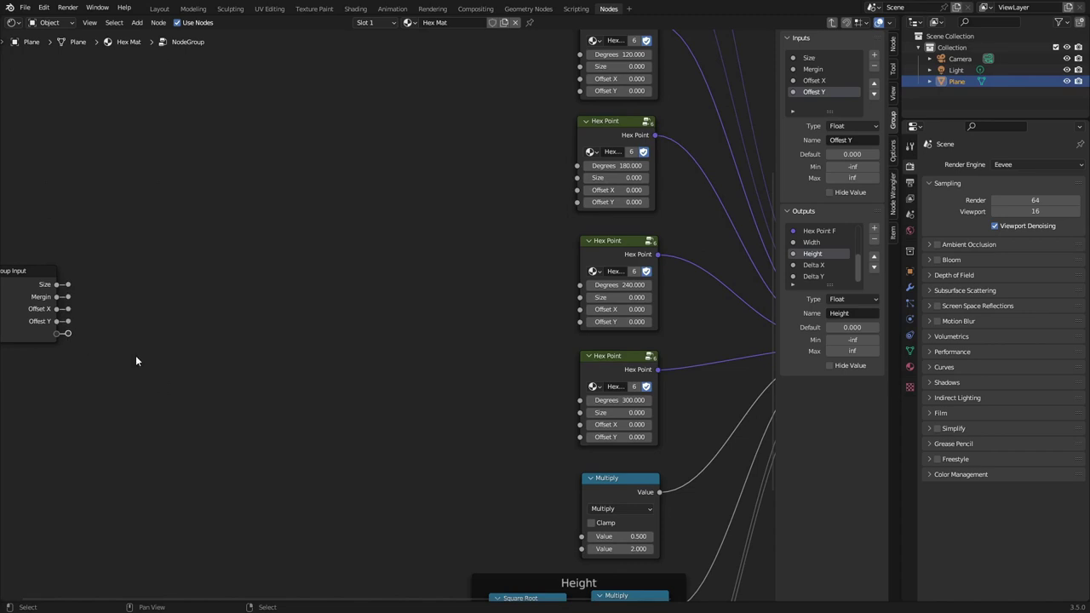
Reselect the Group Input node and open the Edit menu.
middle_drag(111, 341, 344, 388)
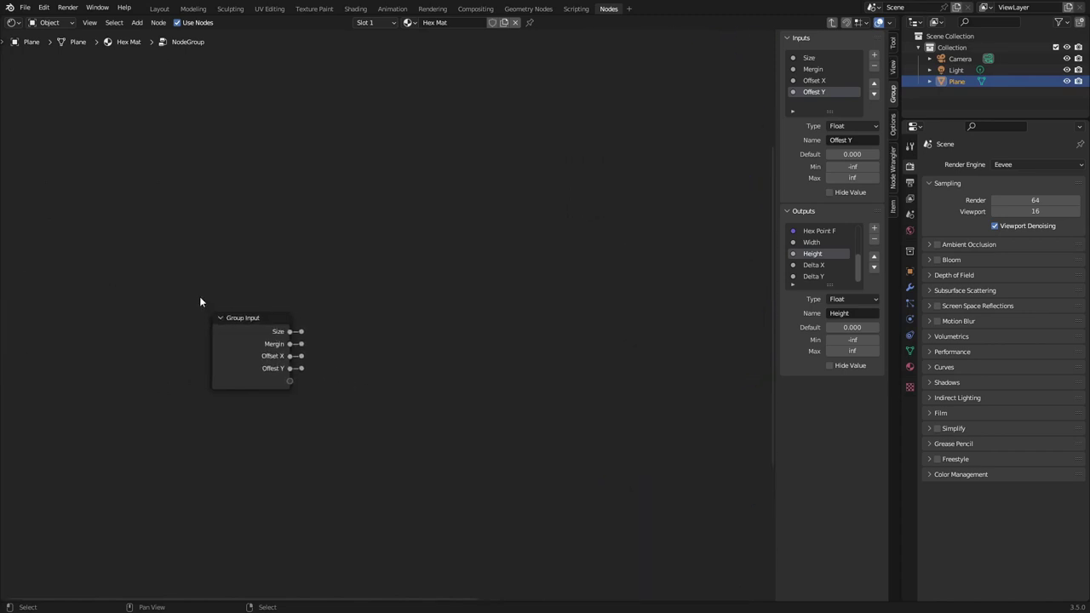
click(281, 363)
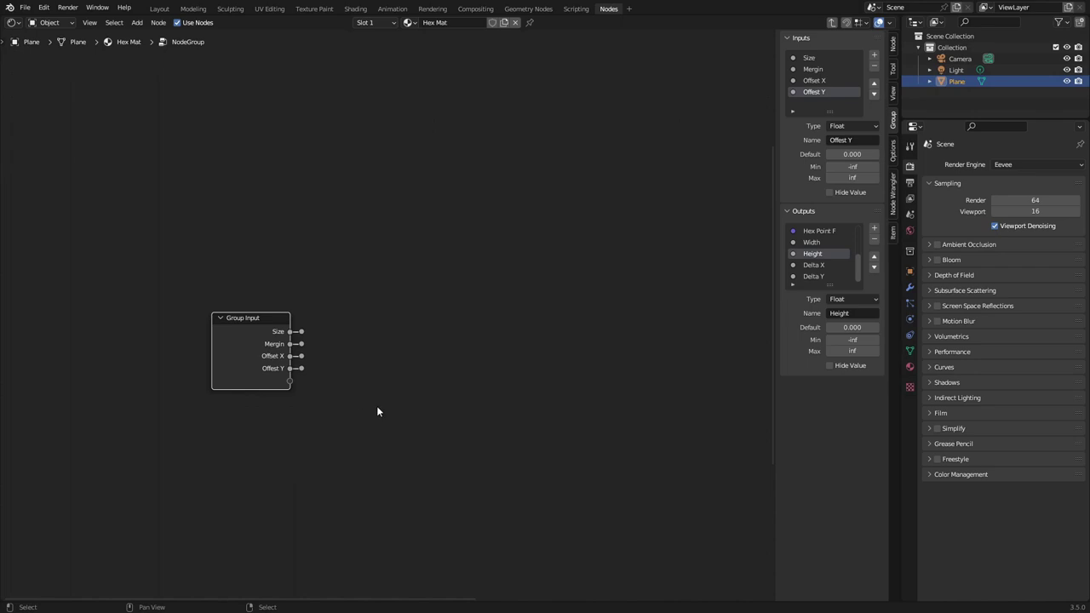
click(44, 8)
click(43, 8)
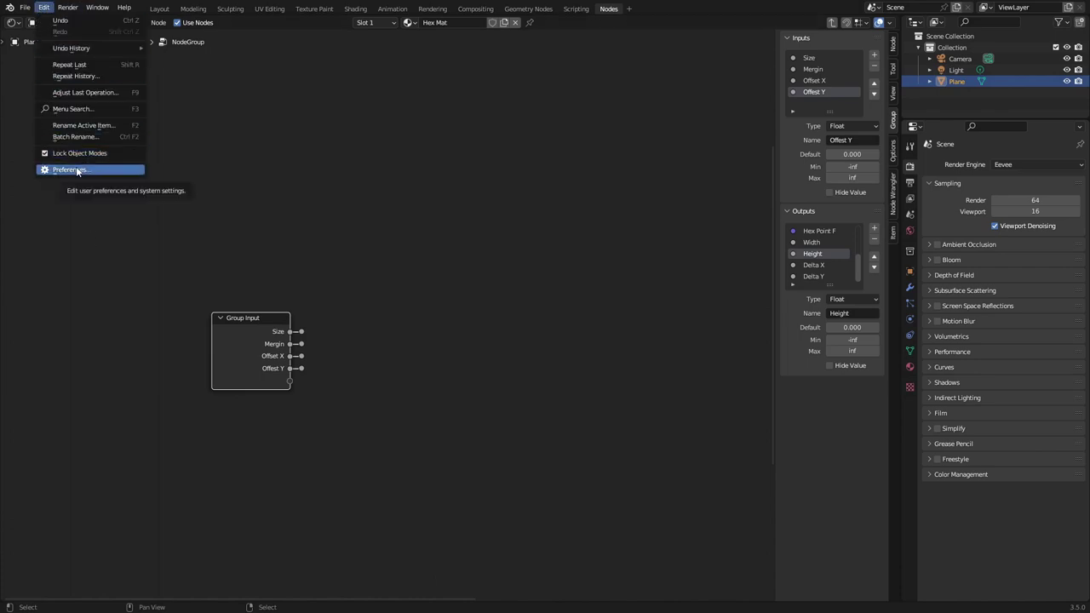
click(76, 169)
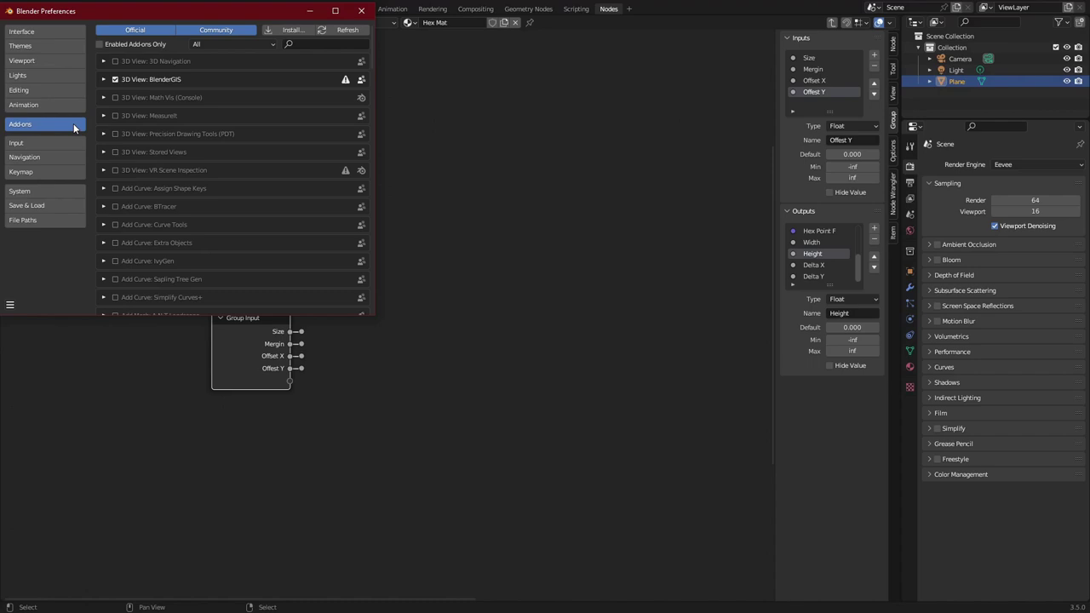
click(316, 47)
text(Node)
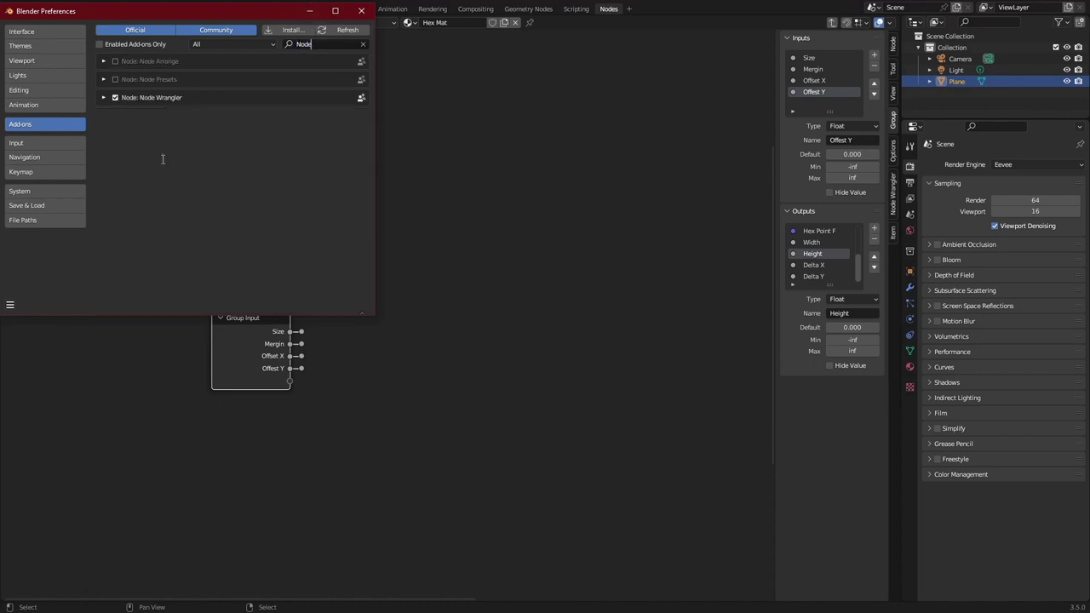
click(103, 98)
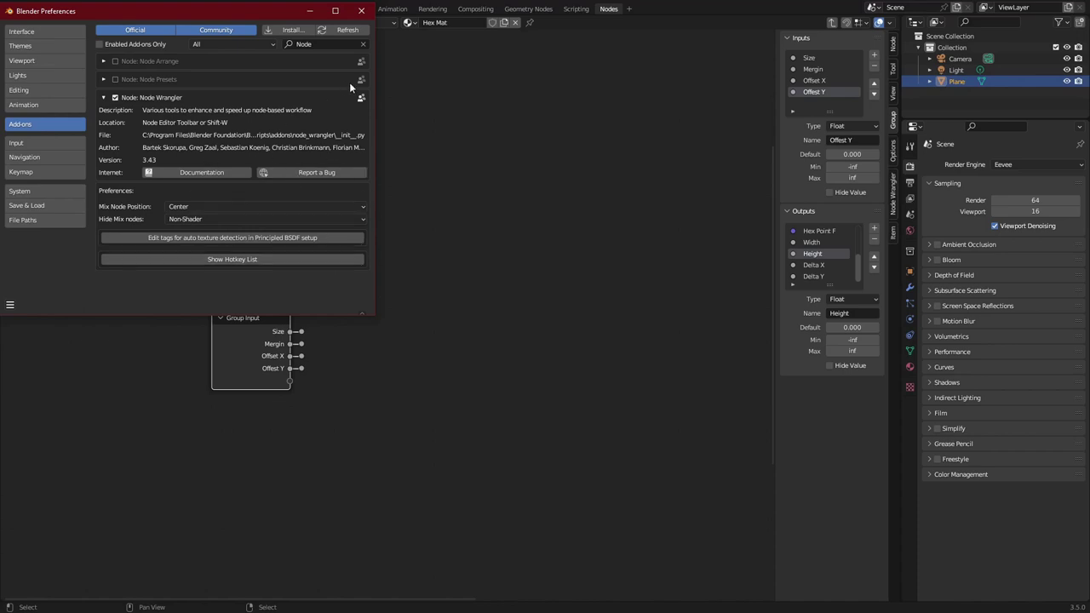
click(361, 10)
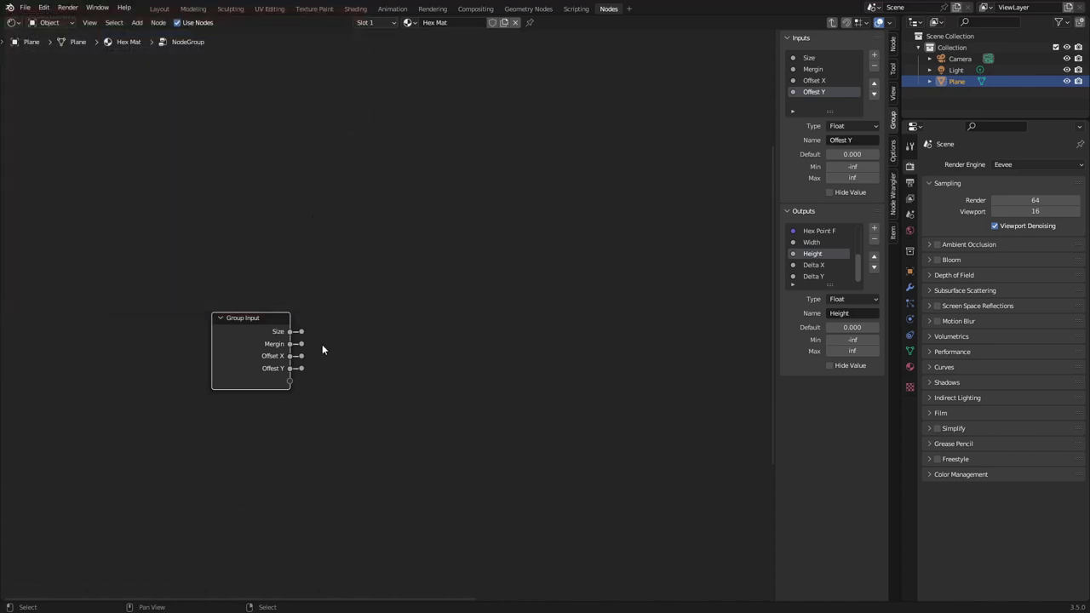
Pull the Offset X and Offset Y reroutes up toward the Hex Point nodes.
drag(290, 368, 369, 416)
scroll(495, 359, down, 3)
middle_drag(495, 360, 382, 434)
scroll(333, 426, down, 2)
scroll(217, 447, up, 3)
click(163, 448)
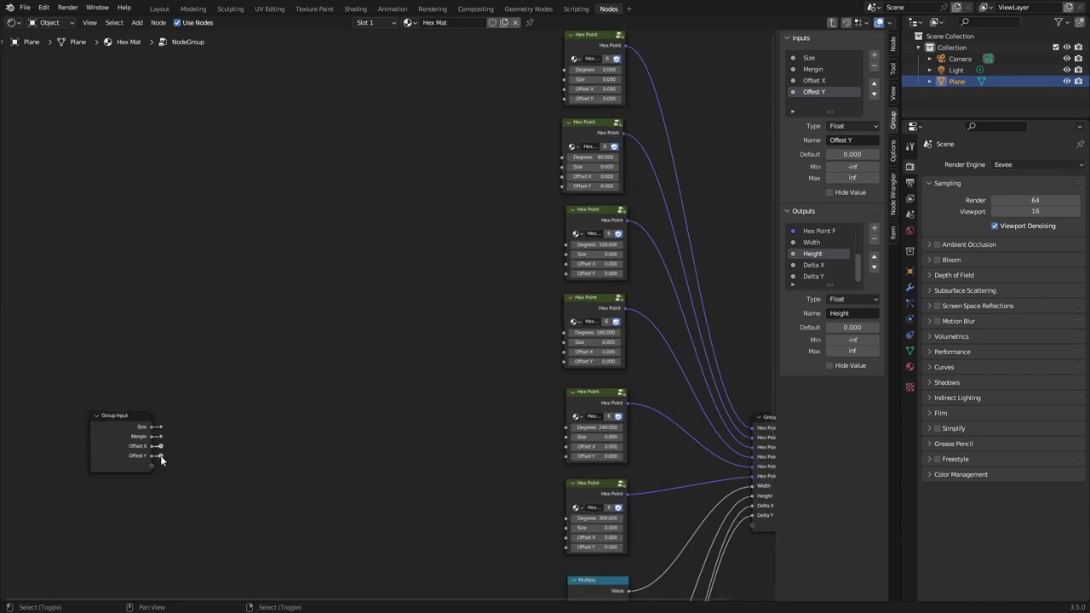
drag(160, 452, 467, 350)
Drag the Size reroute out to the right, below the other links.
scroll(460, 349, down, 3)
middle_drag(421, 342, 407, 389)
scroll(290, 479, up, 2)
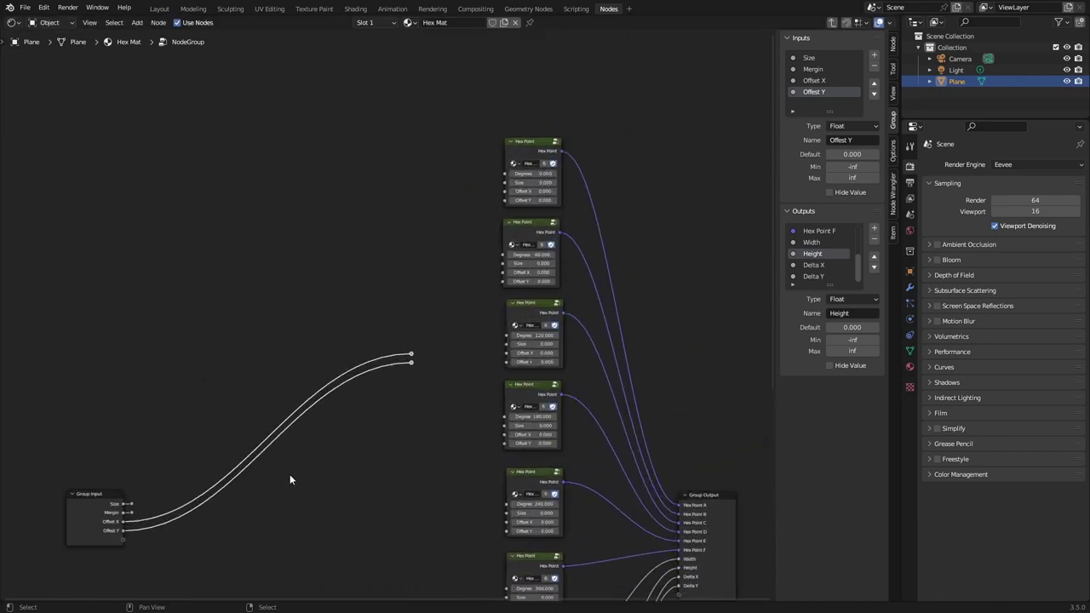
middle_drag(290, 479, 438, 401)
scroll(356, 439, down, 1)
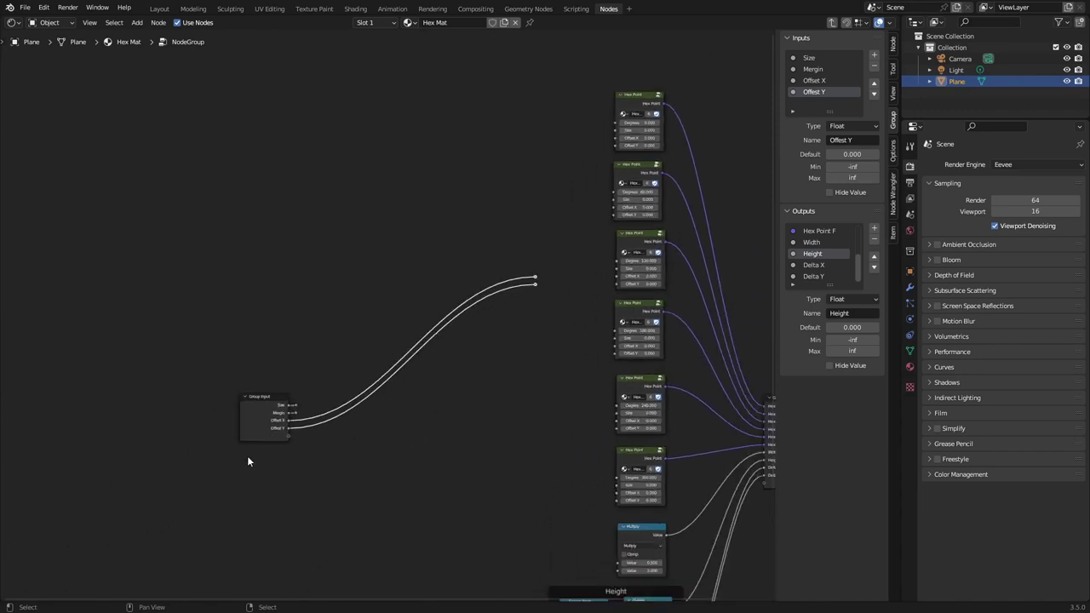
scroll(268, 426, up, 2)
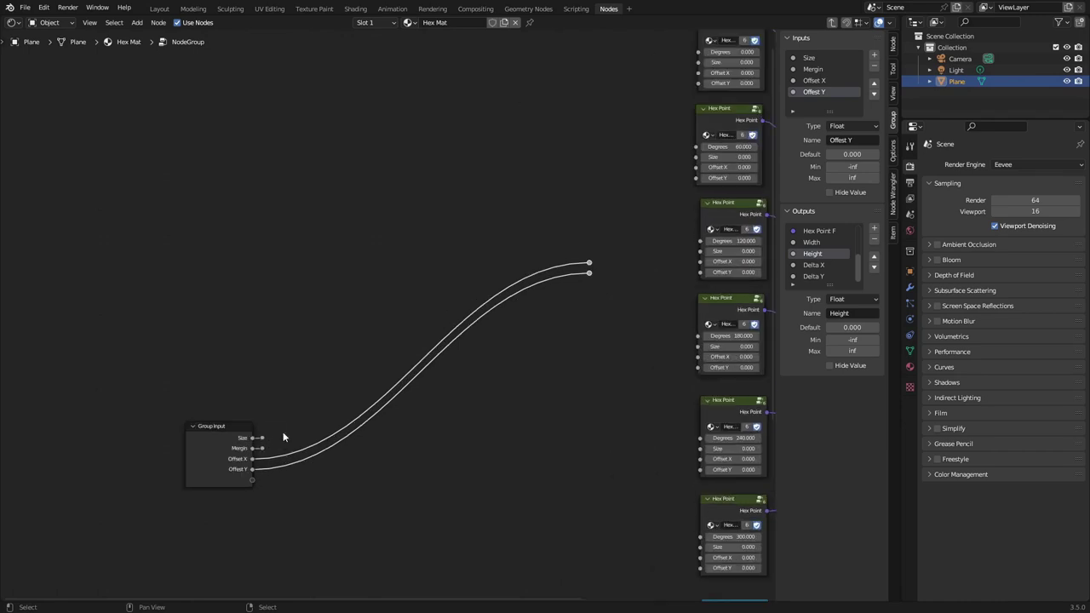
drag(266, 451, 334, 451)
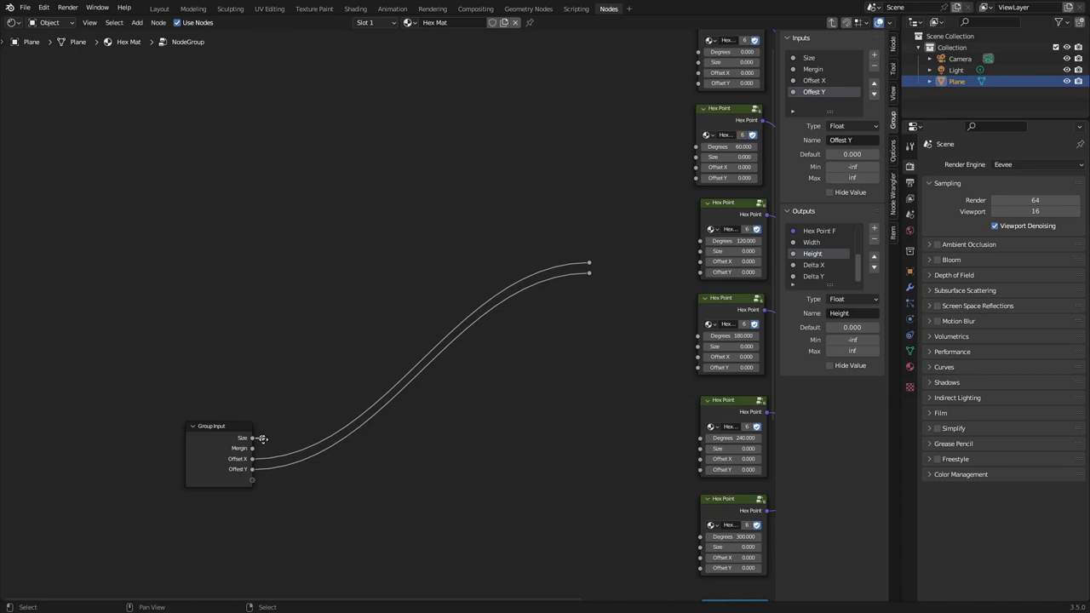
drag(264, 439, 372, 489)
scroll(473, 518, up, 2)
scroll(467, 515, down, 3)
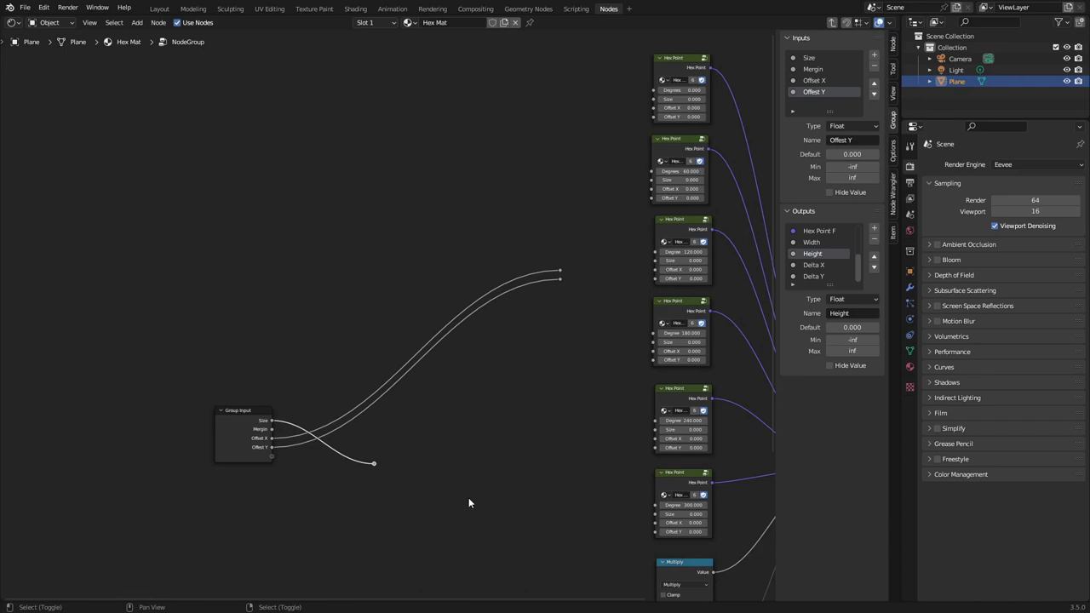
Add a math node beside the links and set its operation to Subtract.
key(shift+a)
click(461, 480)
text(add)
key(Return)
click(438, 390)
click(448, 398)
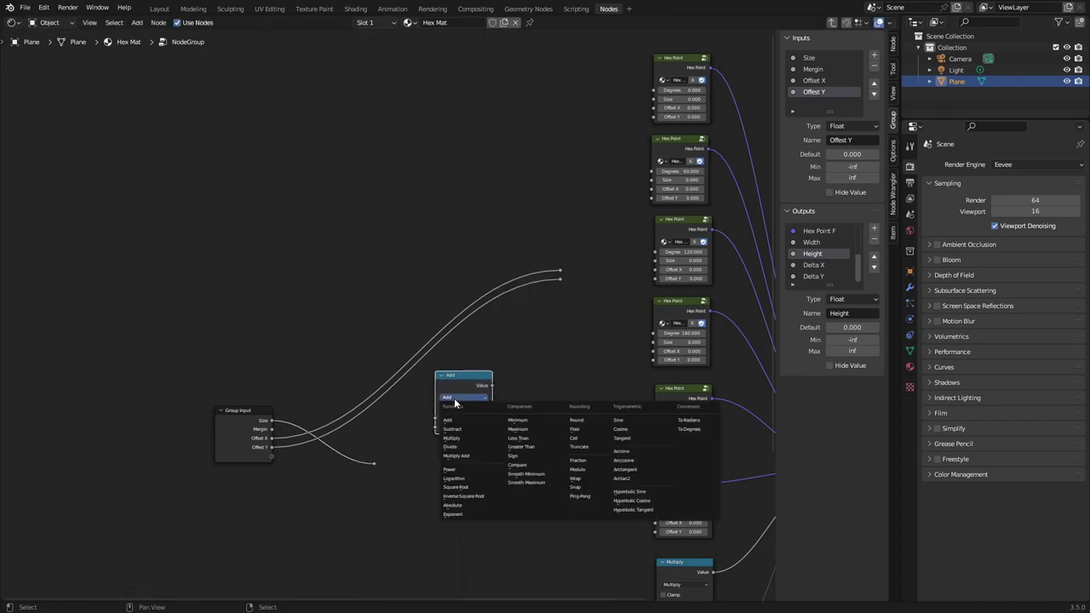
click(470, 428)
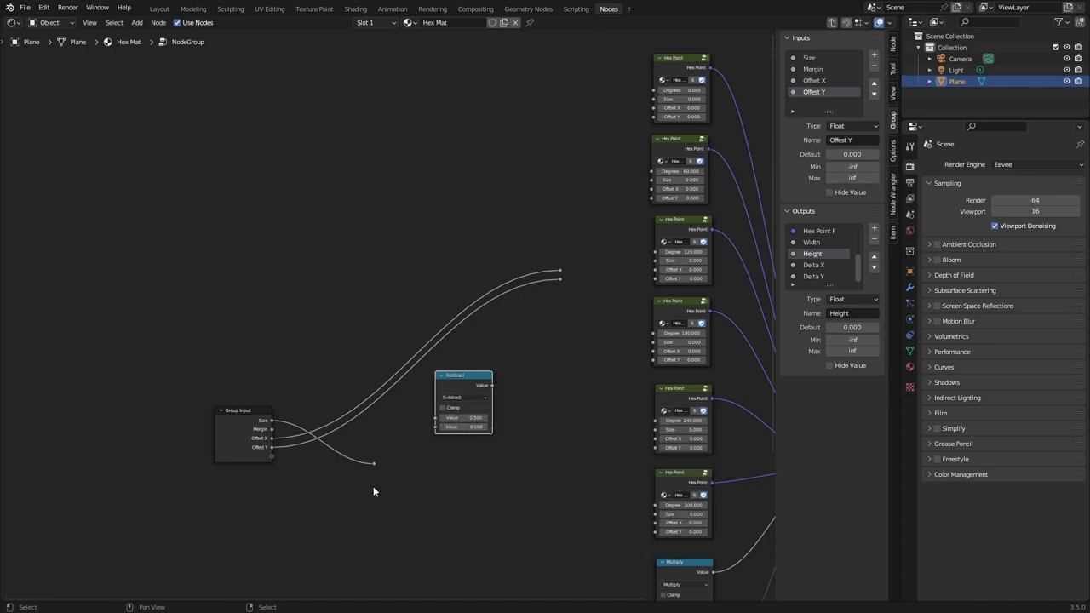
scroll(375, 482, up, 3)
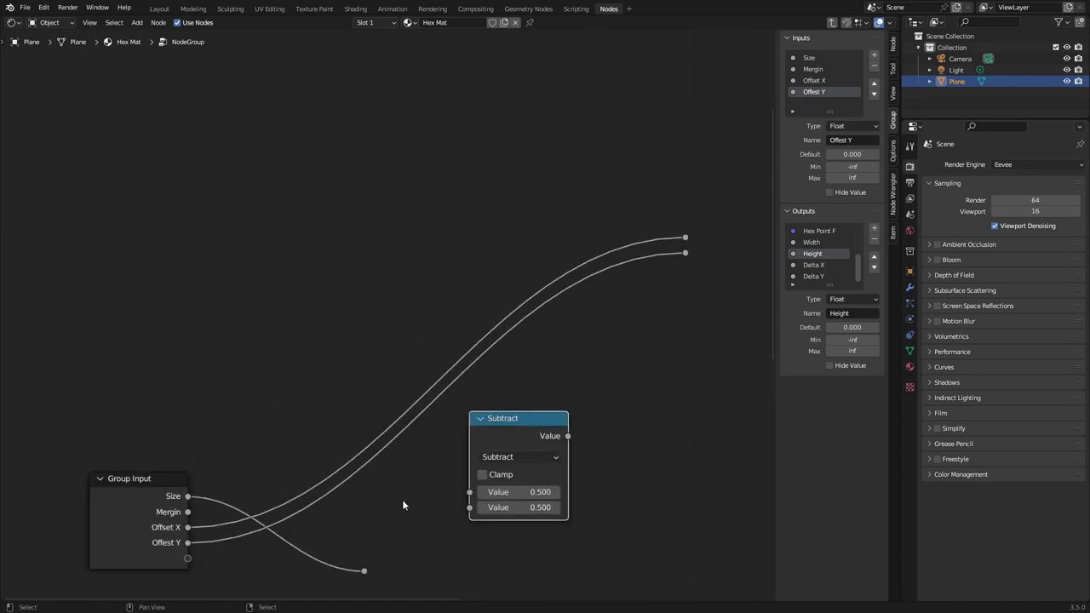
Feed the Size reroute into Subtract's first input and Mergin into its second.
drag(369, 570, 469, 492)
drag(188, 512, 471, 508)
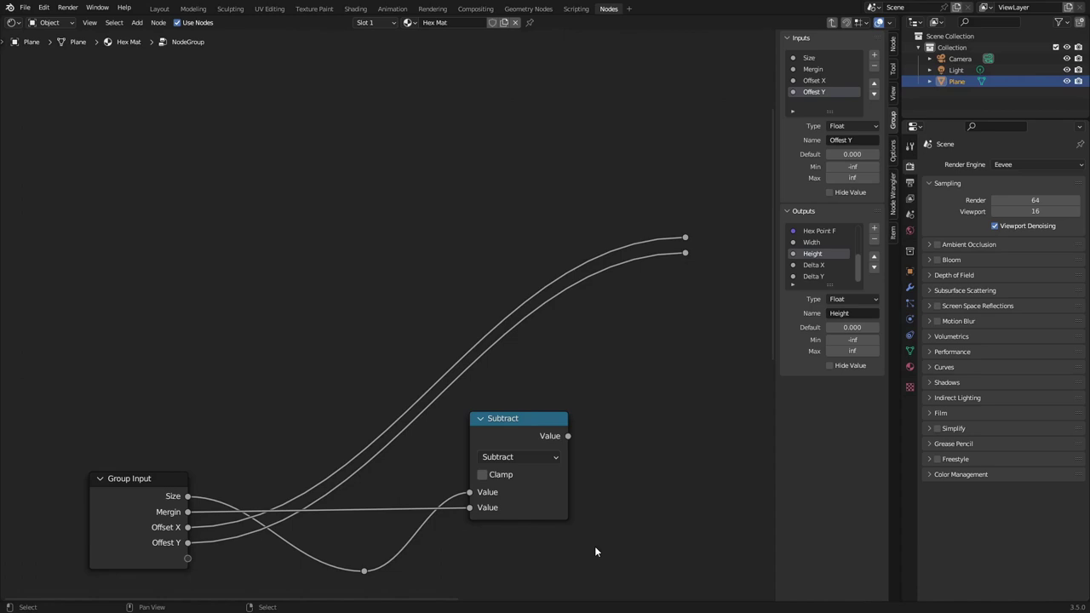
key(Home)
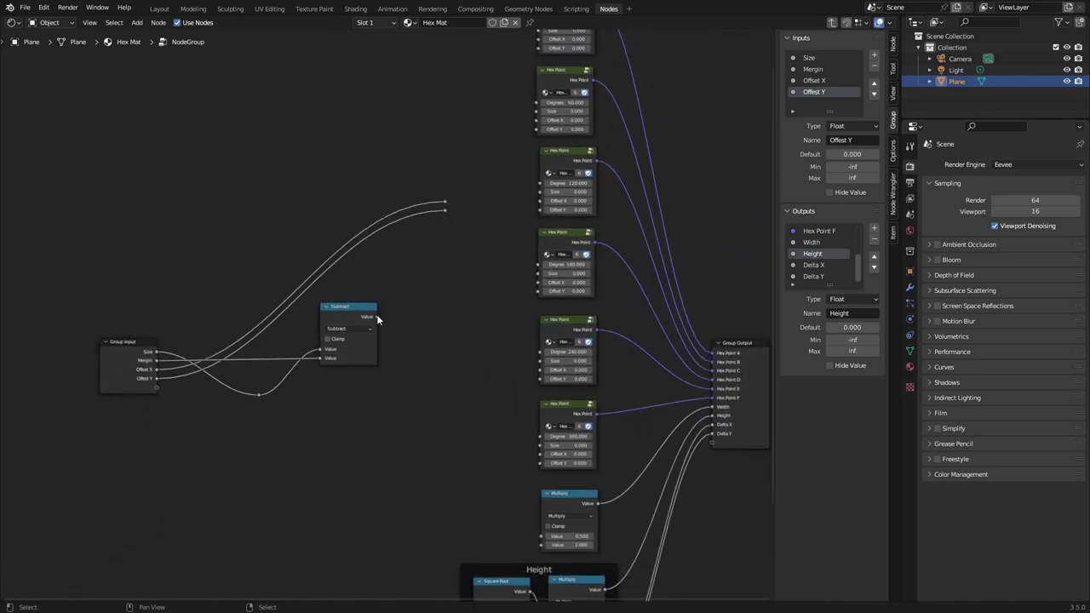
Add reroutes on the Subtract output and wire Offset X into every Hex Point node.
click(362, 319)
key(slash)
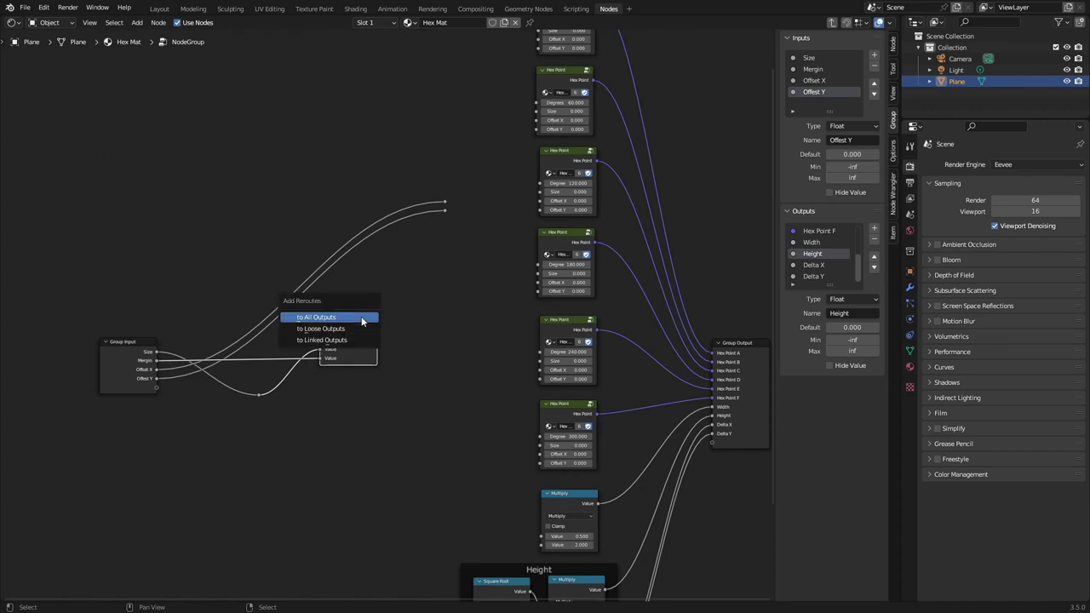
click(362, 319)
scroll(426, 350, up, 2)
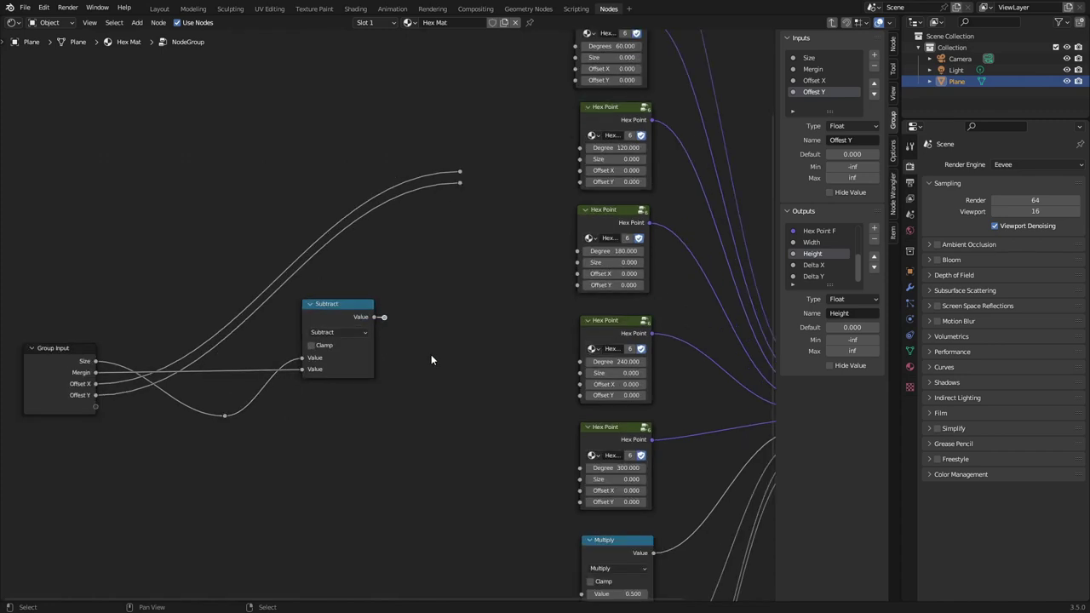
scroll(421, 322, up, 2)
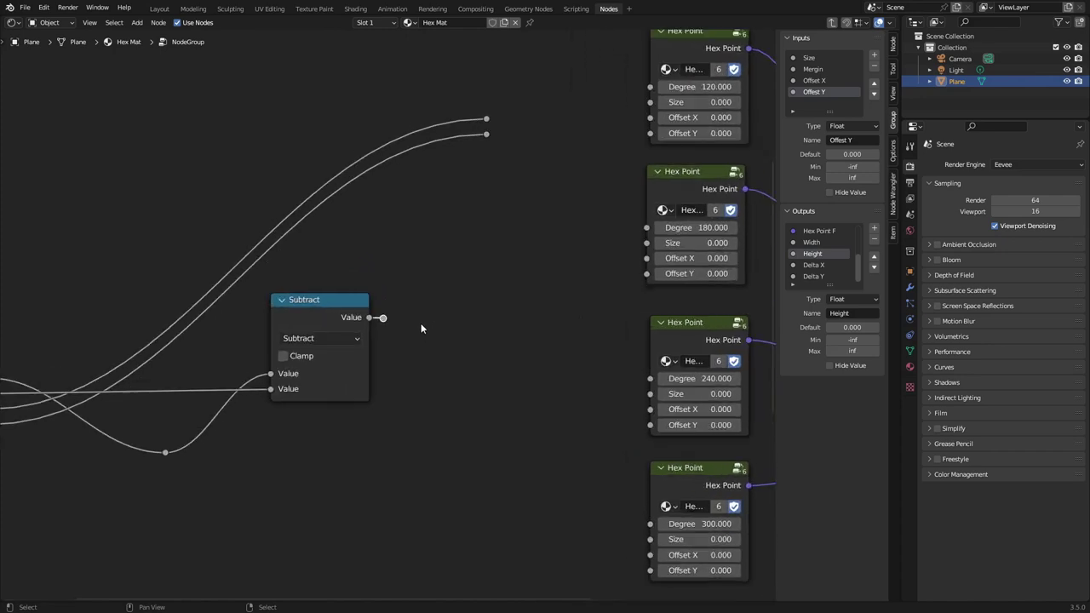
scroll(477, 272, down, 2)
middle_drag(499, 255, 406, 495)
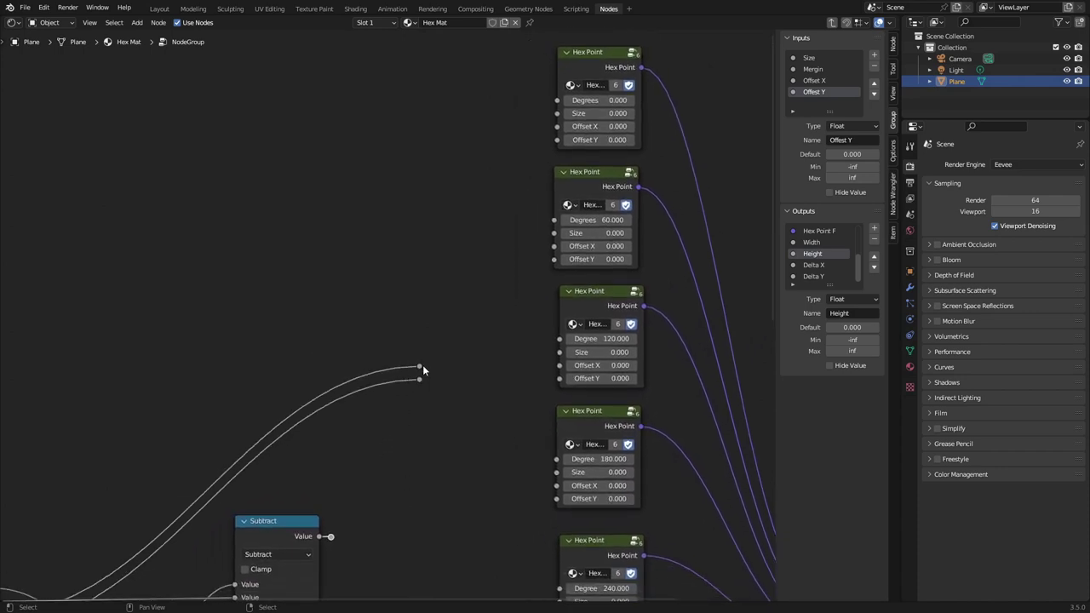
drag(419, 367, 557, 126)
drag(419, 367, 557, 246)
drag(419, 367, 559, 365)
scroll(440, 373, down, 2)
drag(360, 127, 439, 407)
Wire Offset Y into all six Hex Point nodes.
scroll(365, 201, down, 2)
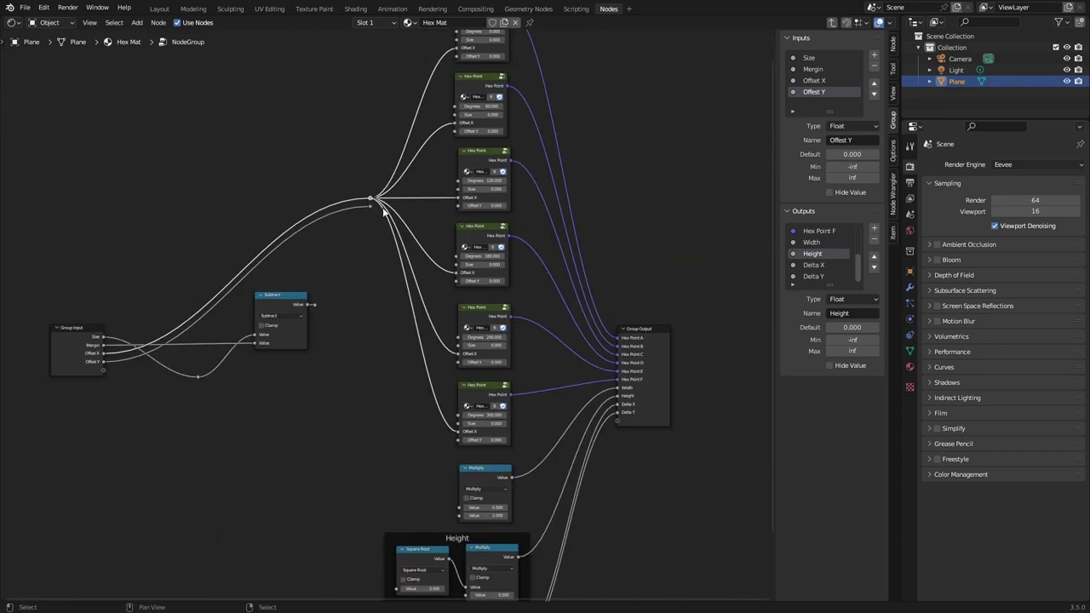
middle_drag(372, 247, 344, 312)
drag(344, 269, 430, 346)
drag(344, 269, 429, 427)
drag(344, 269, 432, 507)
middle_drag(431, 507, 255, 415)
Link the Subtract result into the Hex Point Size inputs, including the 60 degree one.
drag(253, 412, 408, 126)
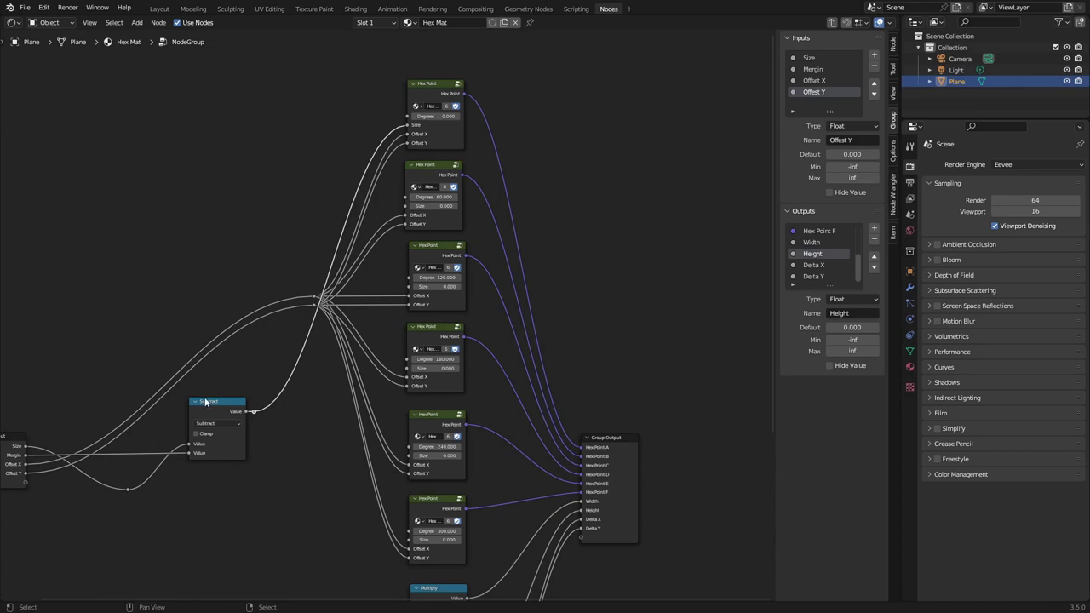
click(226, 415)
scroll(226, 415, up, 2)
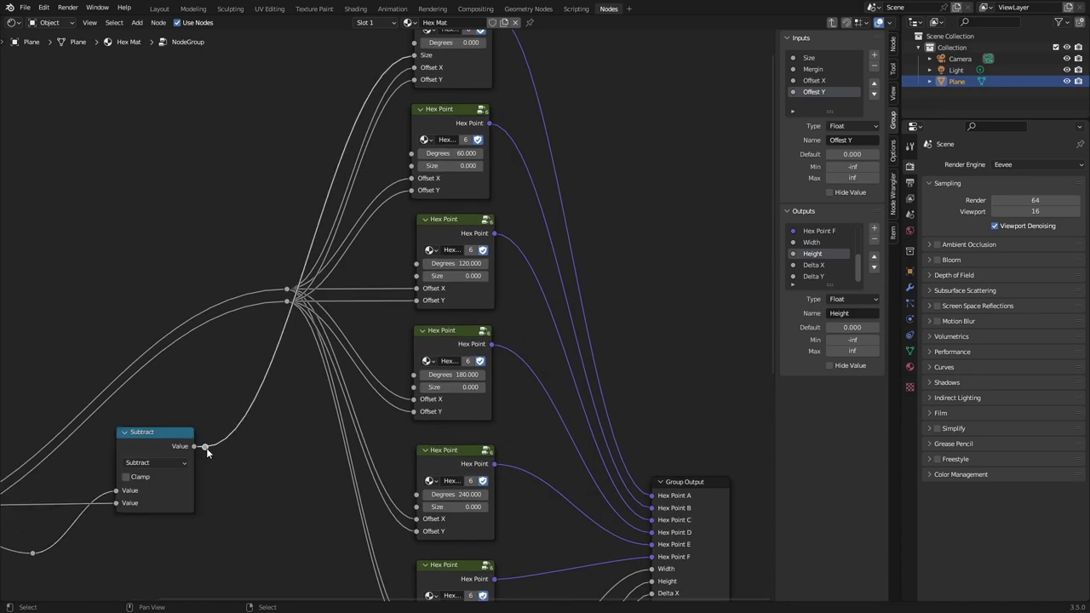
shift+right_drag(205, 447, 283, 435)
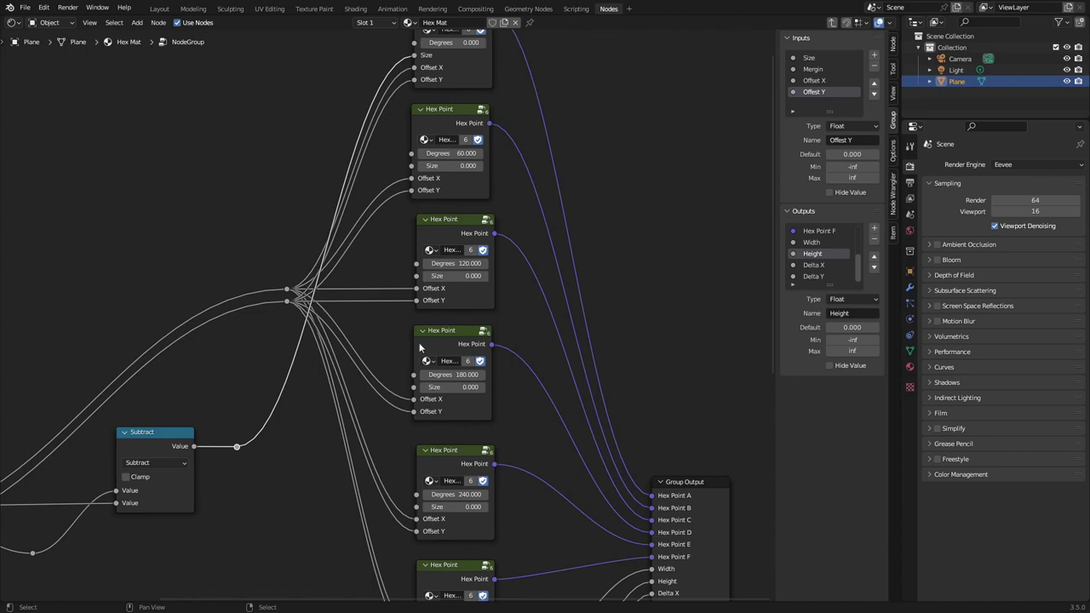
drag(236, 446, 412, 165)
drag(237, 446, 418, 284)
scroll(318, 418, down, 3)
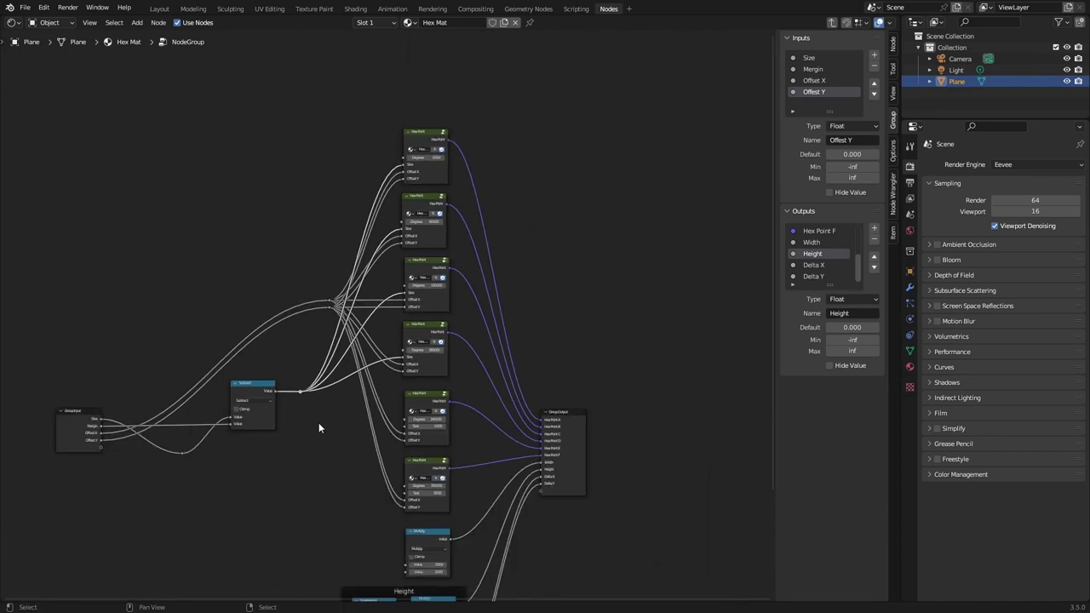
Feed the Subtract result into Multiply and connect raw Size to Delta Calculations.
drag(296, 391, 399, 419)
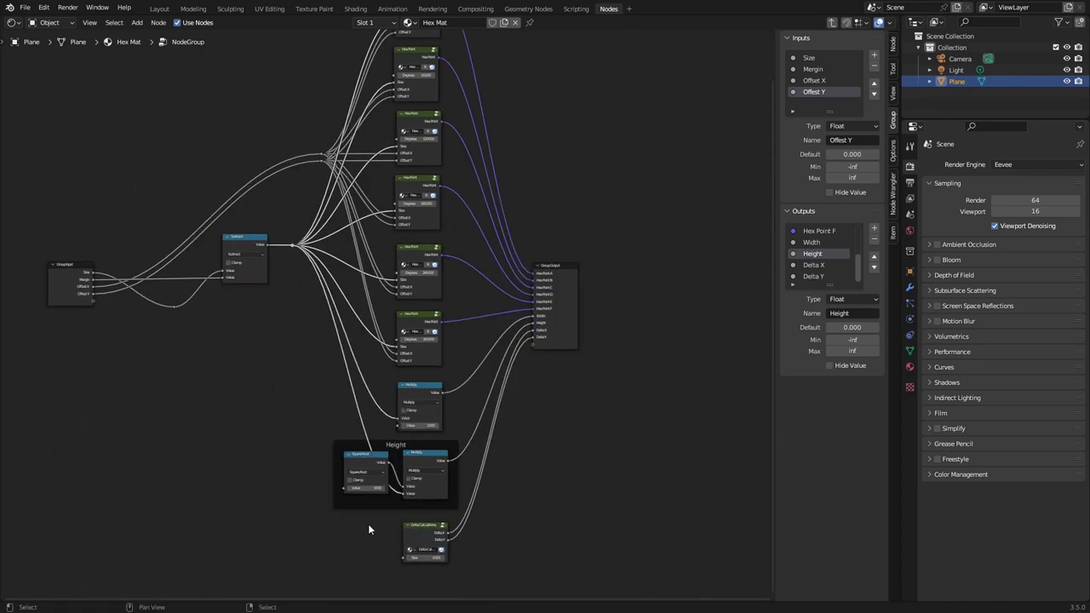
scroll(293, 241, up, 3)
scroll(286, 405, down, 3)
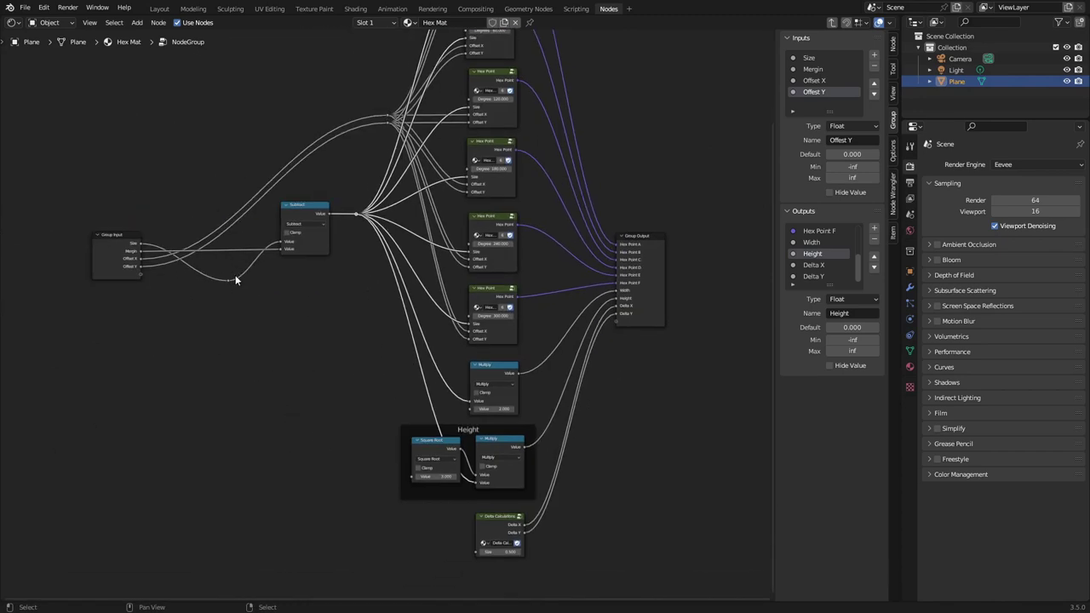
drag(230, 281, 475, 512)
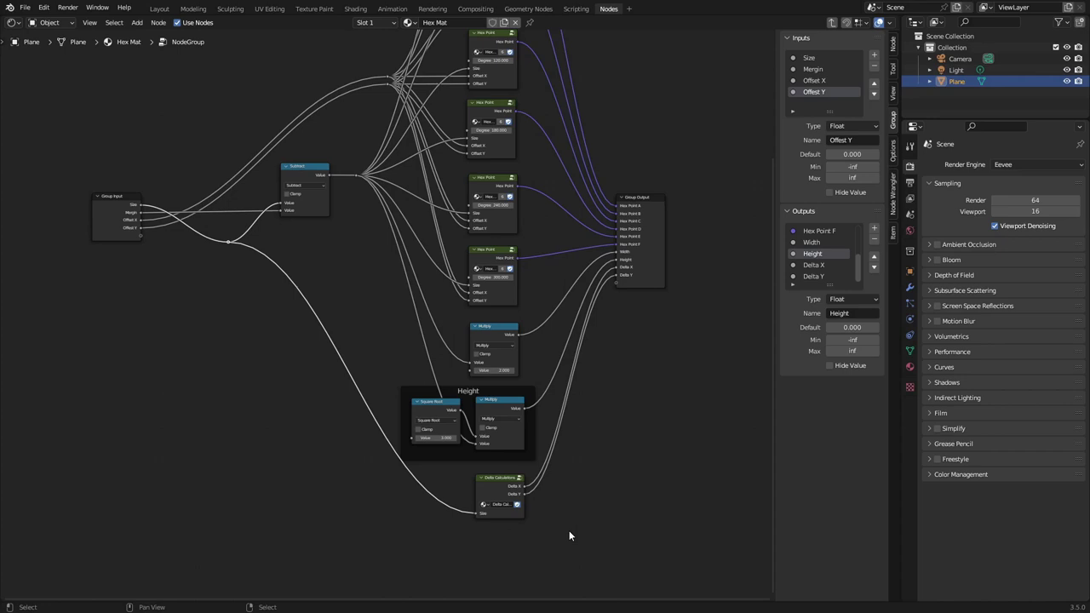
scroll(569, 531, up, 2)
scroll(641, 415, down, 3)
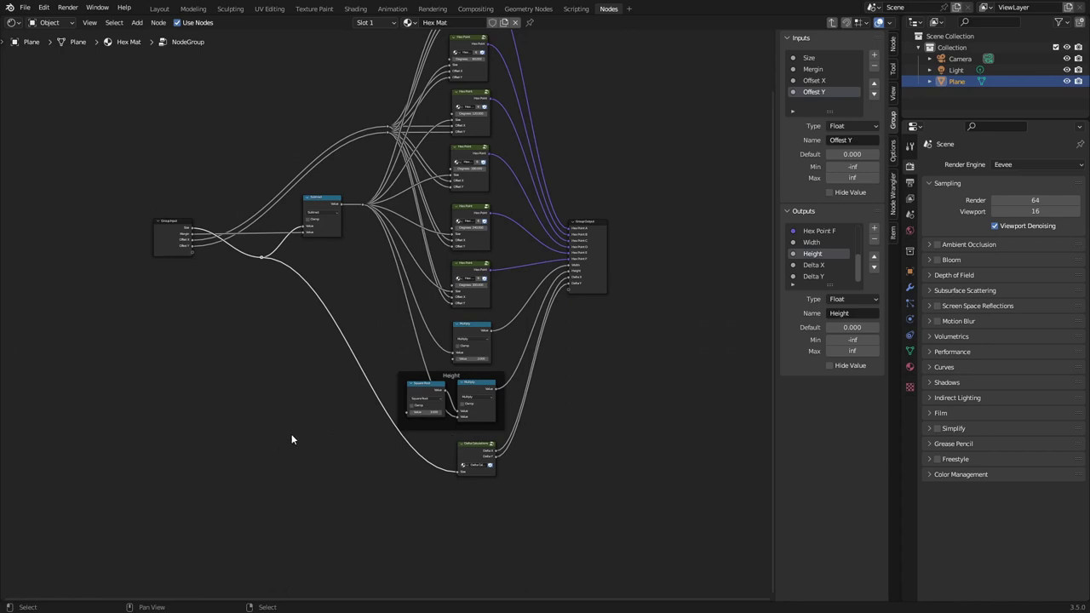
Exit the node group and rename it 'Single Hex'.
key(Tab)
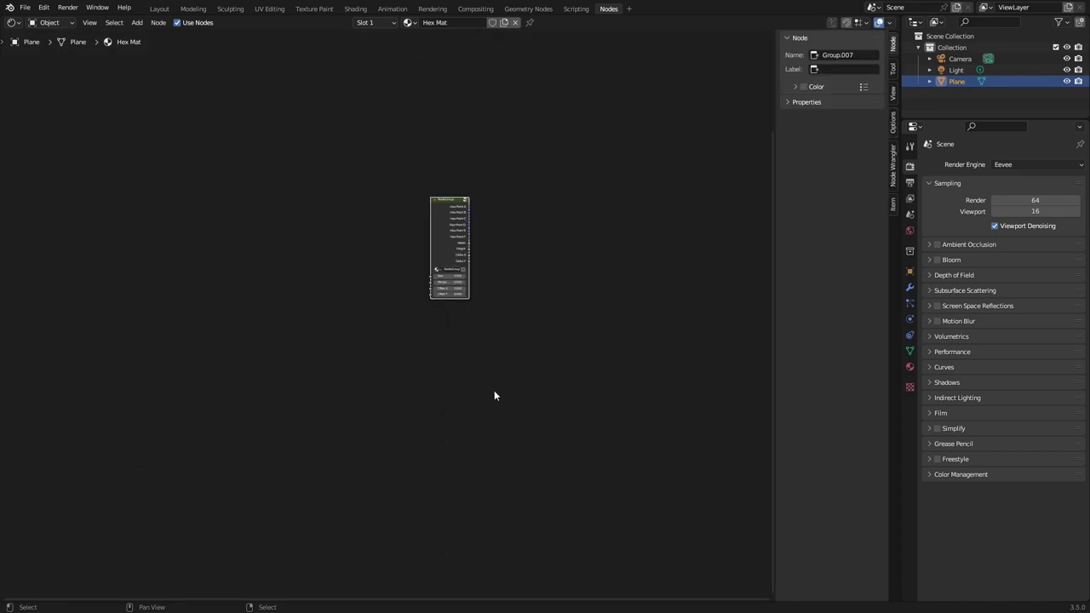
scroll(488, 392, up, 3)
middle_drag(377, 278, 218, 401)
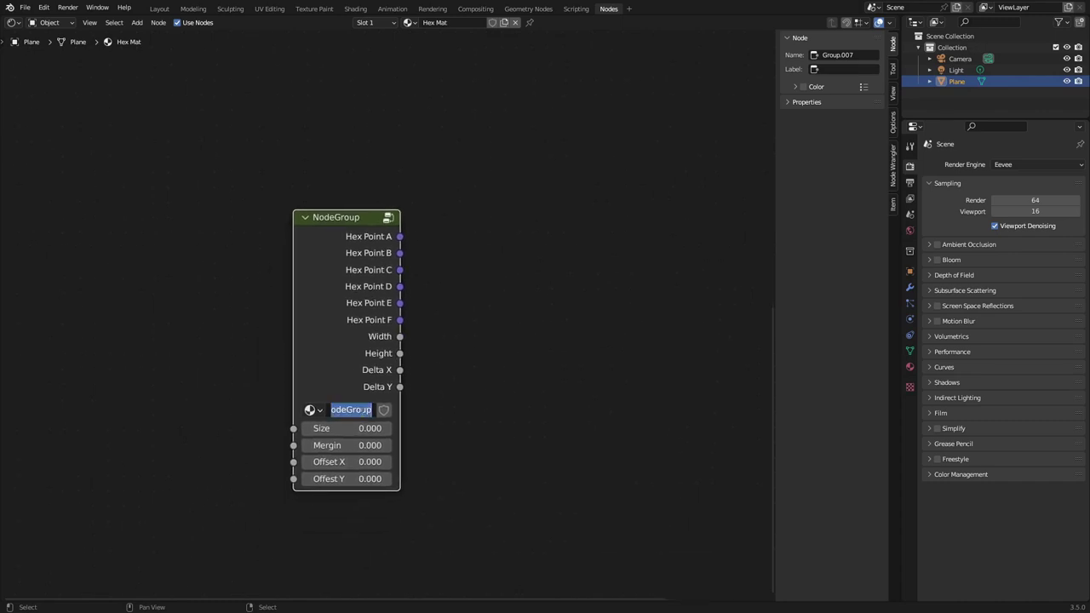
text(S)
text(ingle He)
text(x)
text(N)
key(BackSpace)
text(N)
key(BackSpace)
key(BackSpace)
key(Return)
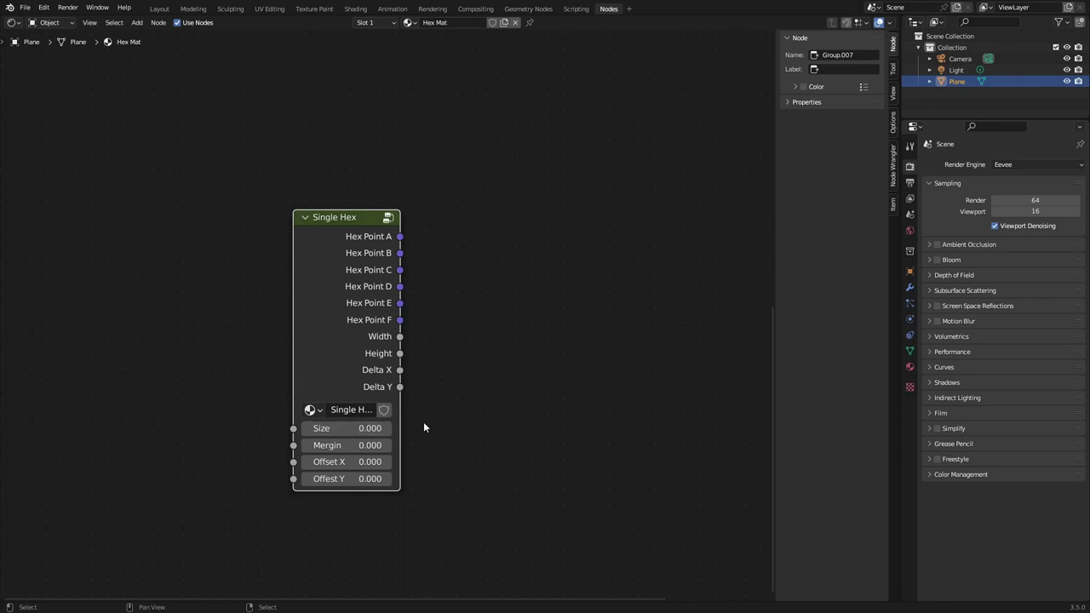
Give Single Hex a fake user and move it up-left near Material Output.
click(383, 410)
scroll(528, 378, down, 6)
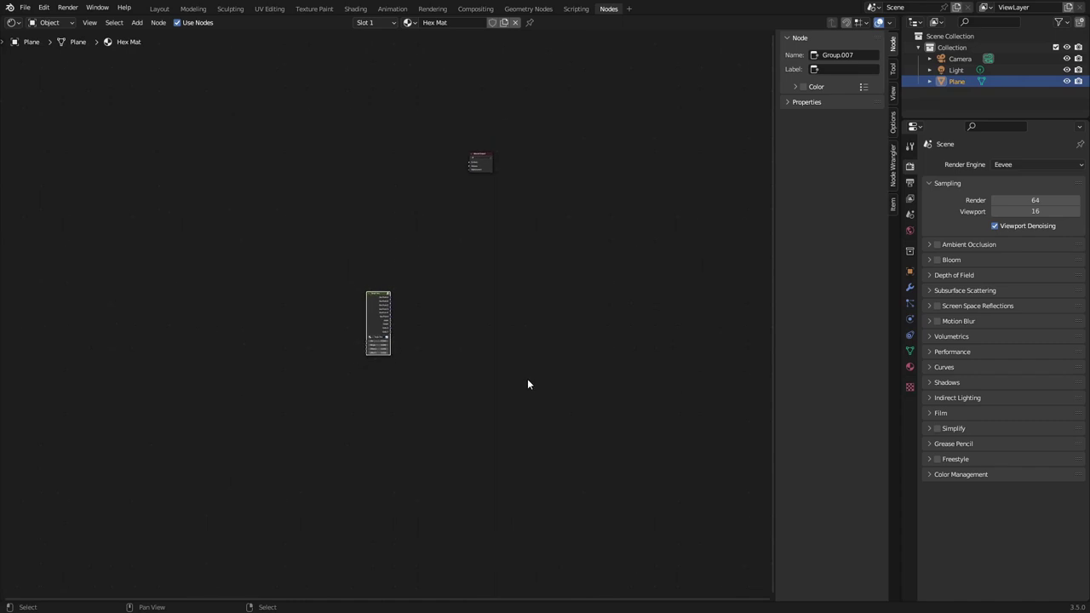
scroll(477, 372, up, 2)
key(g)
click(377, 220)
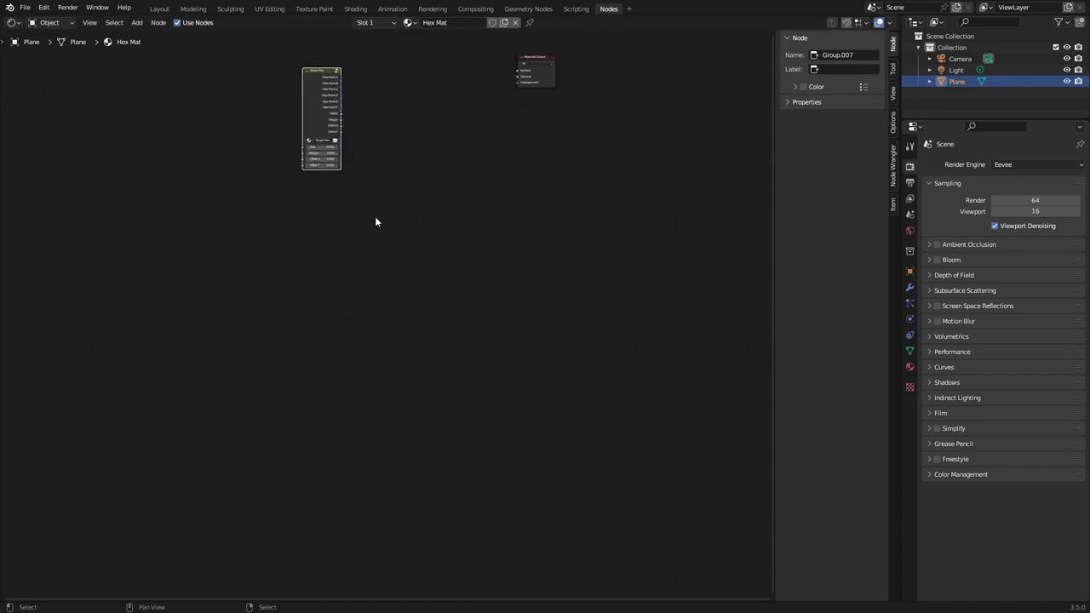
scroll(283, 122, up, 2)
middle_drag(283, 121, 364, 393)
scroll(436, 394, up, 2)
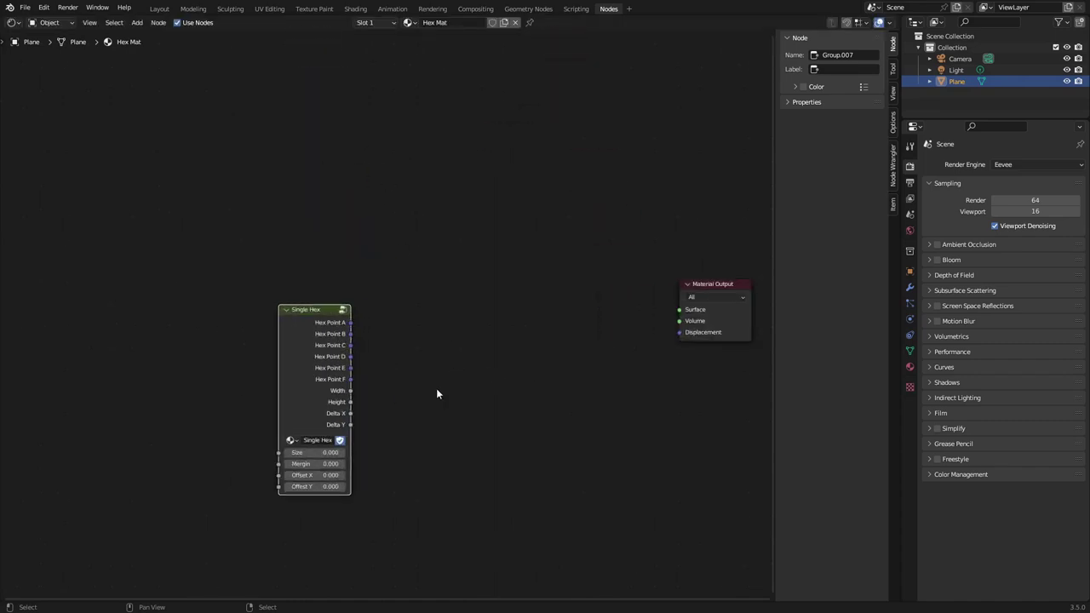
scroll(437, 387, down, 3)
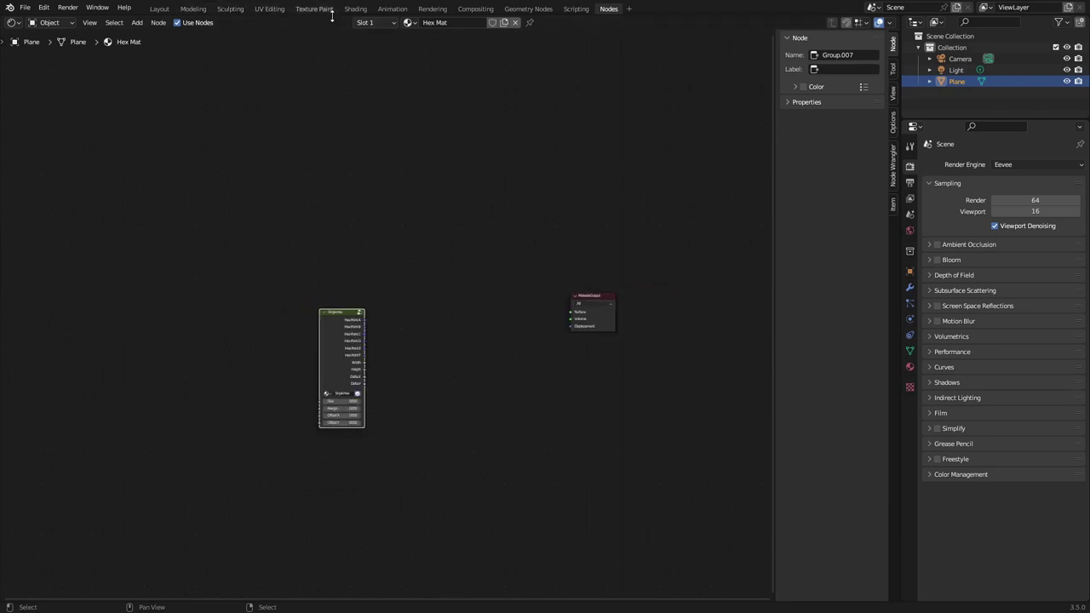
In the Shading workspace, view the plane from the top and reposition it.
click(357, 10)
key(KP_7)
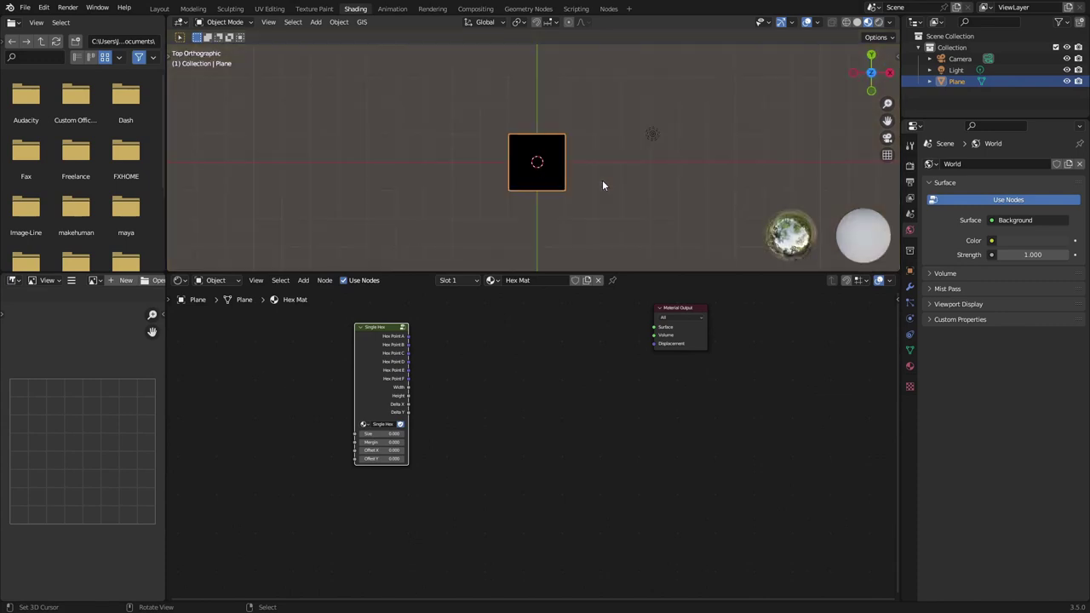
scroll(606, 185, up, 7)
scroll(604, 184, down, 1)
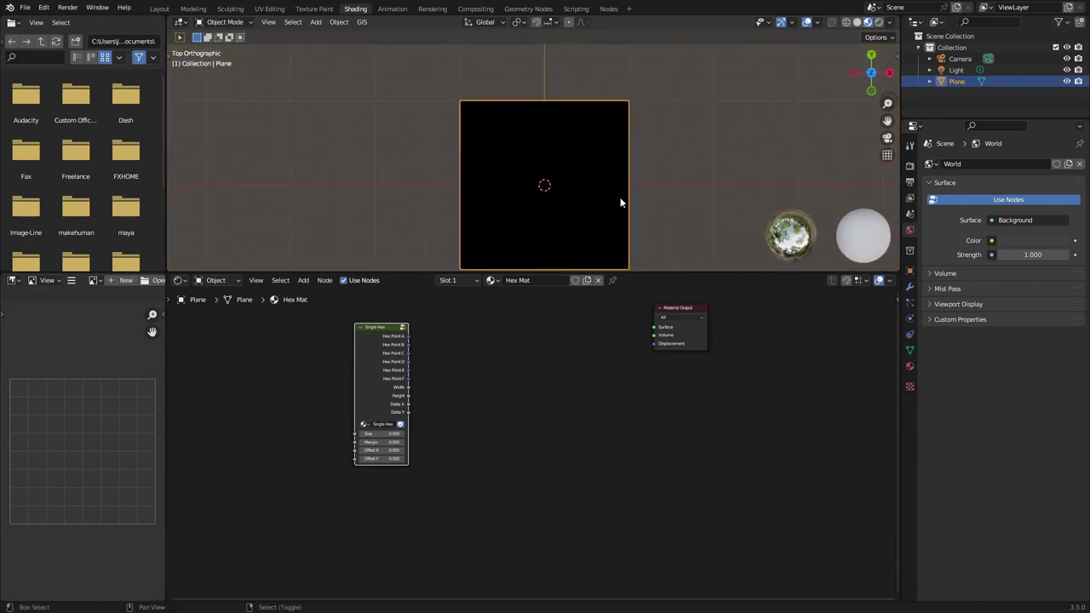
shift+middle_drag(620, 202, 603, 168)
scroll(439, 392, up, 2)
scroll(435, 396, down, 4)
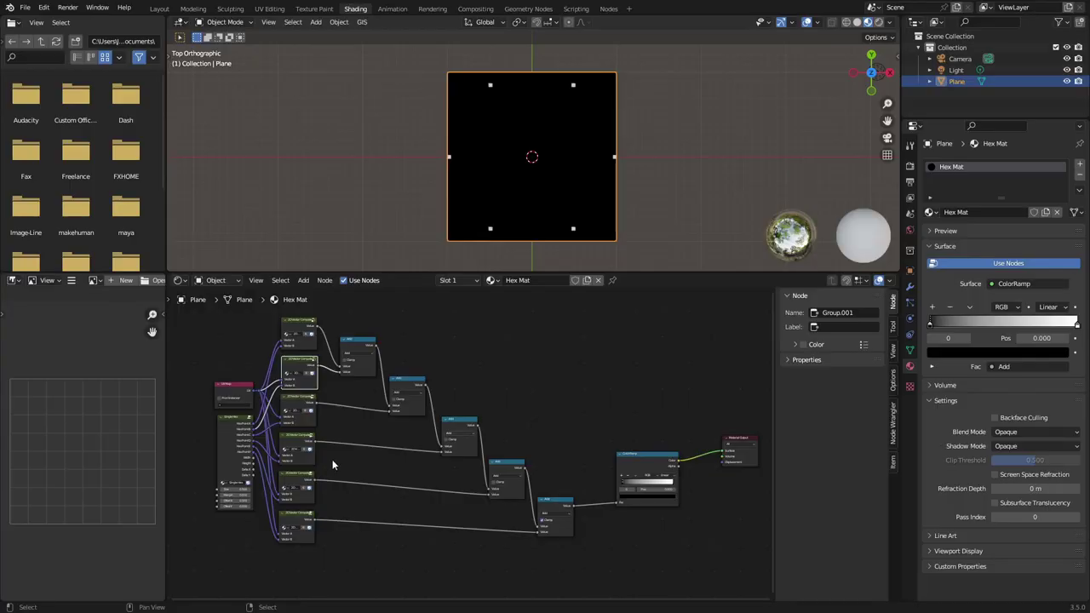
Inspect the UV Map and Single Hex nodes and peek inside the 2D Vector Compare group.
scroll(332, 459, up, 3)
middle_drag(613, 439, 432, 434)
scroll(417, 409, up, 2)
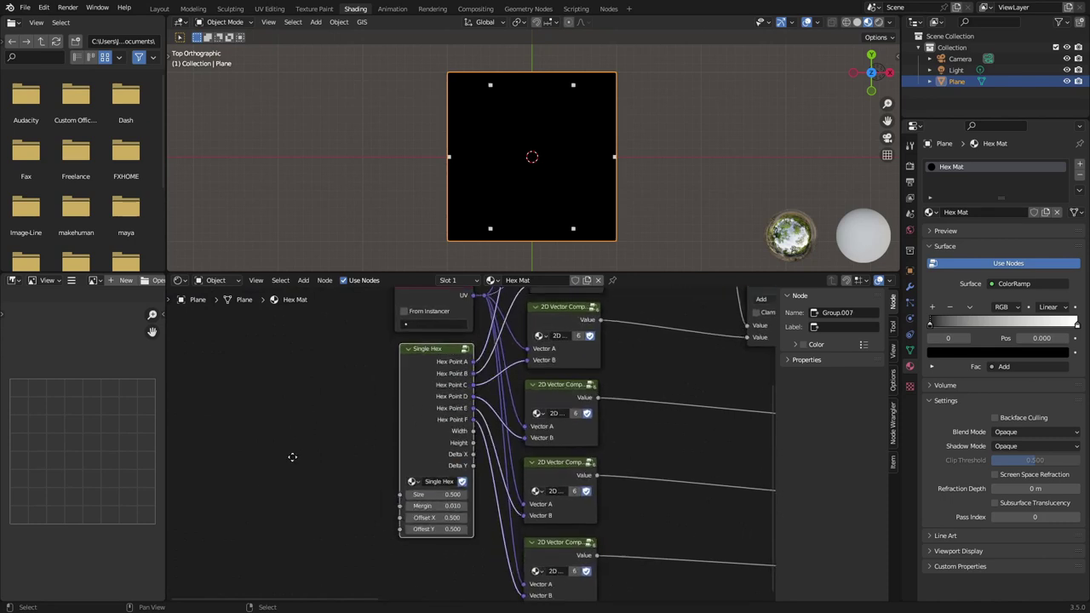
middle_drag(284, 463, 194, 544)
scroll(541, 360, down, 3)
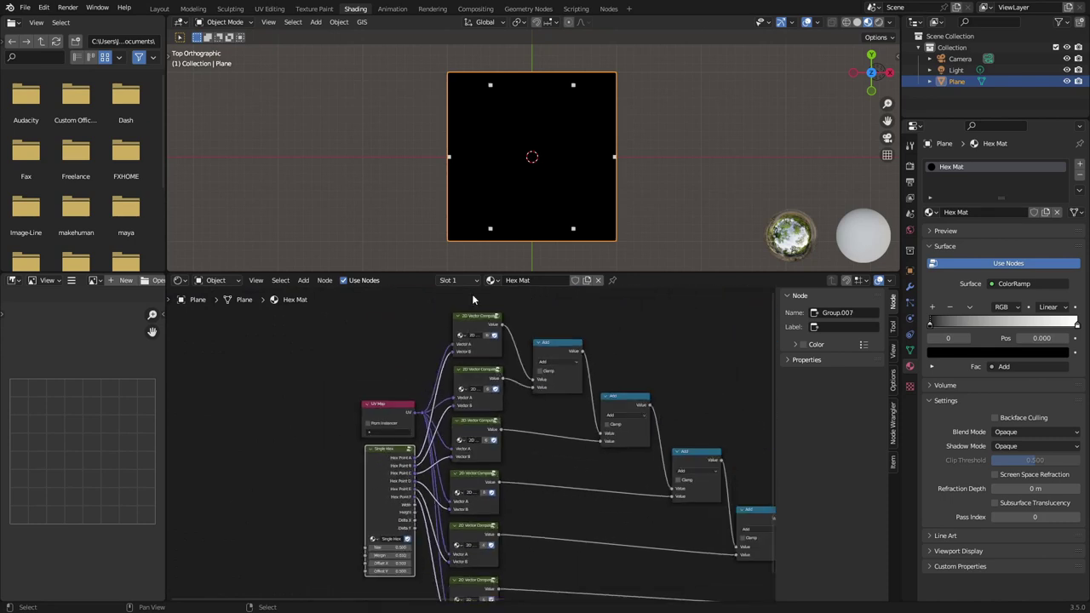
shift+scroll(518, 560, down, 3)
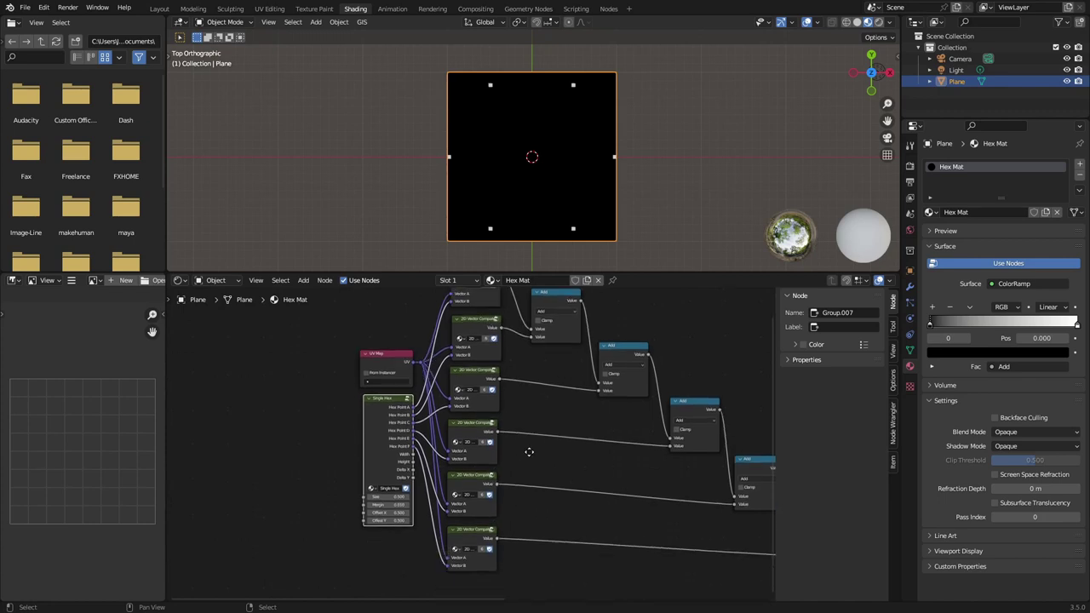
click(488, 343)
key(Tab)
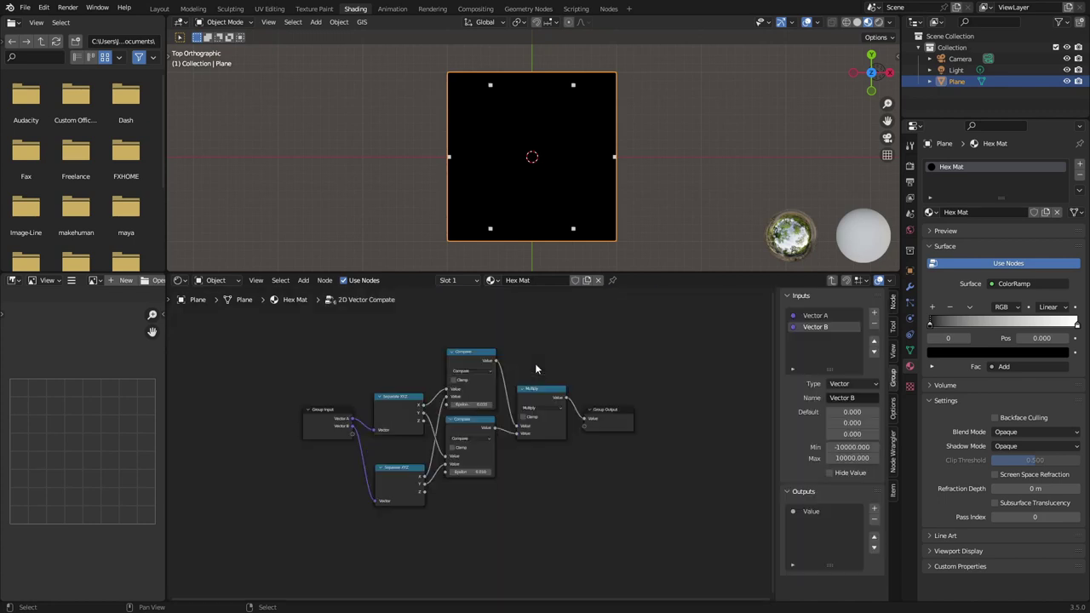
key(Tab)
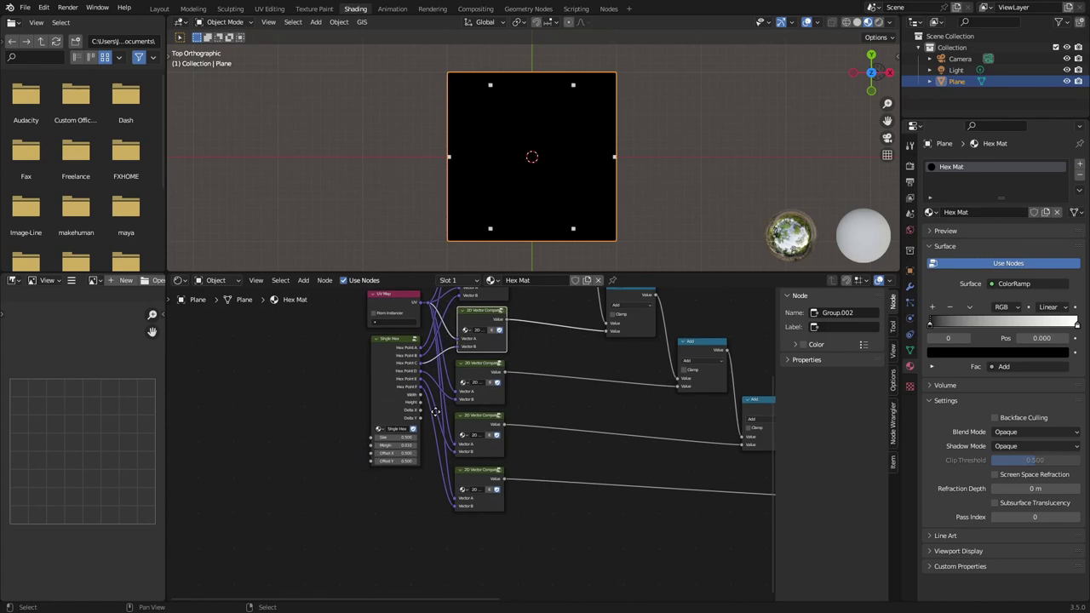
shift+scroll(408, 386, up, 2)
Follow the Add chain to check the ColorRamp and Material Output links.
click(408, 386)
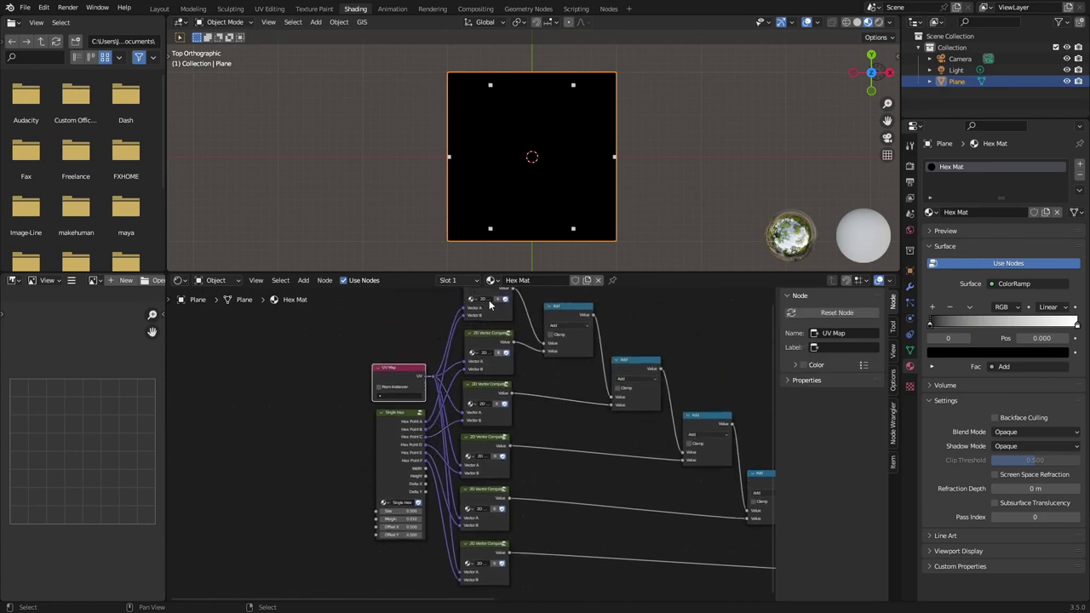
scroll(477, 452, down, 1)
scroll(479, 508, down, 1)
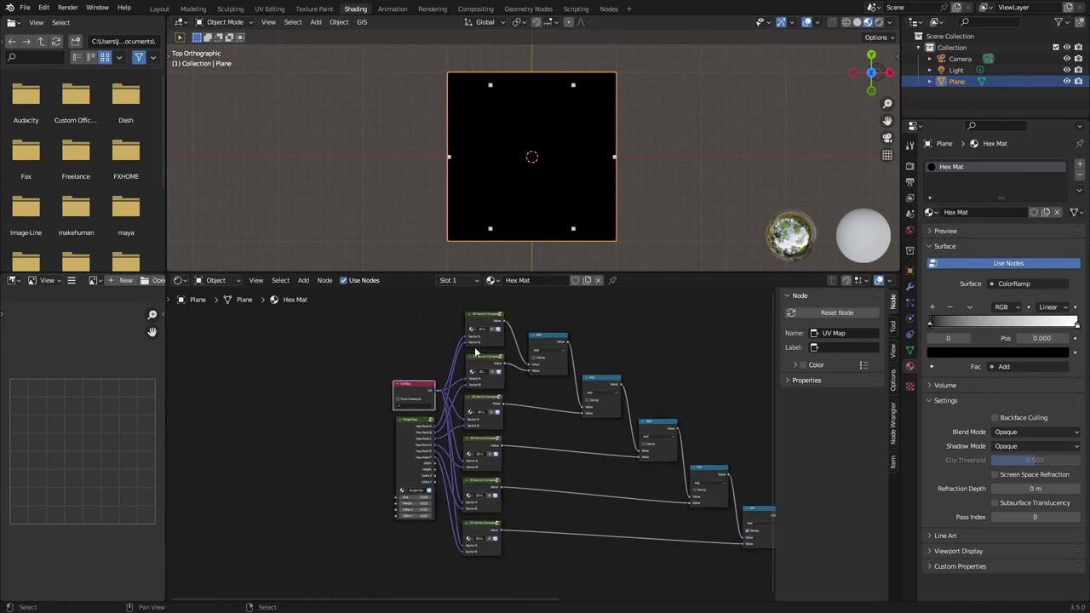
drag(610, 436, 433, 420)
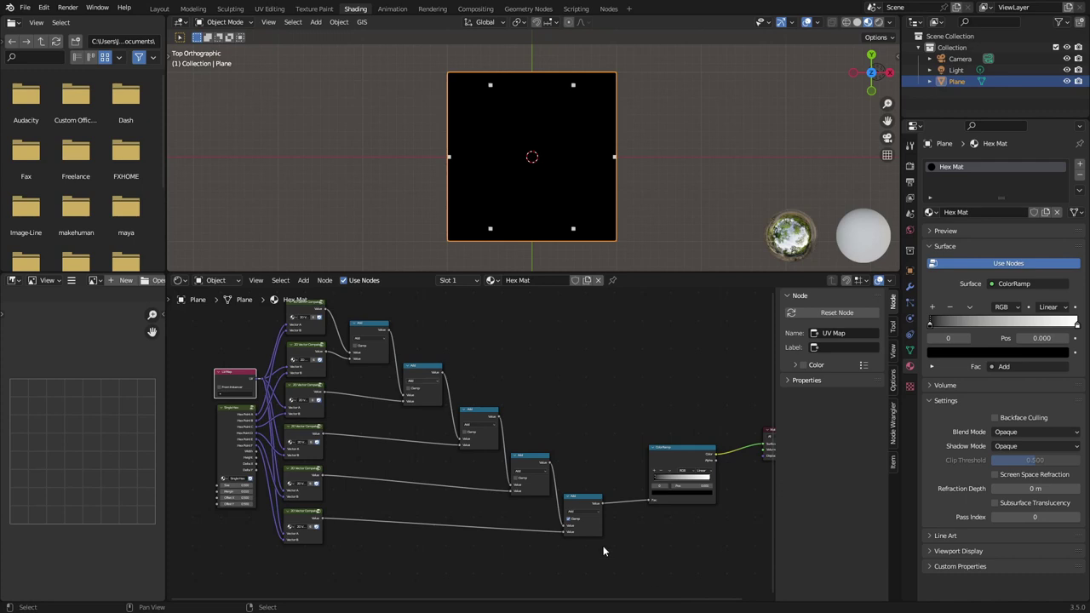
middle_drag(516, 427, 514, 425)
scroll(513, 426, down, 3)
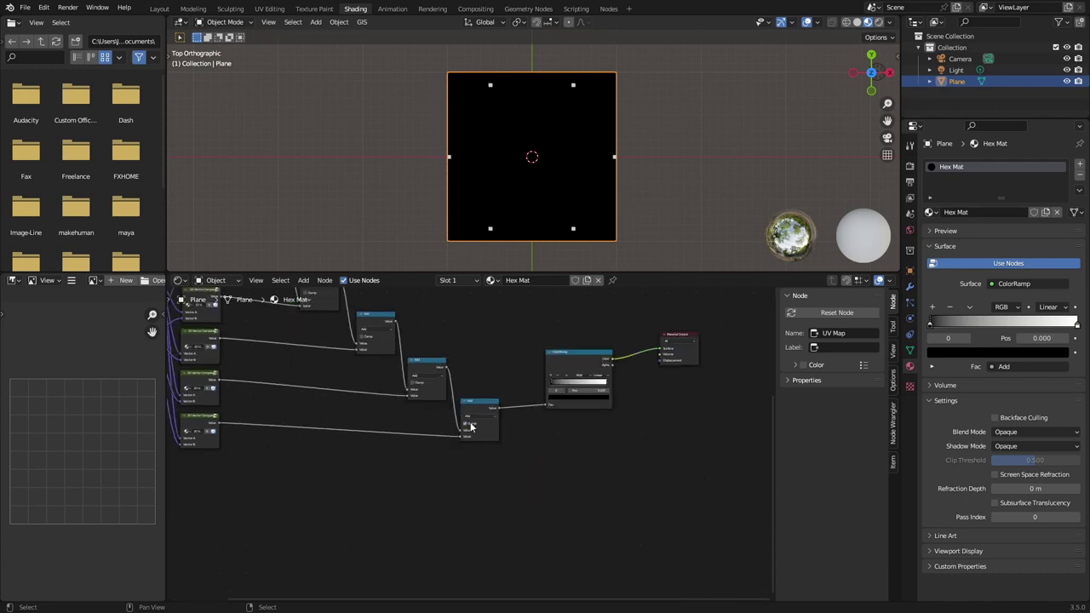
scroll(471, 429, up, 4)
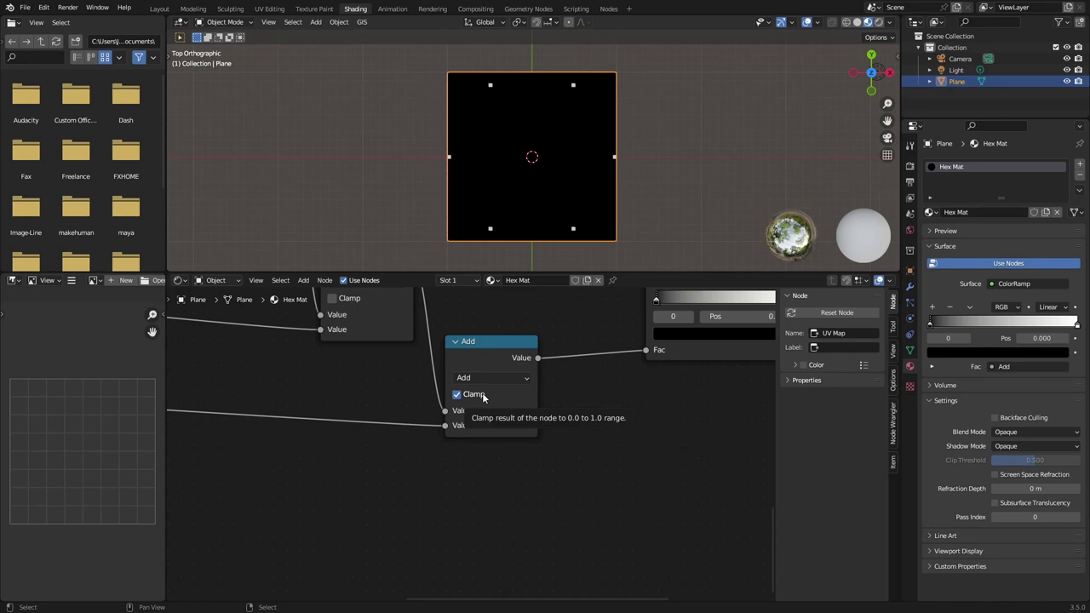
middle_drag(673, 382, 370, 478)
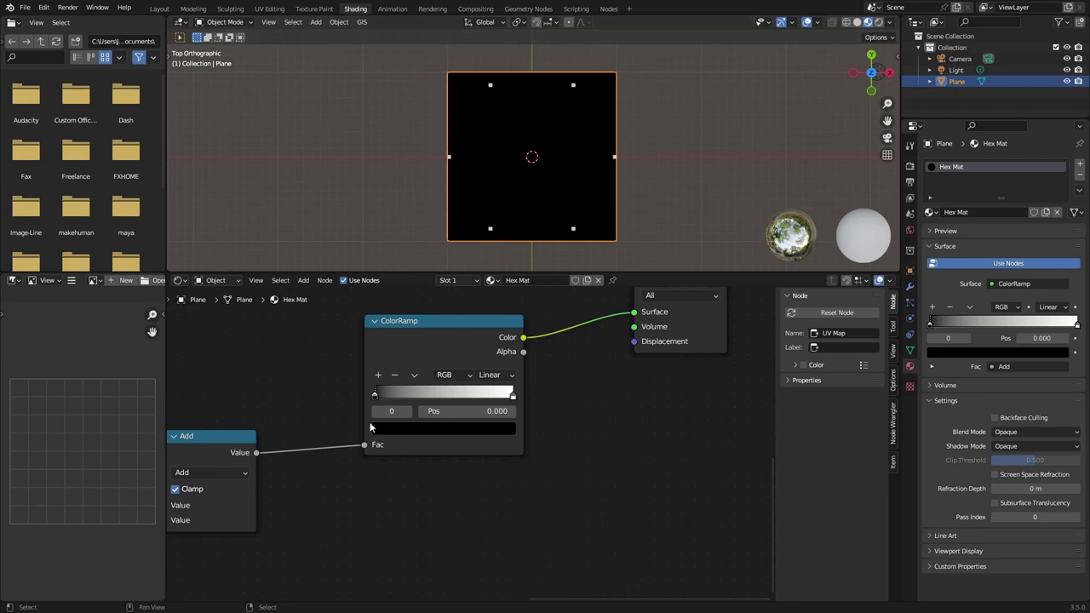
Set the Single Hex node's Offset X to 0.
scroll(320, 405, down, 1)
scroll(320, 405, down, 2)
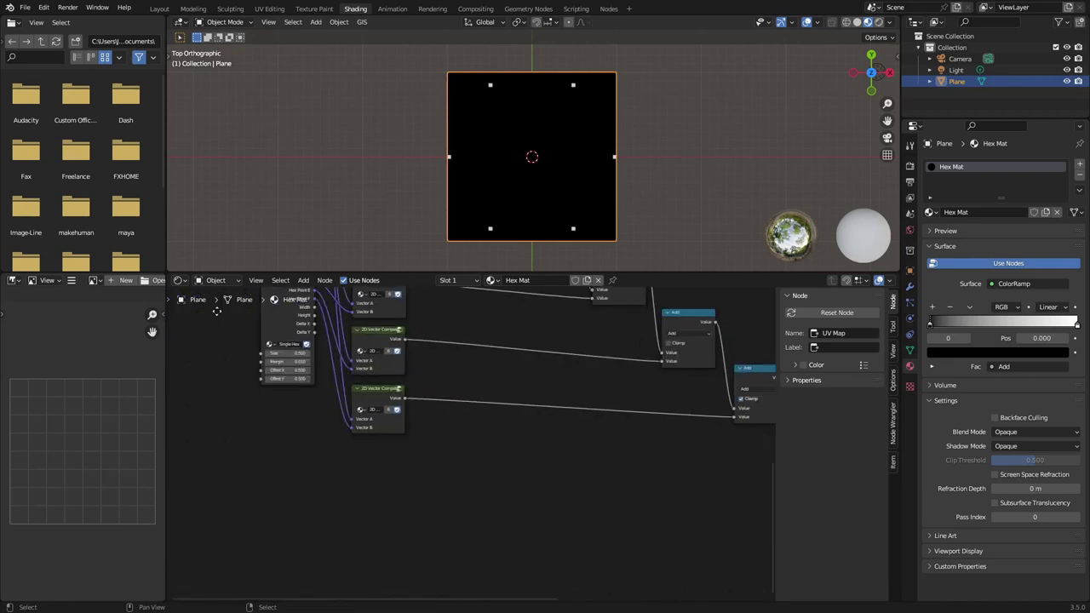
middle_drag(132, 341, 218, 312)
scroll(325, 369, up, 3)
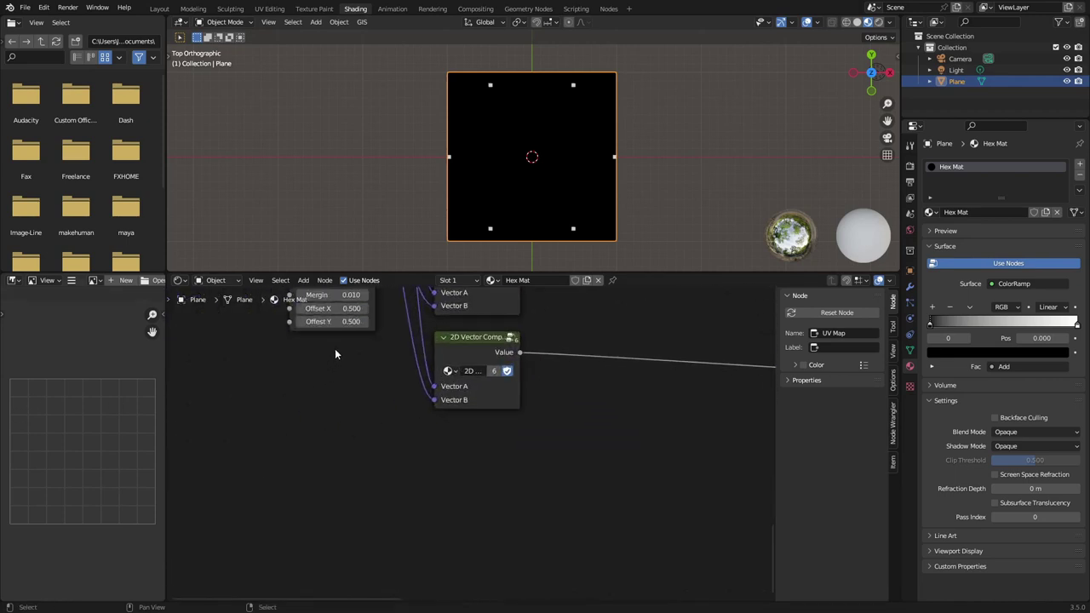
middle_drag(407, 419, 441, 501)
scroll(441, 501, up, 3)
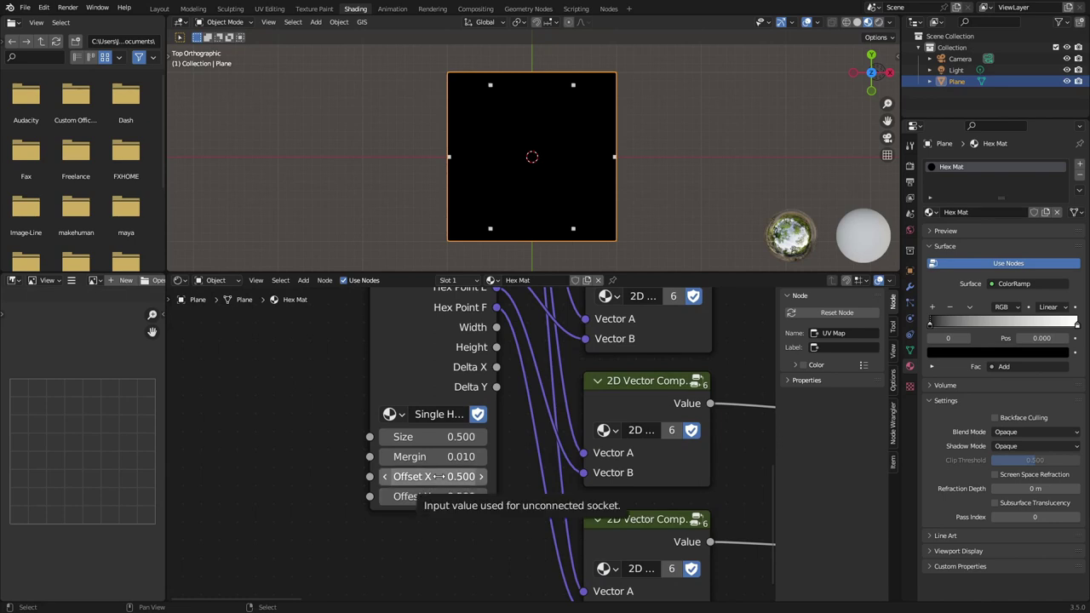
click(439, 477)
text(0)
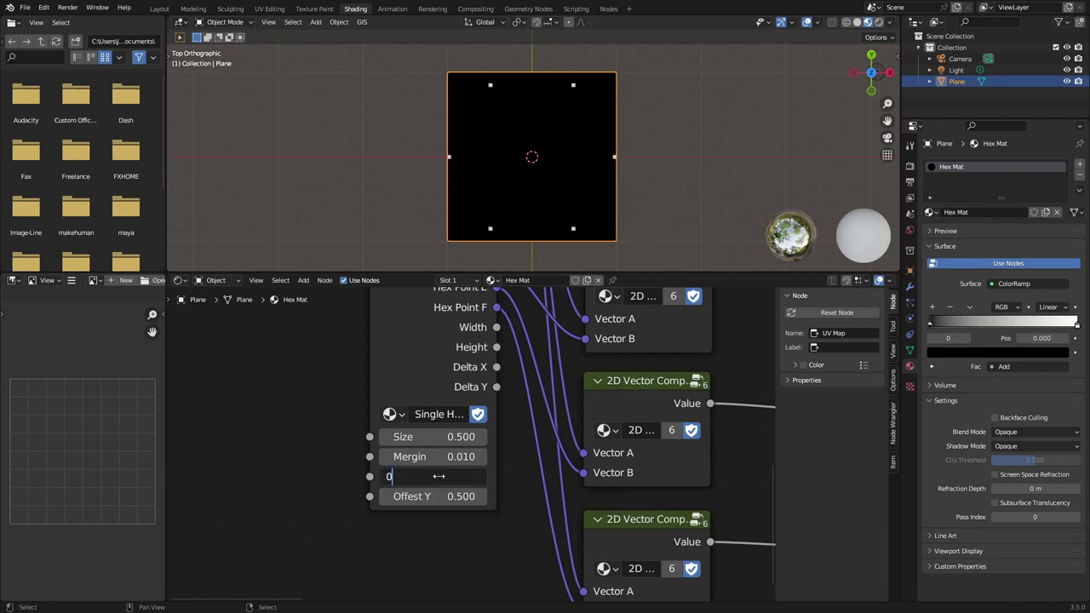
key(Return)
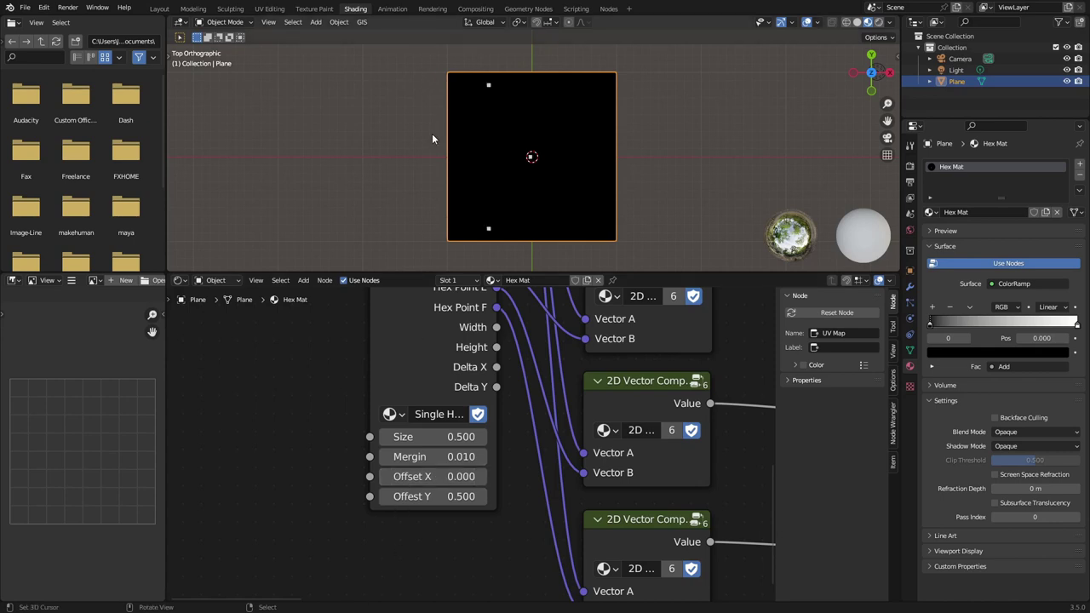
Set Single Hex's Offset Y to 0, leaving one white spot.
scroll(435, 132, up, 3)
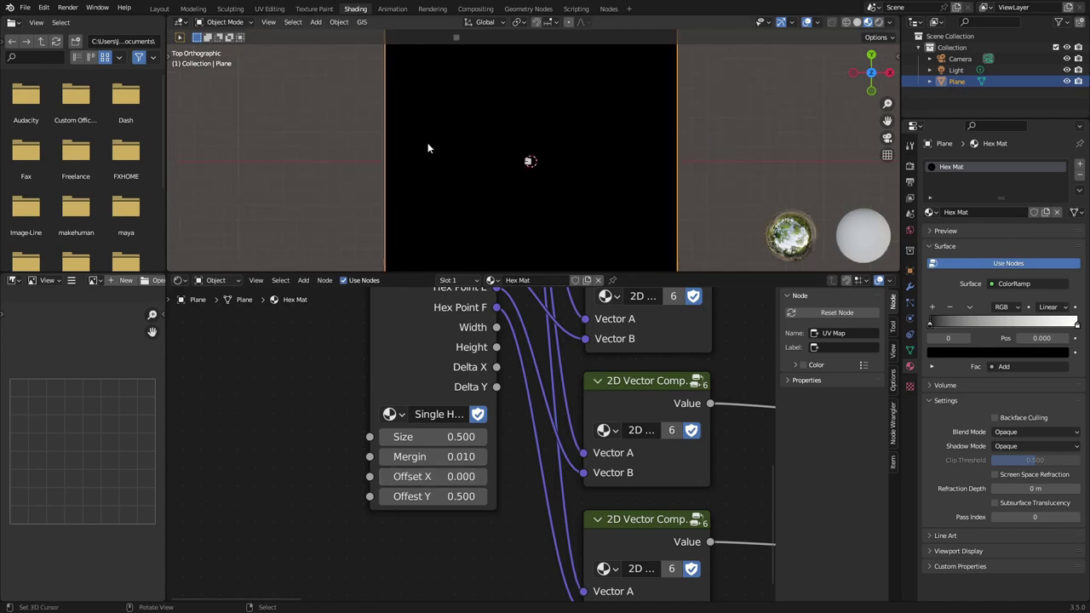
scroll(428, 146, down, 2)
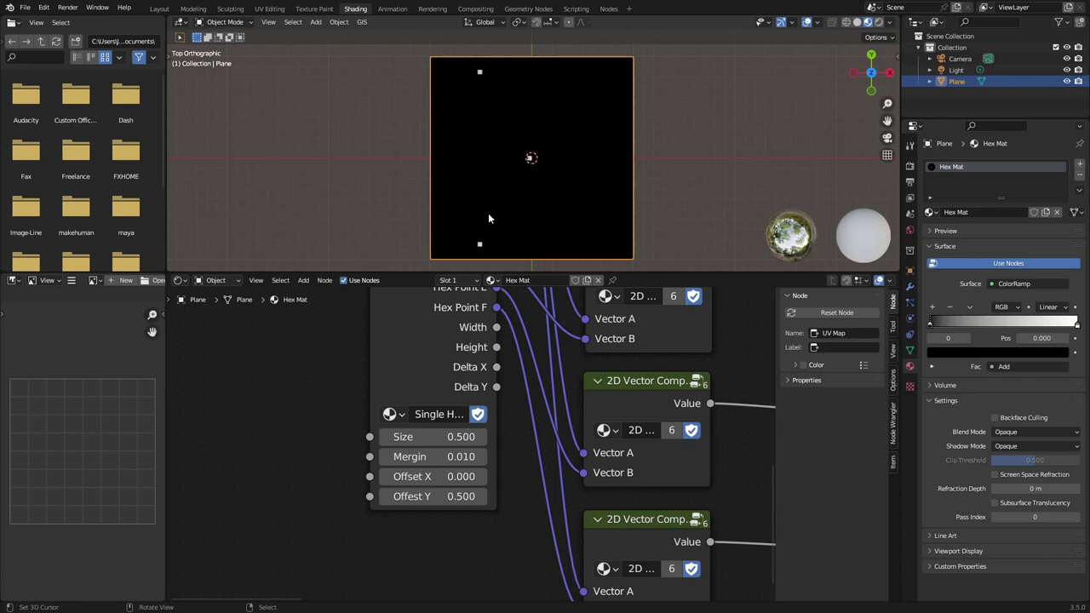
click(667, 178)
click(440, 496)
text(0)
key(Return)
Change Single Hex's Offset X and Offset Y back to 0.5.
click(417, 477)
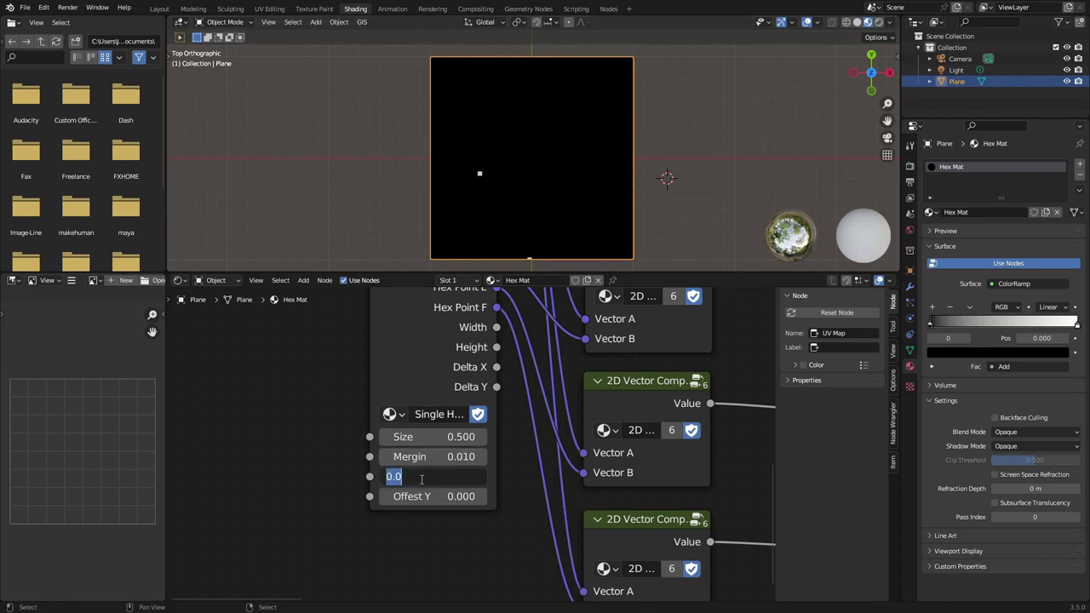
text(0.5)
key(Return)
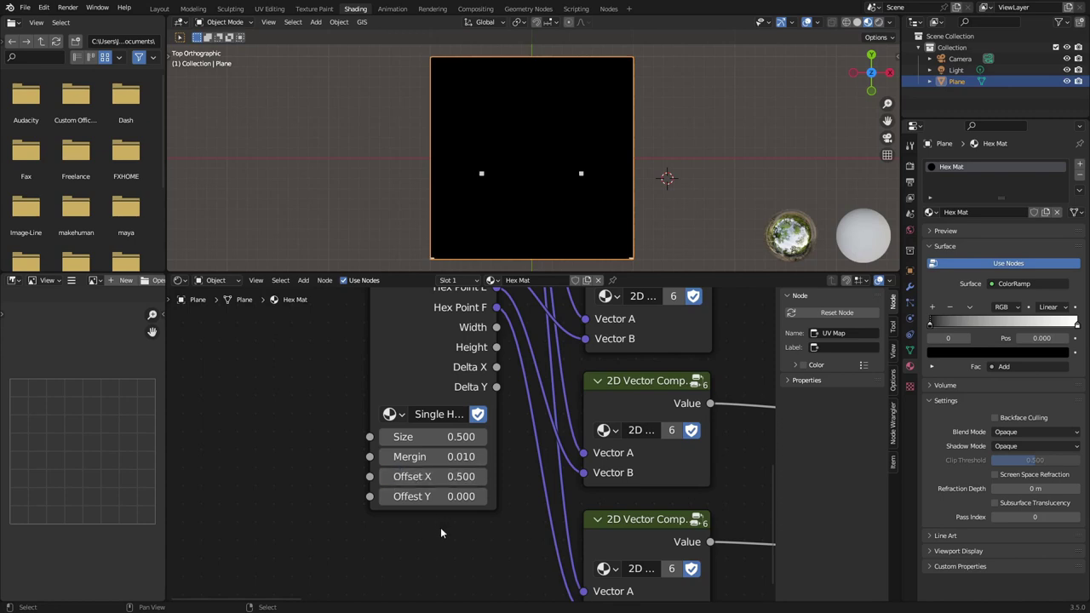
click(450, 492)
text(0.5)
key(Return)
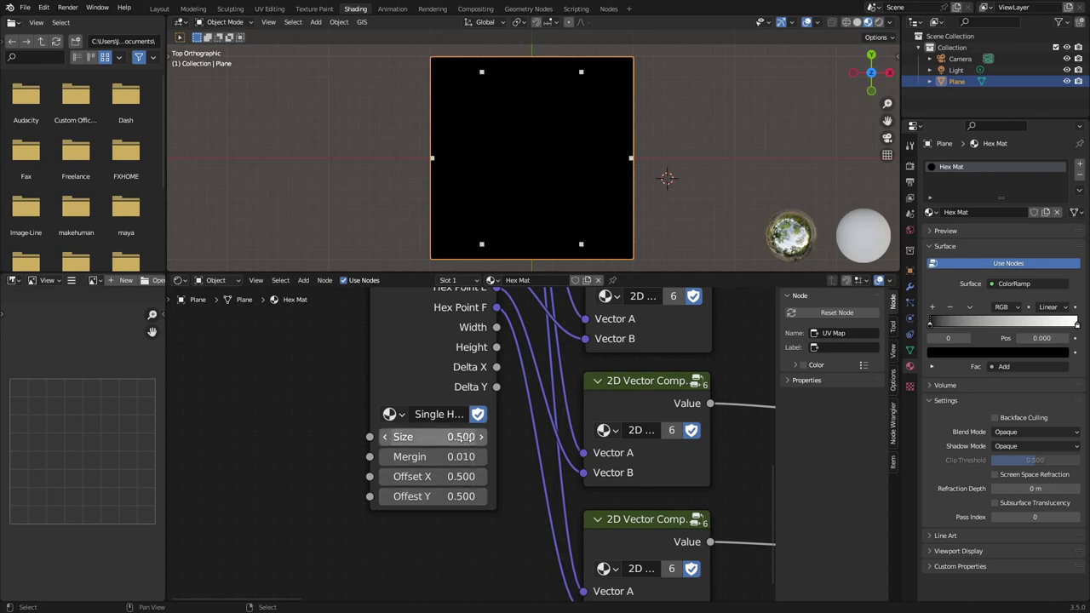
Shrink the Single Hex Size to 0.4 and set Margin to 0.
mouse_move(449, 436)
mouse_down()
mouse_move(483, 436)
mouse_move(445, 437)
mouse_up()
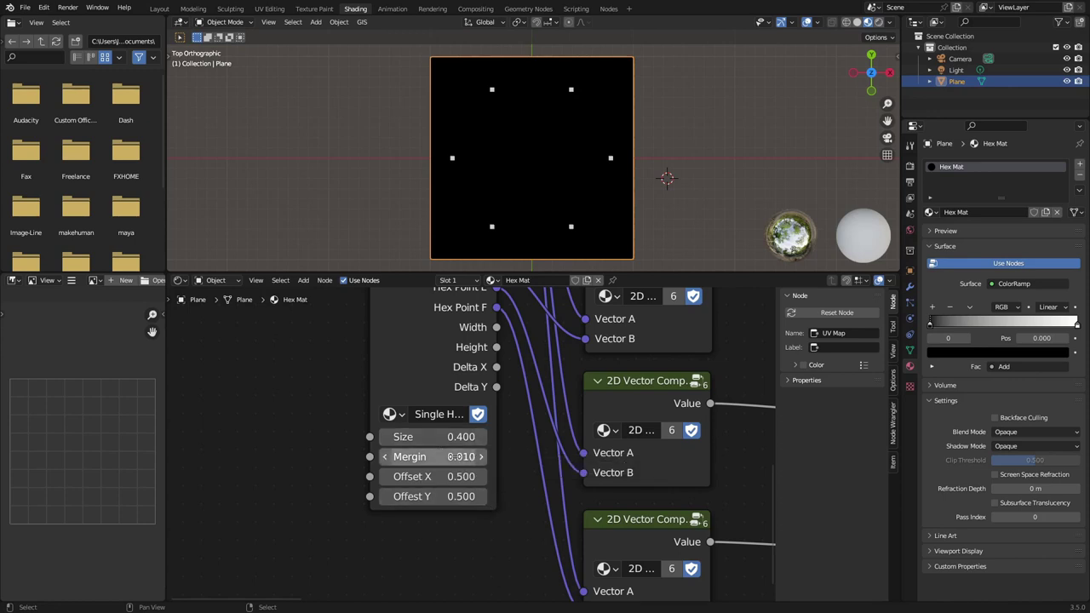
click(442, 457)
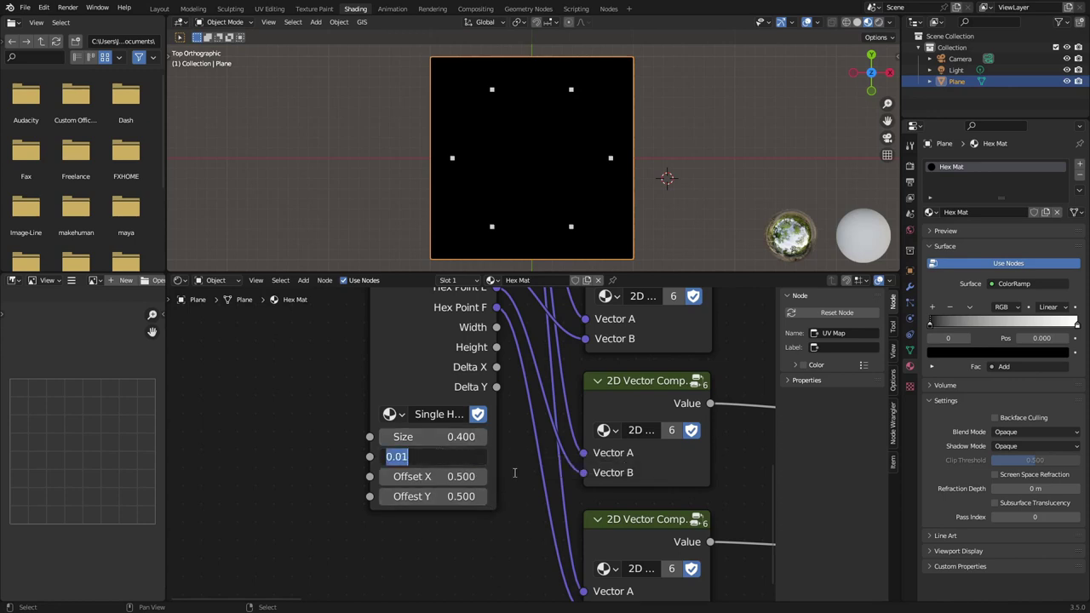
text(0)
key(Return)
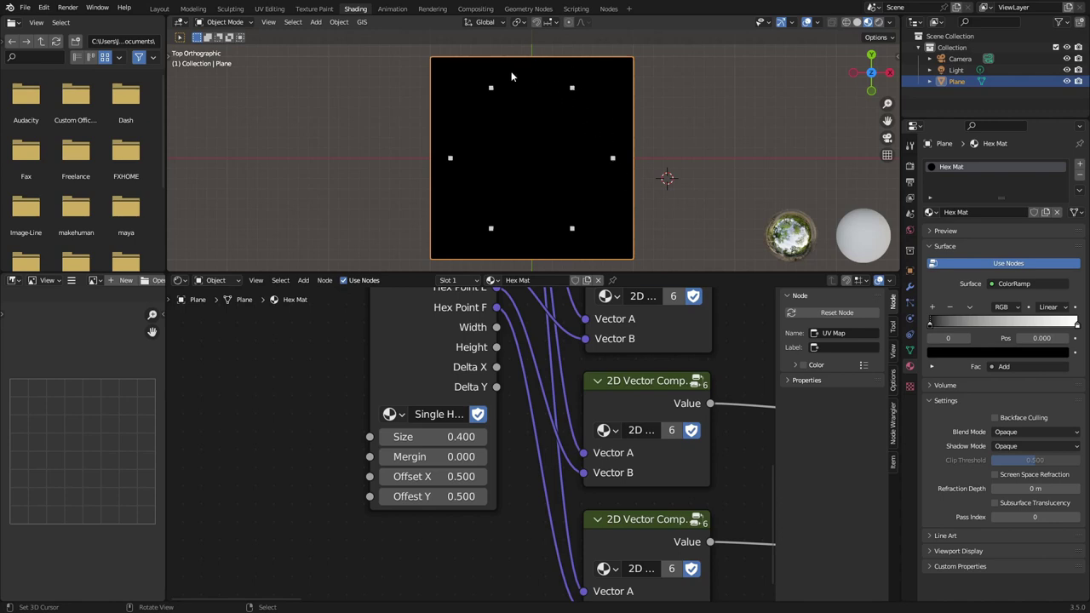
click(431, 434)
click(430, 438)
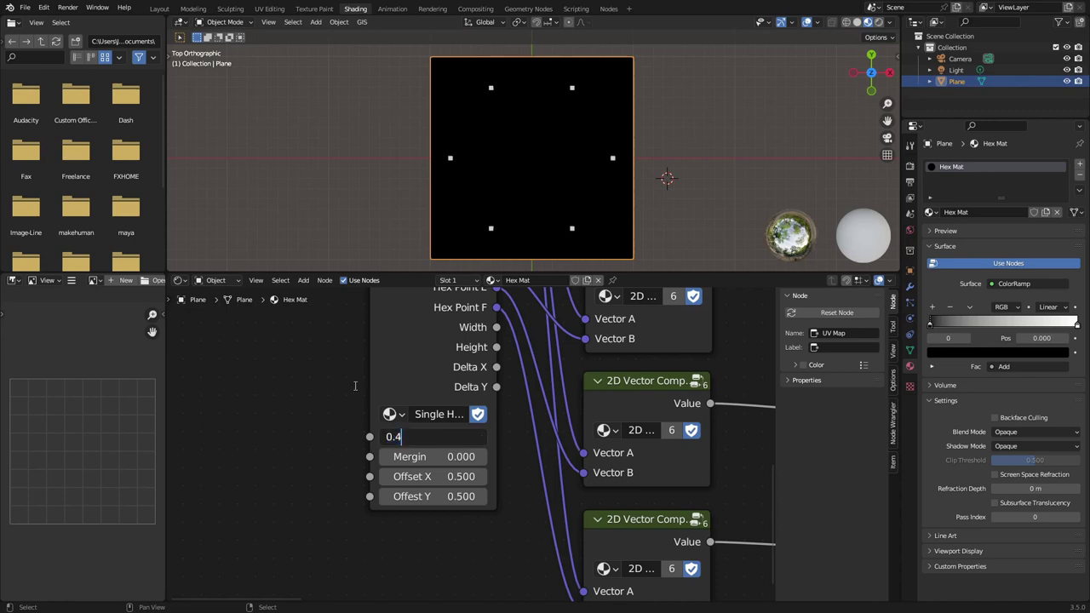
key(Return)
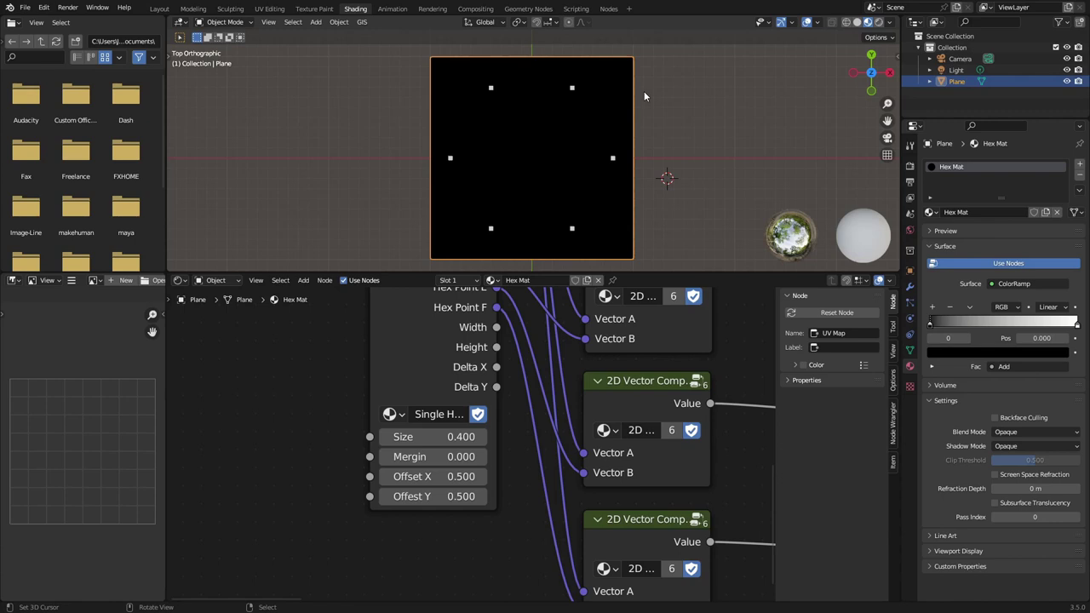
Return the Single Hex Size to 0.5.
click(449, 436)
text(0.5)
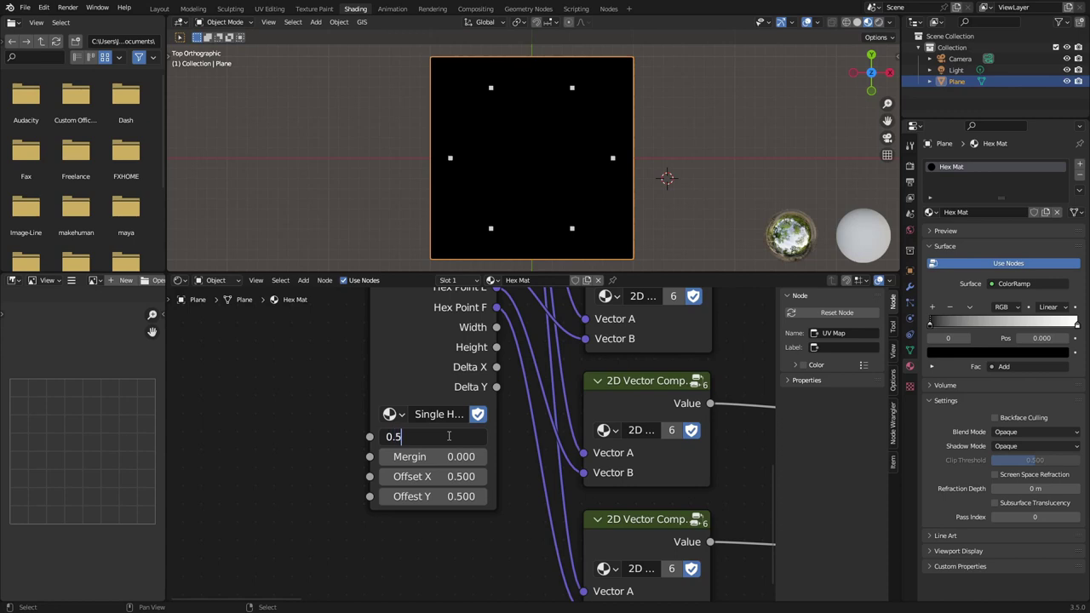
key(Return)
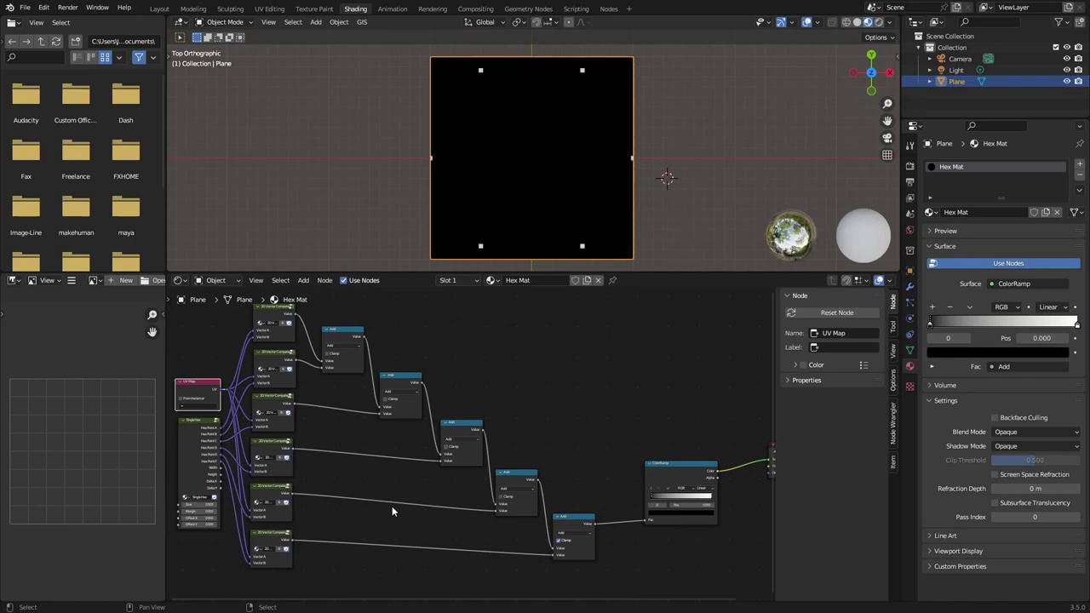
Zoom out and box-select all nodes in the Hex Mat tree.
scroll(460, 375, down, 2)
drag(268, 353, 653, 572)
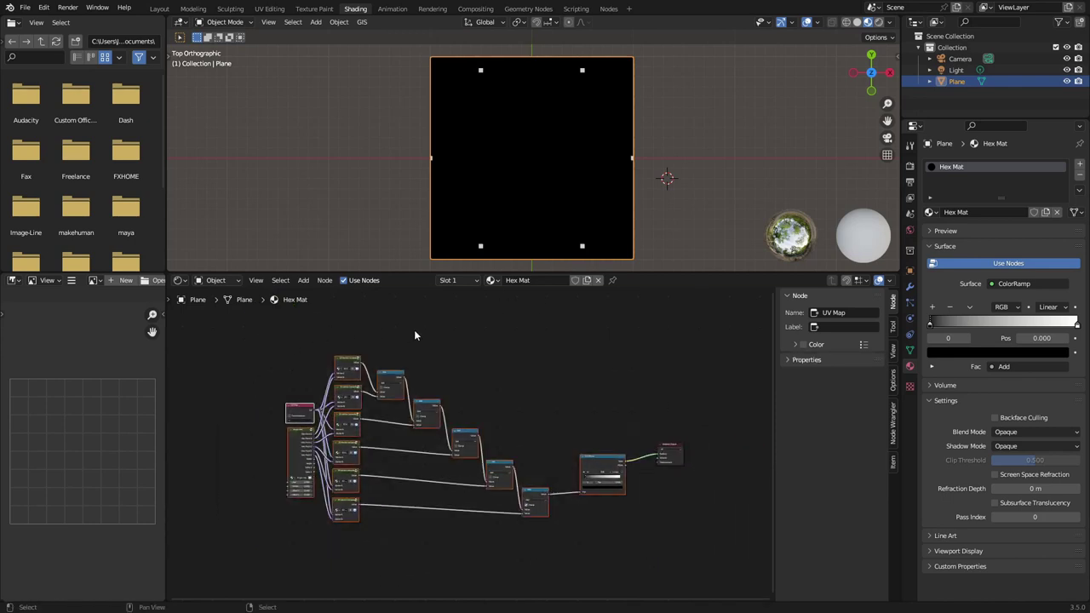